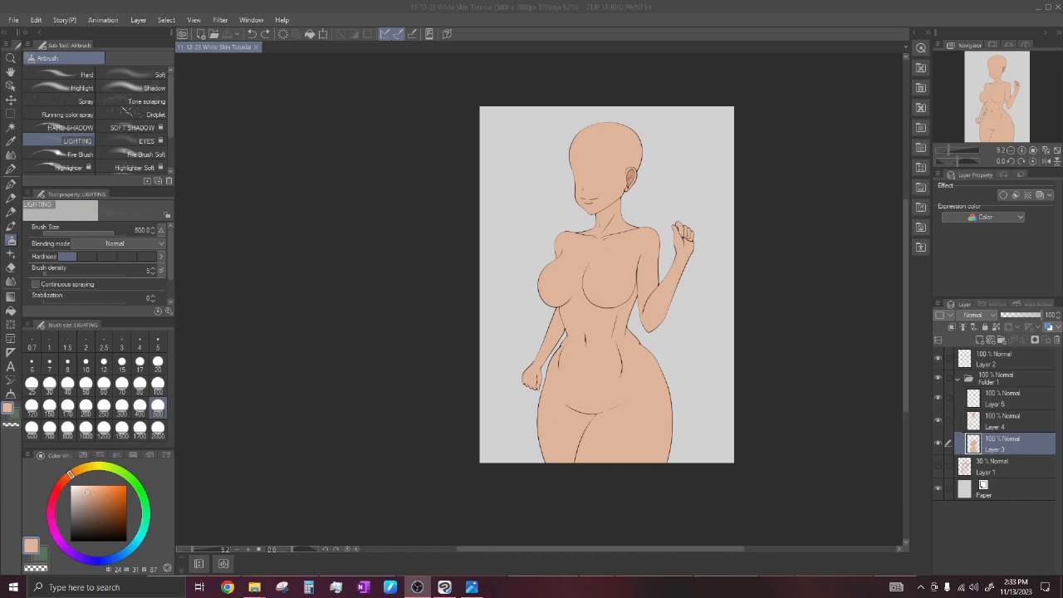
Try the LIGHTING airbrush in orange-brown on the empty area beside the face, and save the file after undoing the patch.
{"action": "left_click", "coordinate": [624, 299]}
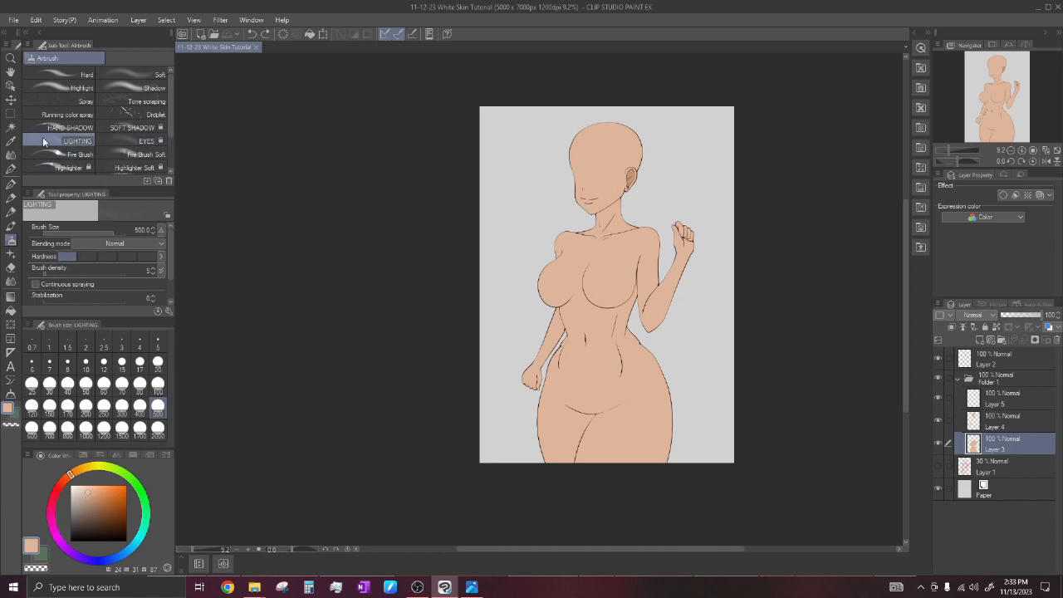
{"action": "scroll", "coordinate": [598, 177], "scroll_direction": "up", "scroll_amount": 1}
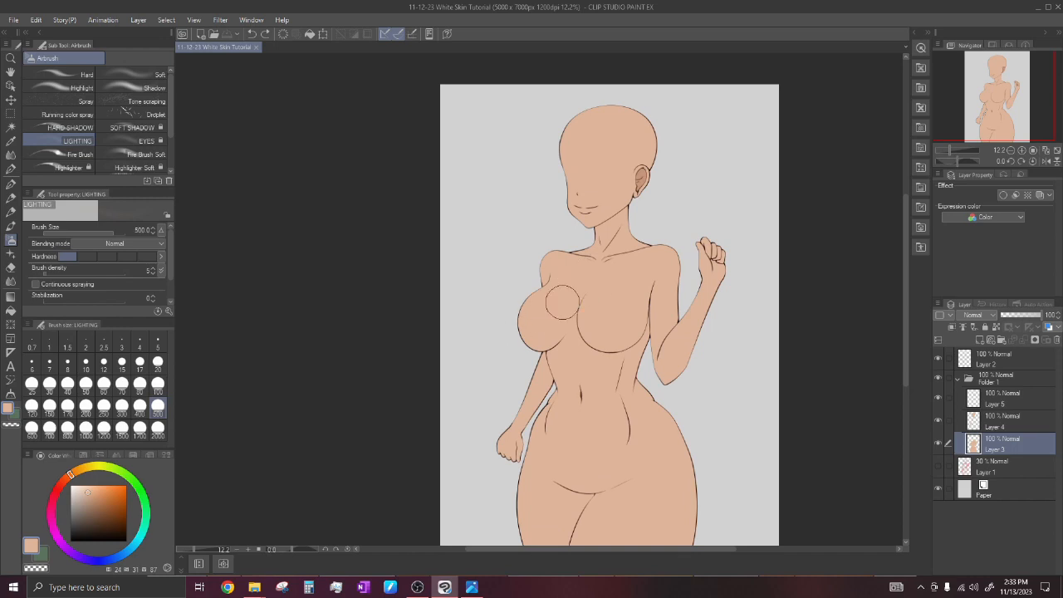
{"action": "left_click", "coordinate": [105, 496]}
{"action": "scroll", "coordinate": [598, 278], "scroll_direction": "down", "scroll_amount": 2}
{"action": "mouse_move", "coordinate": [508, 224]}
{"action": "left_mouse_down"}
{"action": "mouse_move", "coordinate": [511, 252]}
{"action": "mouse_move", "coordinate": [552, 220]}
{"action": "mouse_move", "coordinate": [501, 235]}
{"action": "mouse_move", "coordinate": [492, 218]}
{"action": "mouse_move", "coordinate": [508, 187]}
{"action": "mouse_move", "coordinate": [527, 179]}
{"action": "mouse_move", "coordinate": [512, 242]}
{"action": "mouse_move", "coordinate": [520, 267]}
{"action": "mouse_move", "coordinate": [570, 235]}
{"action": "left_mouse_up"}
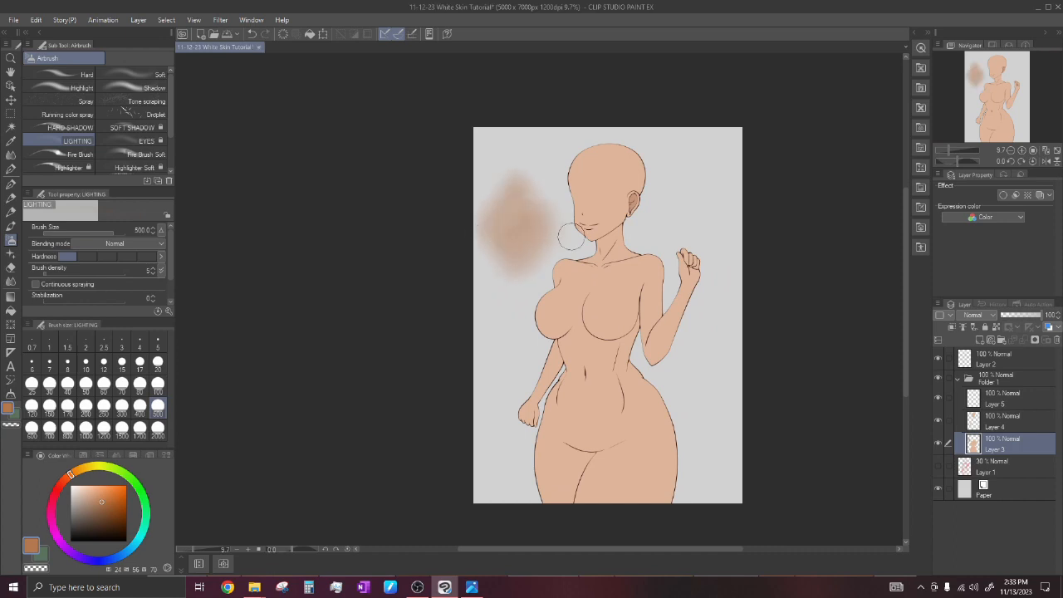
{"action": "key", "text": "ctrl+z"}
{"action": "left_click", "coordinate": [228, 34]}
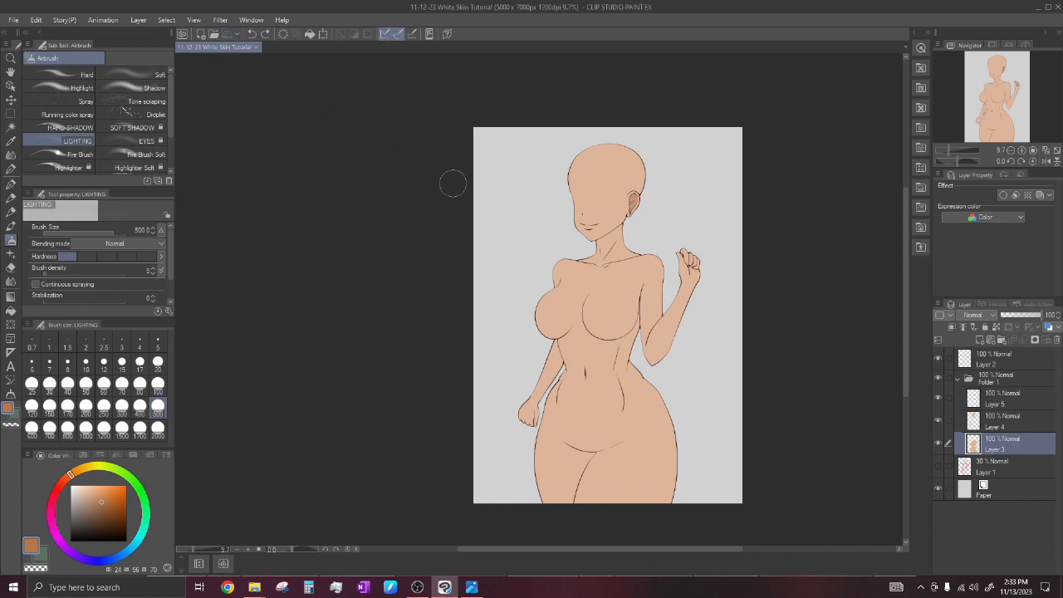
Draw a diagonal orange-brown test stroke beside the figure's head with the G-pen at brush size 100.
{"action": "left_click", "coordinate": [12, 185]}
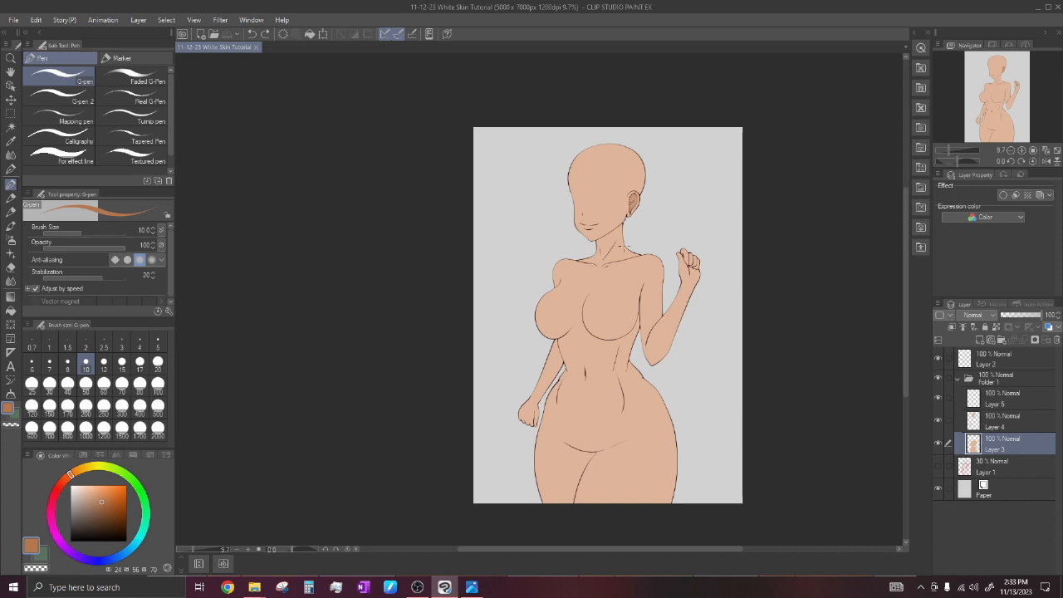
{"action": "left_click", "coordinate": [10, 267]}
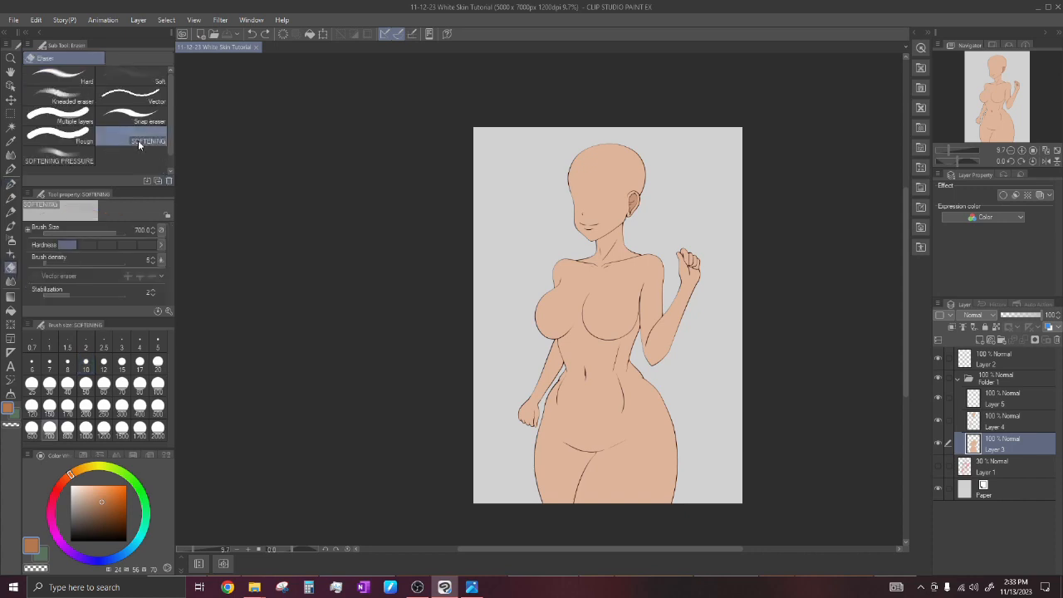
{"action": "left_click", "coordinate": [11, 184]}
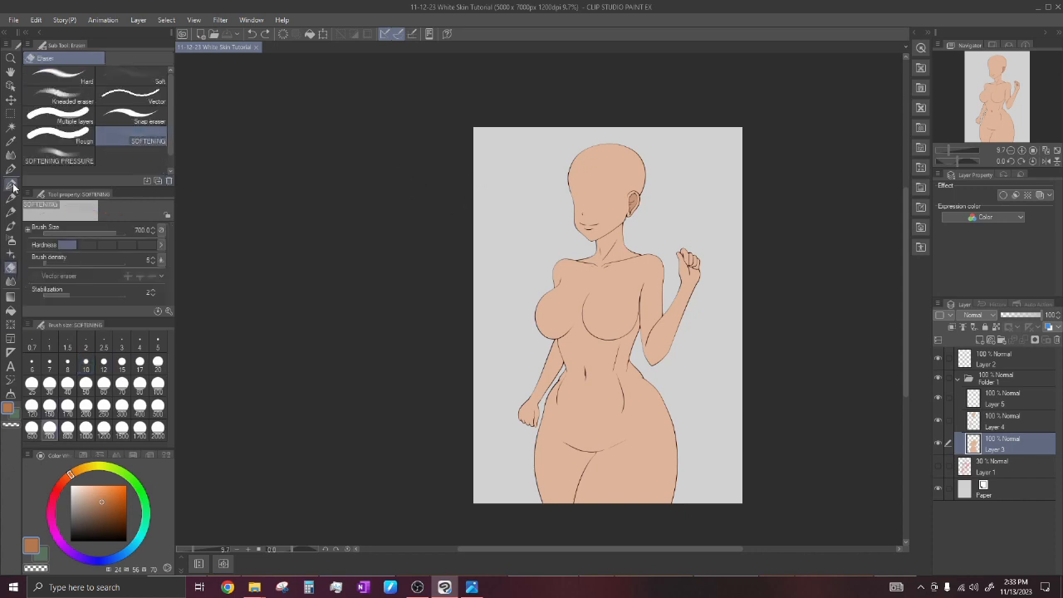
{"action": "left_click", "coordinate": [158, 385]}
{"action": "left_click_drag", "start_coordinate": [547, 175], "coordinate": [498, 290]}
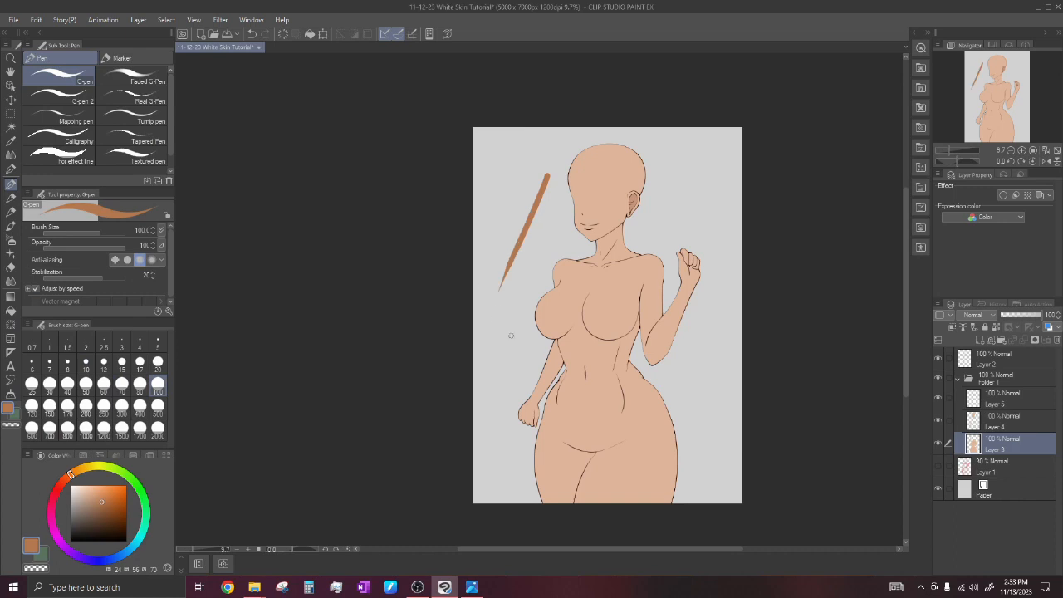
Fade the upper end of the test stroke with the SOFTENING eraser at size 700, and save the file after undoing everything.
{"action": "left_click", "coordinate": [11, 240]}
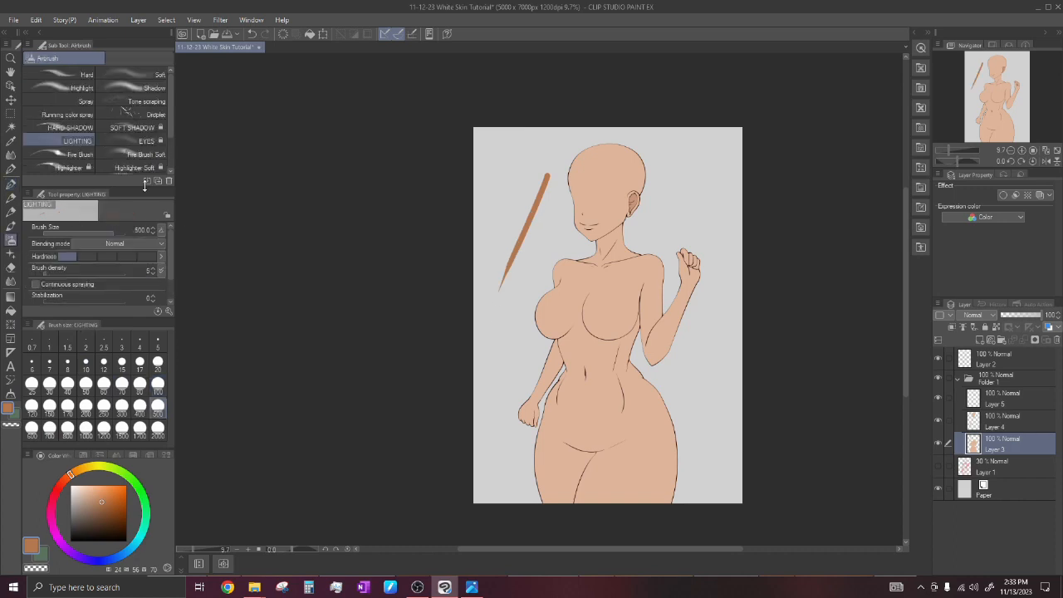
{"action": "left_click", "coordinate": [11, 267]}
{"action": "scroll", "coordinate": [562, 166], "scroll_direction": "up", "scroll_amount": 1}
{"action": "mouse_move", "coordinate": [545, 154]}
{"action": "left_mouse_down"}
{"action": "mouse_move", "coordinate": [498, 264]}
{"action": "mouse_move", "coordinate": [557, 125]}
{"action": "mouse_move", "coordinate": [514, 228]}
{"action": "mouse_move", "coordinate": [541, 173]}
{"action": "left_mouse_up"}
{"action": "mouse_move", "coordinate": [562, 107]}
{"action": "left_mouse_down"}
{"action": "mouse_move", "coordinate": [512, 238]}
{"action": "mouse_move", "coordinate": [459, 327]}
{"action": "mouse_move", "coordinate": [553, 157]}
{"action": "left_mouse_up"}
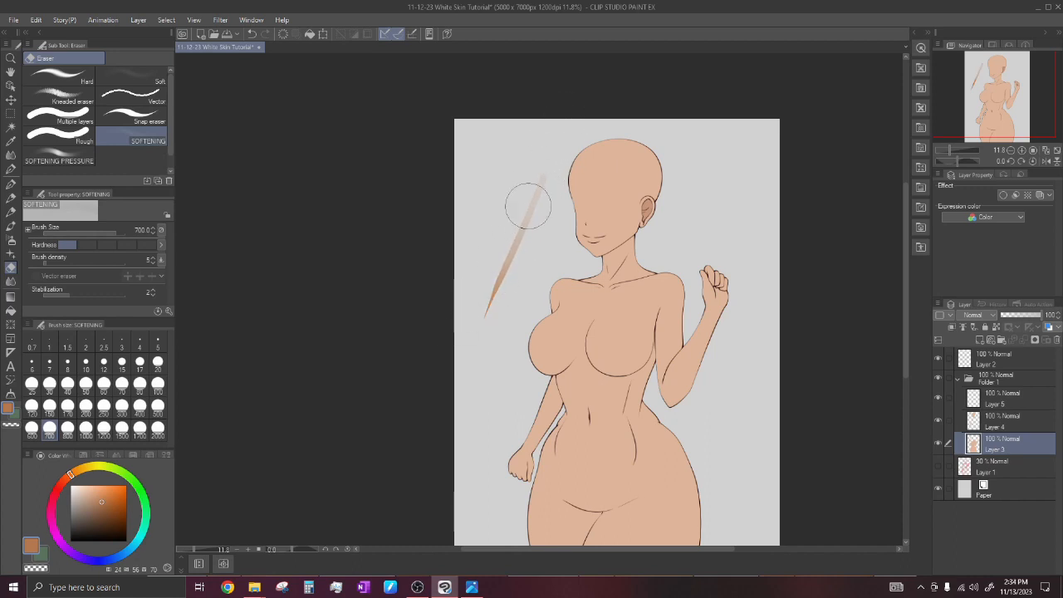
{"action": "scroll", "coordinate": [598, 207], "scroll_direction": "down", "scroll_amount": 2}
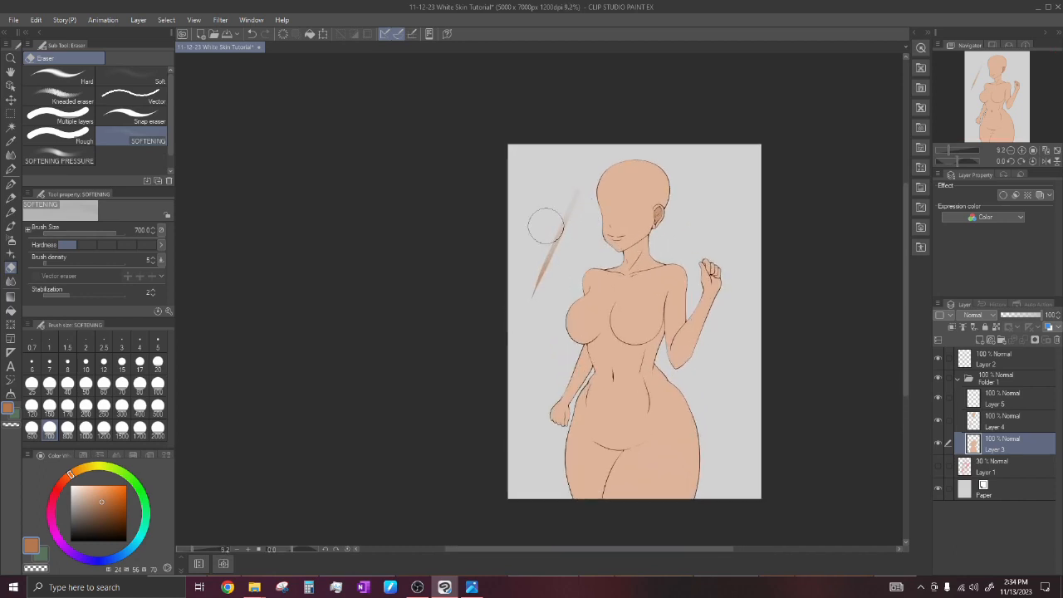
{"action": "scroll", "coordinate": [621, 203], "scroll_direction": "up", "scroll_amount": 1}
{"action": "scroll", "coordinate": [683, 208], "scroll_direction": "down", "scroll_amount": 1}
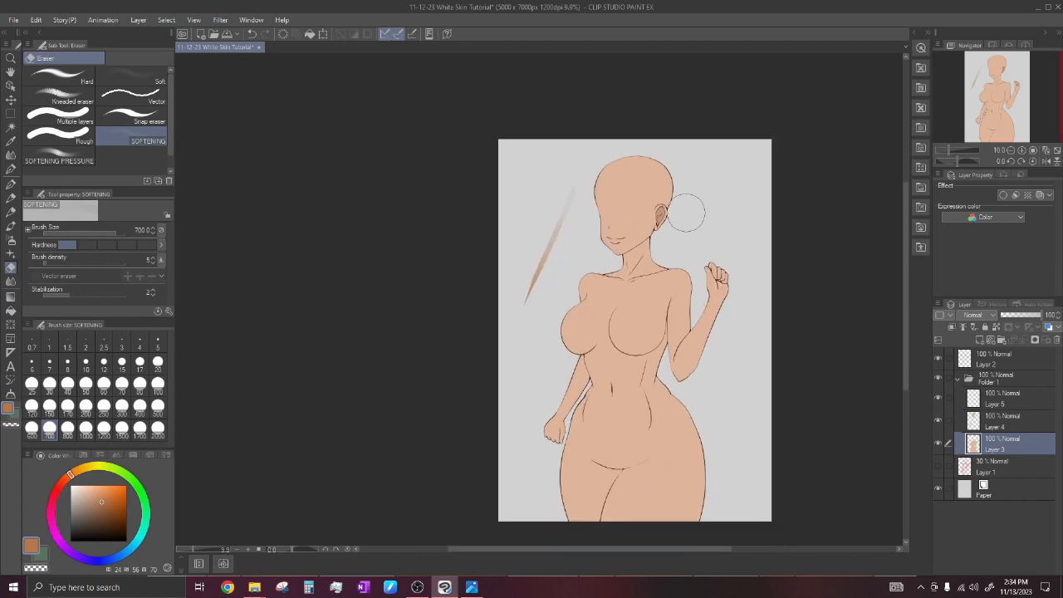
{"action": "scroll", "coordinate": [694, 212], "scroll_direction": "up", "scroll_amount": 1}
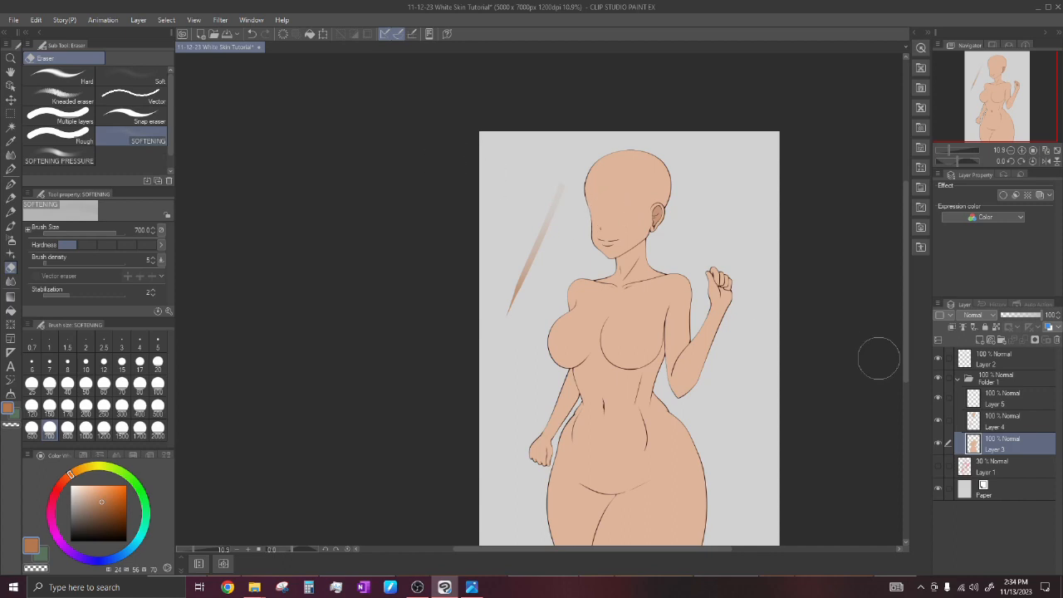
{"action": "key", "text": "ctrl+z"}
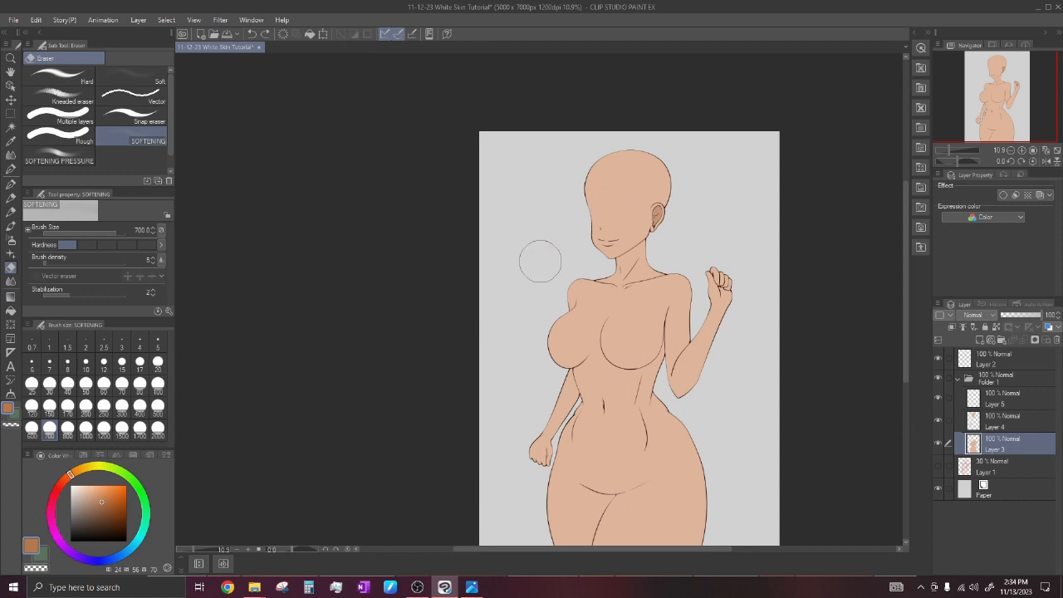
{"action": "left_click", "coordinate": [227, 33]}
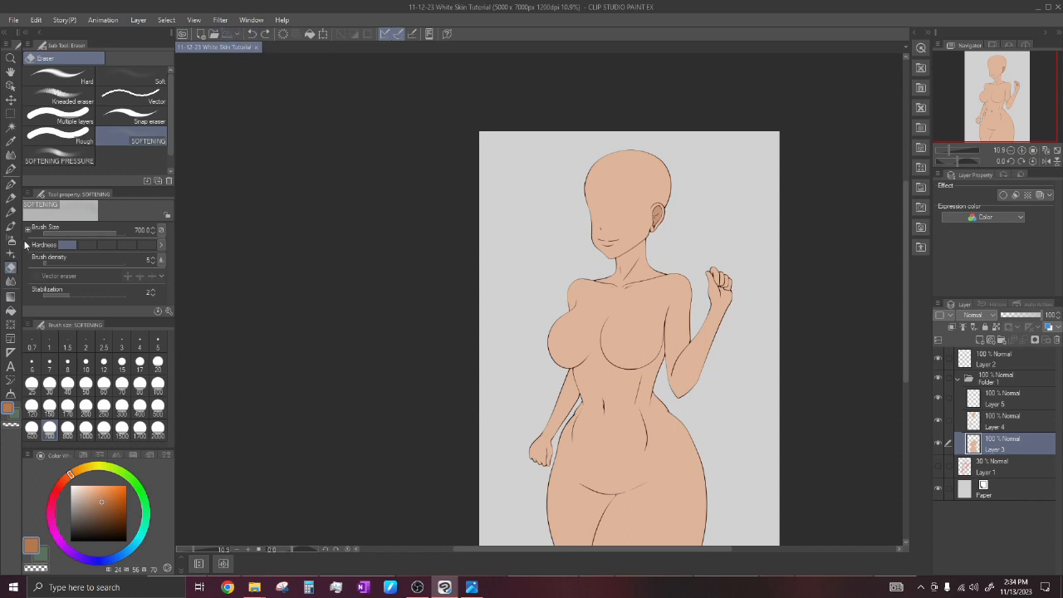
Hide and show the flat skin colour layer repeatedly to examine which part of the figure it covers.
{"action": "key", "text": "b"}
{"action": "scroll", "coordinate": [631, 245], "scroll_direction": "down", "scroll_amount": 2}
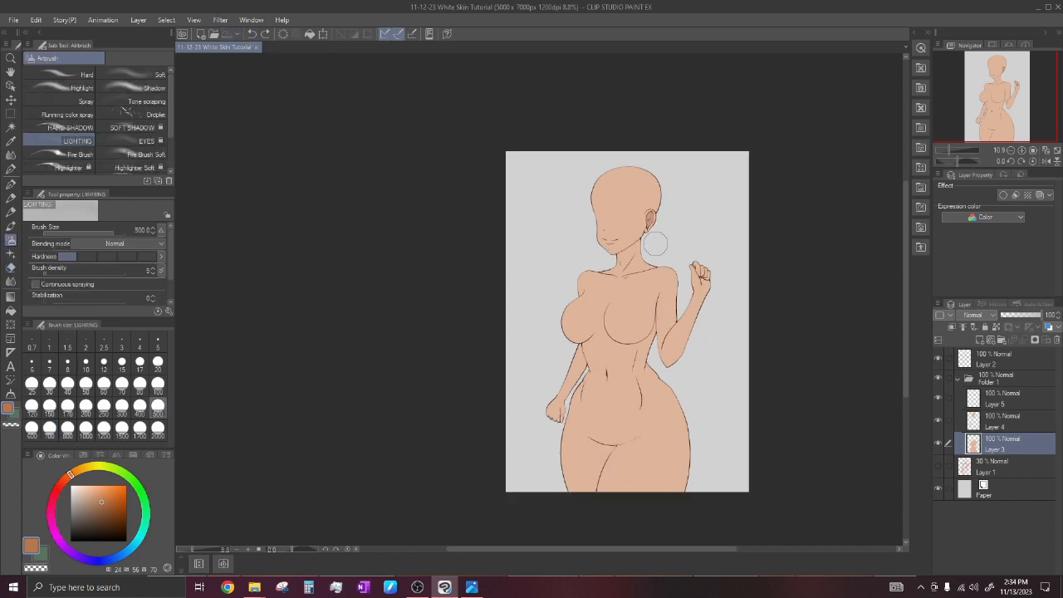
{"action": "scroll", "coordinate": [622, 256], "scroll_direction": "up", "scroll_amount": 1}
{"action": "scroll", "coordinate": [617, 260], "scroll_direction": "down", "scroll_amount": 1}
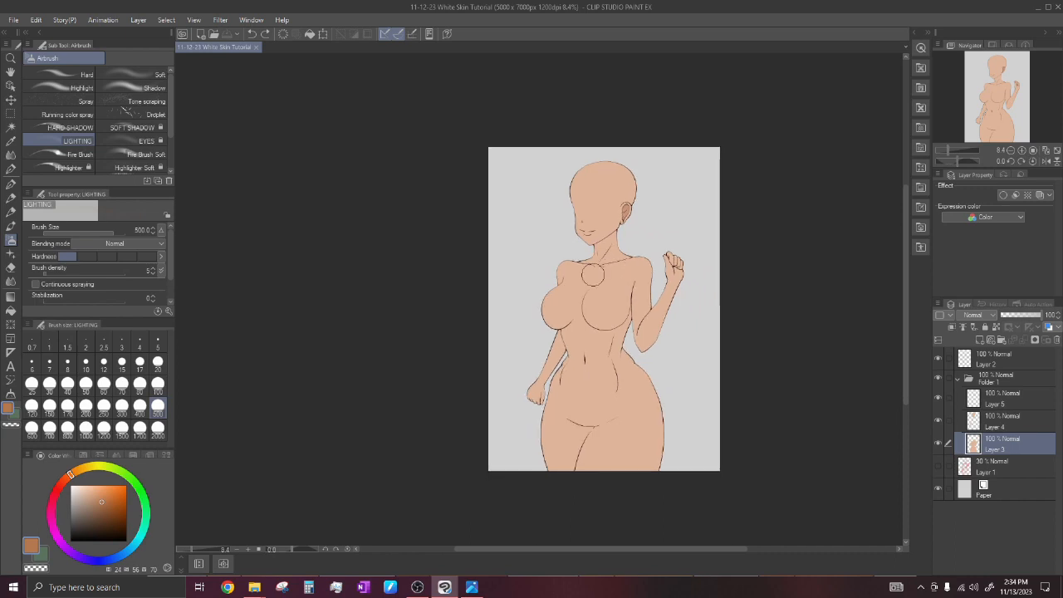
{"action": "scroll", "coordinate": [623, 283], "scroll_direction": "up", "scroll_amount": 1}
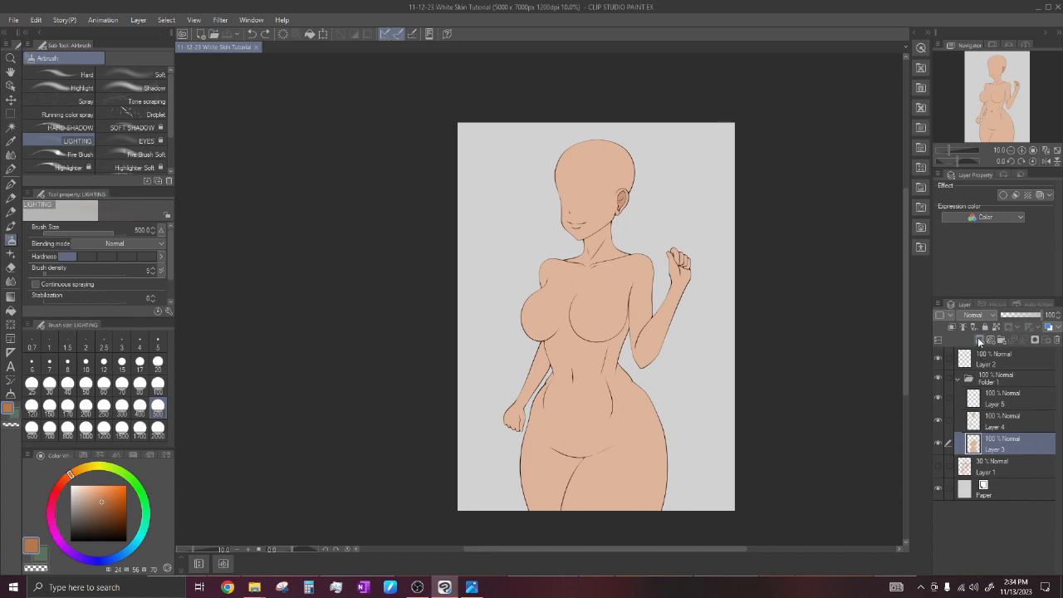
{"action": "left_click", "coordinate": [939, 440]}
{"action": "left_click", "coordinate": [939, 440]}
{"action": "left_click", "coordinate": [939, 440]}
{"action": "left_click", "coordinate": [939, 440]}
{"action": "left_click", "coordinate": [939, 440]}
{"action": "left_click", "coordinate": [938, 440]}
{"action": "left_click", "coordinate": [939, 440]}
{"action": "left_click", "coordinate": [939, 440]}
{"action": "left_click", "coordinate": [939, 440]}
{"action": "left_click", "coordinate": [938, 440]}
{"action": "left_click", "coordinate": [938, 440]}
{"action": "left_click", "coordinate": [939, 440]}
{"action": "left_click", "coordinate": [939, 440]}
{"action": "left_click", "coordinate": [938, 440]}
{"action": "left_click", "coordinate": [939, 440]}
{"action": "left_click", "coordinate": [939, 440]}
Add a new layer clipped to the skin base layer, and undo the G-pen strokes tried across the chest.
{"action": "left_click", "coordinate": [978, 339]}
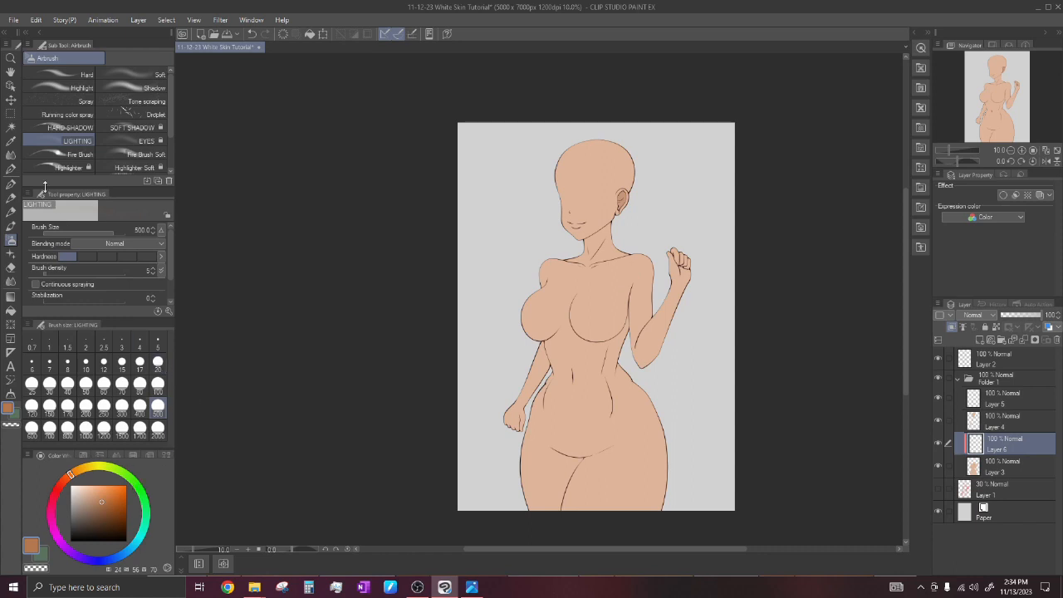
{"action": "left_click", "coordinate": [10, 184]}
{"action": "mouse_move", "coordinate": [638, 254]}
{"action": "left_mouse_down"}
{"action": "mouse_move", "coordinate": [545, 349]}
{"action": "mouse_move", "coordinate": [652, 281]}
{"action": "left_mouse_up"}
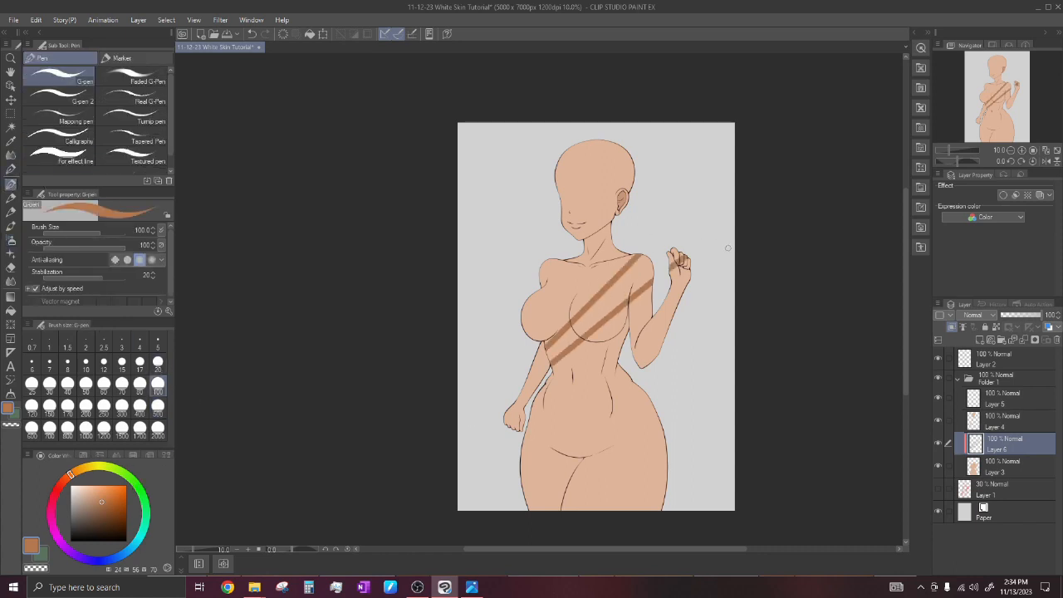
{"action": "key", "text": "ctrl+z"}
{"action": "key", "text": "ctrl+z"}
Sample the skin tone from the chest and shade around the chin and neck with the LIGHTING airbrush at size 800.
{"action": "left_click", "coordinate": [11, 239]}
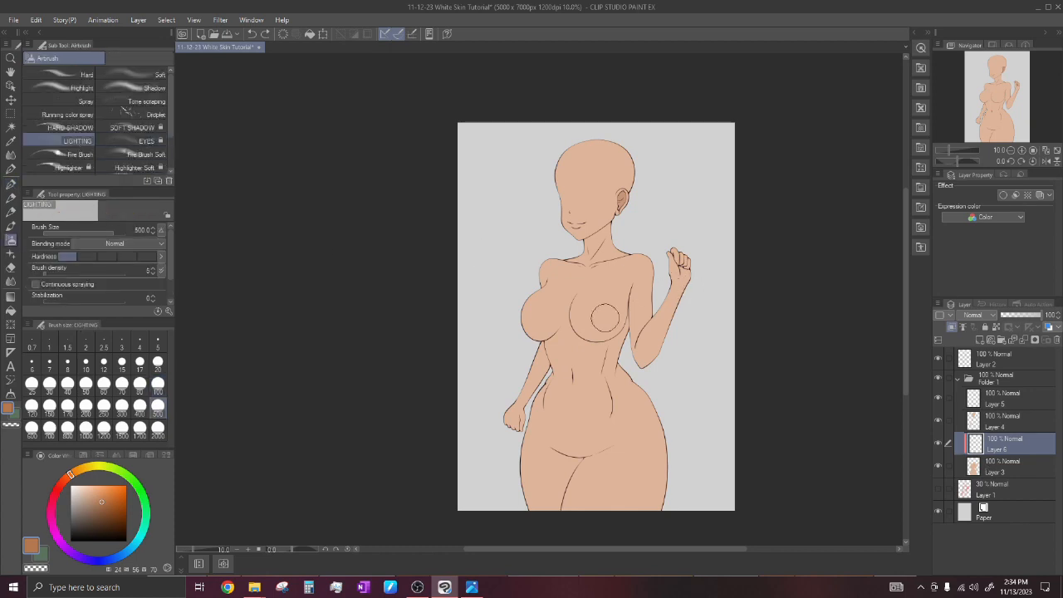
{"action": "left_click", "coordinate": [601, 292], "text": "alt"}
{"action": "scroll", "coordinate": [634, 265], "scroll_direction": "down", "scroll_amount": 1}
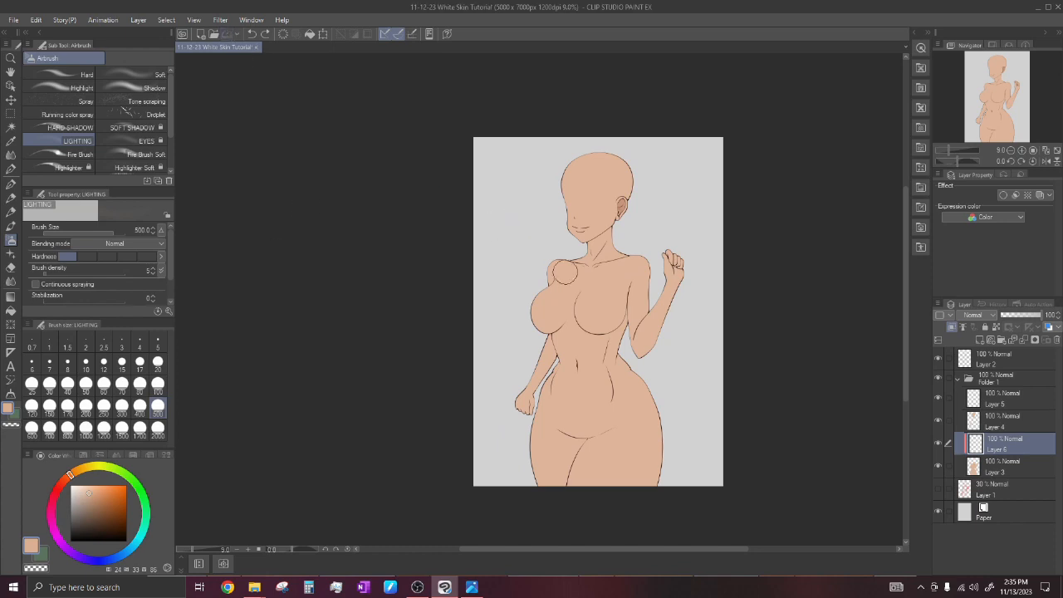
{"action": "scroll", "coordinate": [596, 231], "scroll_direction": "up", "scroll_amount": 3}
{"action": "scroll", "coordinate": [597, 257], "scroll_direction": "up", "scroll_amount": 1}
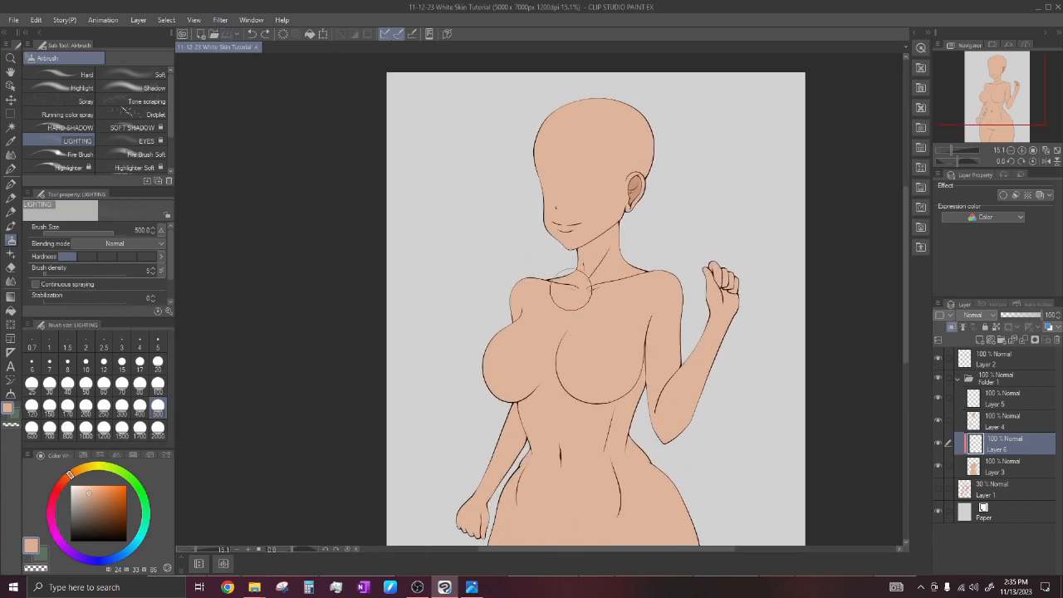
{"action": "scroll", "coordinate": [581, 249], "scroll_direction": "down", "scroll_amount": 2}
{"action": "left_click", "coordinate": [49, 427]}
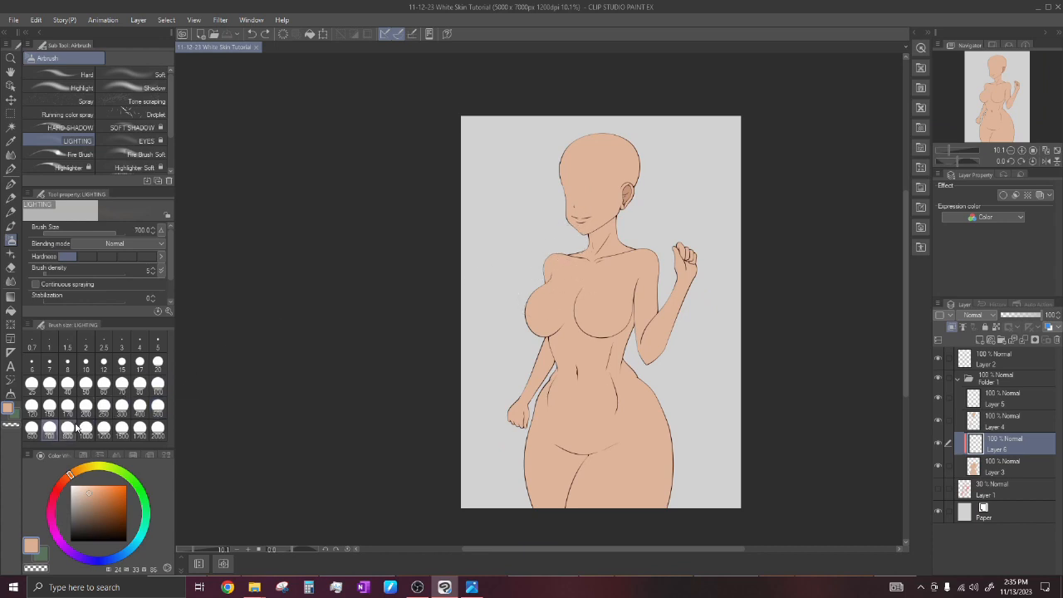
{"action": "left_click", "coordinate": [68, 426]}
{"action": "mouse_move", "coordinate": [593, 207]}
{"action": "left_mouse_down"}
{"action": "mouse_move", "coordinate": [620, 217]}
{"action": "mouse_move", "coordinate": [572, 212]}
{"action": "left_mouse_up"}
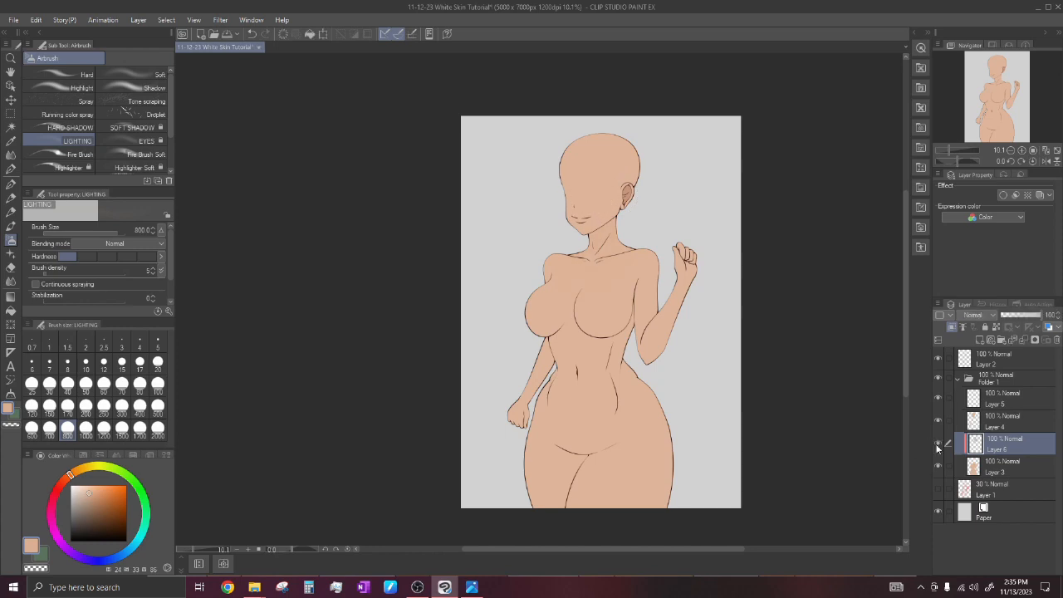
Examine the face, neck and shoulders up close and from afar with the shading layer hidden and shown.
{"action": "scroll", "coordinate": [704, 273], "scroll_direction": "up", "scroll_amount": 4}
{"action": "scroll", "coordinate": [380, 147], "scroll_direction": "up", "scroll_amount": 3}
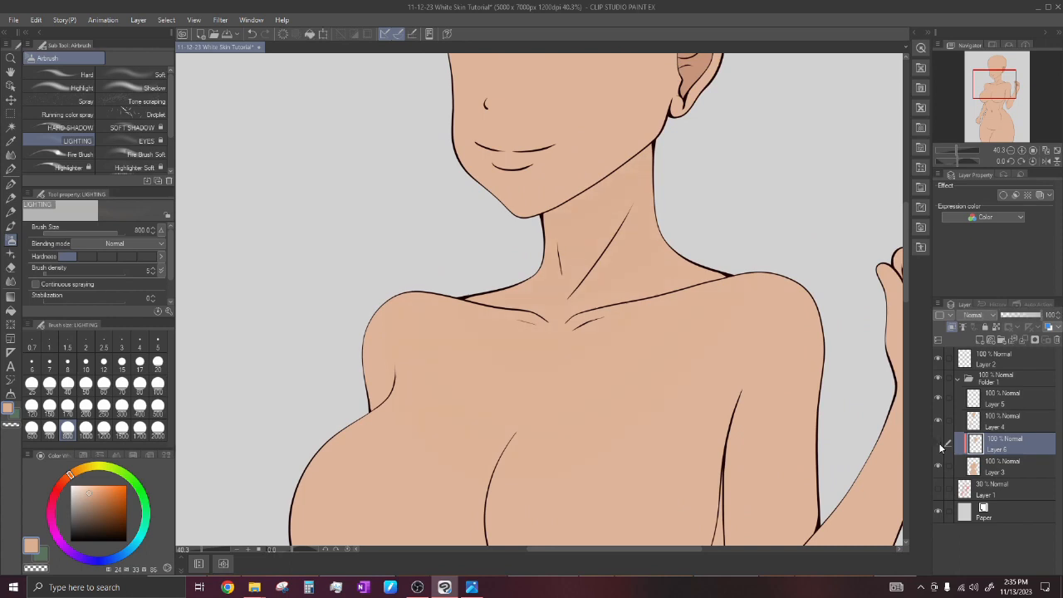
{"action": "scroll", "coordinate": [554, 184], "scroll_direction": "down", "scroll_amount": 2}
{"action": "scroll", "coordinate": [555, 185], "scroll_direction": "down", "scroll_amount": 4}
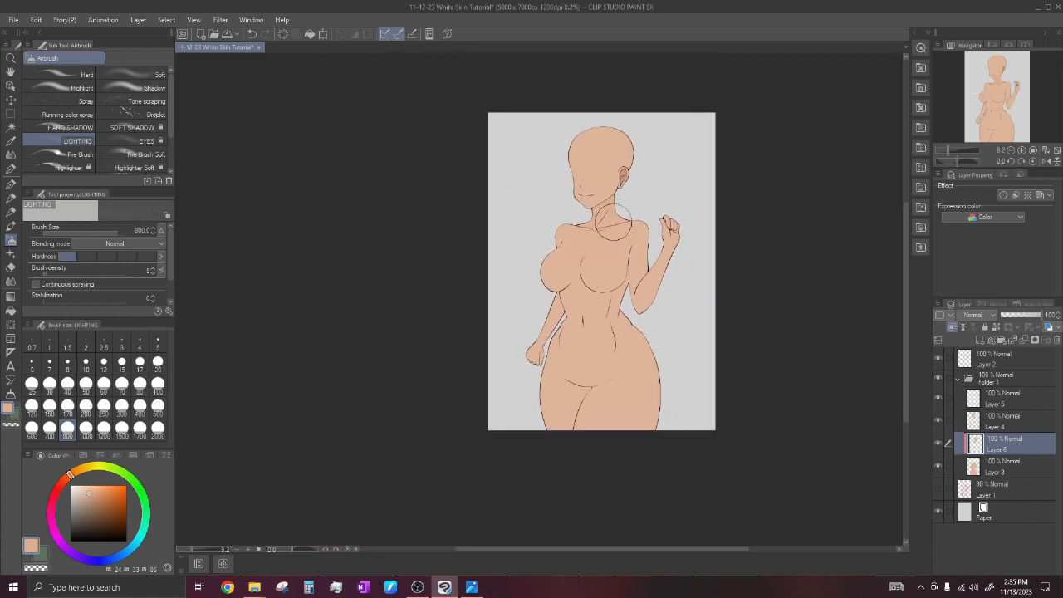
{"action": "scroll", "coordinate": [598, 214], "scroll_direction": "up", "scroll_amount": 1}
{"action": "scroll", "coordinate": [610, 218], "scroll_direction": "down", "scroll_amount": 2}
{"action": "scroll", "coordinate": [628, 225], "scroll_direction": "up", "scroll_amount": 1}
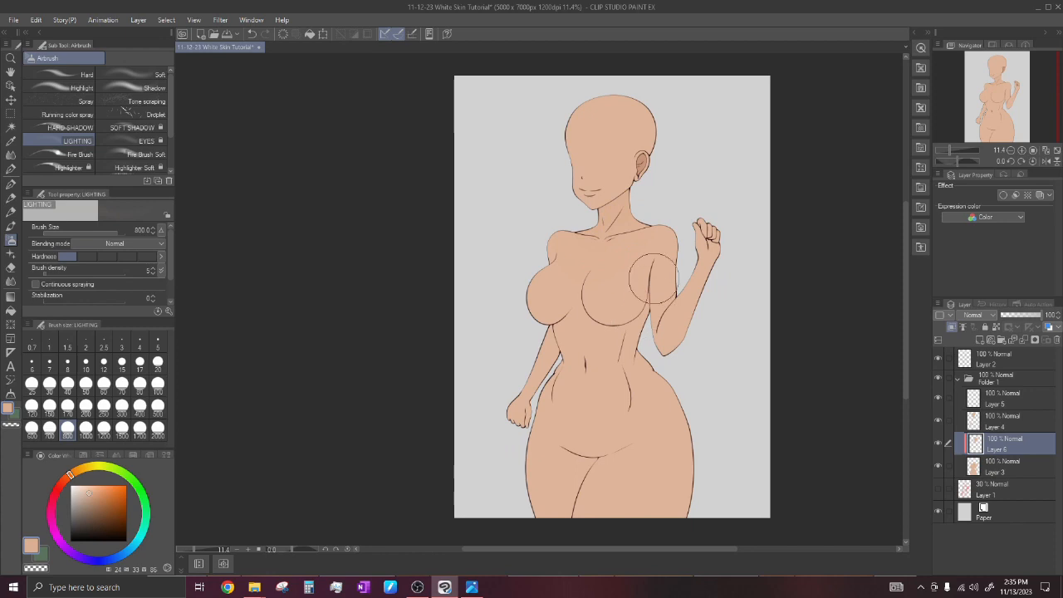
Continue the soft skin shading over the torso and hips with the LIGHTING airbrush at size 500.
{"action": "left_click", "coordinate": [157, 406]}
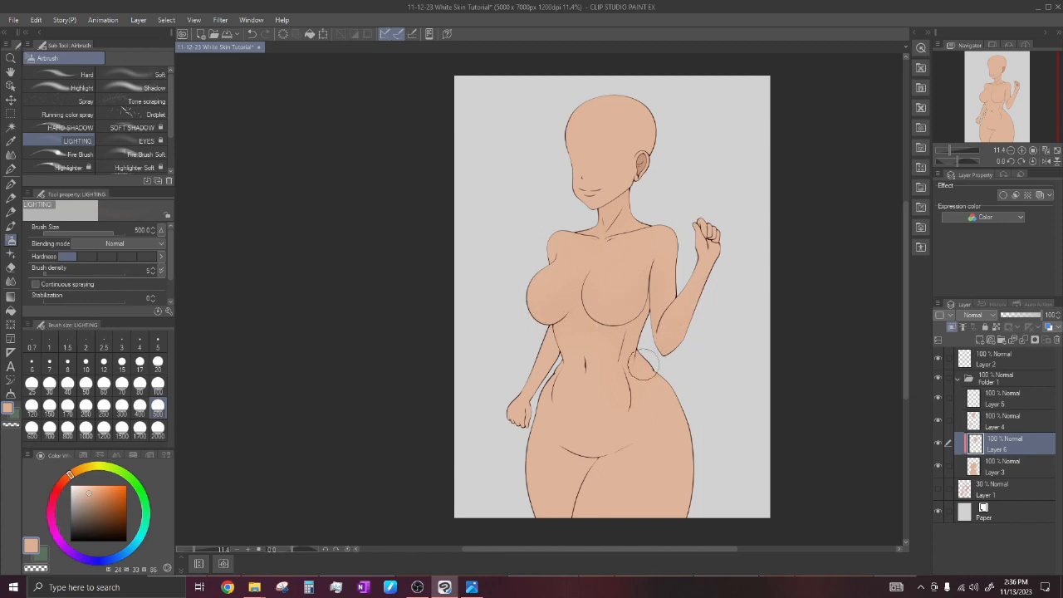
{"action": "scroll", "coordinate": [631, 270], "scroll_direction": "down", "scroll_amount": 6}
{"action": "scroll", "coordinate": [602, 372], "scroll_direction": "up", "scroll_amount": 7}
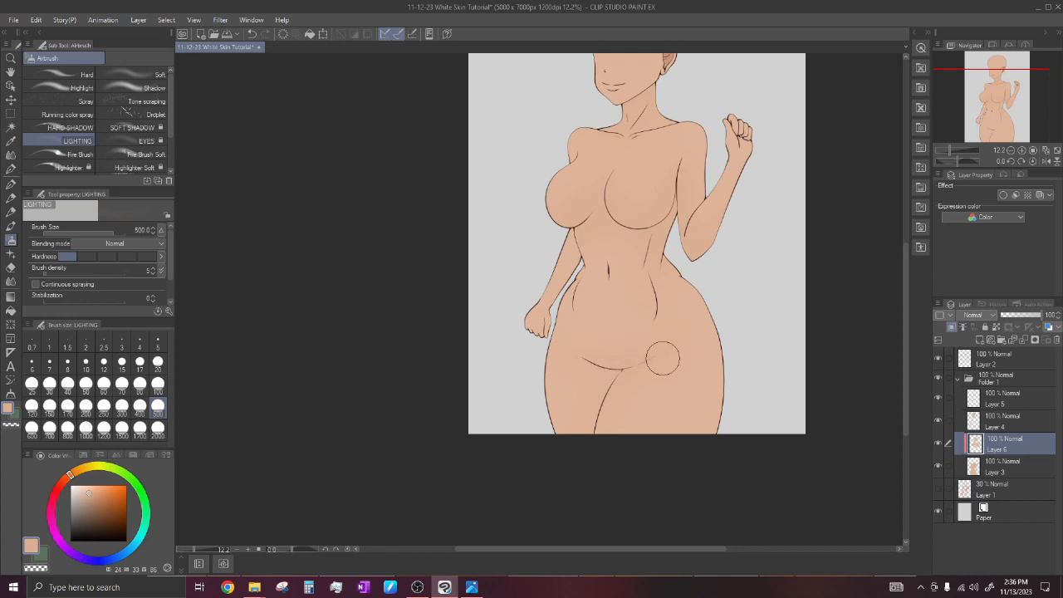
{"action": "scroll", "coordinate": [656, 349], "scroll_direction": "up", "scroll_amount": 3}
Toggle the shading layer's visibility to compare the figure with and without the airbrushed skin shading.
{"action": "left_click", "coordinate": [938, 443]}
{"action": "left_click", "coordinate": [938, 442]}
{"action": "left_click", "coordinate": [938, 443]}
{"action": "left_click", "coordinate": [938, 443]}
{"action": "left_click", "coordinate": [938, 443]}
{"action": "left_click", "coordinate": [938, 443]}
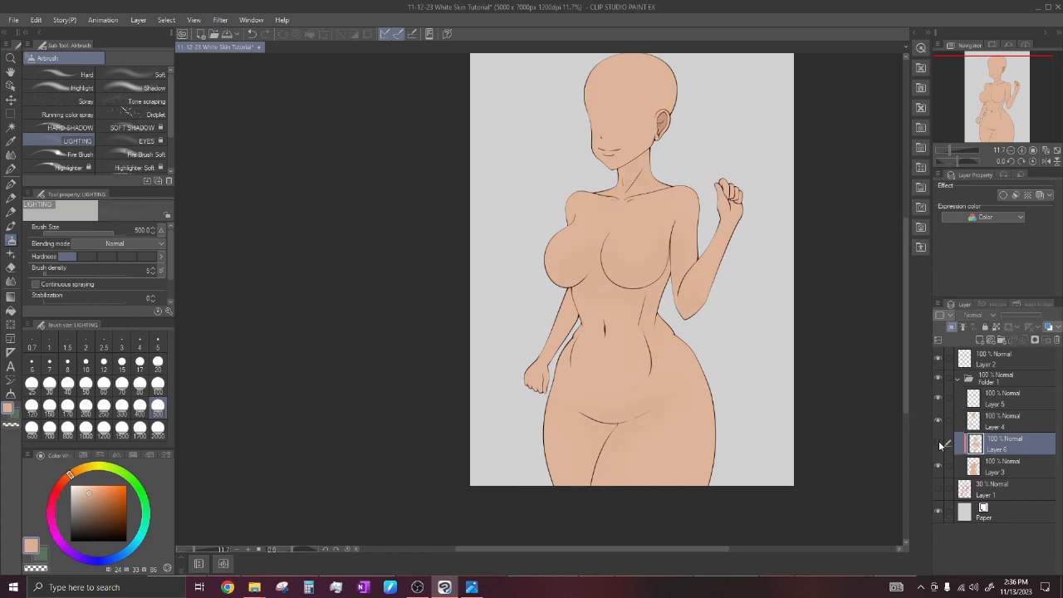
Add a clipping layer above the shading layer and softly lighten the chest and shoulders with the LIGHTING airbrush at sizes 700 and 500.
{"action": "left_click", "coordinate": [979, 341]}
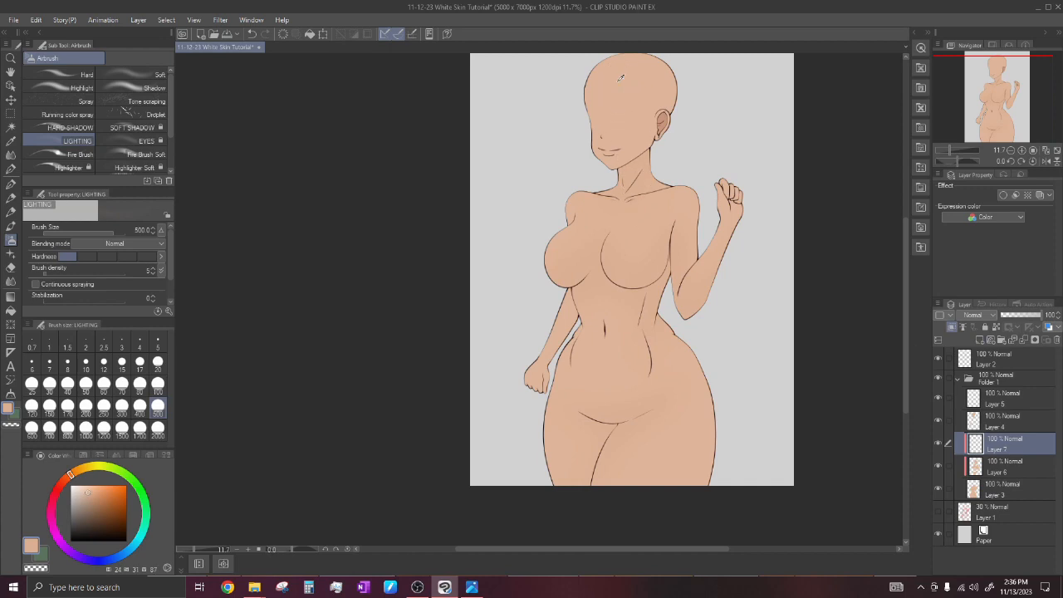
{"action": "scroll", "coordinate": [626, 318], "scroll_direction": "up", "scroll_amount": 3}
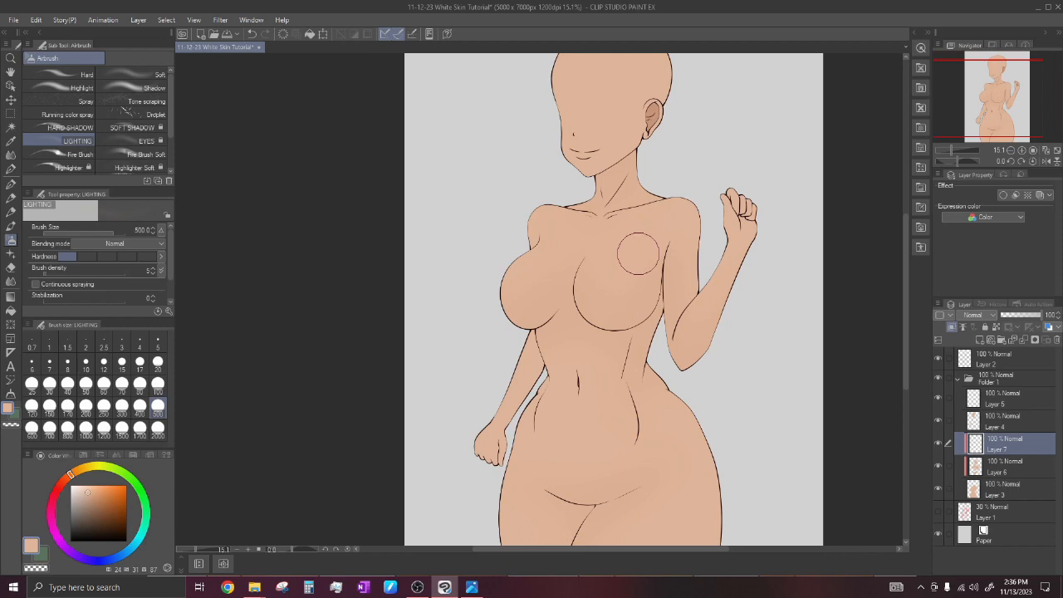
{"action": "scroll", "coordinate": [604, 250], "scroll_direction": "up", "scroll_amount": 2}
{"action": "left_click", "coordinate": [43, 430]}
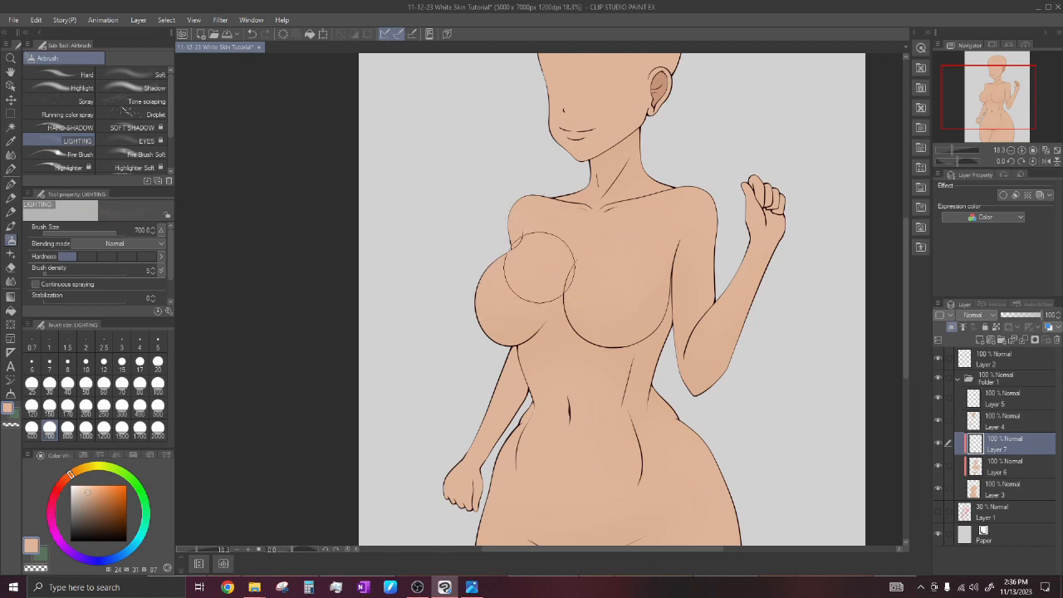
{"action": "left_click", "coordinate": [158, 405]}
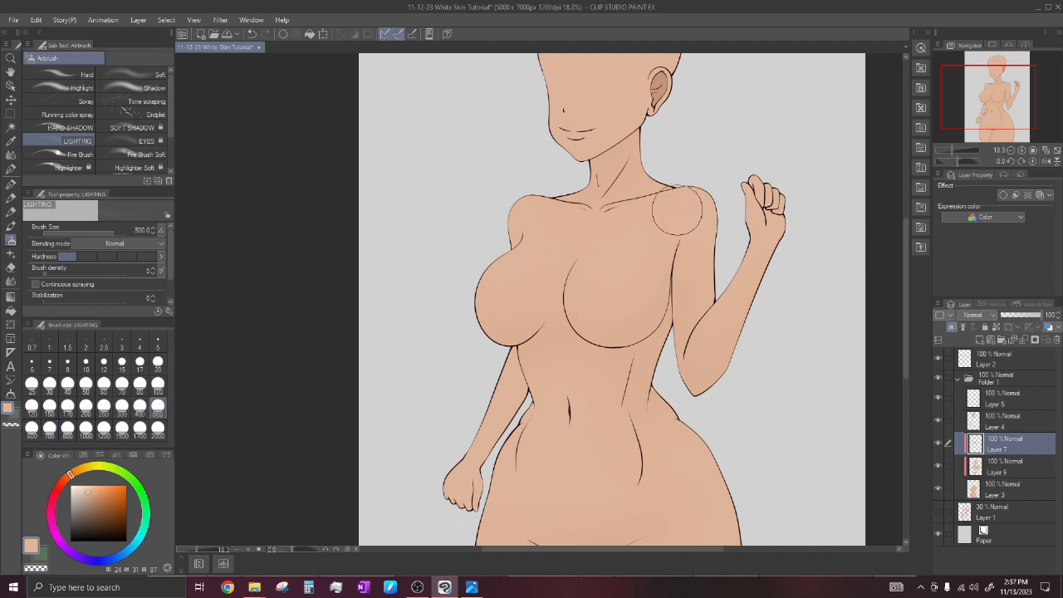
{"action": "scroll", "coordinate": [690, 253], "scroll_direction": "down", "scroll_amount": 3}
{"action": "scroll", "coordinate": [526, 249], "scroll_direction": "up", "scroll_amount": 3}
{"action": "scroll", "coordinate": [575, 295], "scroll_direction": "down", "scroll_amount": 1}
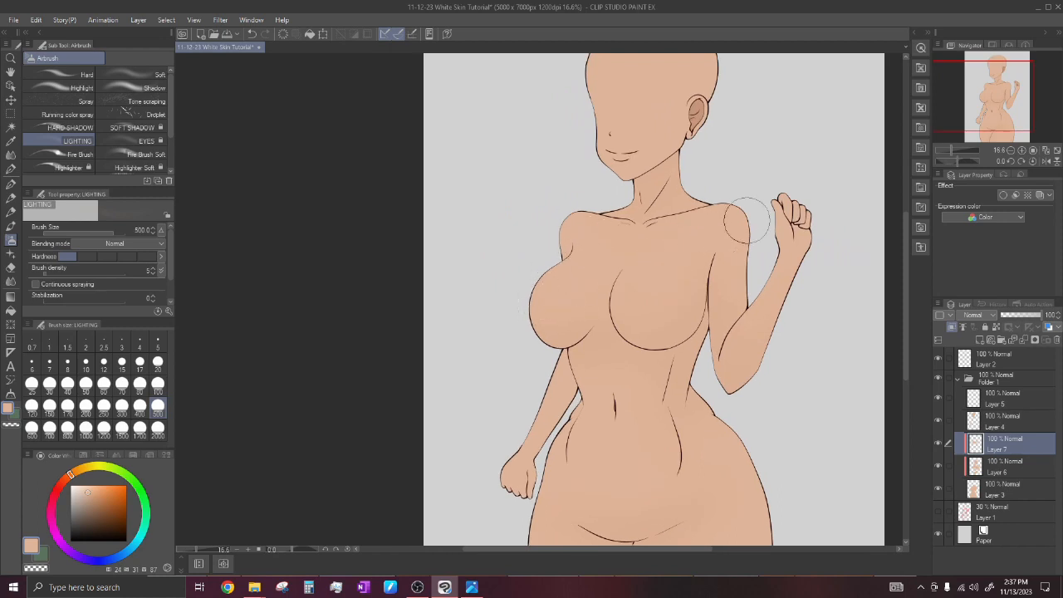
Refine the fine shading around the neck and collarbones with the LIGHTING airbrush at size 60.
{"action": "scroll", "coordinate": [664, 203], "scroll_direction": "up", "scroll_amount": 2}
{"action": "left_click", "coordinate": [104, 383]}
{"action": "scroll", "coordinate": [671, 223], "scroll_direction": "up", "scroll_amount": 2}
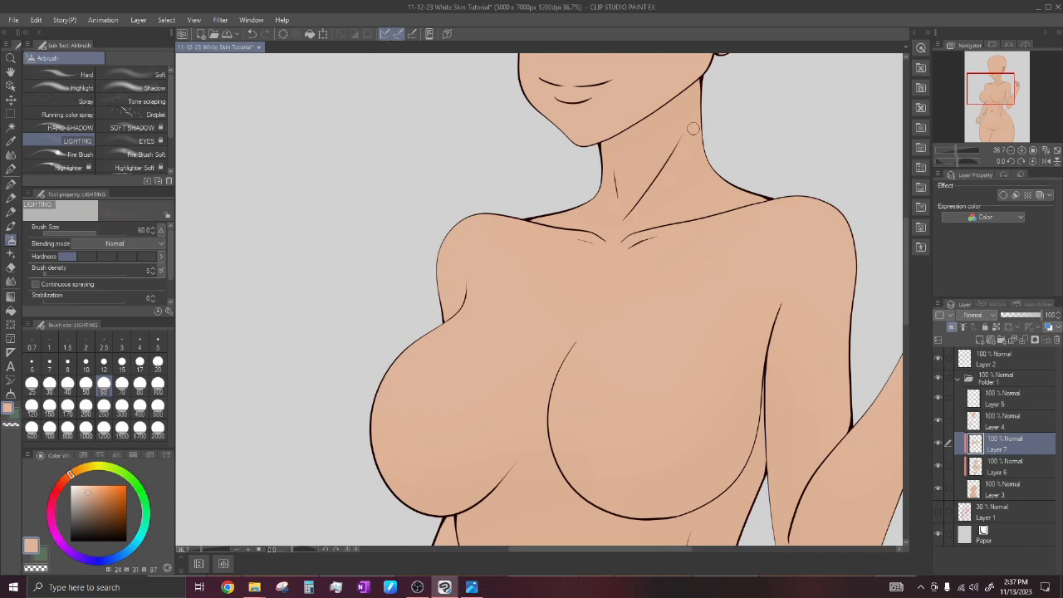
{"action": "scroll", "coordinate": [623, 222], "scroll_direction": "down", "scroll_amount": 5}
{"action": "scroll", "coordinate": [622, 222], "scroll_direction": "up", "scroll_amount": 2}
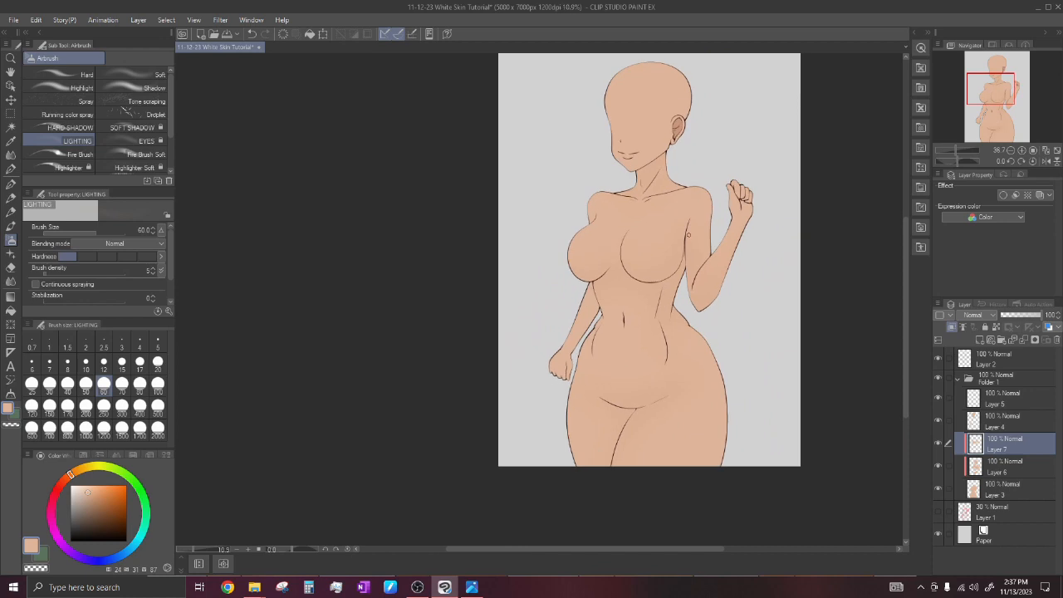
Airbrush soft light over the torso and abdomen with the LIGHTING airbrush, stepping the size from 250 to 300 and 400.
{"action": "left_click", "coordinate": [104, 405]}
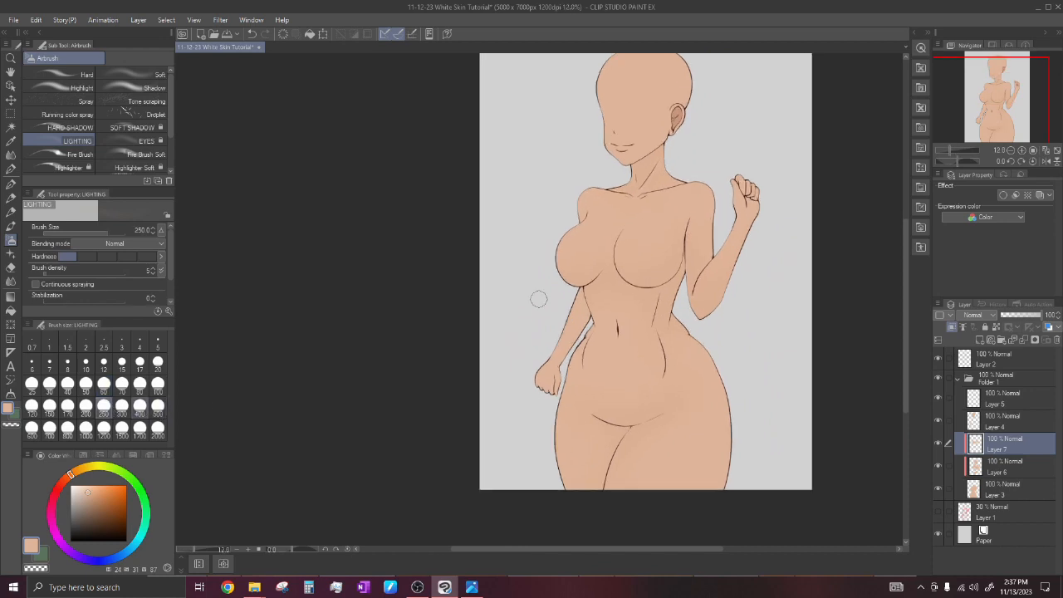
{"action": "scroll", "coordinate": [614, 327], "scroll_direction": "up", "scroll_amount": 1}
{"action": "left_click", "coordinate": [121, 405]}
{"action": "left_click", "coordinate": [139, 405]}
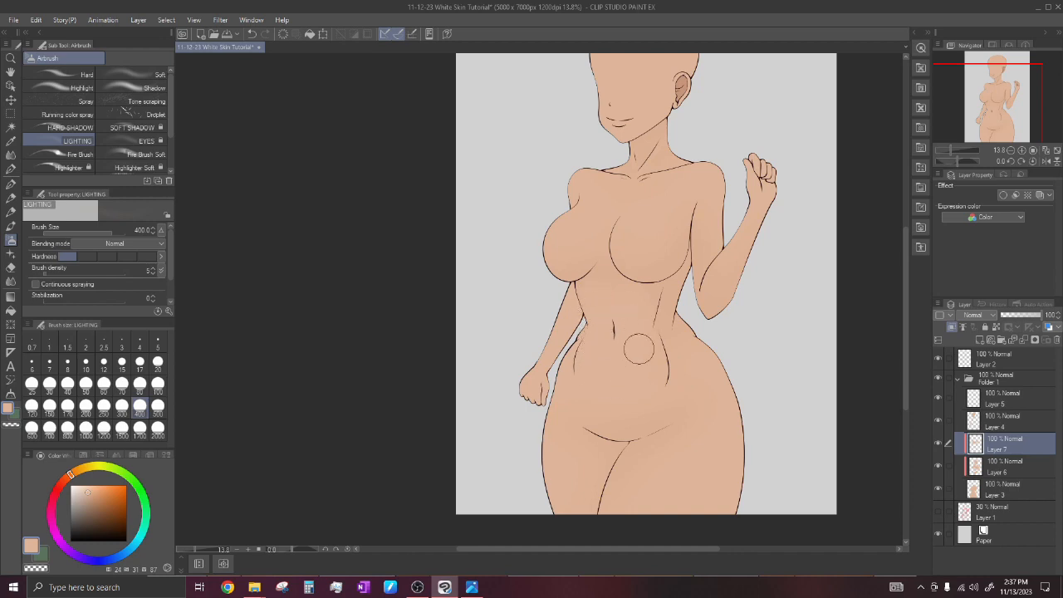
{"action": "scroll", "coordinate": [637, 348], "scroll_direction": "down", "scroll_amount": 1}
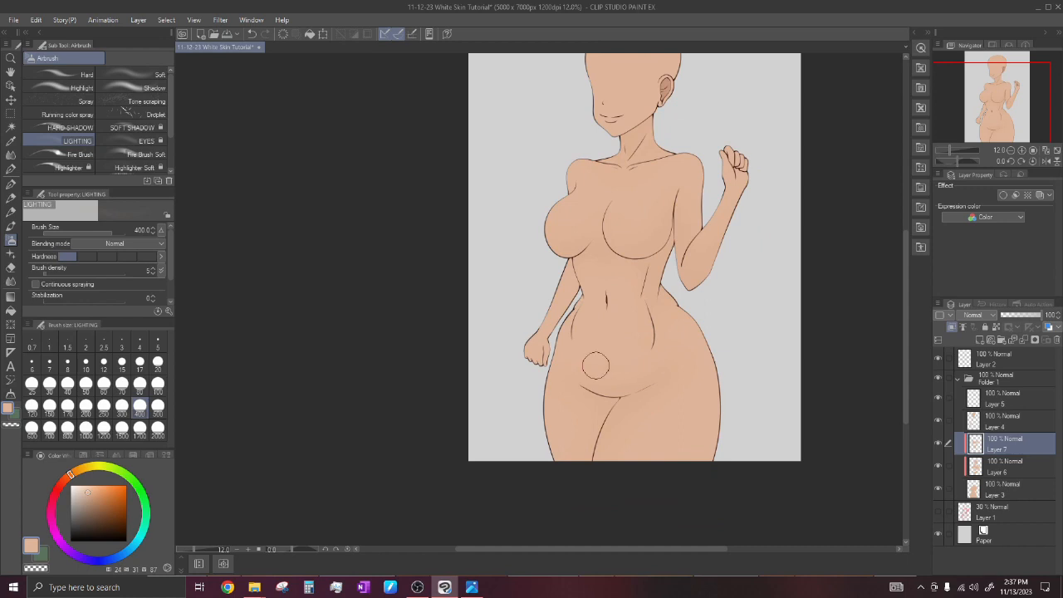
Blend the lighter skin tone over the hips and thighs with the LIGHTING airbrush at sizes 500 and 1000.
{"action": "left_click", "coordinate": [158, 405]}
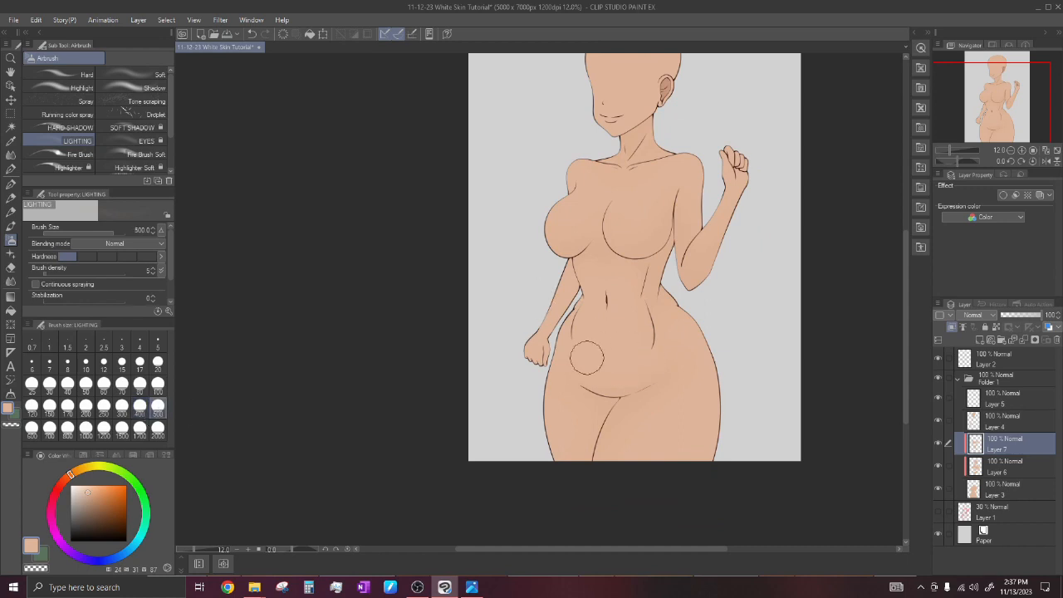
{"action": "left_click", "coordinate": [85, 426]}
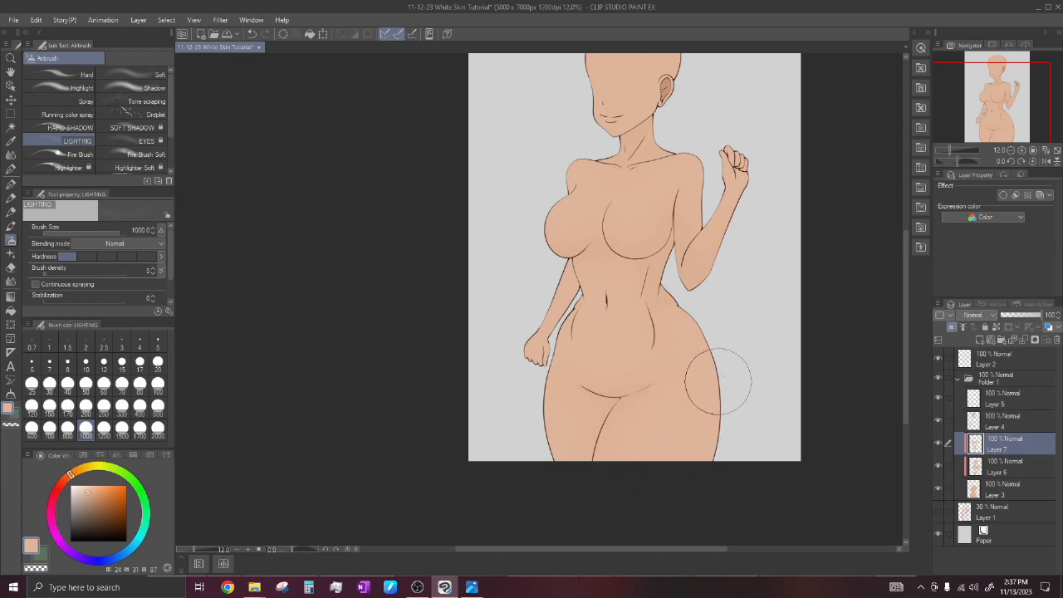
{"action": "scroll", "coordinate": [668, 436], "scroll_direction": "down", "scroll_amount": 3}
{"action": "scroll", "coordinate": [600, 427], "scroll_direction": "up", "scroll_amount": 4}
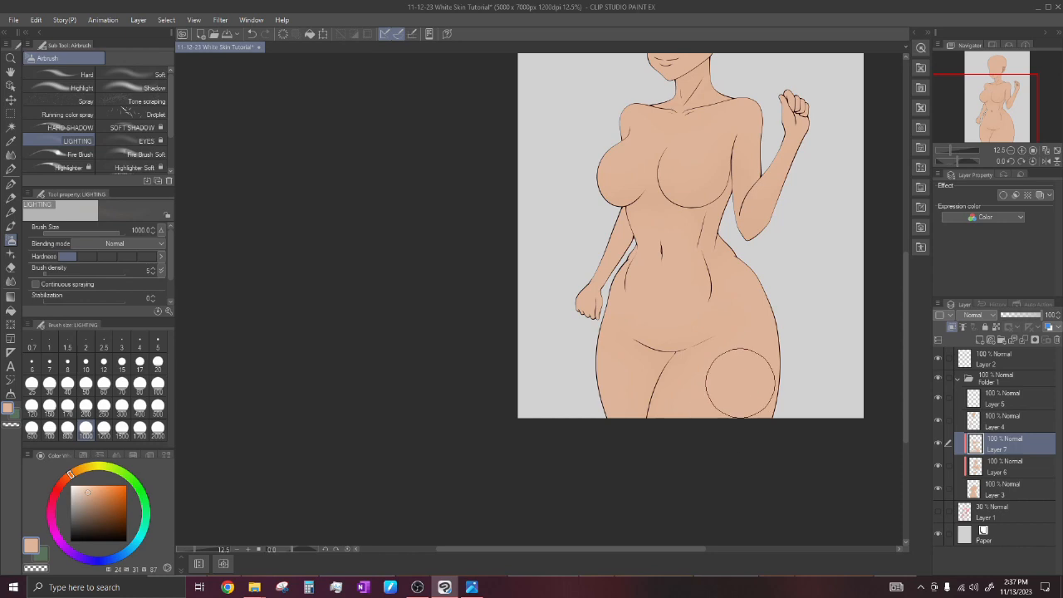
{"action": "scroll", "coordinate": [719, 257], "scroll_direction": "down", "scroll_amount": 2}
{"action": "scroll", "coordinate": [719, 257], "scroll_direction": "down", "scroll_amount": 2}
{"action": "scroll", "coordinate": [700, 214], "scroll_direction": "up", "scroll_amount": 1}
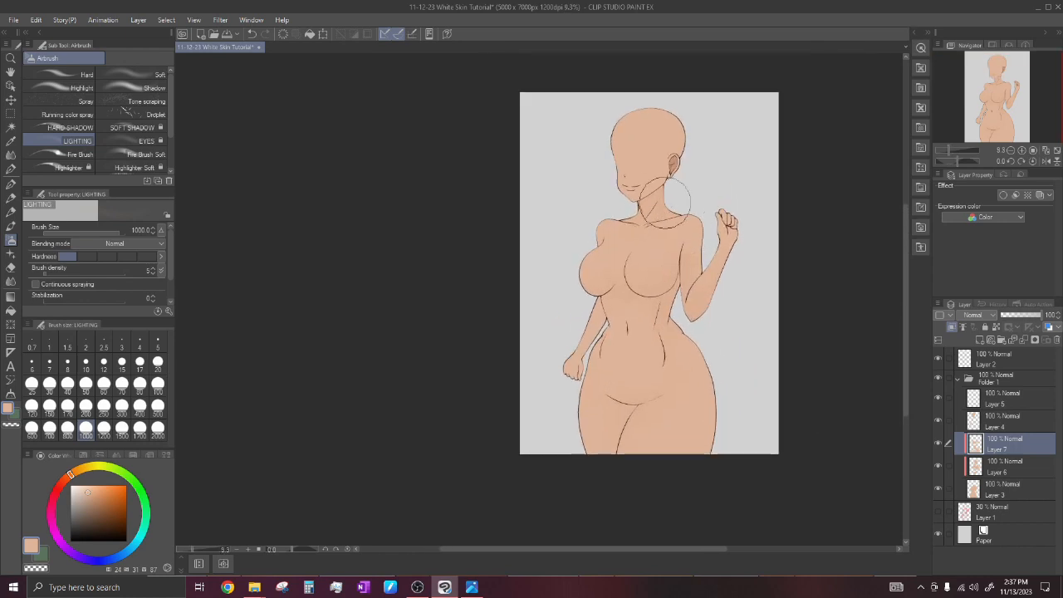
{"action": "scroll", "coordinate": [701, 286], "scroll_direction": "up", "scroll_amount": 1}
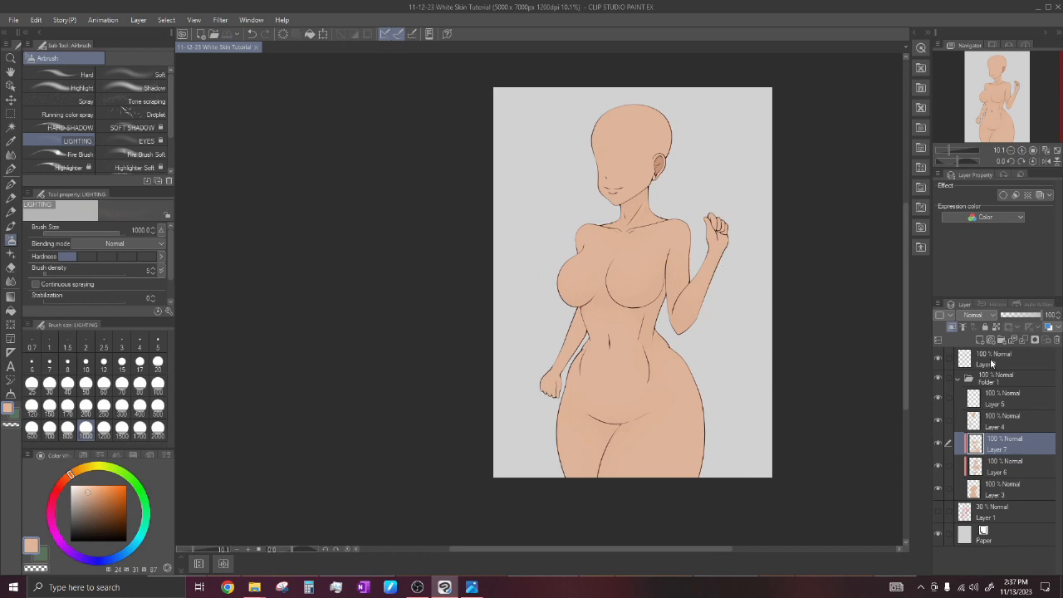
Add another clipping layer above the current one, pick a slightly lighter skin tone and save the drawing.
{"action": "left_click", "coordinate": [981, 341]}
{"action": "scroll", "coordinate": [643, 230], "scroll_direction": "up", "scroll_amount": 2}
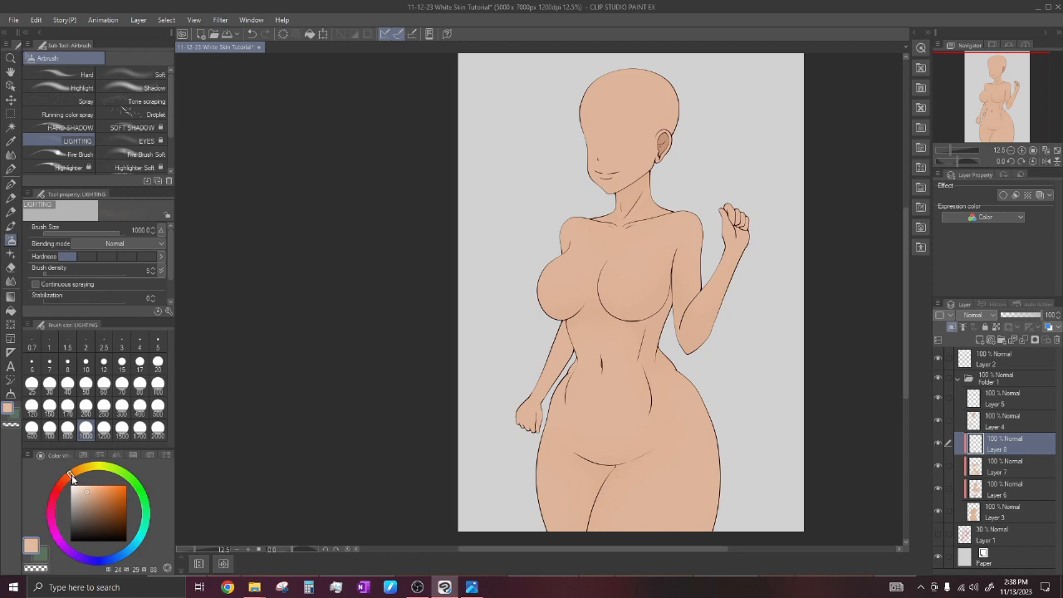
{"action": "left_click", "coordinate": [227, 34]}
Airbrush the lighter skin tone softly over the chest, shoulders and arms with the LIGHTING airbrush at size 500.
{"action": "scroll", "coordinate": [557, 190], "scroll_direction": "down", "scroll_amount": 2}
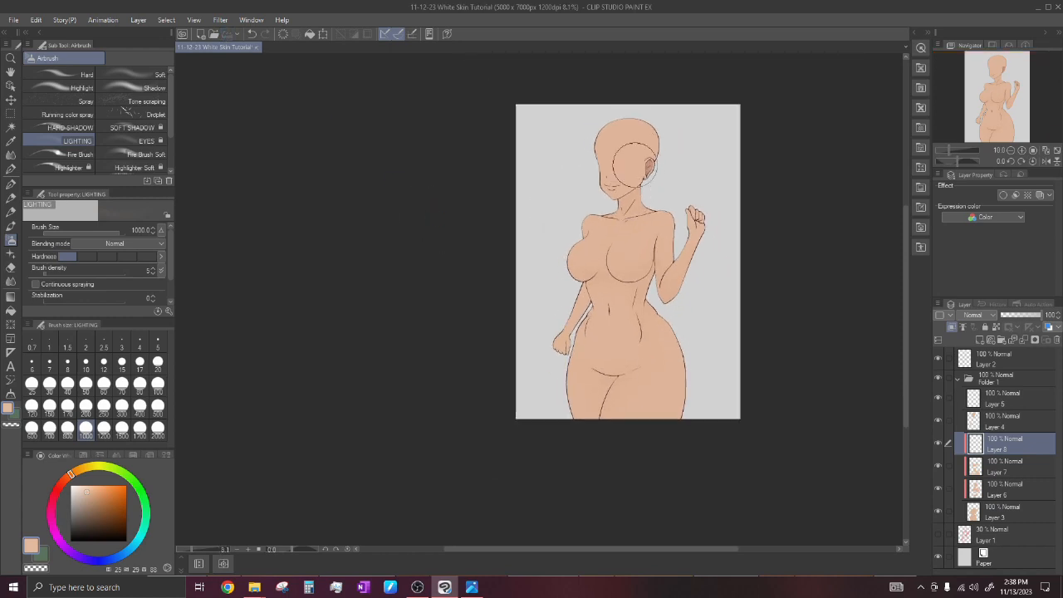
{"action": "left_click", "coordinate": [158, 405]}
{"action": "scroll", "coordinate": [729, 259], "scroll_direction": "down", "scroll_amount": 1}
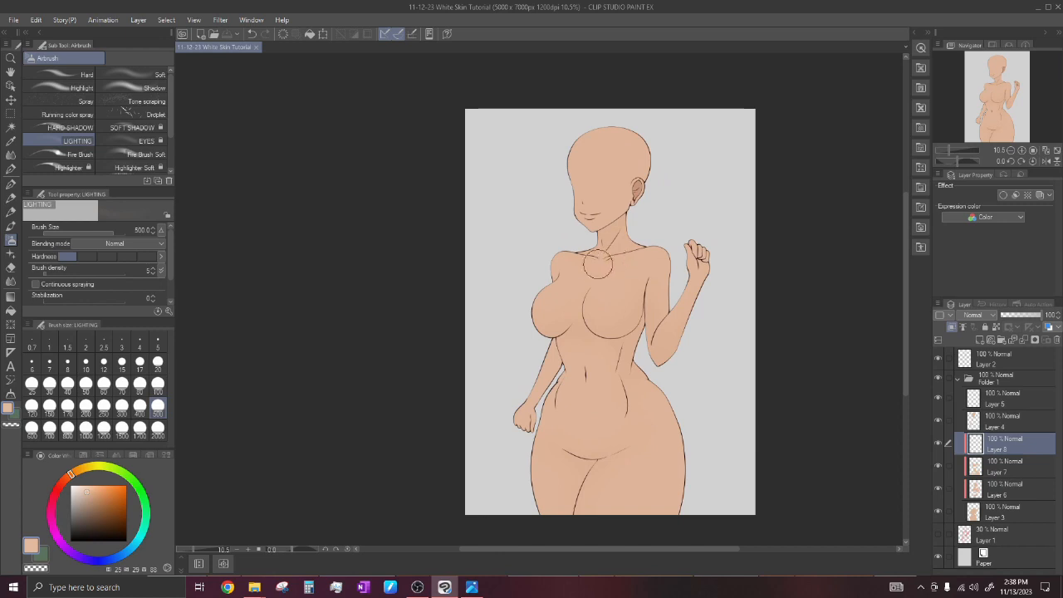
{"action": "scroll", "coordinate": [589, 271], "scroll_direction": "up", "scroll_amount": 3}
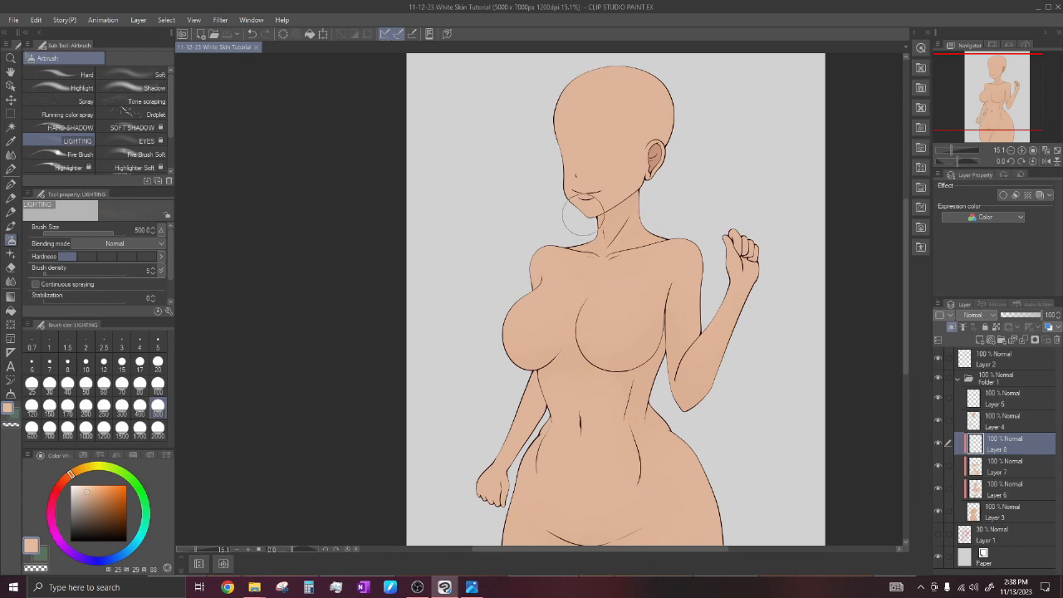
{"action": "scroll", "coordinate": [548, 308], "scroll_direction": "up", "scroll_amount": 1}
{"action": "mouse_move", "coordinate": [545, 323]}
{"action": "left_mouse_down"}
{"action": "mouse_move", "coordinate": [559, 288]}
{"action": "mouse_move", "coordinate": [537, 336]}
{"action": "mouse_move", "coordinate": [520, 343]}
{"action": "mouse_move", "coordinate": [521, 296]}
{"action": "mouse_move", "coordinate": [555, 254]}
{"action": "mouse_move", "coordinate": [564, 299]}
{"action": "mouse_move", "coordinate": [549, 328]}
{"action": "mouse_move", "coordinate": [662, 281]}
{"action": "mouse_move", "coordinate": [657, 302]}
{"action": "mouse_move", "coordinate": [607, 338]}
{"action": "mouse_move", "coordinate": [606, 305]}
{"action": "mouse_move", "coordinate": [634, 288]}
{"action": "left_mouse_up"}
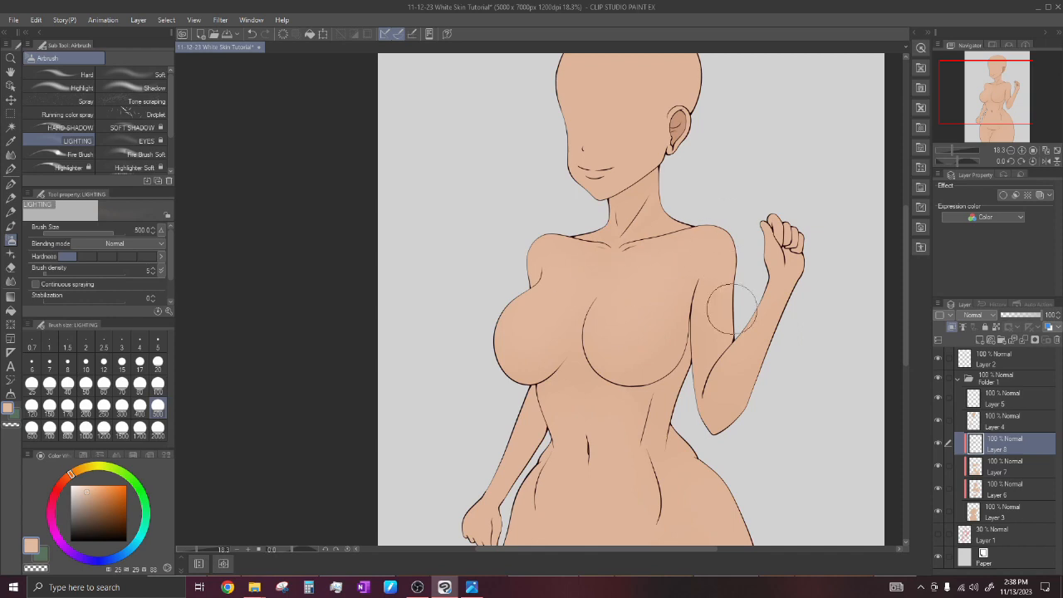
{"action": "scroll", "coordinate": [593, 215], "scroll_direction": "down", "scroll_amount": 2}
{"action": "scroll", "coordinate": [572, 253], "scroll_direction": "up", "scroll_amount": 1}
{"action": "mouse_move", "coordinate": [553, 304]}
{"action": "left_mouse_down"}
{"action": "mouse_move", "coordinate": [565, 249]}
{"action": "mouse_move", "coordinate": [613, 272]}
{"action": "mouse_move", "coordinate": [652, 264]}
{"action": "mouse_move", "coordinate": [587, 259]}
{"action": "left_mouse_up"}
{"action": "scroll", "coordinate": [587, 258], "scroll_direction": "down", "scroll_amount": 3}
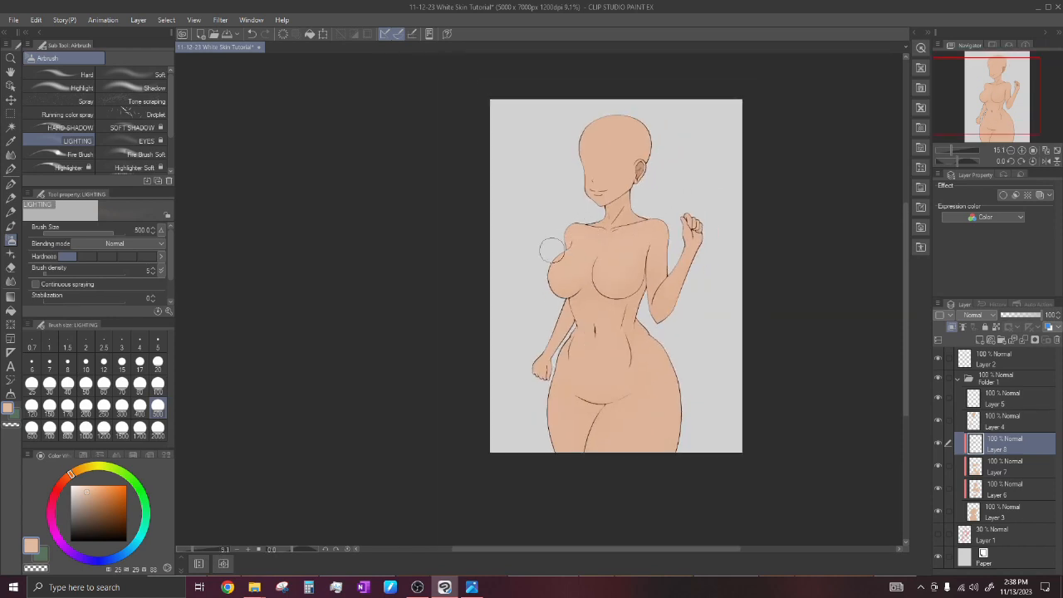
Extend the soft highlights over the abdomen and hips with the LIGHTING airbrush at sizes 500 and 1000.
{"action": "scroll", "coordinate": [555, 230], "scroll_direction": "up", "scroll_amount": 2}
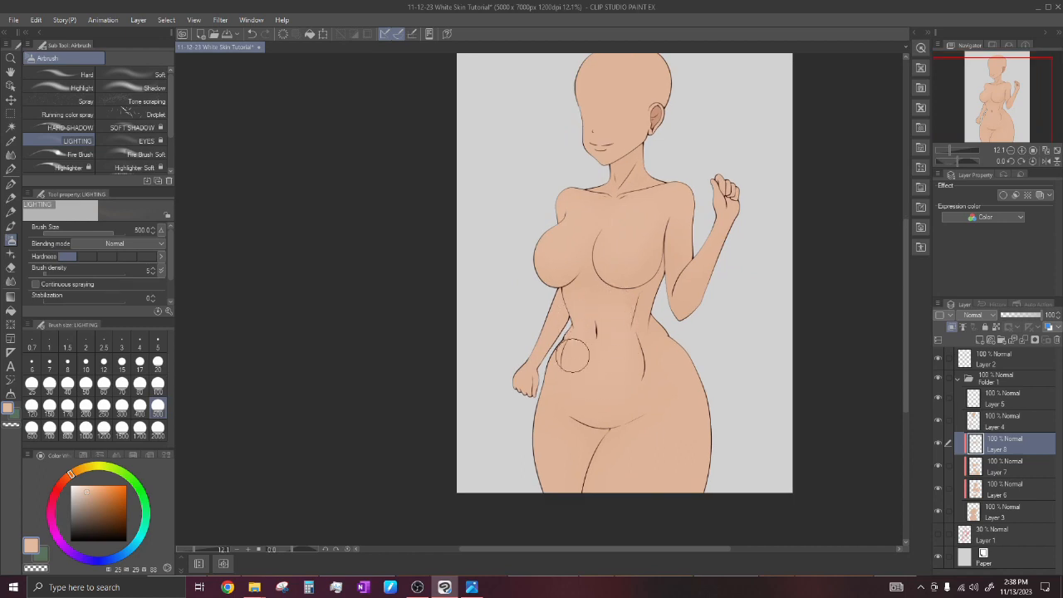
{"action": "scroll", "coordinate": [671, 347], "scroll_direction": "down", "scroll_amount": 1}
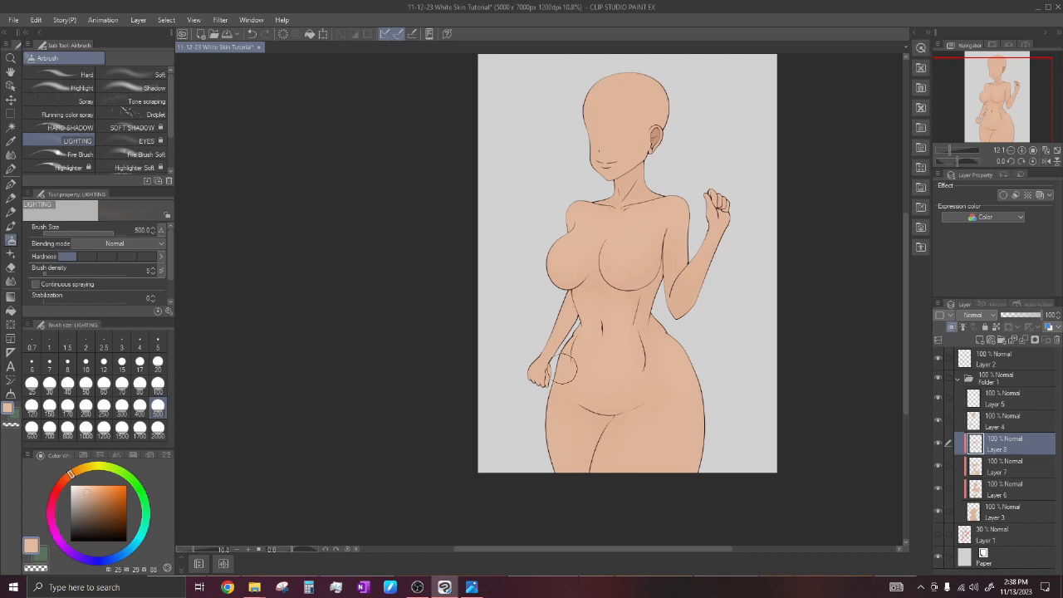
{"action": "scroll", "coordinate": [553, 368], "scroll_direction": "down", "scroll_amount": 1}
{"action": "scroll", "coordinate": [602, 361], "scroll_direction": "up", "scroll_amount": 2}
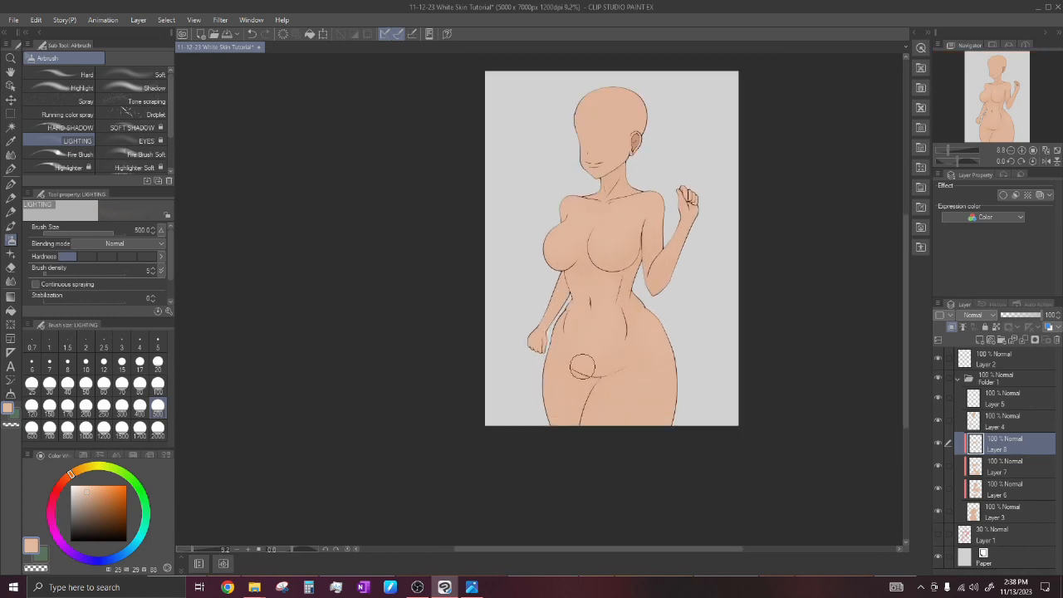
{"action": "left_click", "coordinate": [85, 427]}
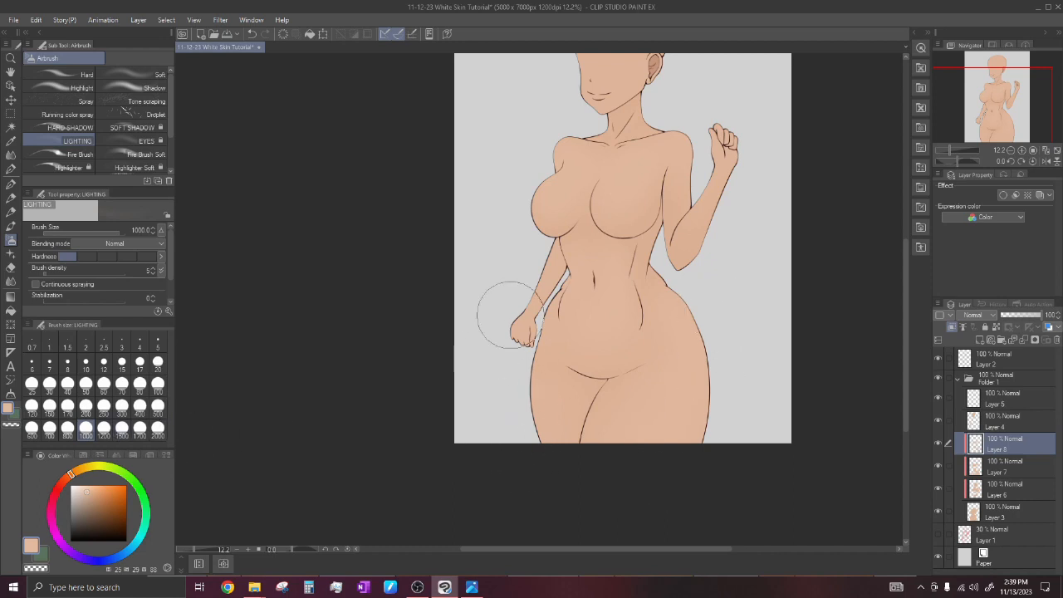
{"action": "scroll", "coordinate": [670, 329], "scroll_direction": "down", "scroll_amount": 1}
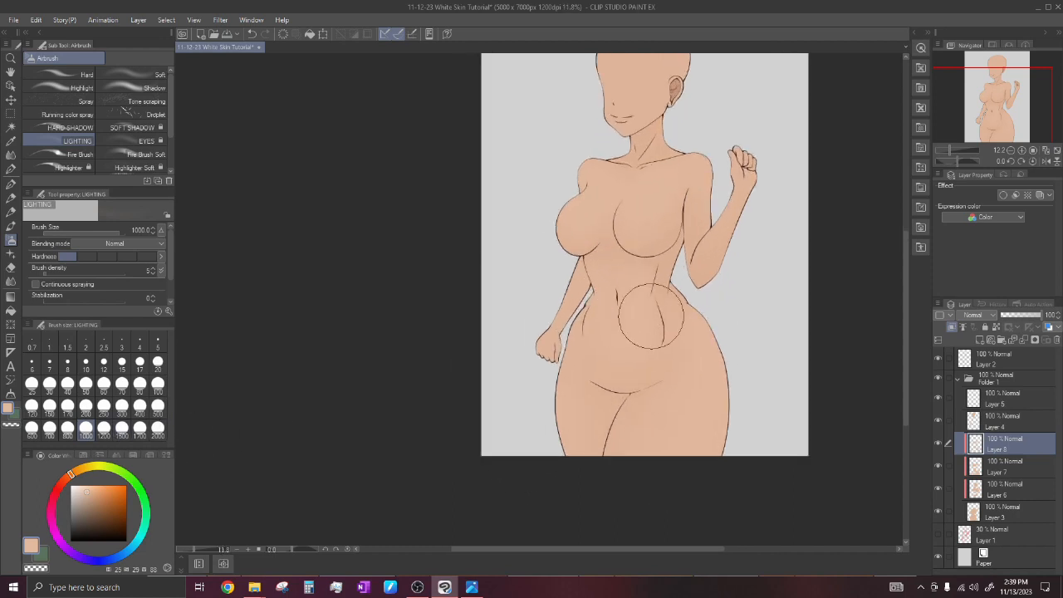
Build up smaller highlights on the chest and abdomen with the LIGHTING airbrush at size 300.
{"action": "left_click", "coordinate": [122, 405]}
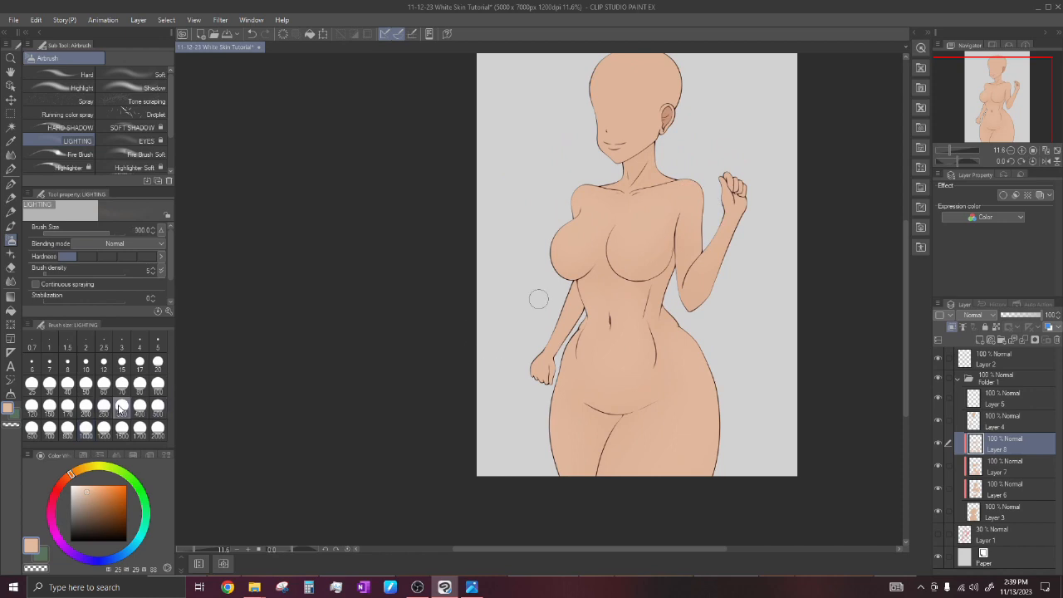
{"action": "scroll", "coordinate": [689, 191], "scroll_direction": "up", "scroll_amount": 2}
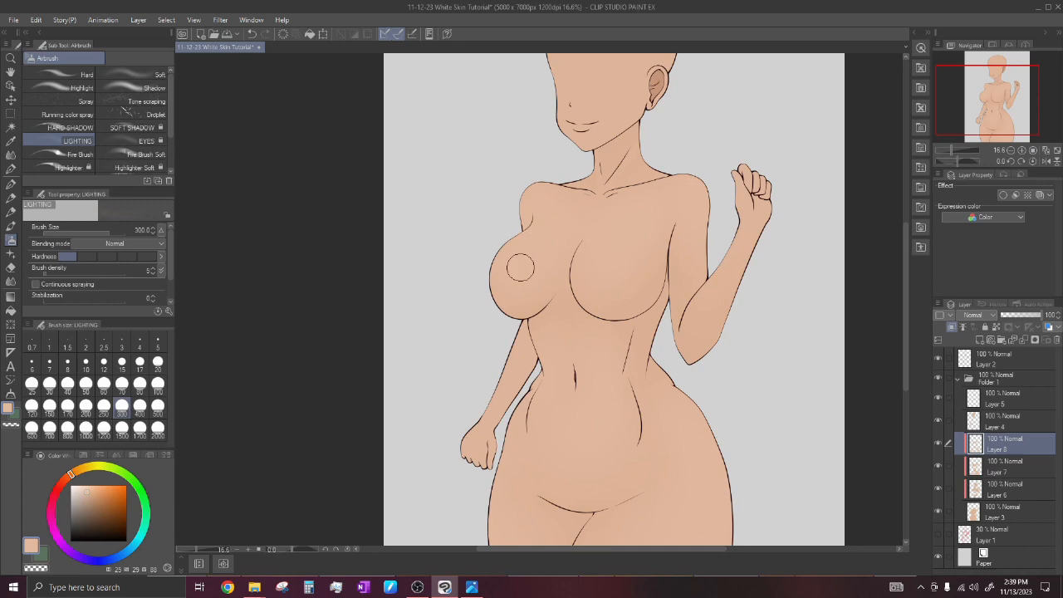
{"action": "scroll", "coordinate": [581, 314], "scroll_direction": "down", "scroll_amount": 1}
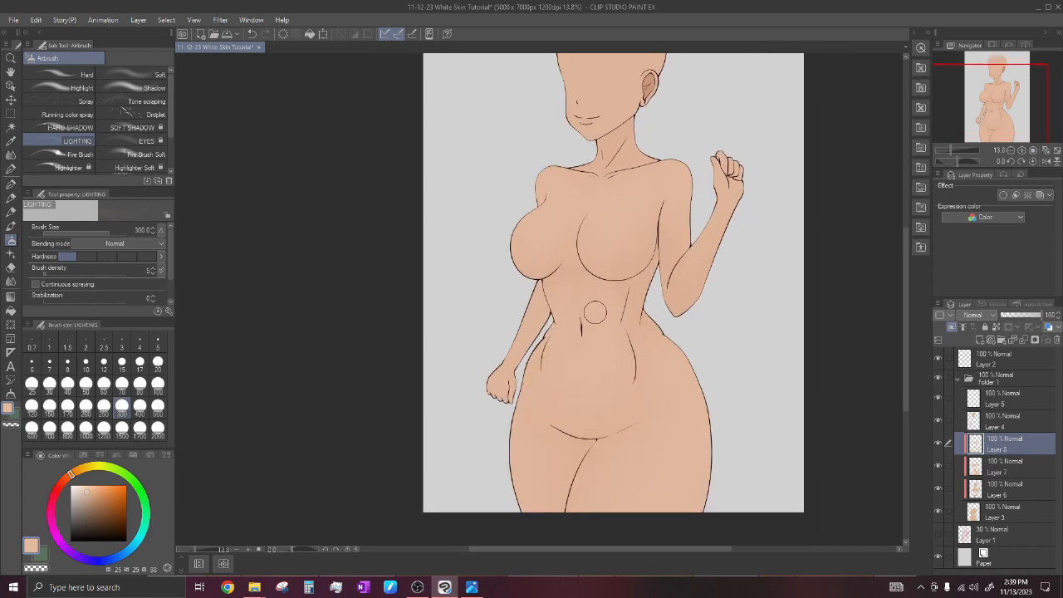
{"action": "scroll", "coordinate": [559, 293], "scroll_direction": "down", "scroll_amount": 2}
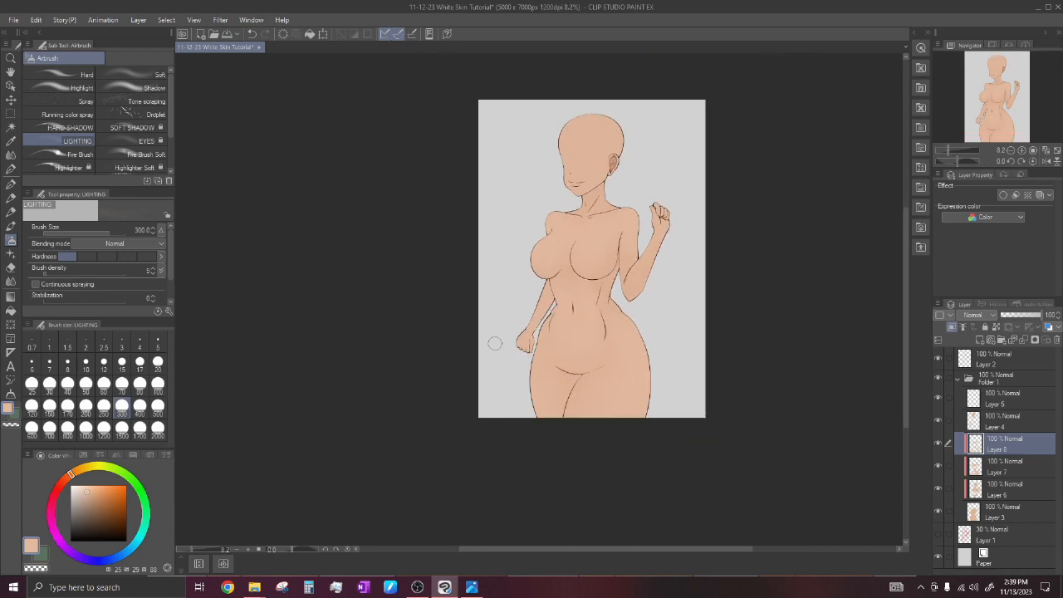
Airbrush highlights over the lower belly and thighs with the LIGHTING airbrush at sizes 500 and 800.
{"action": "left_click", "coordinate": [158, 405]}
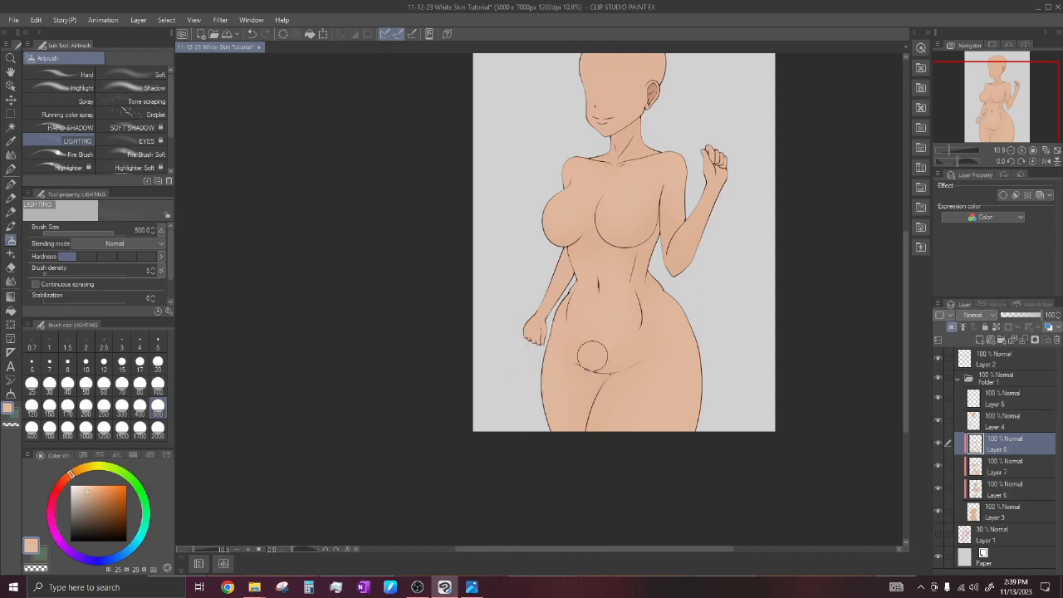
{"action": "left_click", "coordinate": [67, 427]}
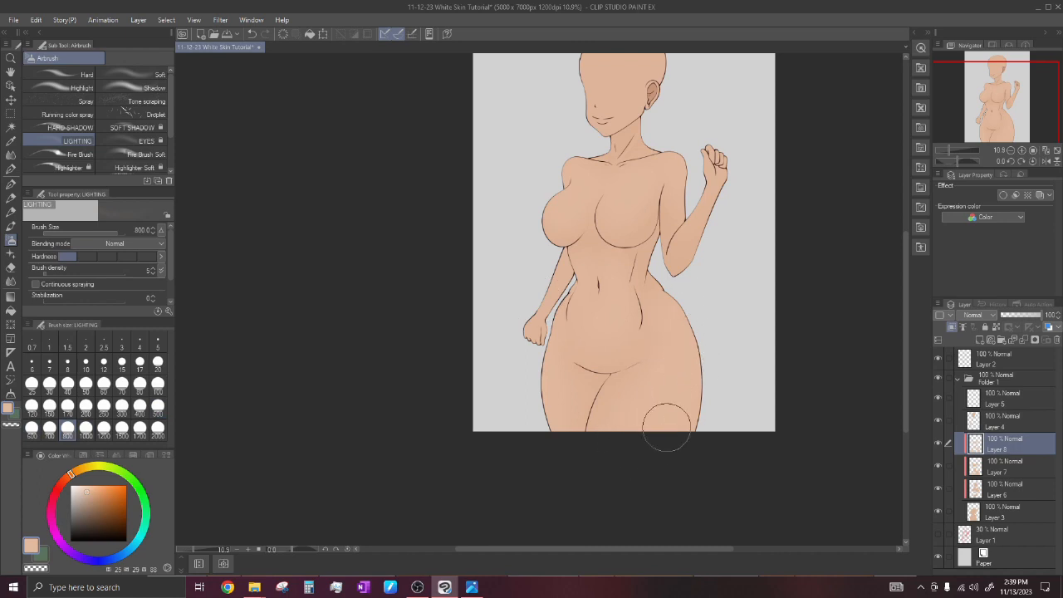
{"action": "scroll", "coordinate": [684, 392], "scroll_direction": "down", "scroll_amount": 1}
{"action": "scroll", "coordinate": [684, 392], "scroll_direction": "up", "scroll_amount": 2}
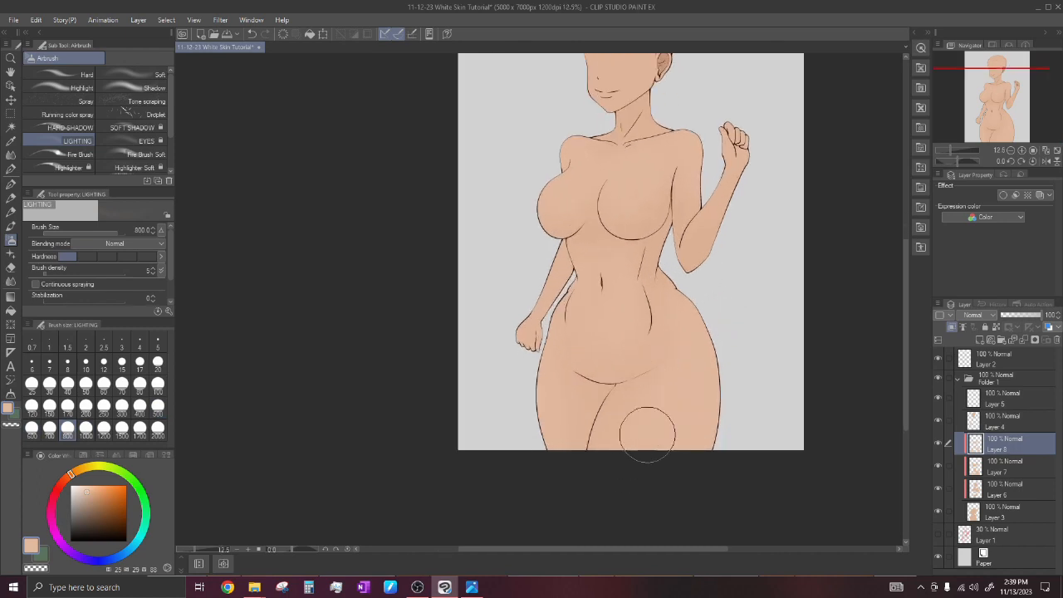
{"action": "scroll", "coordinate": [688, 382], "scroll_direction": "down", "scroll_amount": 2}
{"action": "scroll", "coordinate": [655, 290], "scroll_direction": "up", "scroll_amount": 1}
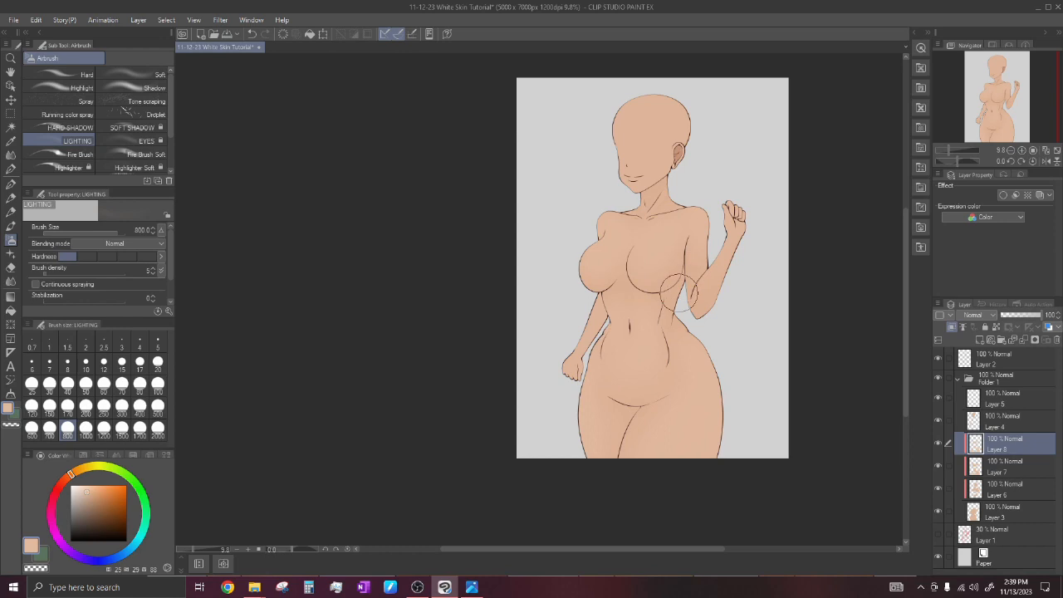
Soften the highlights around the thighs with the SOFTENING eraser at size 500.
{"action": "scroll", "coordinate": [667, 297], "scroll_direction": "up", "scroll_amount": 1}
{"action": "left_click", "coordinate": [11, 267]}
{"action": "left_click", "coordinate": [158, 406]}
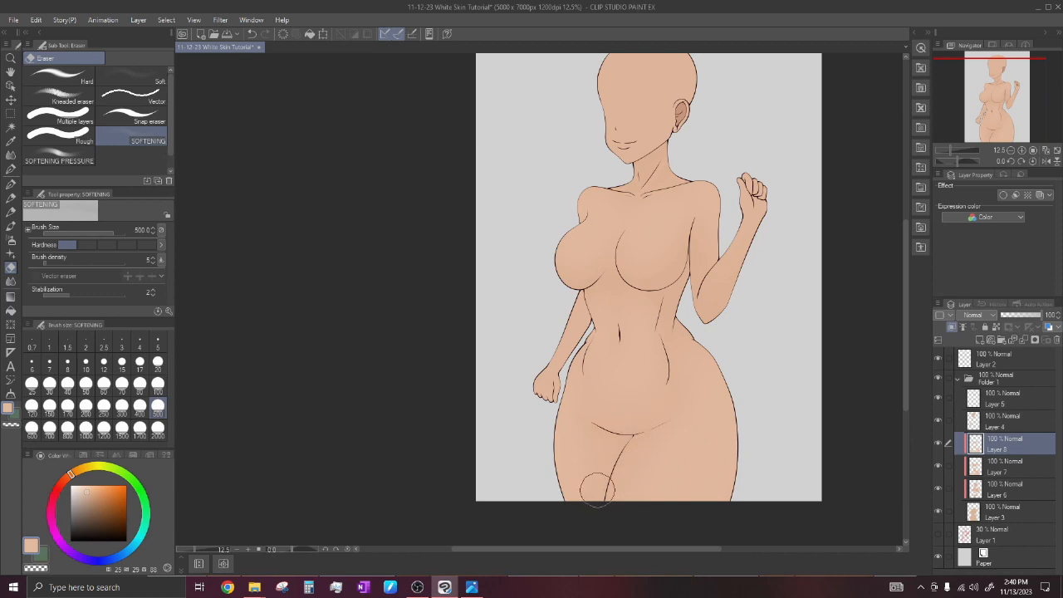
Examine the softened highlights across the whole figure, comparing it with the top highlight layer shown and hidden.
{"action": "scroll", "coordinate": [722, 340], "scroll_direction": "down", "scroll_amount": 3}
{"action": "scroll", "coordinate": [754, 367], "scroll_direction": "up", "scroll_amount": 1}
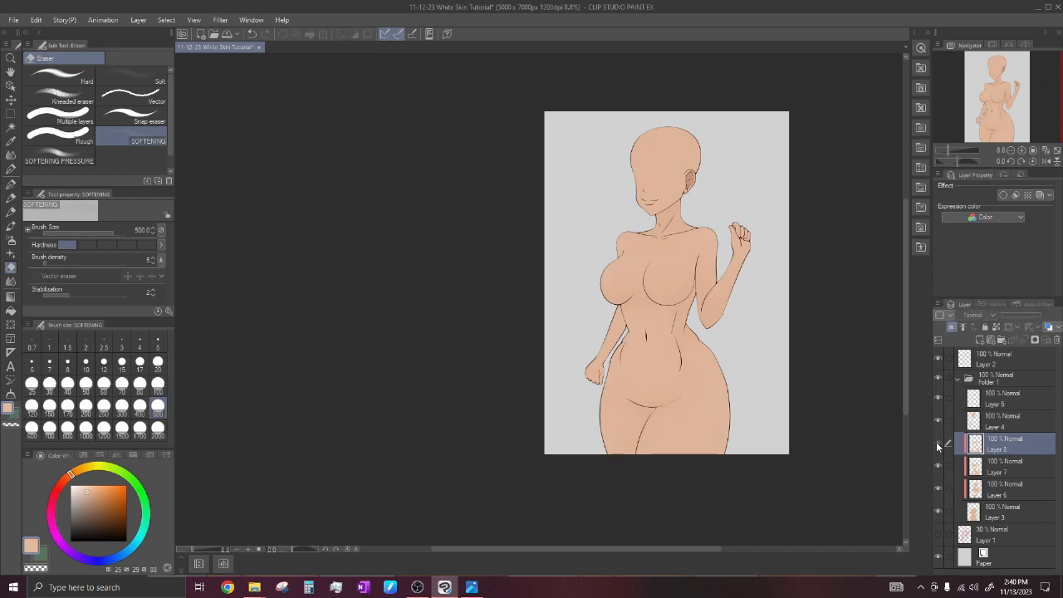
{"action": "scroll", "coordinate": [653, 334], "scroll_direction": "up", "scroll_amount": 2}
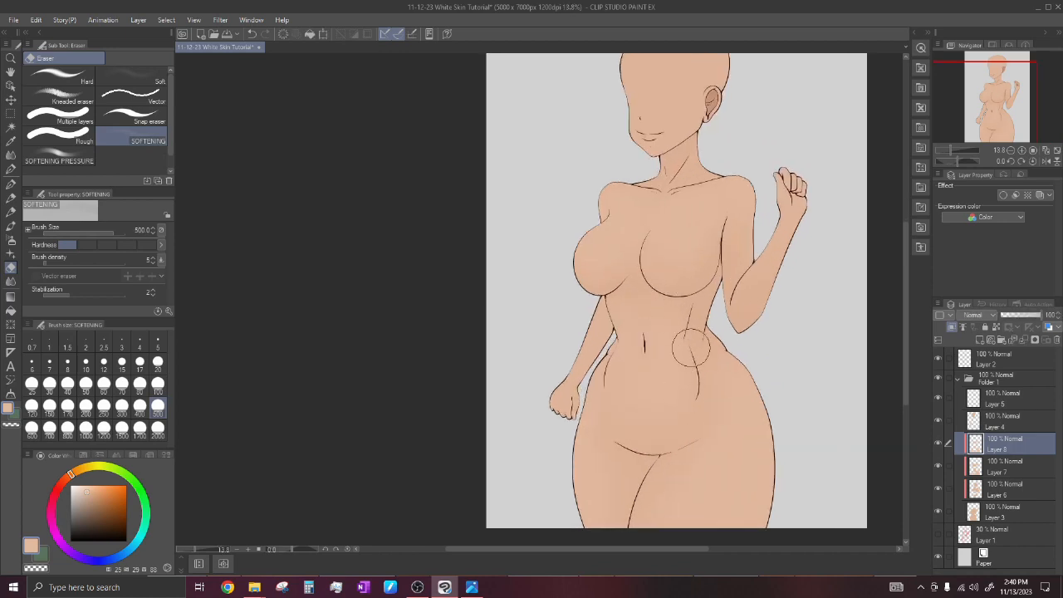
{"action": "scroll", "coordinate": [676, 299], "scroll_direction": "down", "scroll_amount": 2}
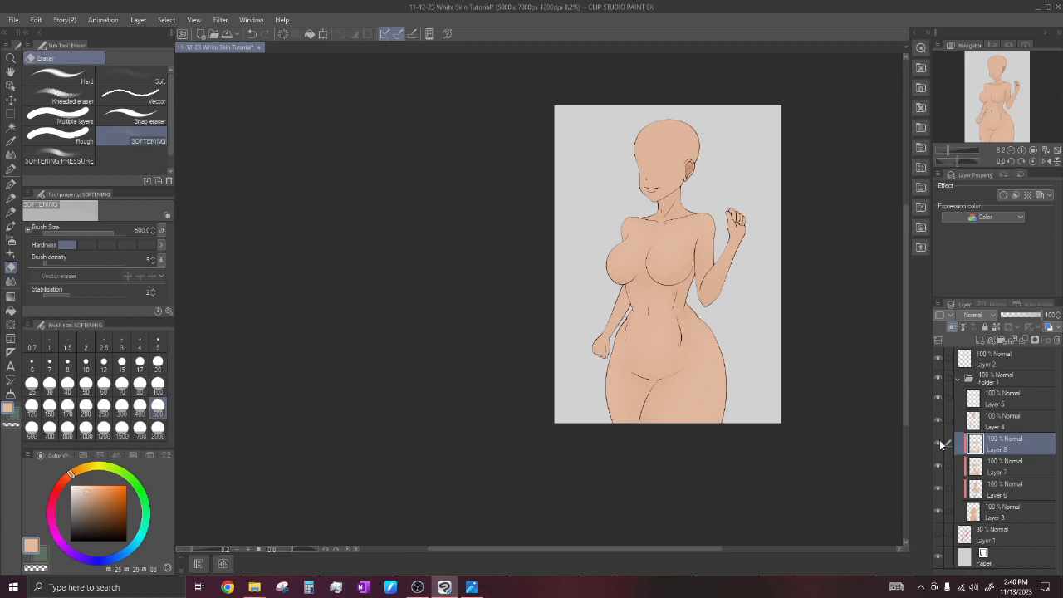
{"action": "scroll", "coordinate": [681, 246], "scroll_direction": "down", "scroll_amount": 1}
{"action": "scroll", "coordinate": [682, 246], "scroll_direction": "up", "scroll_amount": 1}
{"action": "scroll", "coordinate": [681, 246], "scroll_direction": "down", "scroll_amount": 1}
{"action": "scroll", "coordinate": [682, 245], "scroll_direction": "up", "scroll_amount": 1}
{"action": "scroll", "coordinate": [689, 247], "scroll_direction": "down", "scroll_amount": 1}
{"action": "scroll", "coordinate": [701, 248], "scroll_direction": "up", "scroll_amount": 2}
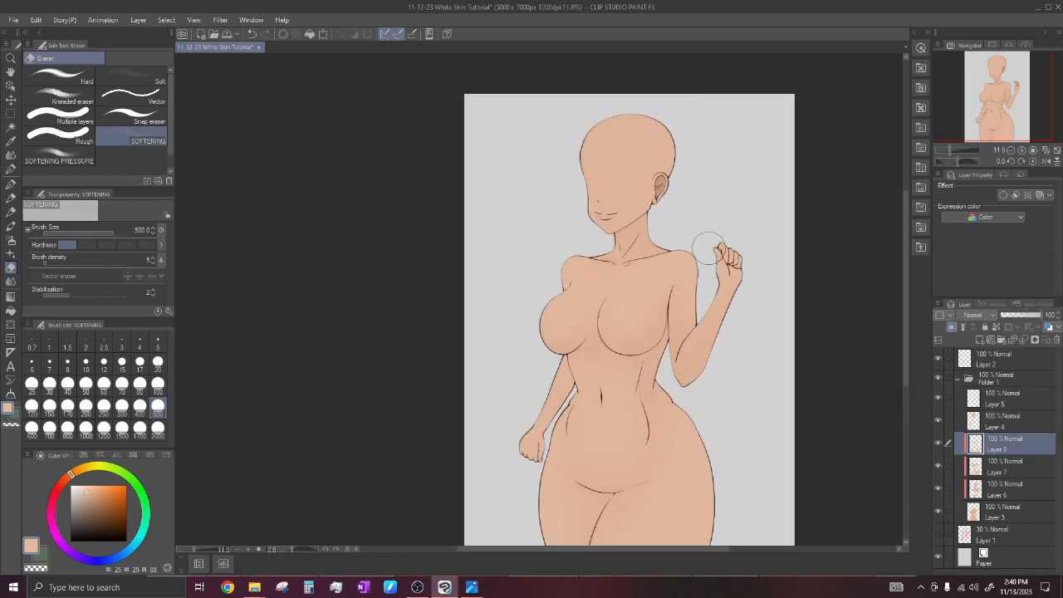
{"action": "scroll", "coordinate": [708, 248], "scroll_direction": "down", "scroll_amount": 1}
Save the drawing and add a new clipping layer directly above the top highlight layer.
{"action": "key", "text": "ctrl+s"}
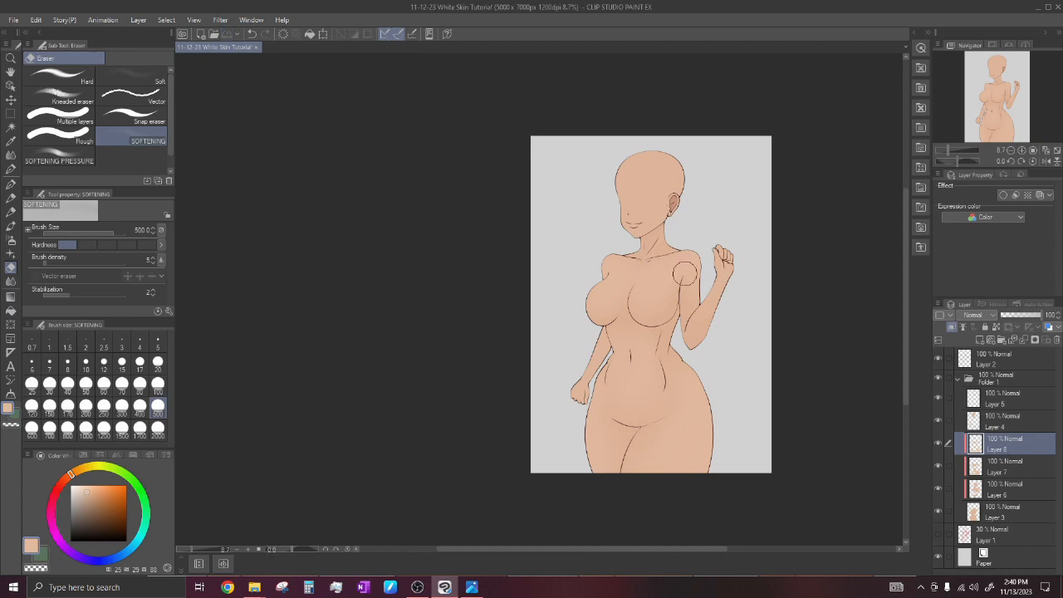
{"action": "scroll", "coordinate": [685, 272], "scroll_direction": "down", "scroll_amount": 1}
{"action": "scroll", "coordinate": [685, 273], "scroll_direction": "up", "scroll_amount": 2}
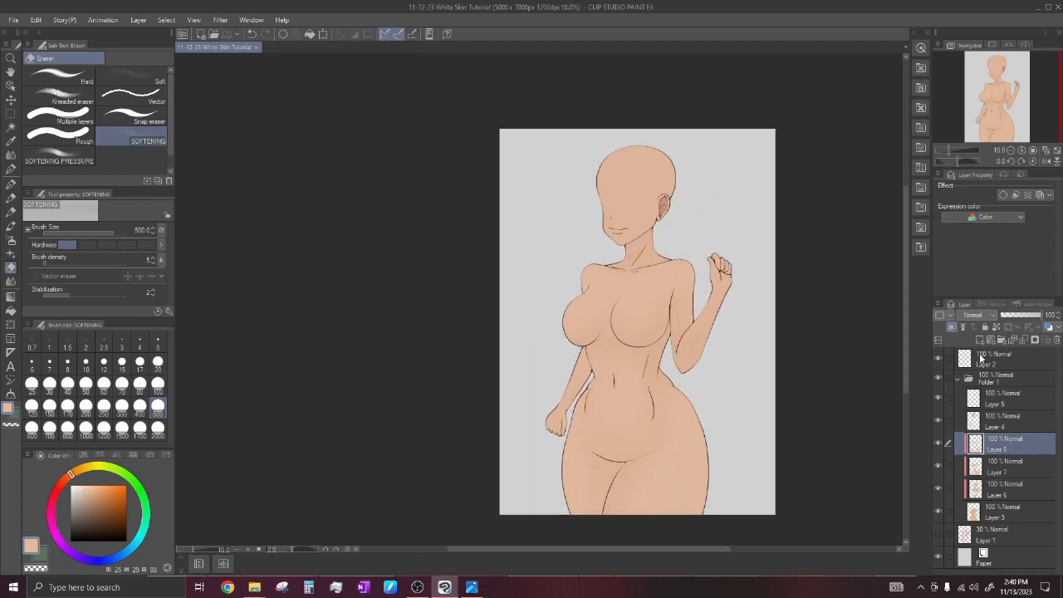
{"action": "left_click", "coordinate": [982, 341]}
{"action": "scroll", "coordinate": [722, 316], "scroll_direction": "down", "scroll_amount": 2}
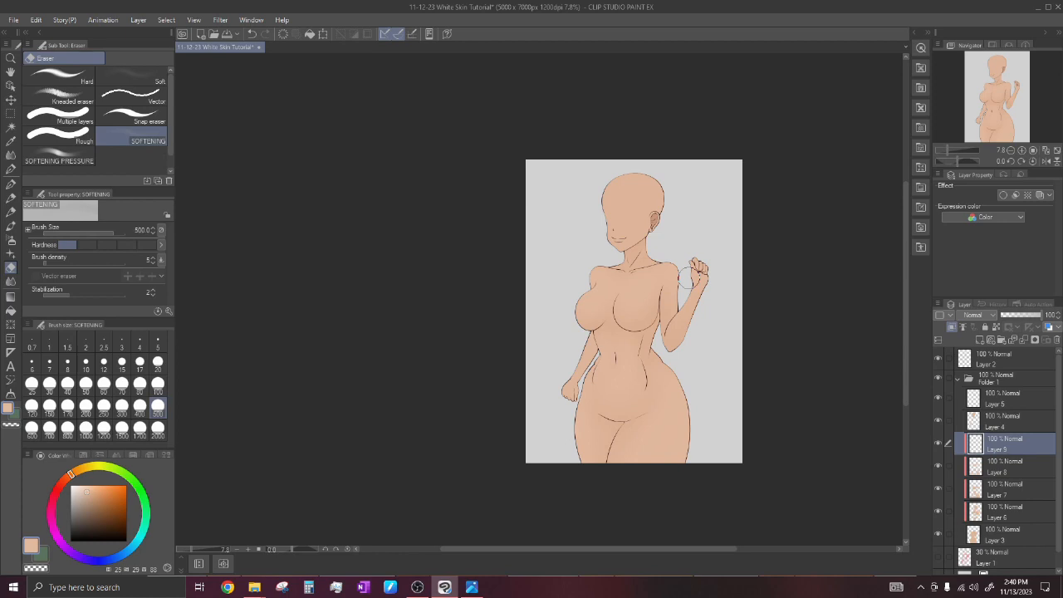
{"action": "scroll", "coordinate": [625, 274], "scroll_direction": "up", "scroll_amount": 2}
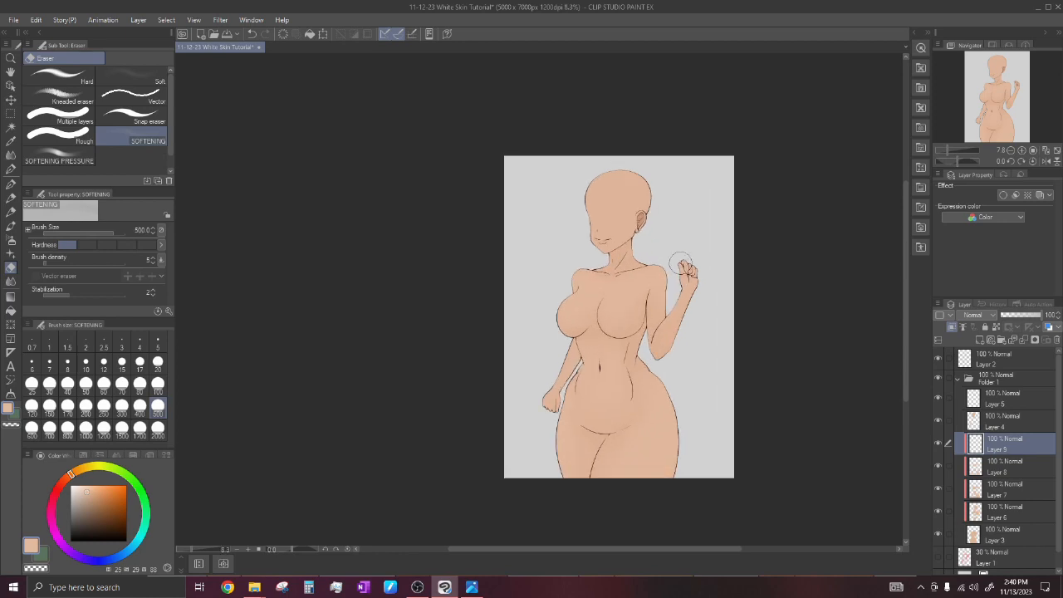
{"action": "scroll", "coordinate": [647, 248], "scroll_direction": "down", "scroll_amount": 1}
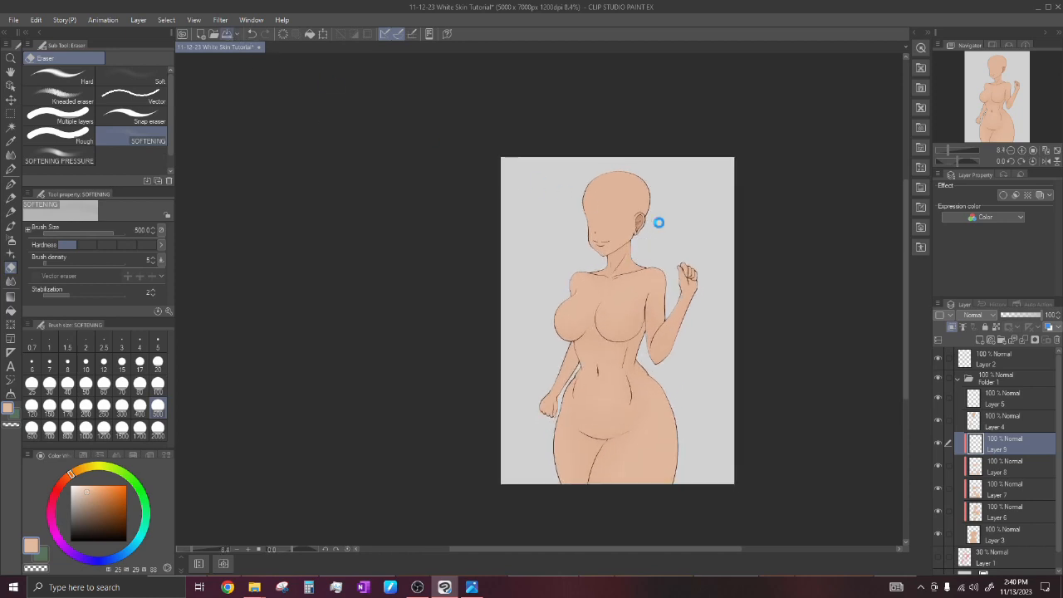
{"action": "scroll", "coordinate": [627, 239], "scroll_direction": "up", "scroll_amount": 2}
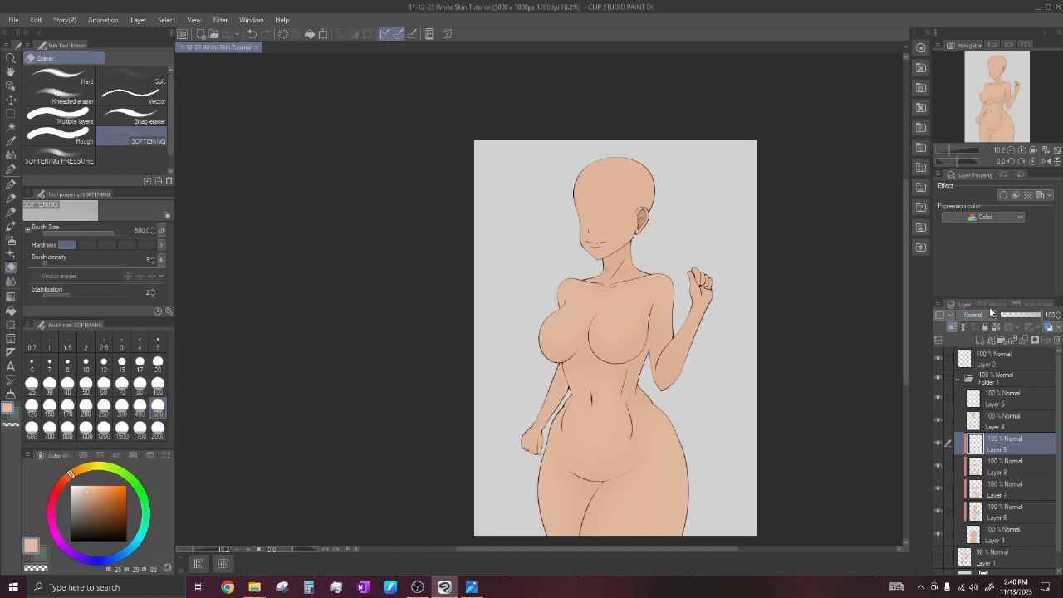
Compare Multiply and Normal blending on the new layer after sampling the skin tone for the G-pen.
{"action": "scroll", "coordinate": [596, 239], "scroll_direction": "up", "scroll_amount": 1}
{"action": "key", "text": "p"}
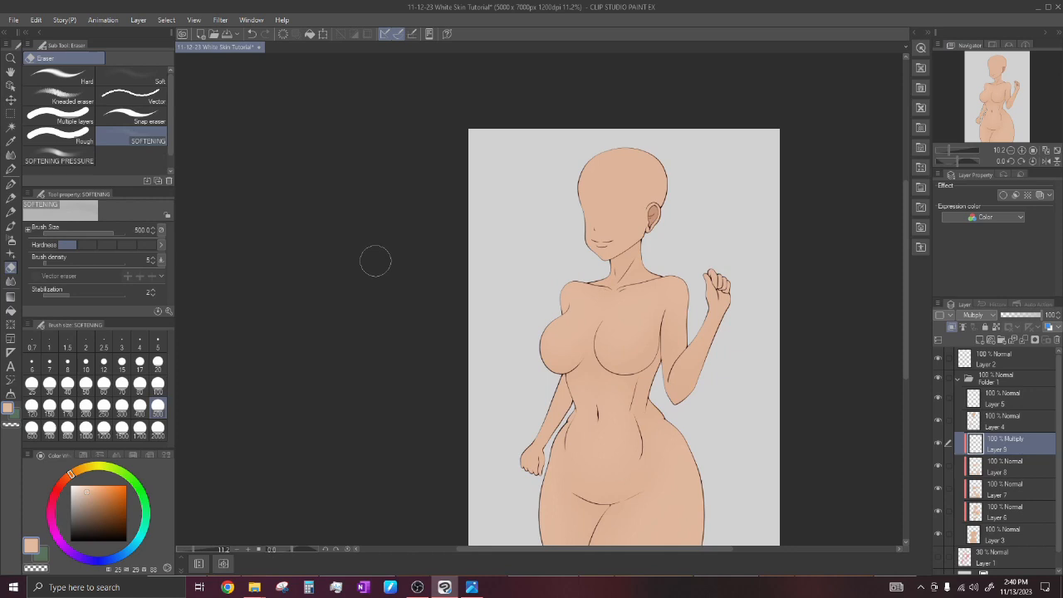
{"action": "scroll", "coordinate": [576, 214], "scroll_direction": "up", "scroll_amount": 4}
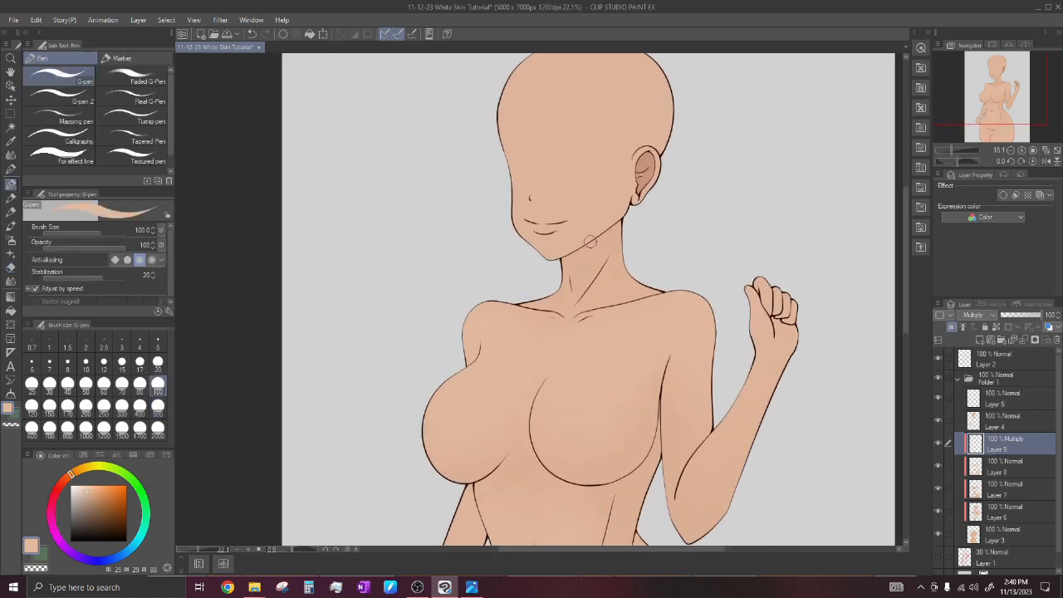
{"action": "scroll", "coordinate": [601, 238], "scroll_direction": "down", "scroll_amount": 4}
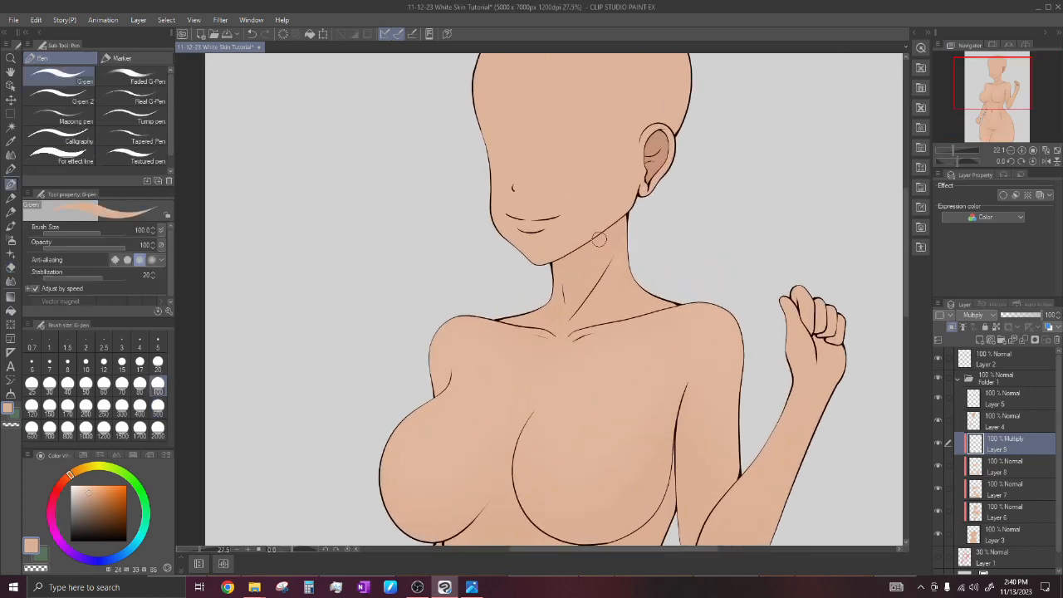
{"action": "scroll", "coordinate": [644, 266], "scroll_direction": "up", "scroll_amount": 4}
{"action": "scroll", "coordinate": [645, 267], "scroll_direction": "up", "scroll_amount": 2}
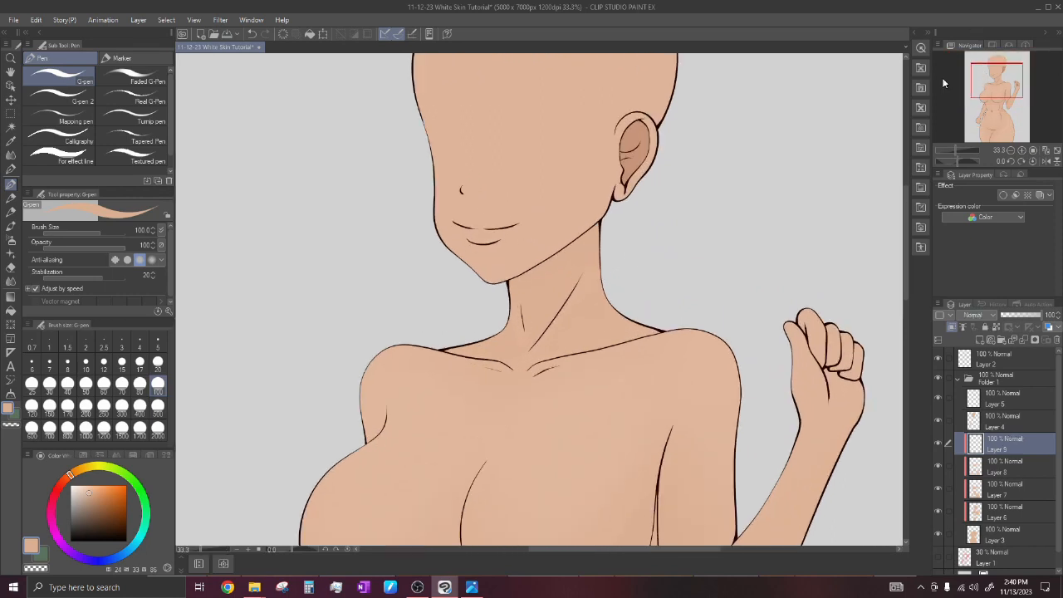
{"action": "scroll", "coordinate": [551, 224], "scroll_direction": "down", "scroll_amount": 3}
{"action": "scroll", "coordinate": [486, 261], "scroll_direction": "up", "scroll_amount": 2}
{"action": "scroll", "coordinate": [543, 276], "scroll_direction": "down", "scroll_amount": 2}
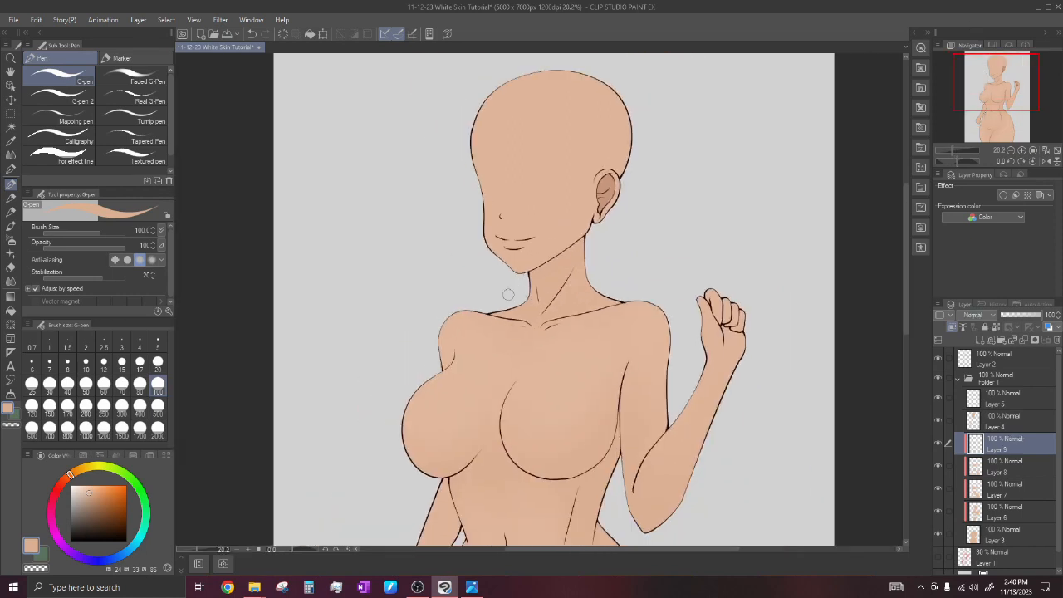
{"action": "scroll", "coordinate": [514, 292], "scroll_direction": "up", "scroll_amount": 1}
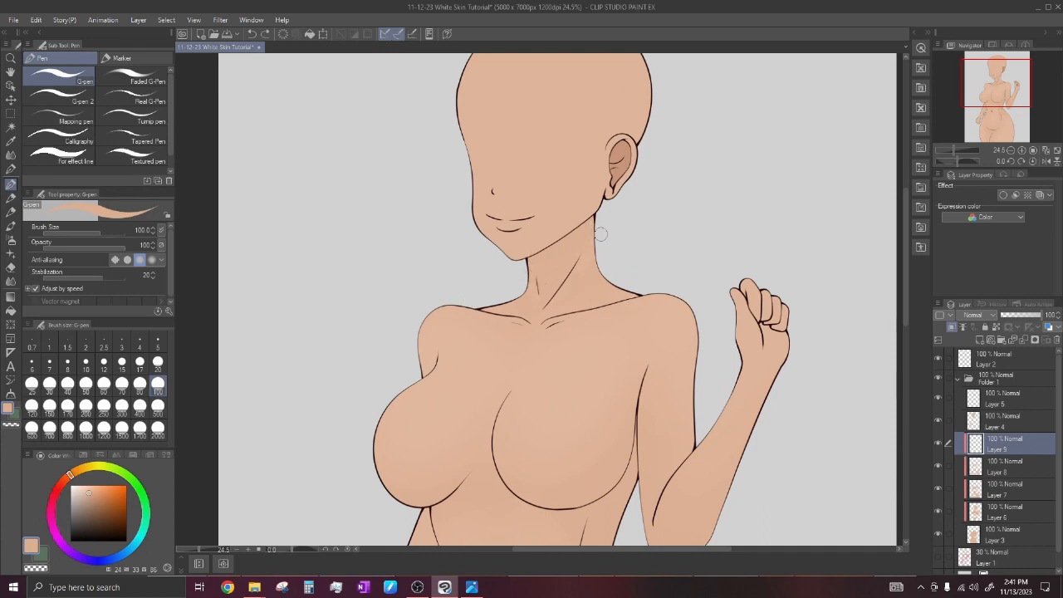
Draw a straight brown stripe across the neck with the G-pen at size 100.
{"action": "left_click", "coordinate": [97, 507]}
{"action": "left_click_drag", "start_coordinate": [473, 292], "coordinate": [610, 261]}
{"action": "scroll", "coordinate": [545, 287], "scroll_direction": "up", "scroll_amount": 2}
{"action": "scroll", "coordinate": [548, 275], "scroll_direction": "up", "scroll_amount": 4}
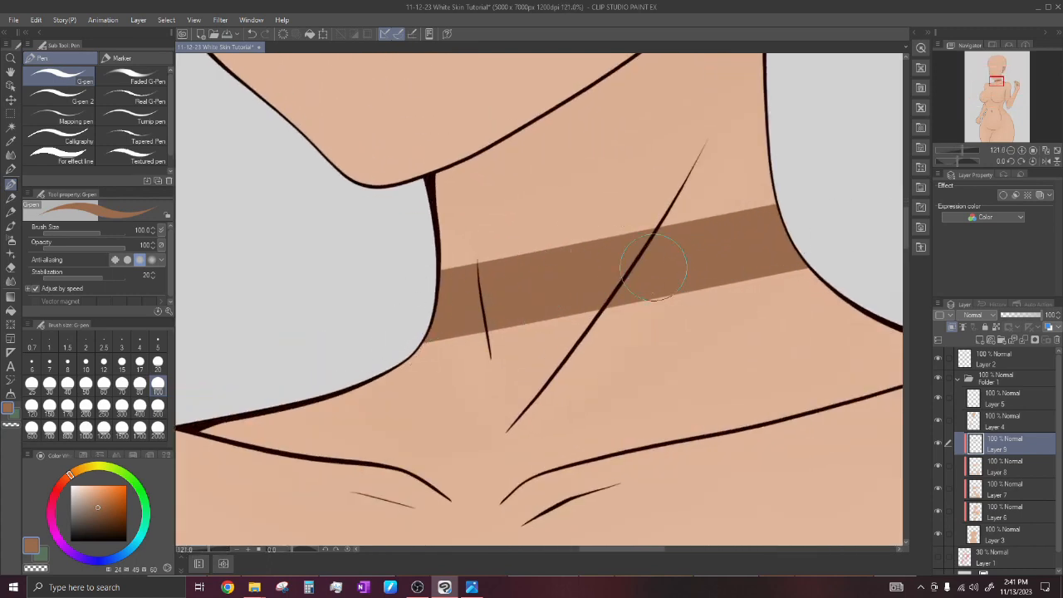
Set the new layer's blend mode to Multiply and inspect its effect on the neck stripe.
{"action": "scroll", "coordinate": [612, 281], "scroll_direction": "down", "scroll_amount": 2}
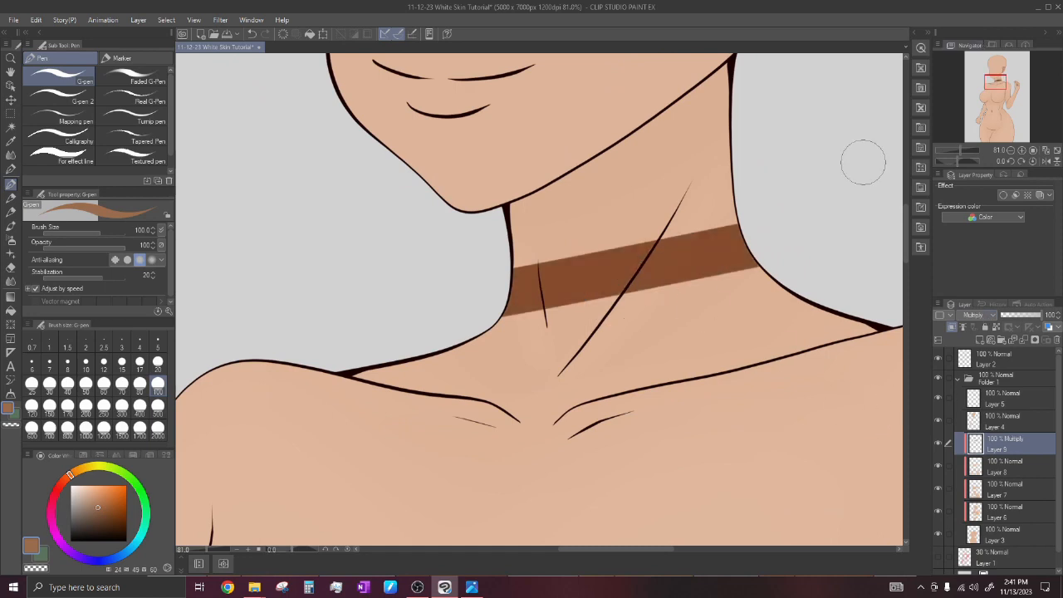
{"action": "scroll", "coordinate": [622, 256], "scroll_direction": "up", "scroll_amount": 2}
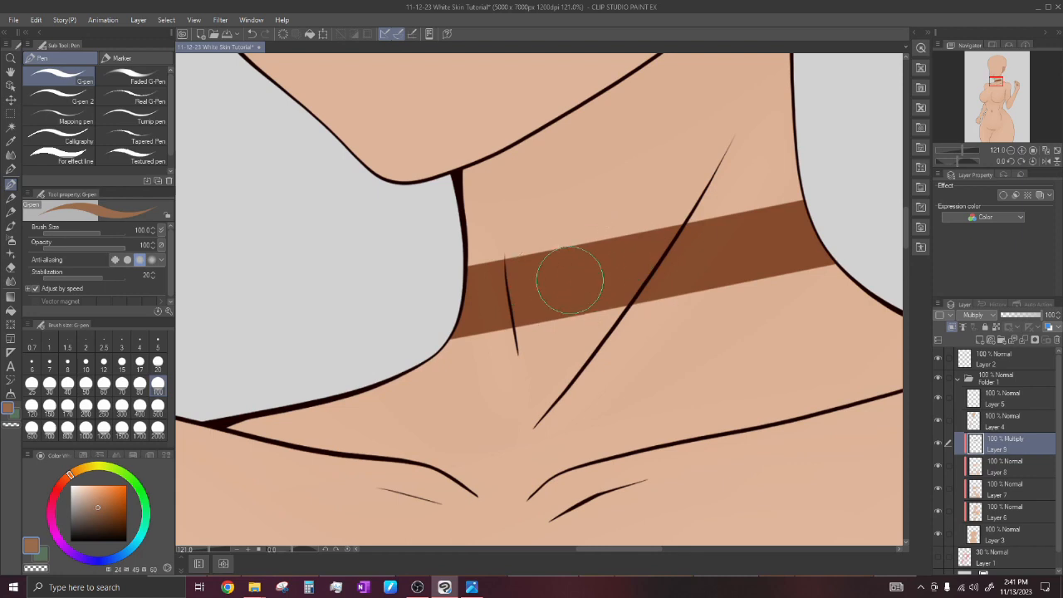
{"action": "scroll", "coordinate": [617, 280], "scroll_direction": "down", "scroll_amount": 2}
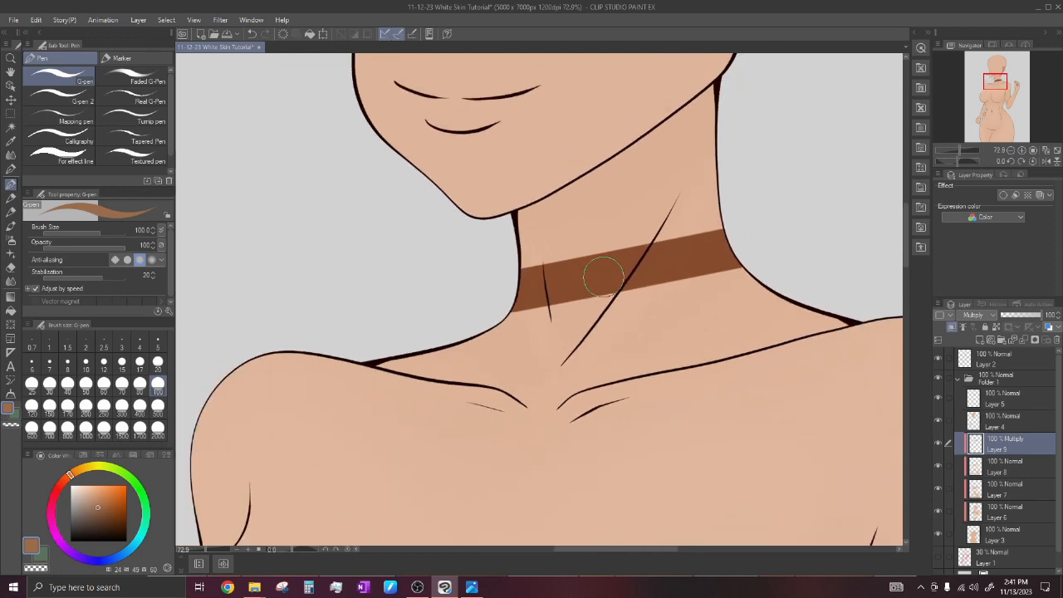
{"action": "scroll", "coordinate": [586, 241], "scroll_direction": "down", "scroll_amount": 1}
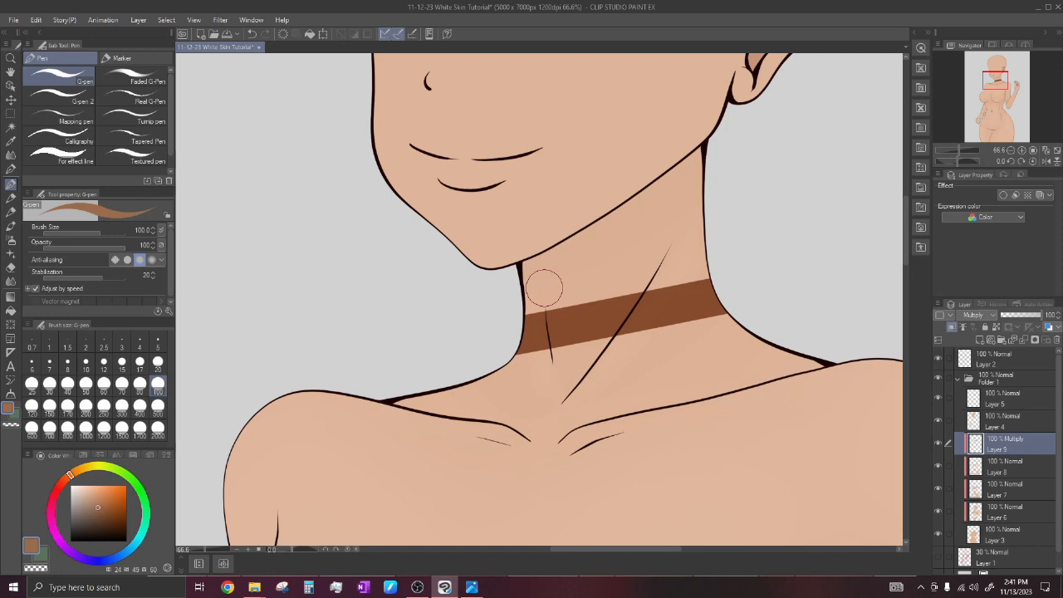
{"action": "scroll", "coordinate": [608, 278], "scroll_direction": "down", "scroll_amount": 2}
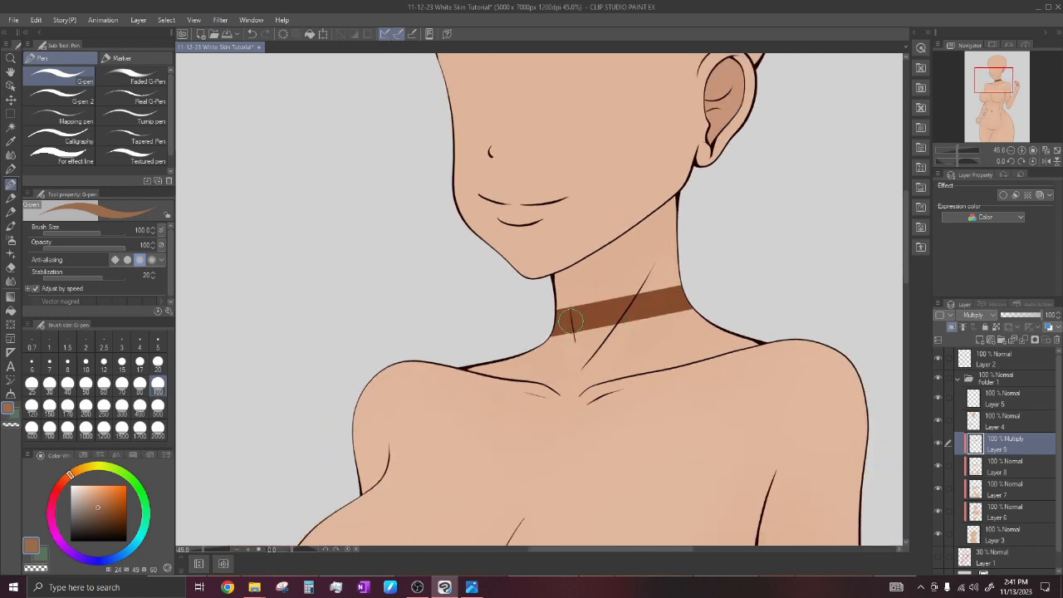
{"action": "scroll", "coordinate": [635, 306], "scroll_direction": "up", "scroll_amount": 1}
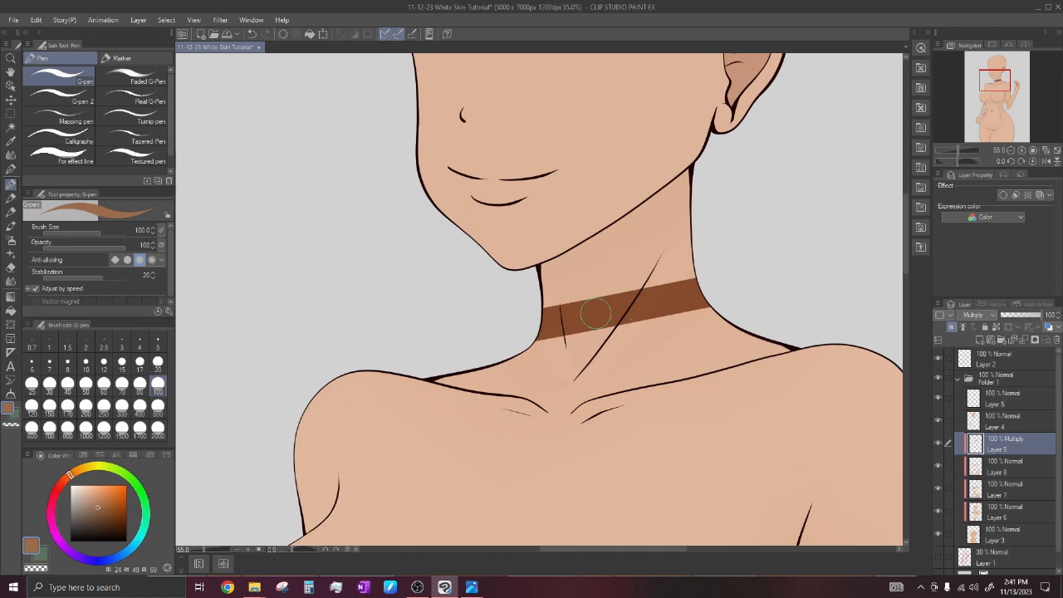
Clear the brown neck stripe using a rectangular selection around it, and deselect the area.
{"action": "scroll", "coordinate": [629, 314], "scroll_direction": "down", "scroll_amount": 4}
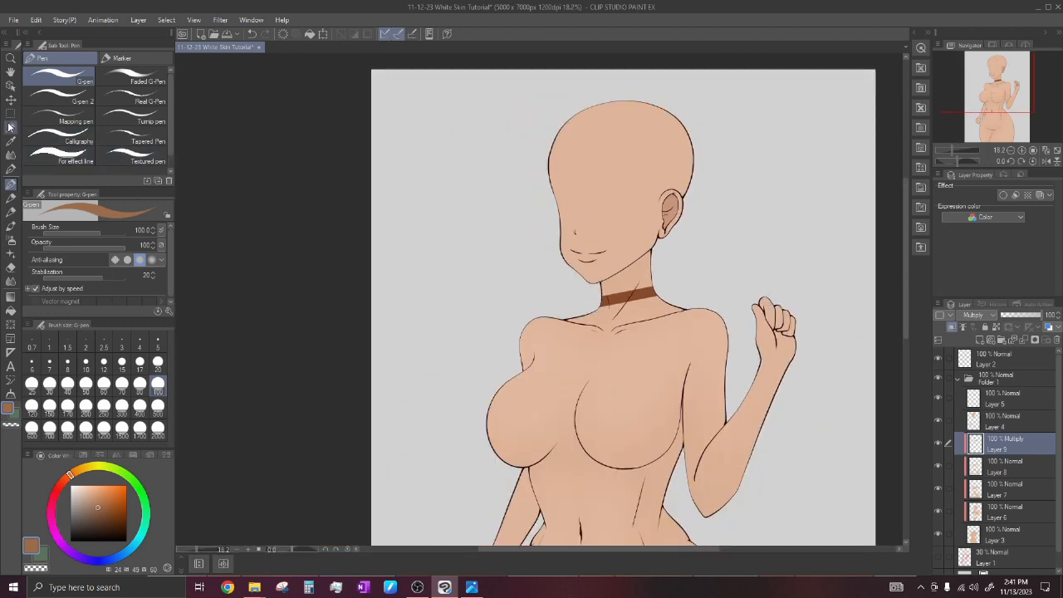
{"action": "key", "text": "m"}
{"action": "left_click_drag", "start_coordinate": [403, 190], "coordinate": [777, 360]}
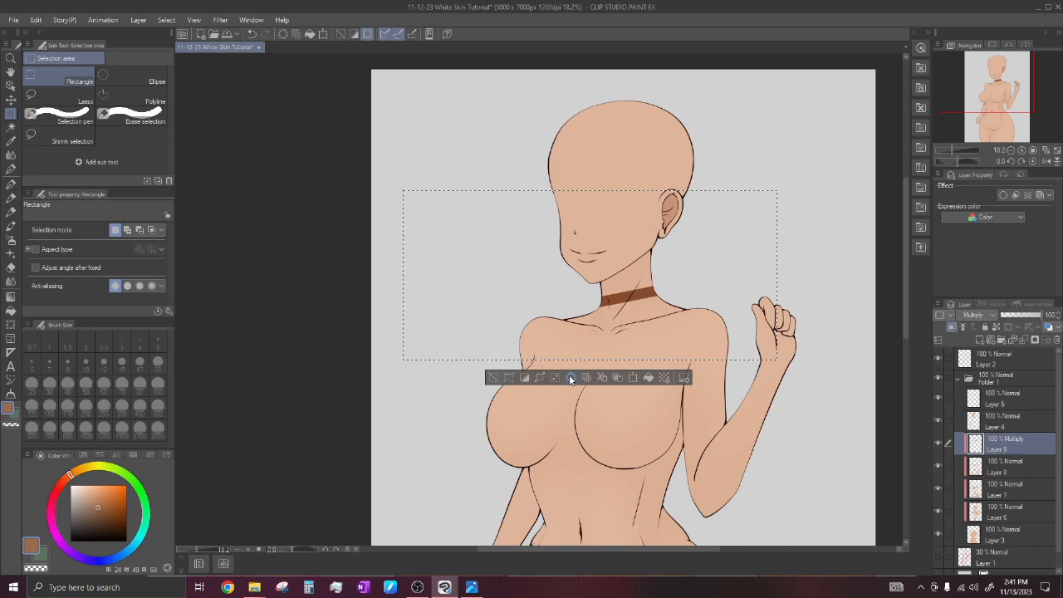
{"action": "left_click", "coordinate": [570, 378]}
{"action": "left_click", "coordinate": [495, 378]}
Sample the light skin tone for the G-pen and set its brush size to 50.
{"action": "key", "text": "p"}
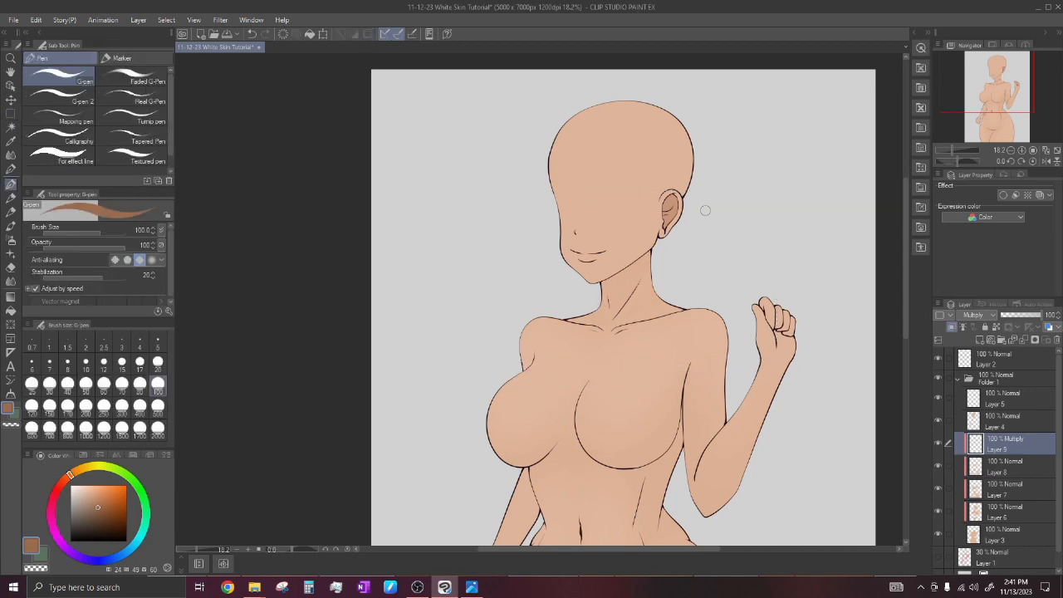
{"action": "scroll", "coordinate": [703, 208], "scroll_direction": "up", "scroll_amount": 3}
{"action": "left_click", "coordinate": [638, 284], "text": "alt"}
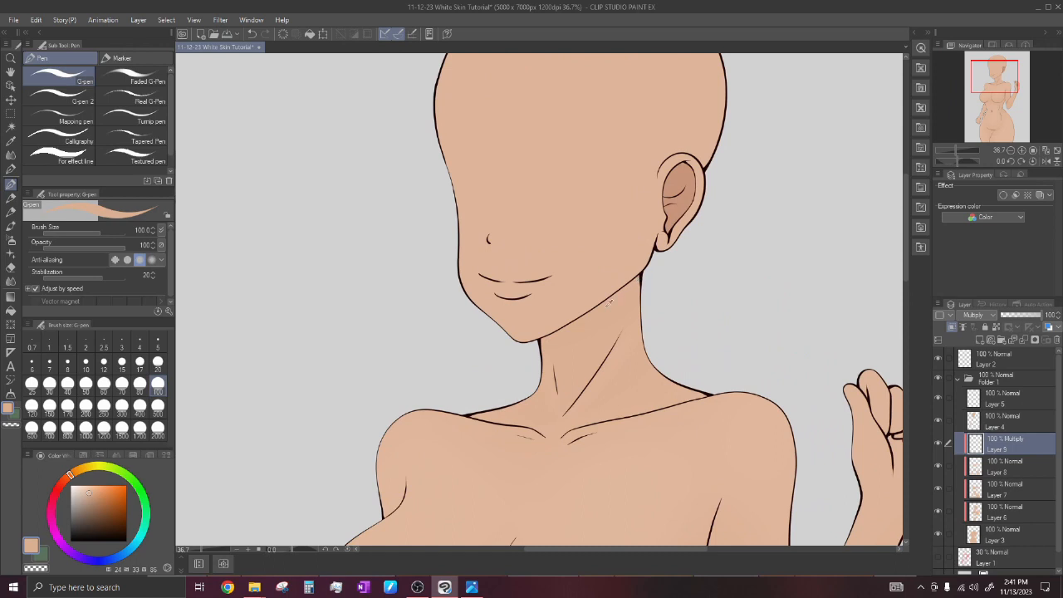
{"action": "scroll", "coordinate": [601, 306], "scroll_direction": "down", "scroll_amount": 3}
{"action": "scroll", "coordinate": [612, 299], "scroll_direction": "up", "scroll_amount": 2}
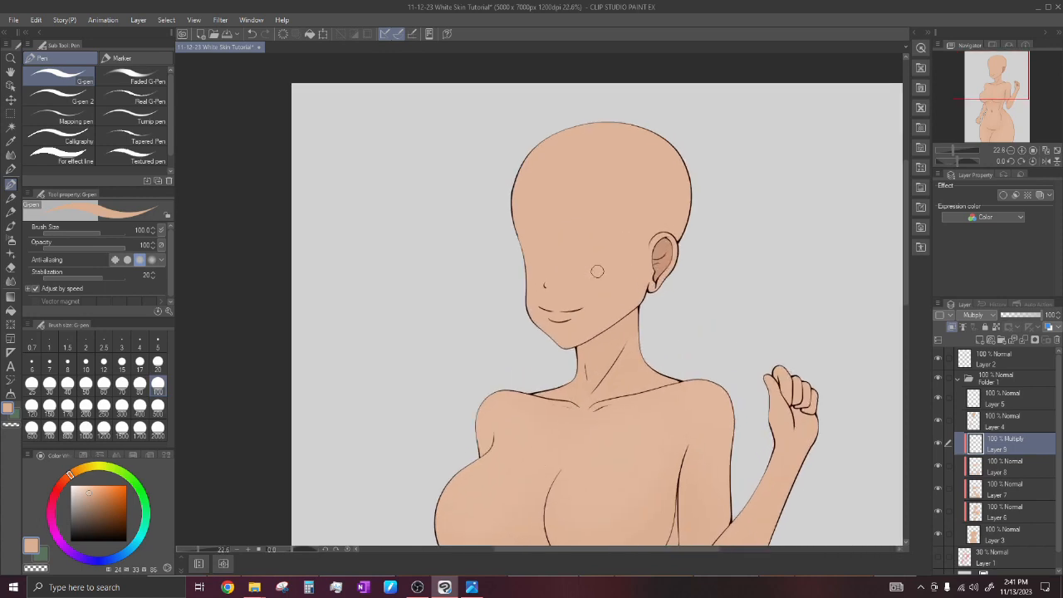
{"action": "scroll", "coordinate": [606, 306], "scroll_direction": "up", "scroll_amount": 1}
{"action": "left_click", "coordinate": [87, 384]}
Try a broad shadow under the jaw with the G-pen at size 50, and undo it.
{"action": "scroll", "coordinate": [613, 335], "scroll_direction": "up", "scroll_amount": 5}
{"action": "mouse_move", "coordinate": [532, 377]}
{"action": "left_mouse_down"}
{"action": "mouse_move", "coordinate": [603, 364]}
{"action": "mouse_move", "coordinate": [739, 249]}
{"action": "mouse_move", "coordinate": [721, 248]}
{"action": "mouse_move", "coordinate": [595, 347]}
{"action": "left_mouse_up"}
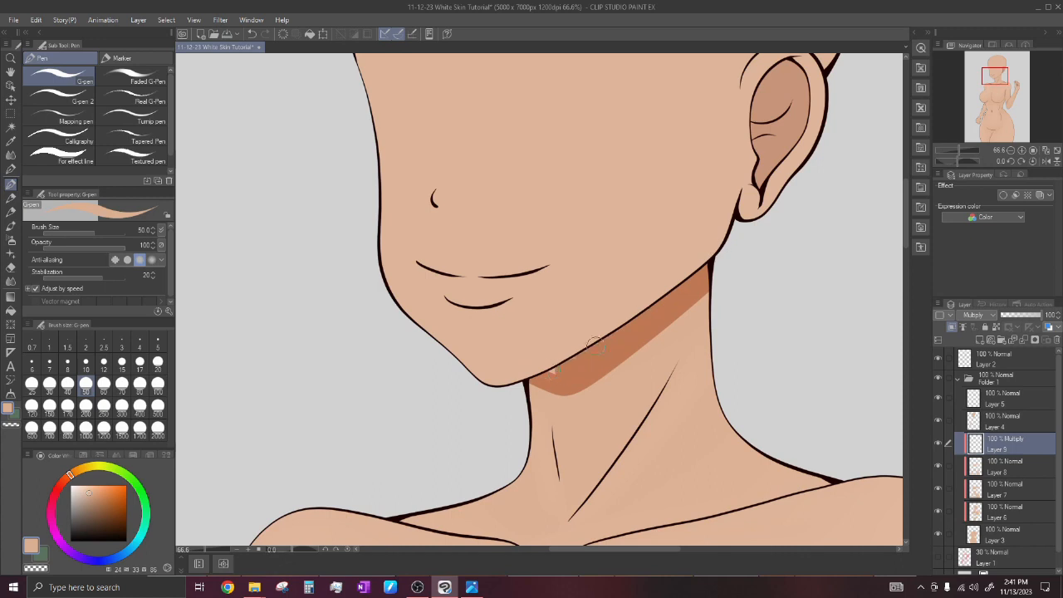
{"action": "scroll", "coordinate": [577, 362], "scroll_direction": "down", "scroll_amount": 6}
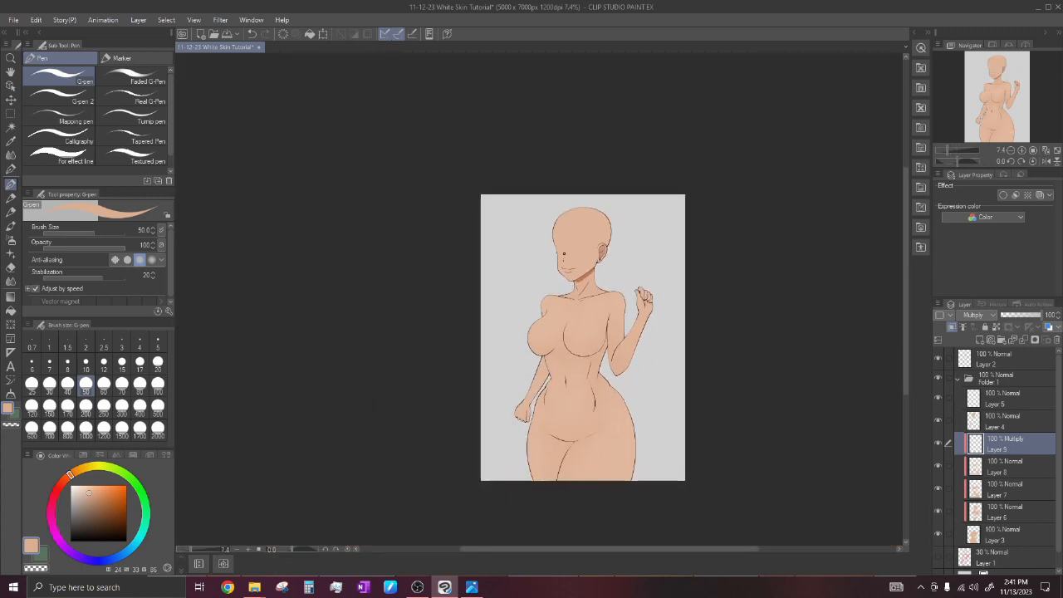
{"action": "scroll", "coordinate": [579, 255], "scroll_direction": "up", "scroll_amount": 4}
{"action": "key", "text": "ctrl+z"}
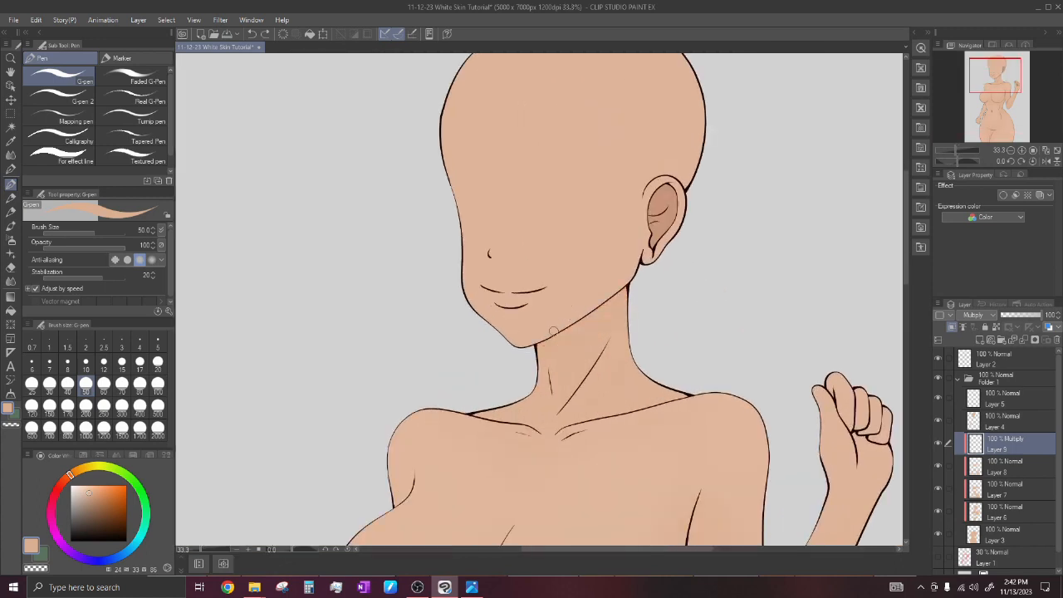
Paint a shadow on the neck along the jawline with the G-pen at size 50 and thicken it.
{"action": "left_click_drag", "start_coordinate": [527, 338], "coordinate": [635, 283]}
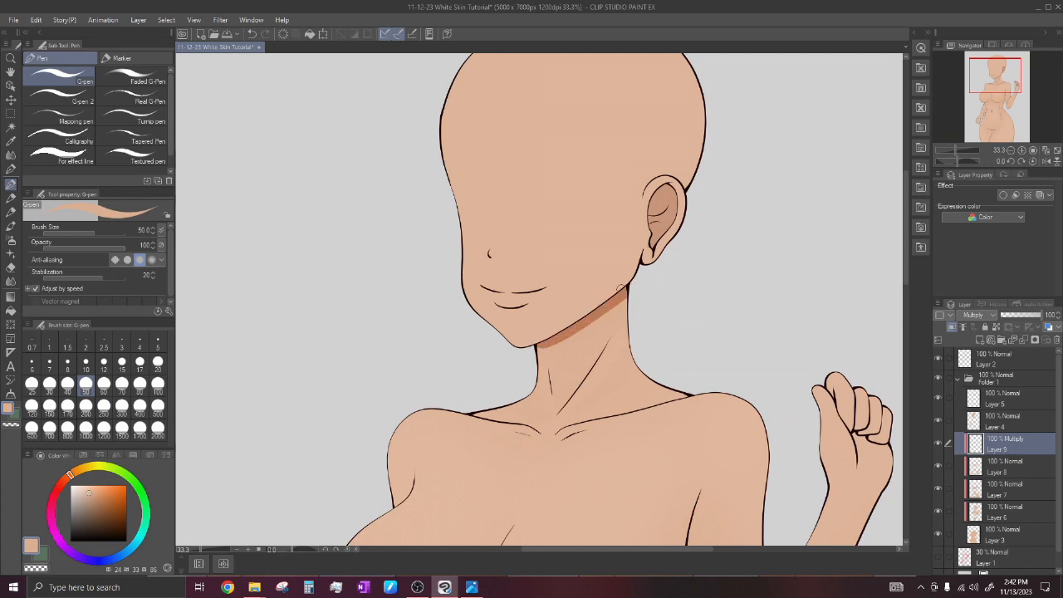
{"action": "scroll", "coordinate": [569, 275], "scroll_direction": "down", "scroll_amount": 4}
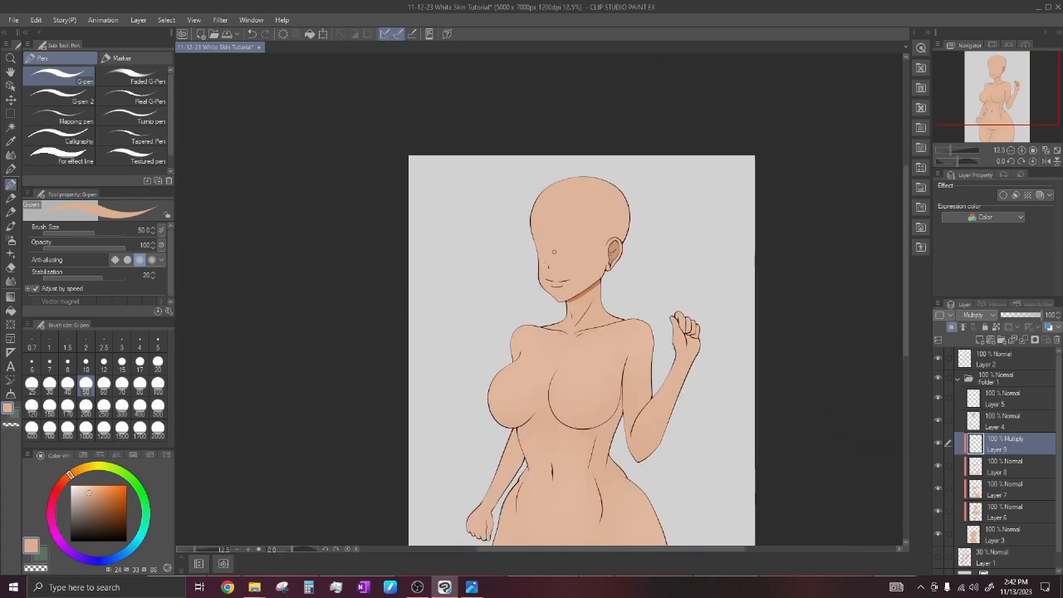
{"action": "scroll", "coordinate": [569, 275], "scroll_direction": "up", "scroll_amount": 4}
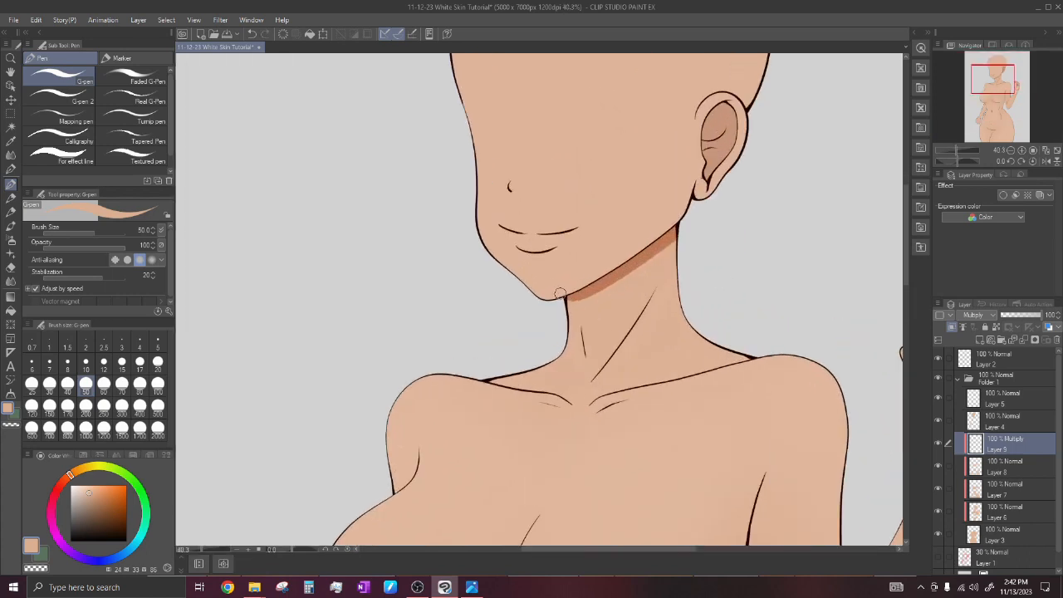
{"action": "left_click_drag", "start_coordinate": [596, 294], "coordinate": [671, 236]}
{"action": "scroll", "coordinate": [668, 239], "scroll_direction": "down", "scroll_amount": 4}
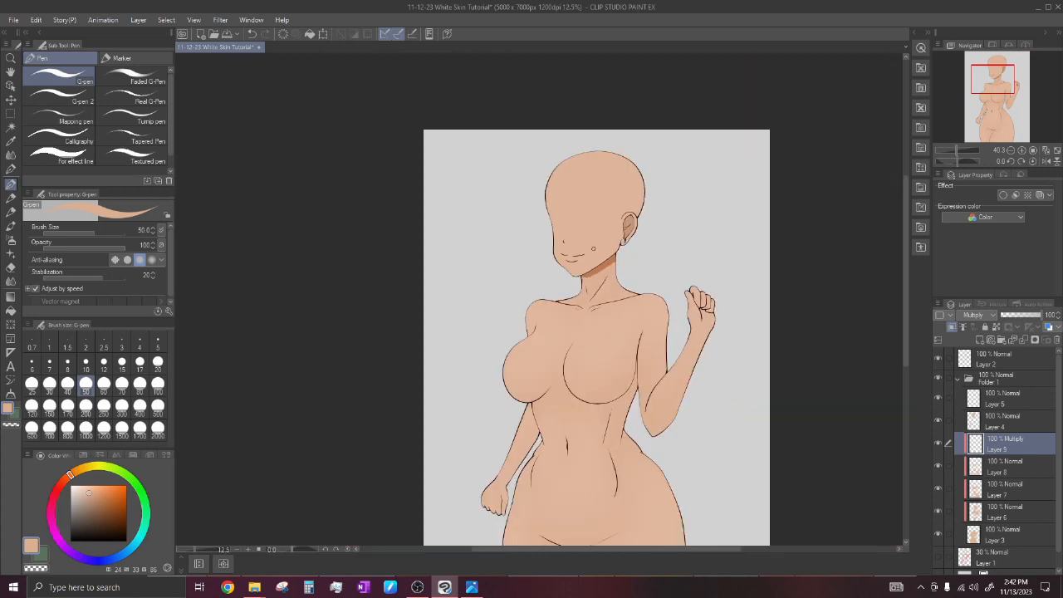
Set the G-pen size to 20 and outline a shadow edge along the inside of the raised upper arm and around the elbow.
{"action": "scroll", "coordinate": [597, 415], "scroll_direction": "up", "scroll_amount": 2}
{"action": "left_click", "coordinate": [157, 362]}
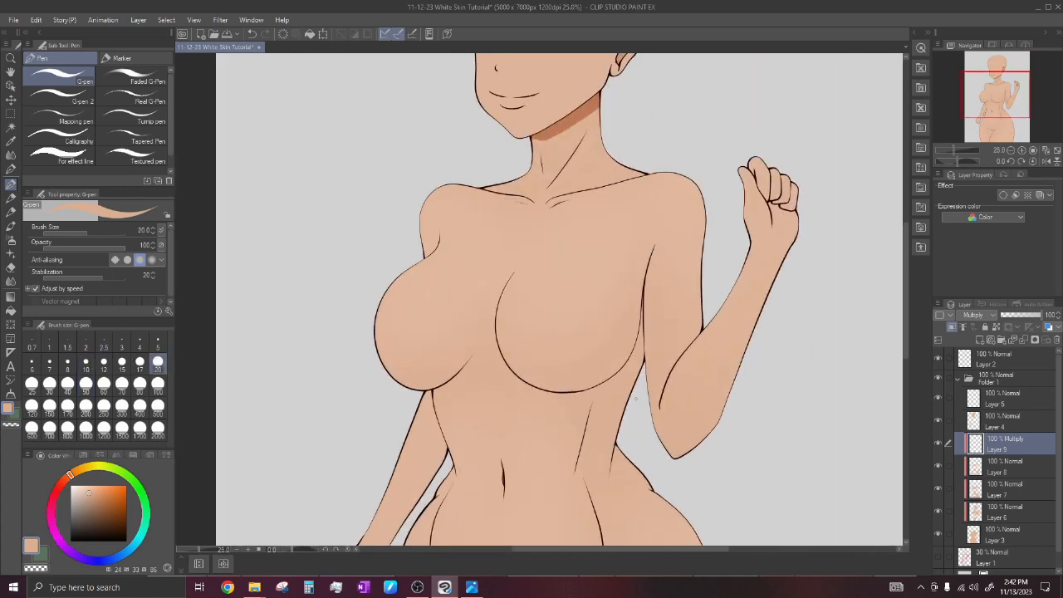
{"action": "scroll", "coordinate": [650, 220], "scroll_direction": "up", "scroll_amount": 2}
{"action": "scroll", "coordinate": [649, 219], "scroll_direction": "down", "scroll_amount": 1}
{"action": "scroll", "coordinate": [649, 220], "scroll_direction": "up", "scroll_amount": 1}
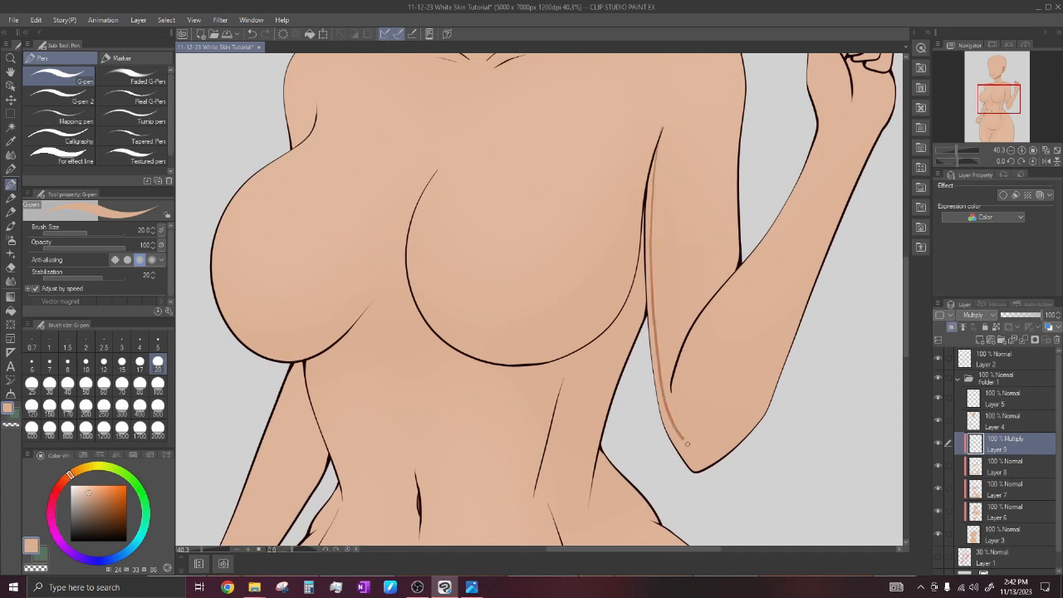
{"action": "scroll", "coordinate": [682, 319], "scroll_direction": "up", "scroll_amount": 1}
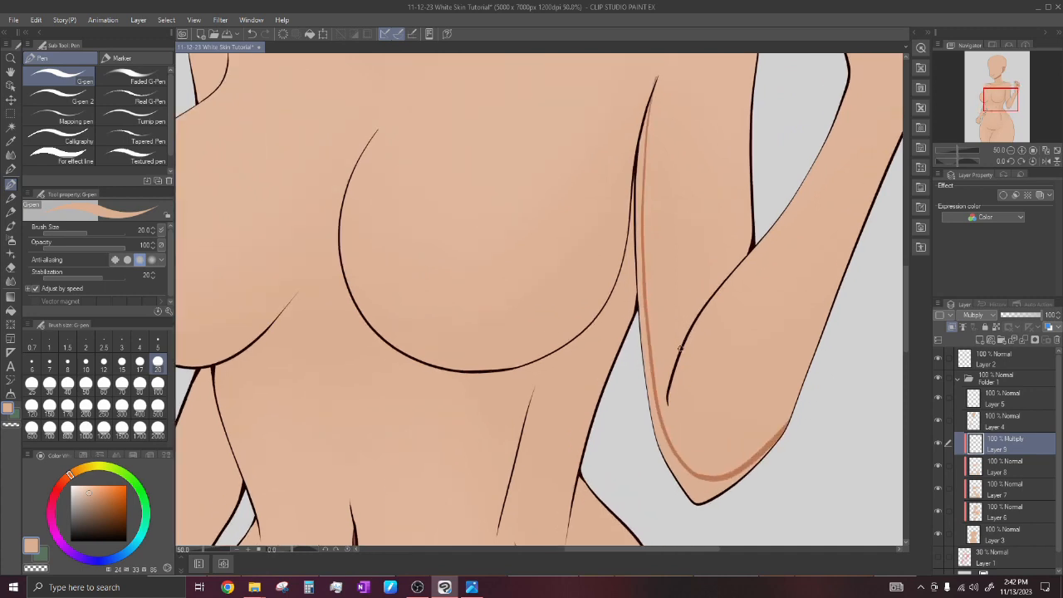
{"action": "scroll", "coordinate": [667, 338], "scroll_direction": "up", "scroll_amount": 1}
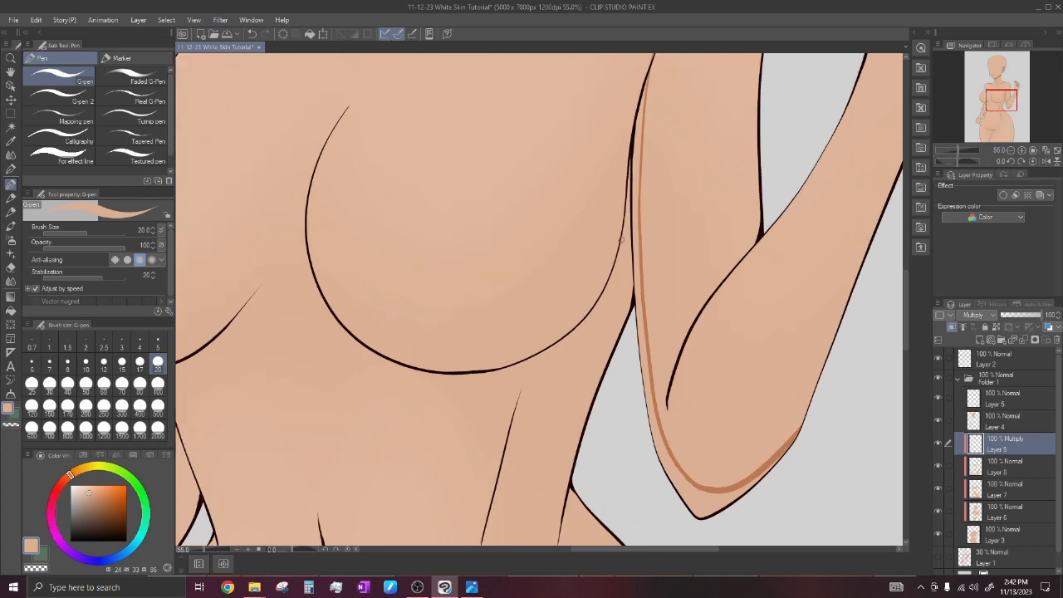
Outline the shadow edge along the inner underside of the breast beside the raised arm, undoing and redrawing unsatisfactory strokes.
{"action": "scroll", "coordinate": [589, 248], "scroll_direction": "down", "scroll_amount": 4}
{"action": "scroll", "coordinate": [448, 236], "scroll_direction": "up", "scroll_amount": 1}
{"action": "scroll", "coordinate": [475, 280], "scroll_direction": "up", "scroll_amount": 1}
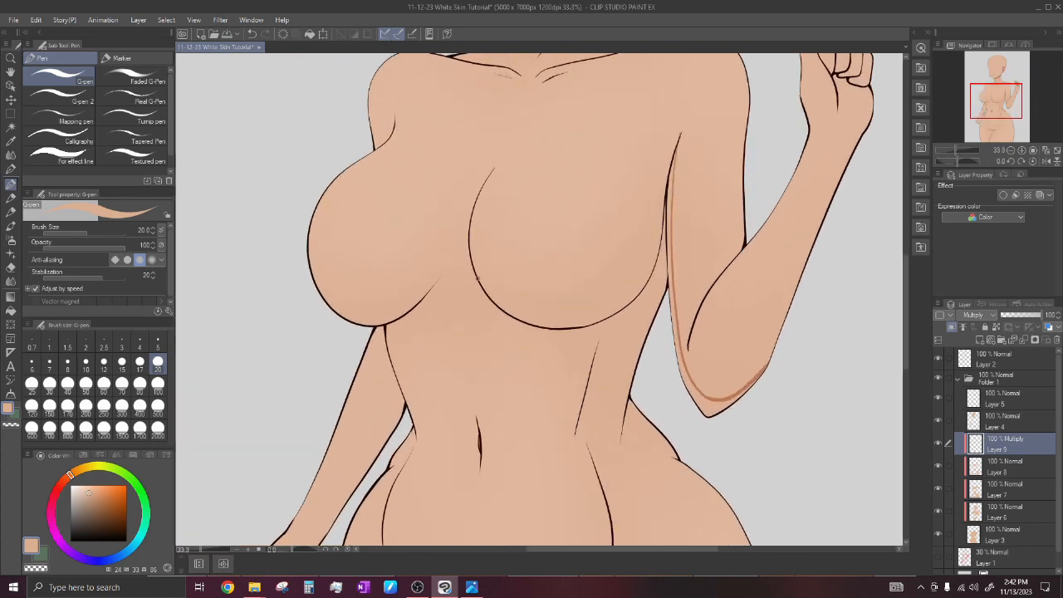
{"action": "key", "text": "ctrl+z"}
{"action": "scroll", "coordinate": [474, 286], "scroll_direction": "up", "scroll_amount": 1}
{"action": "mouse_move", "coordinate": [487, 304]}
{"action": "left_mouse_down"}
{"action": "mouse_move", "coordinate": [687, 282]}
{"action": "mouse_move", "coordinate": [735, 169]}
{"action": "left_mouse_up"}
{"action": "key", "text": "ctrl+z"}
{"action": "mouse_move", "coordinate": [668, 308]}
{"action": "left_mouse_down"}
{"action": "mouse_move", "coordinate": [733, 200]}
{"action": "mouse_move", "coordinate": [746, 101]}
{"action": "left_mouse_up"}
Outline the shadow edge along the inner underside of the breast beside the lowered arm.
{"action": "scroll", "coordinate": [701, 170], "scroll_direction": "down", "scroll_amount": 2}
{"action": "scroll", "coordinate": [534, 252], "scroll_direction": "up", "scroll_amount": 2}
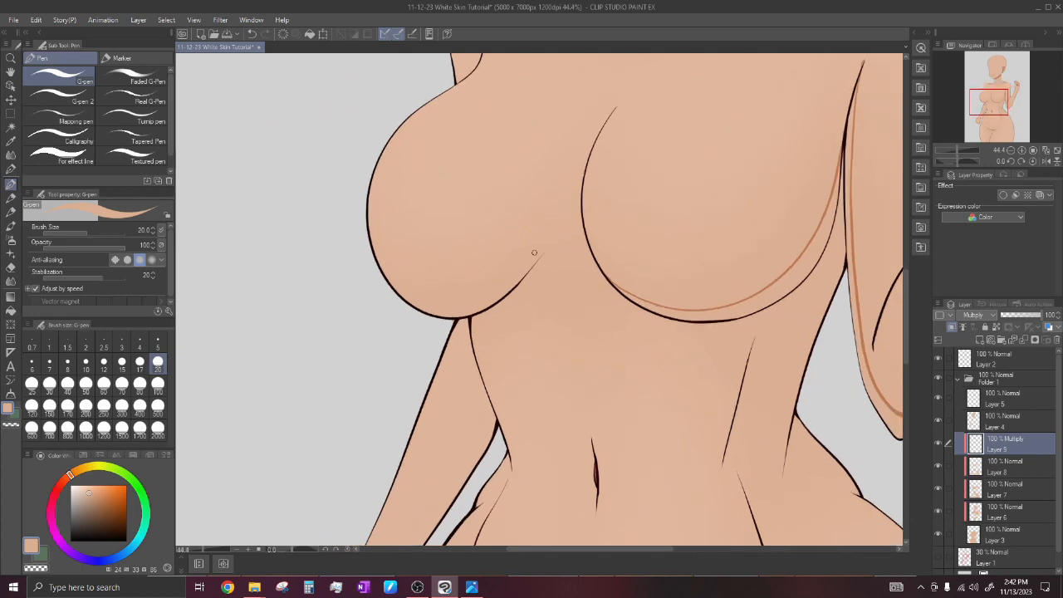
{"action": "scroll", "coordinate": [394, 250], "scroll_direction": "down", "scroll_amount": 1}
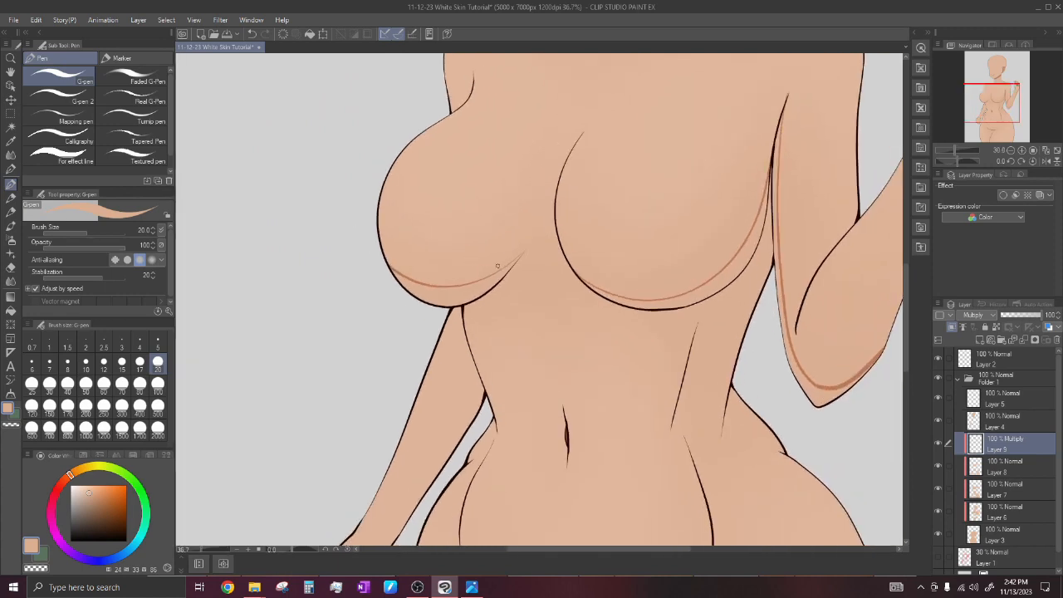
Outline the edges of the shadows cast onto the ribcage beneath both breasts.
{"action": "scroll", "coordinate": [522, 244], "scroll_direction": "up", "scroll_amount": 2}
{"action": "scroll", "coordinate": [430, 359], "scroll_direction": "down", "scroll_amount": 2}
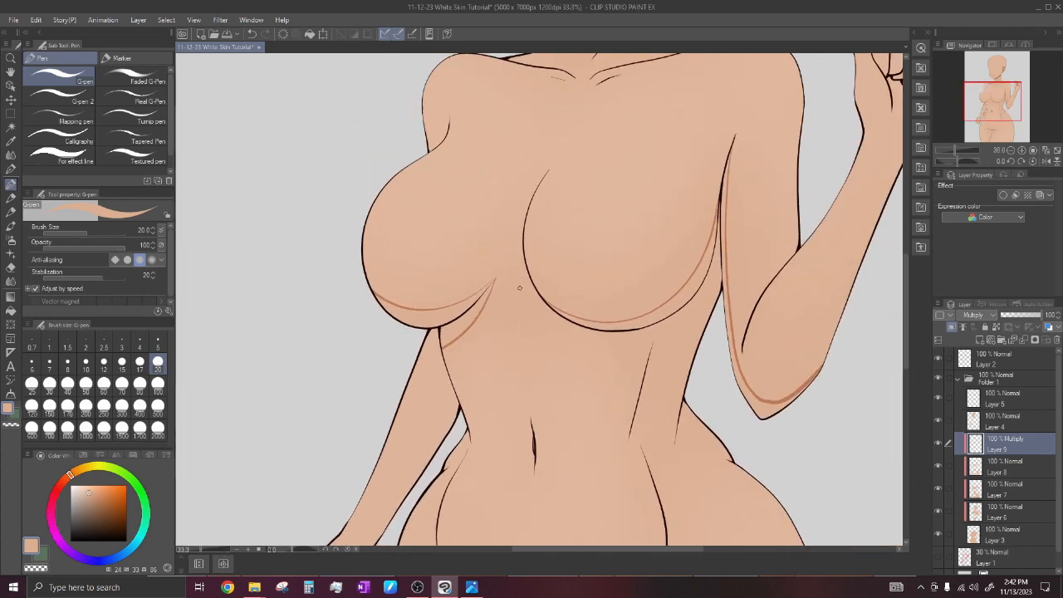
{"action": "scroll", "coordinate": [532, 274], "scroll_direction": "up", "scroll_amount": 1}
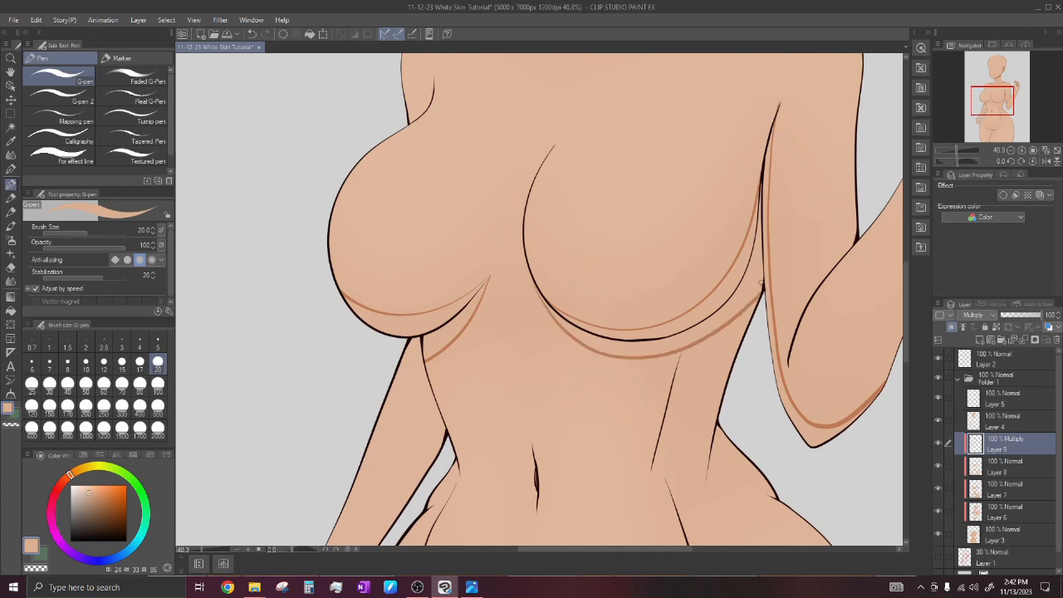
{"action": "scroll", "coordinate": [761, 283], "scroll_direction": "down", "scroll_amount": 2}
Outline small shadow edges at the upper end of the abdomen line and across the flank below the raised arm.
{"action": "scroll", "coordinate": [674, 265], "scroll_direction": "up", "scroll_amount": 3}
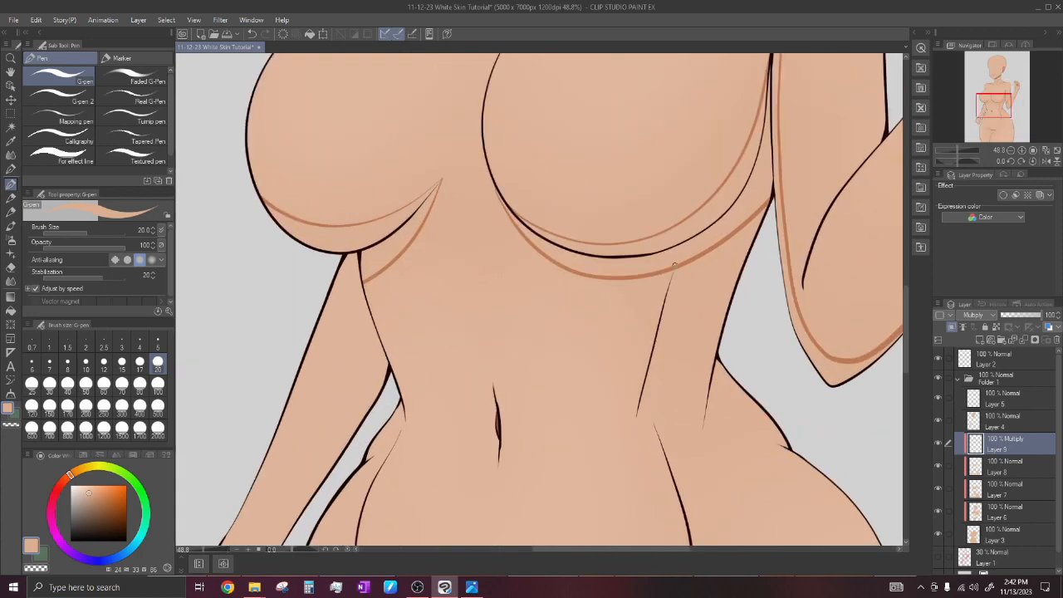
{"action": "scroll", "coordinate": [674, 265], "scroll_direction": "up", "scroll_amount": 2}
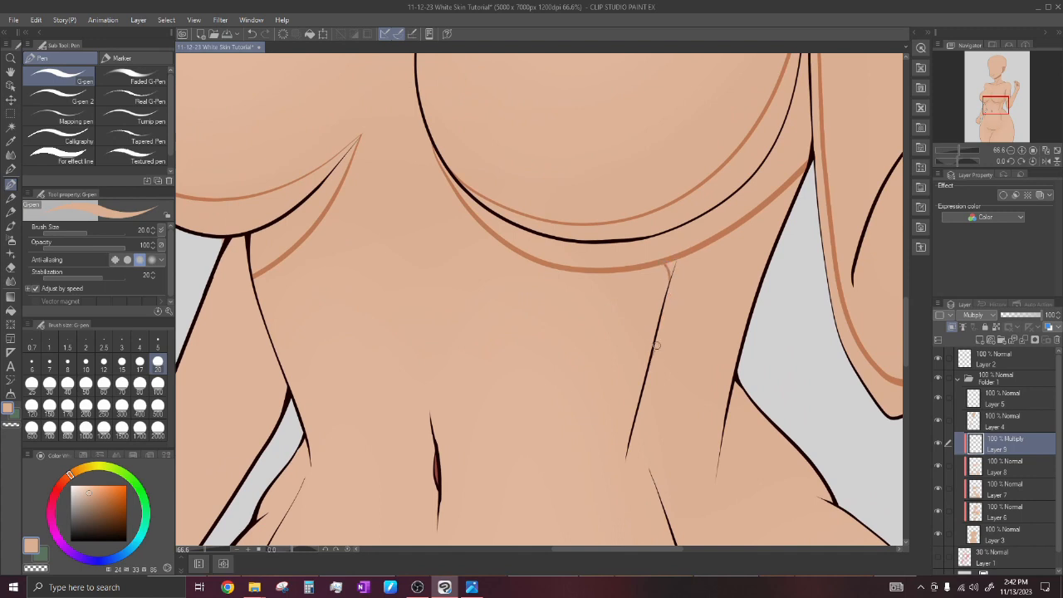
{"action": "scroll", "coordinate": [765, 294], "scroll_direction": "down", "scroll_amount": 3}
{"action": "scroll", "coordinate": [584, 343], "scroll_direction": "up", "scroll_amount": 3}
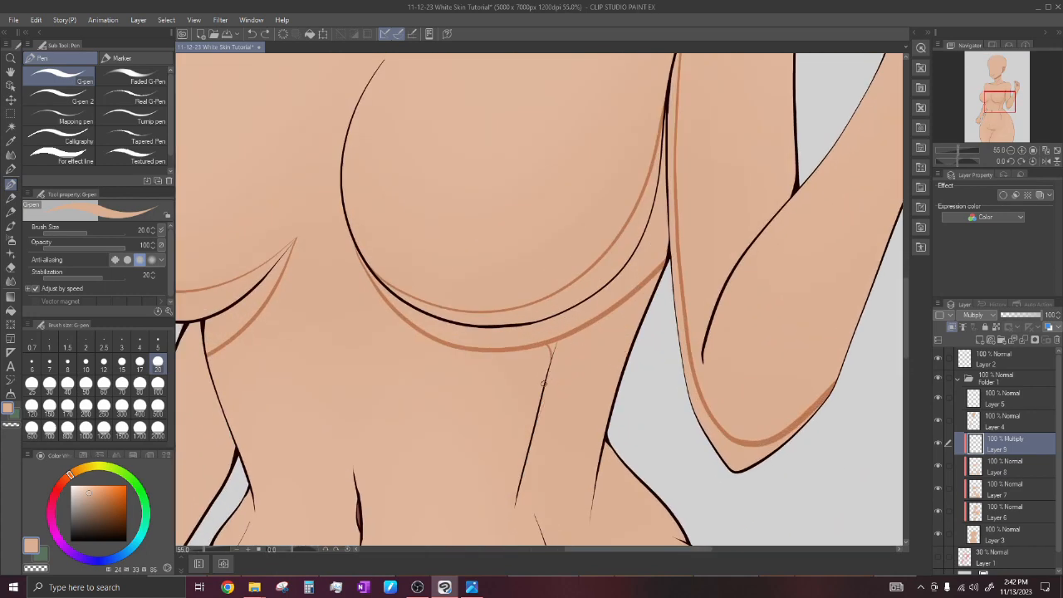
{"action": "scroll", "coordinate": [598, 327], "scroll_direction": "down", "scroll_amount": 3}
{"action": "scroll", "coordinate": [566, 328], "scroll_direction": "up", "scroll_amount": 3}
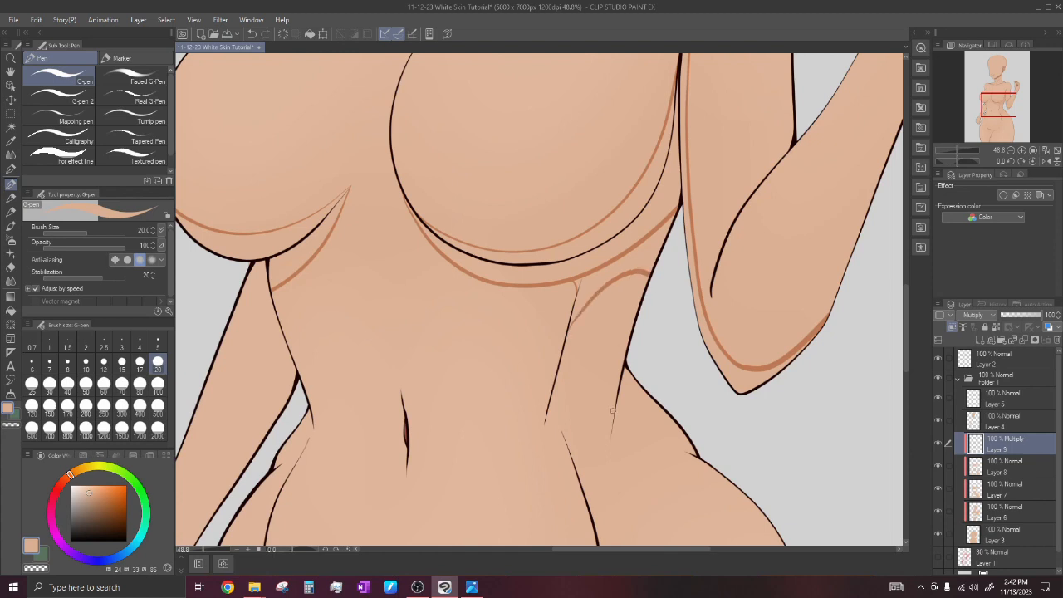
Outline curved shadow edges at the waist creases above both hips, joining them to the line art.
{"action": "left_click_drag", "start_coordinate": [627, 398], "coordinate": [647, 391]}
{"action": "scroll", "coordinate": [633, 394], "scroll_direction": "down", "scroll_amount": 3}
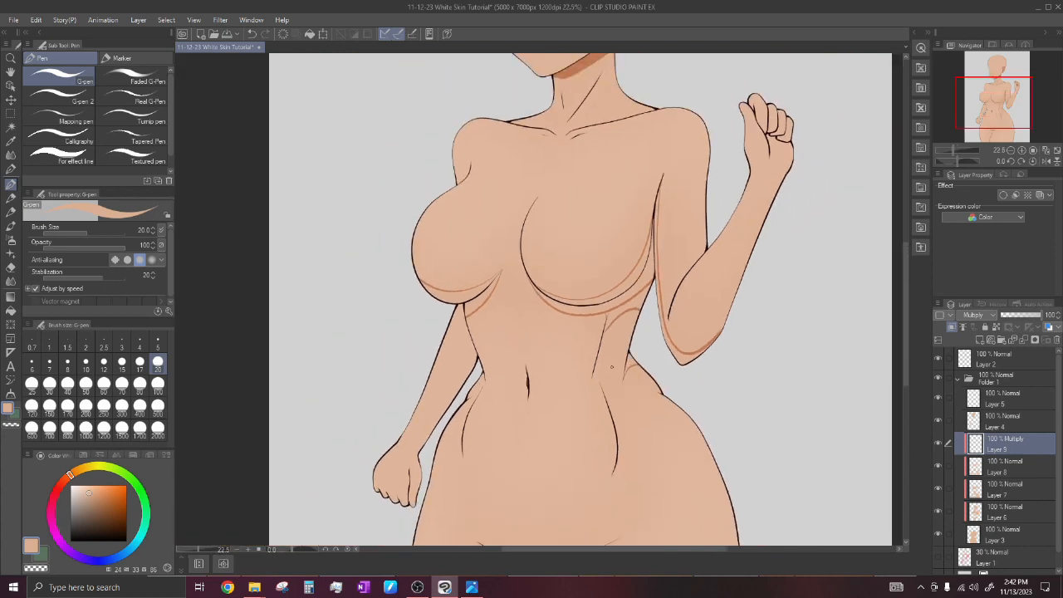
{"action": "scroll", "coordinate": [614, 392], "scroll_direction": "up", "scroll_amount": 5}
{"action": "scroll", "coordinate": [614, 392], "scroll_direction": "up", "scroll_amount": 2}
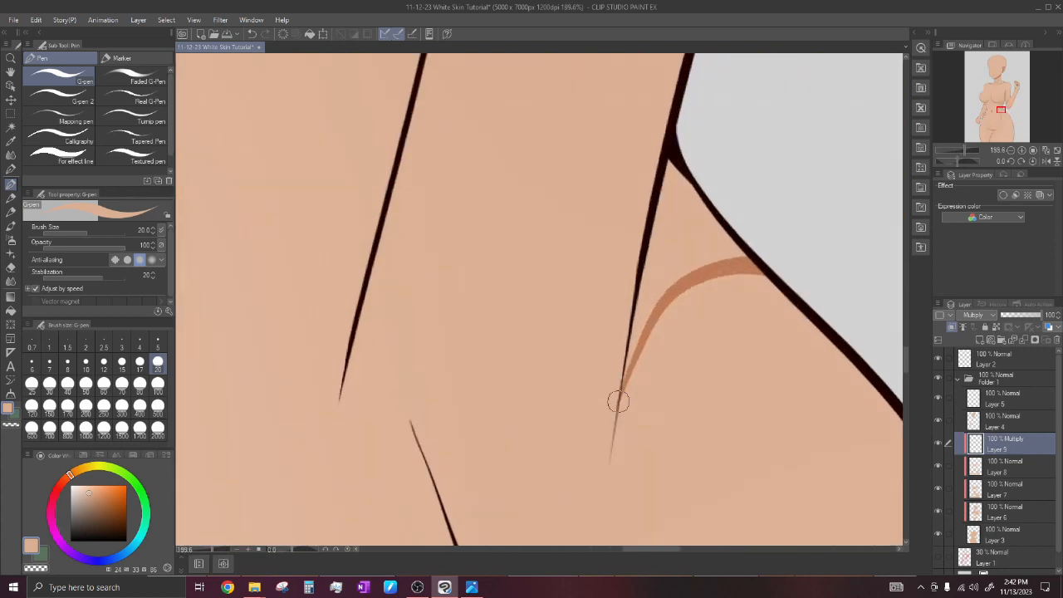
{"action": "scroll", "coordinate": [619, 394], "scroll_direction": "down", "scroll_amount": 6}
{"action": "scroll", "coordinate": [475, 306], "scroll_direction": "up", "scroll_amount": 1}
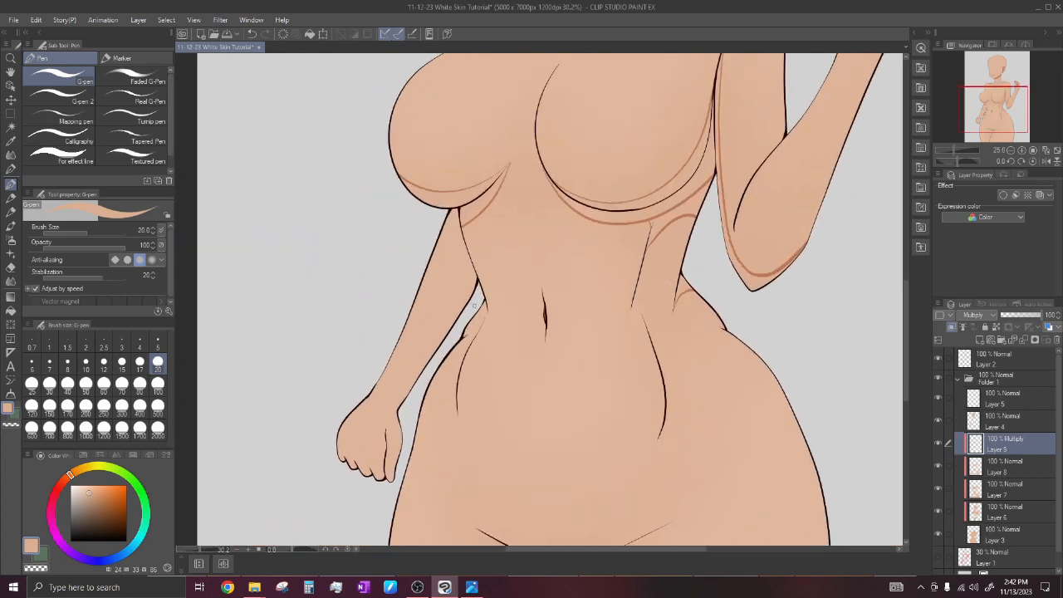
{"action": "scroll", "coordinate": [475, 304], "scroll_direction": "up", "scroll_amount": 5}
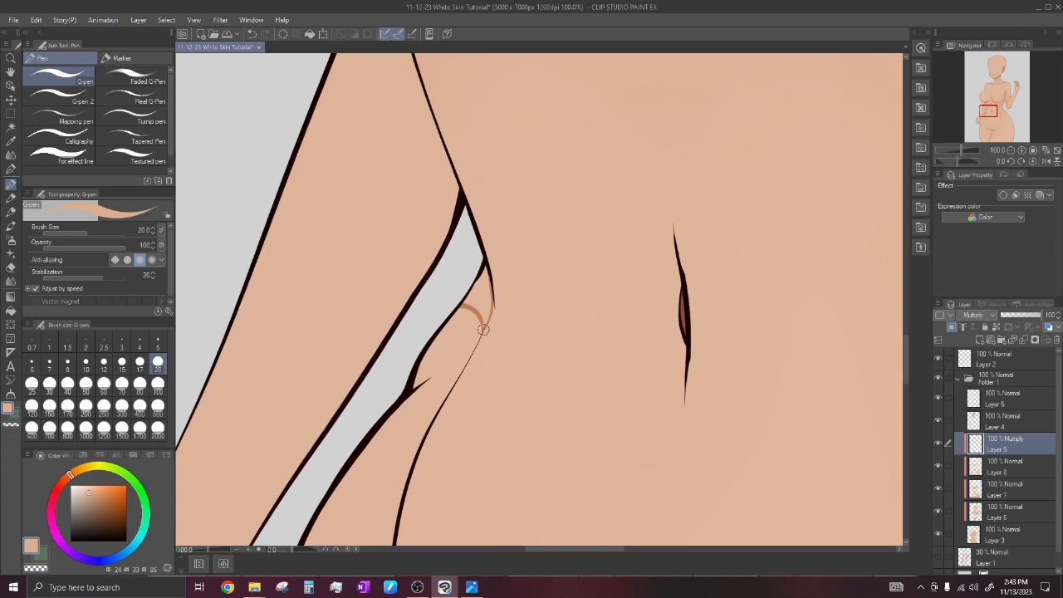
{"action": "scroll", "coordinate": [490, 287], "scroll_direction": "down", "scroll_amount": 6}
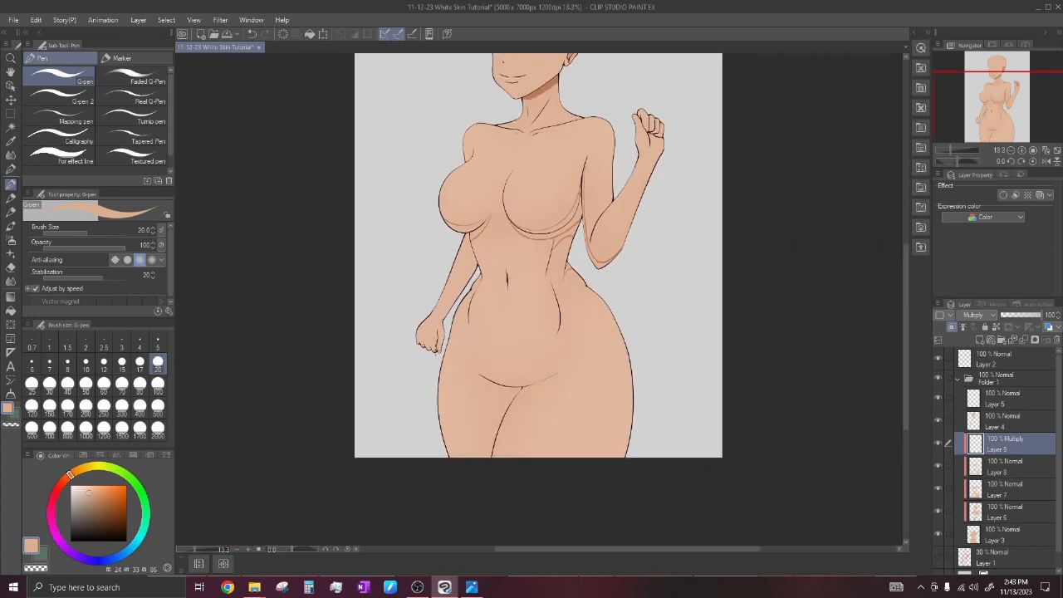
Outline a small curved shadow edge where the thighs meet below the abdomen.
{"action": "scroll", "coordinate": [483, 337], "scroll_direction": "up", "scroll_amount": 4}
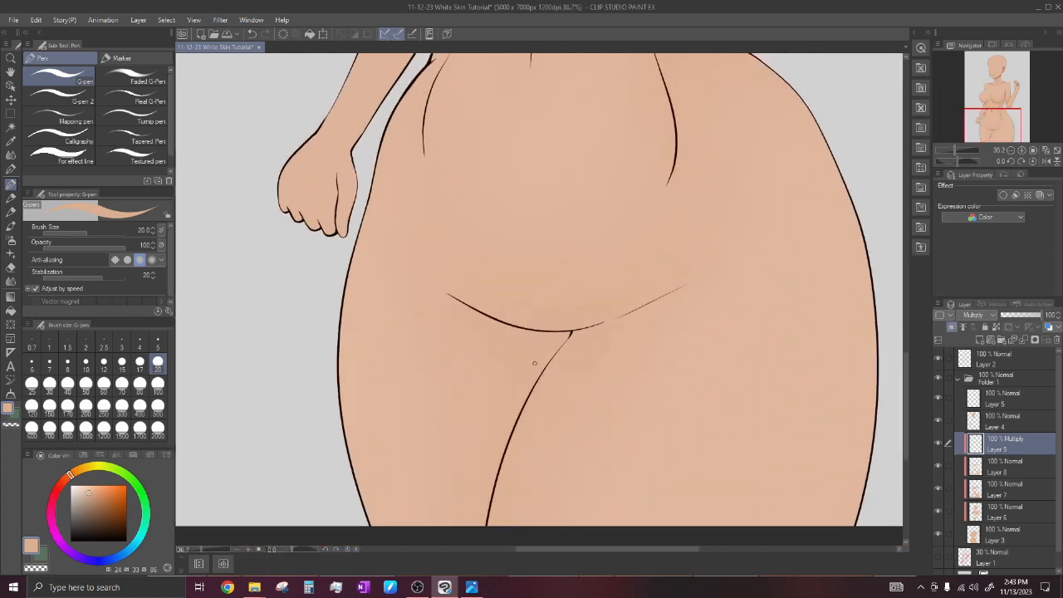
{"action": "scroll", "coordinate": [549, 359], "scroll_direction": "up", "scroll_amount": 2}
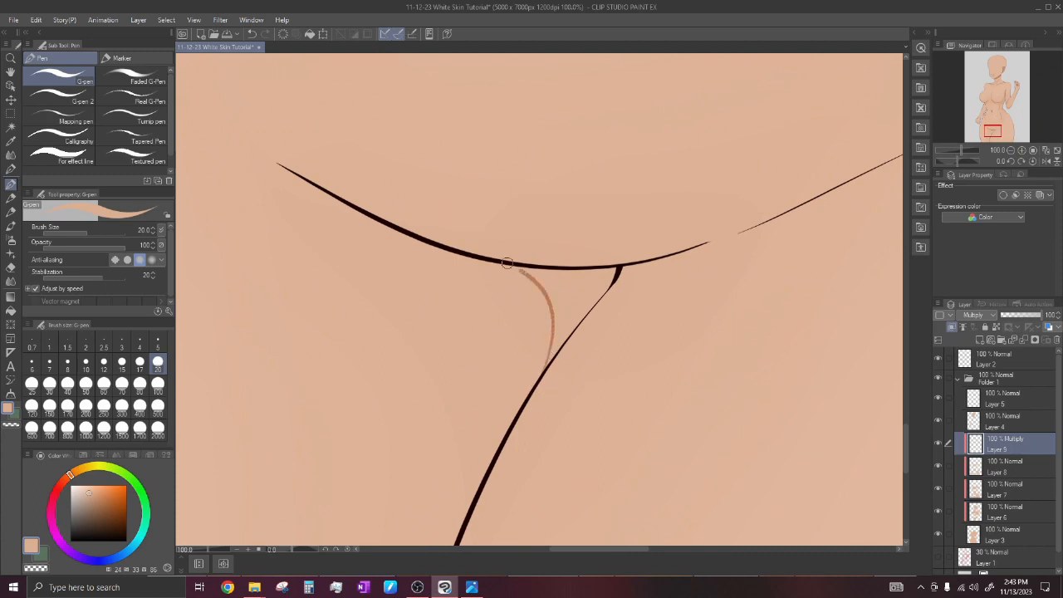
{"action": "scroll", "coordinate": [467, 242], "scroll_direction": "down", "scroll_amount": 7}
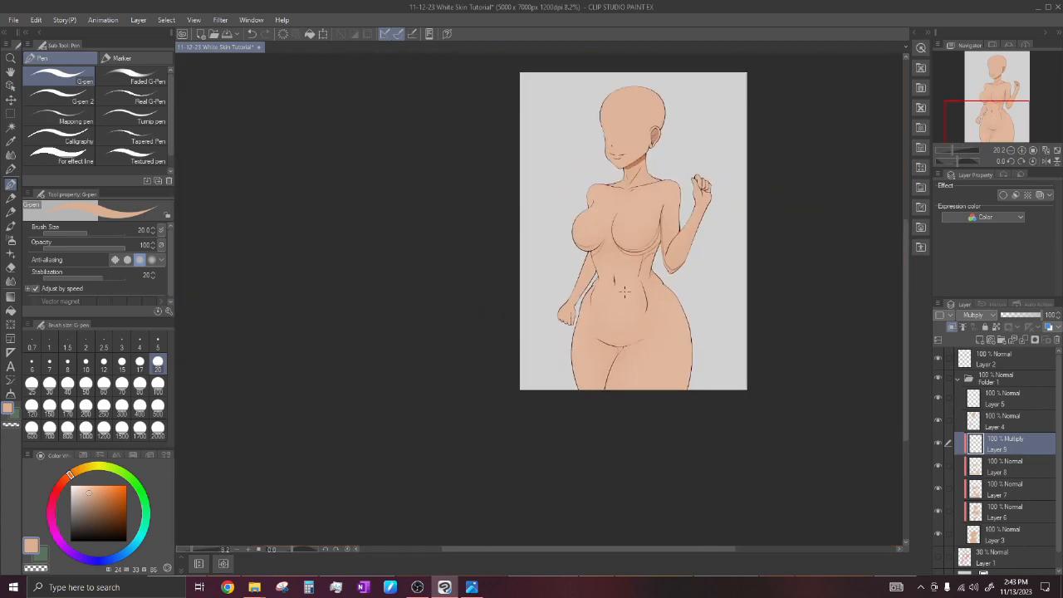
Paint a shadow beside the raised fist's thumb and outline shadow edges across the fingers and palm.
{"action": "scroll", "coordinate": [656, 199], "scroll_direction": "up", "scroll_amount": 4}
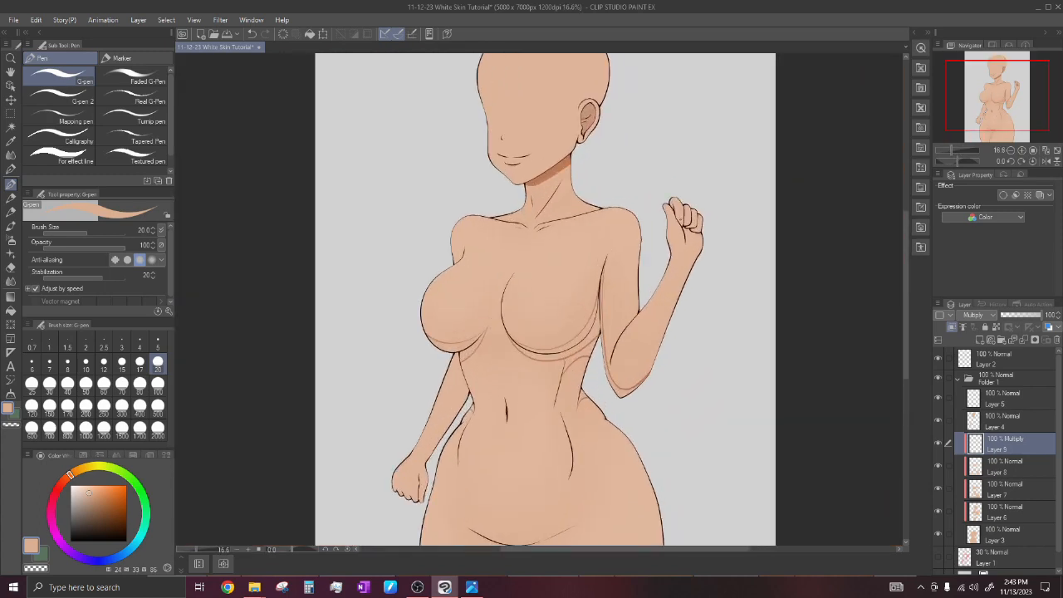
{"action": "scroll", "coordinate": [651, 201], "scroll_direction": "up", "scroll_amount": 5}
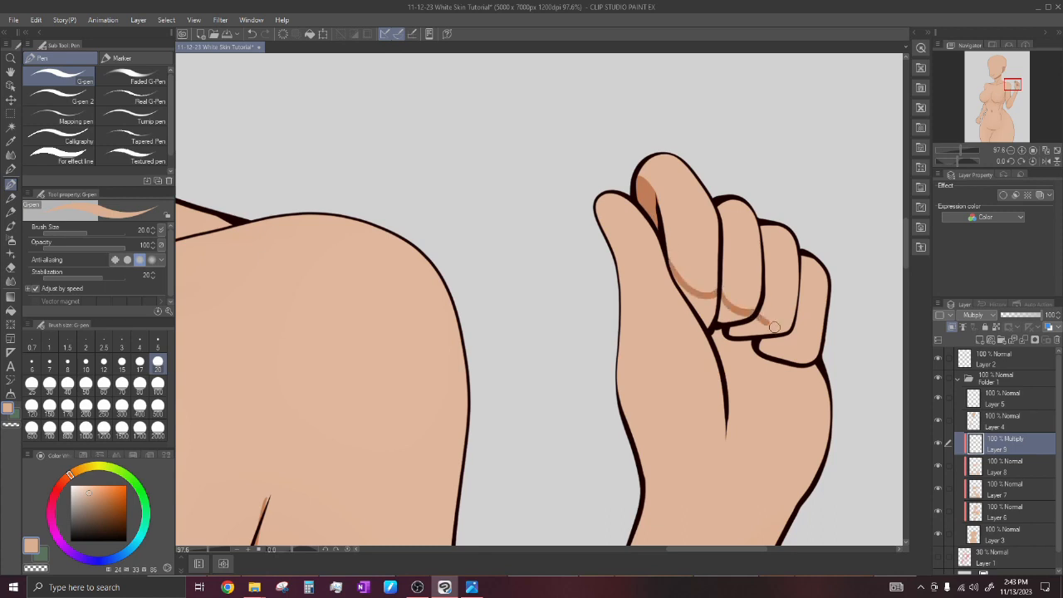
{"action": "scroll", "coordinate": [771, 355], "scroll_direction": "up", "scroll_amount": 2}
{"action": "left_click_drag", "start_coordinate": [827, 396], "coordinate": [798, 392]}
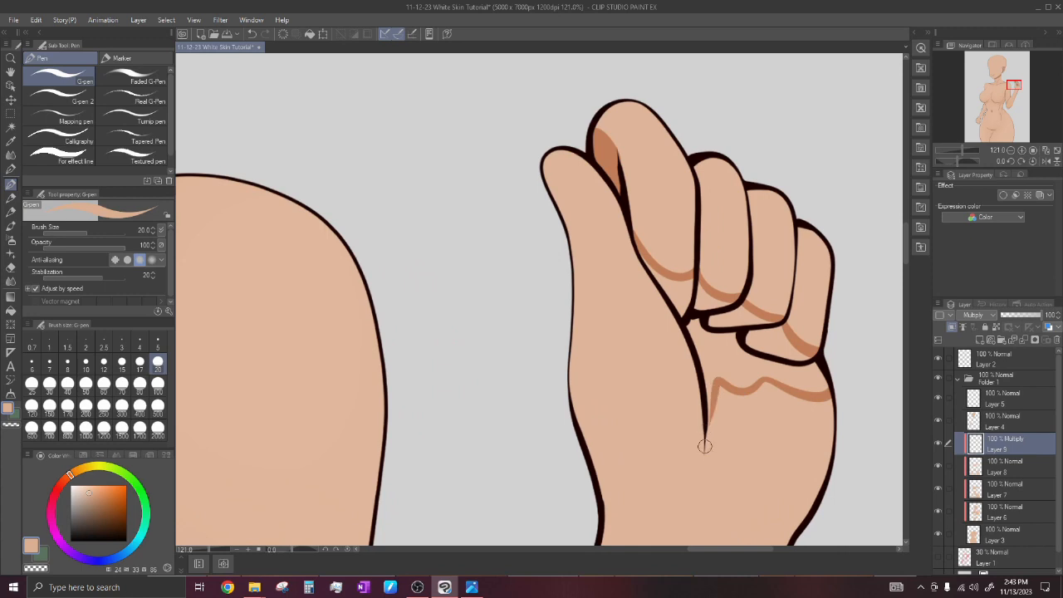
Fill the outlined shadow areas on the raised hand's fingers and palm with the Refer other layers fill tool.
{"action": "left_click", "coordinate": [11, 309]}
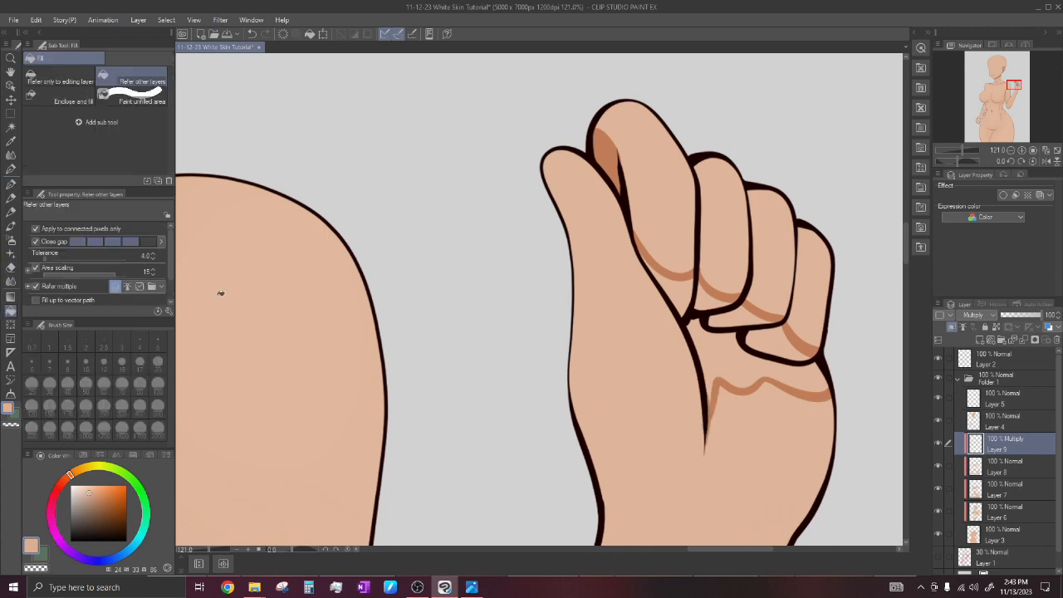
{"action": "left_click", "coordinate": [682, 287]}
{"action": "left_click", "coordinate": [737, 309]}
{"action": "left_click", "coordinate": [716, 295]}
{"action": "left_click", "coordinate": [776, 338]}
{"action": "left_click", "coordinate": [739, 355]}
Touch up the raised hand's shadows with the G-pen and extend the shading along the index finger beside the thumb.
{"action": "left_click", "coordinate": [11, 183]}
{"action": "scroll", "coordinate": [639, 259], "scroll_direction": "up", "scroll_amount": 2}
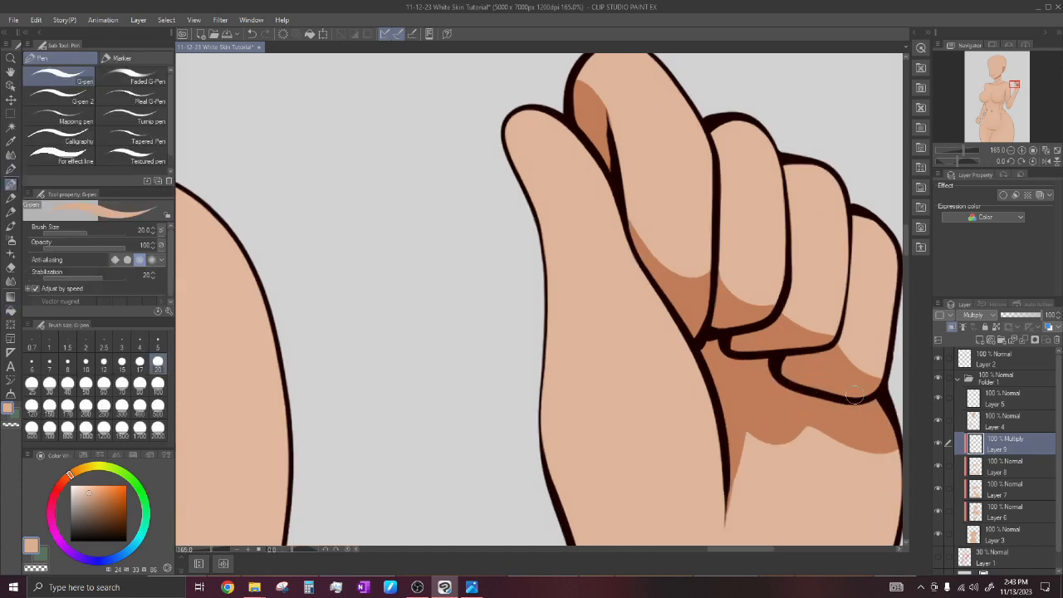
{"action": "scroll", "coordinate": [812, 387], "scroll_direction": "down", "scroll_amount": 4}
{"action": "scroll", "coordinate": [701, 318], "scroll_direction": "up", "scroll_amount": 3}
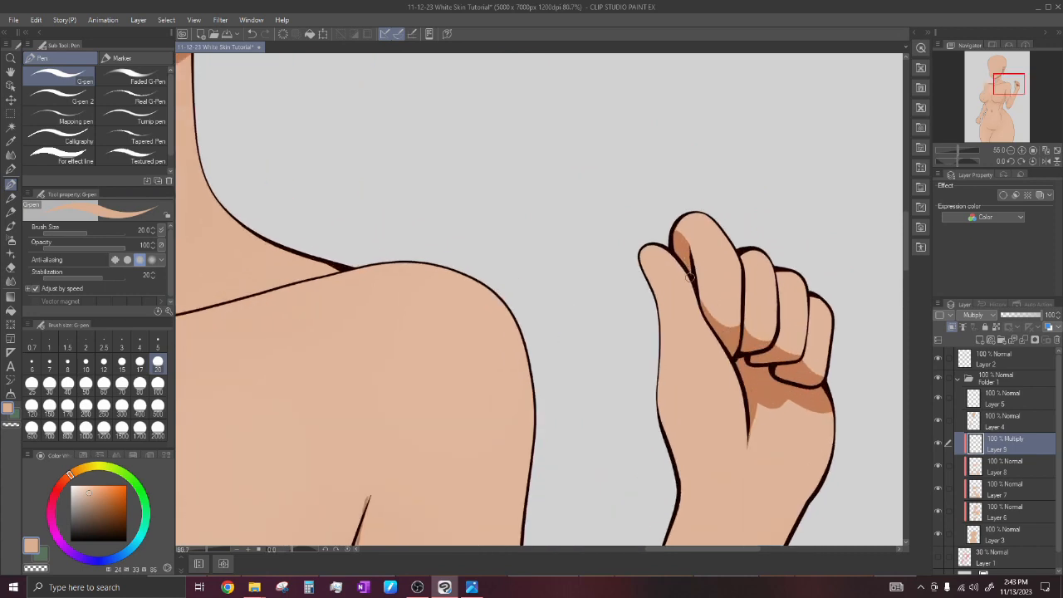
{"action": "left_click_drag", "start_coordinate": [677, 217], "coordinate": [707, 314]}
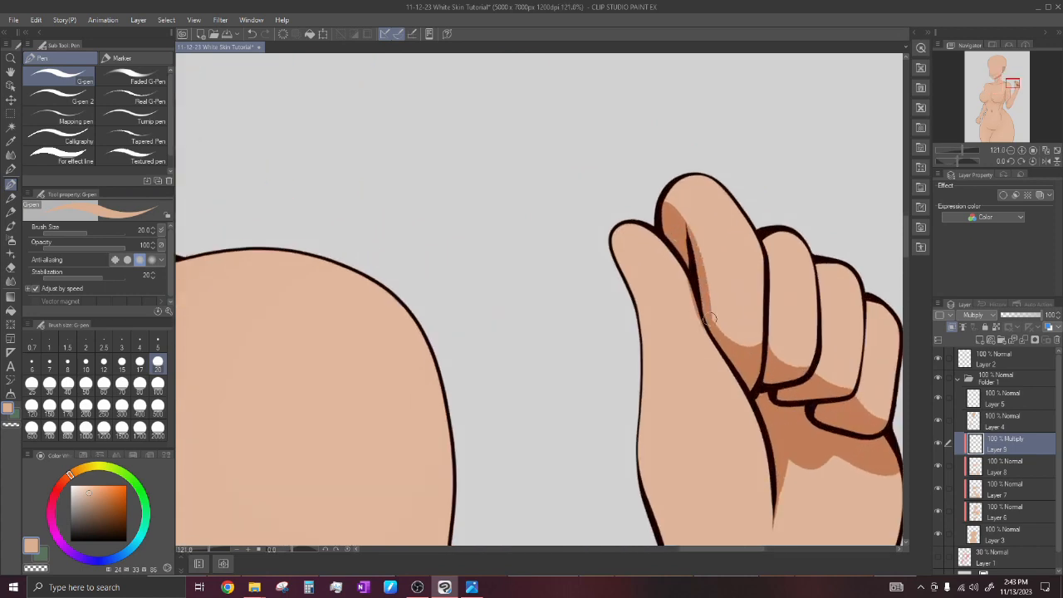
Fill the outlined shadows on the raised arm and elbow, on and under the nearby breast, and on that side's flank and hip.
{"action": "scroll", "coordinate": [694, 289], "scroll_direction": "down", "scroll_amount": 9}
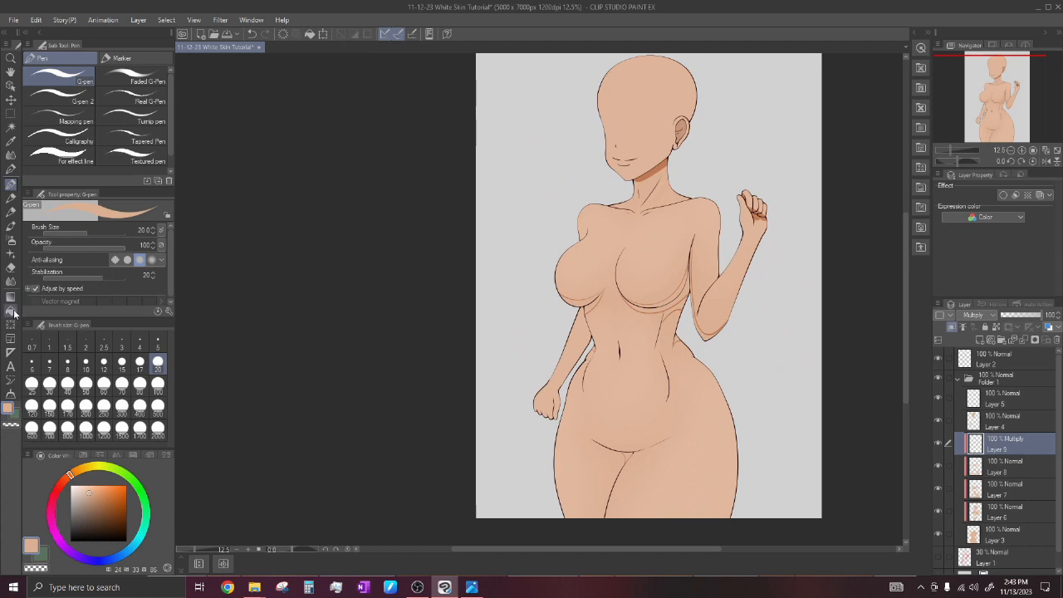
{"action": "left_click", "coordinate": [11, 310]}
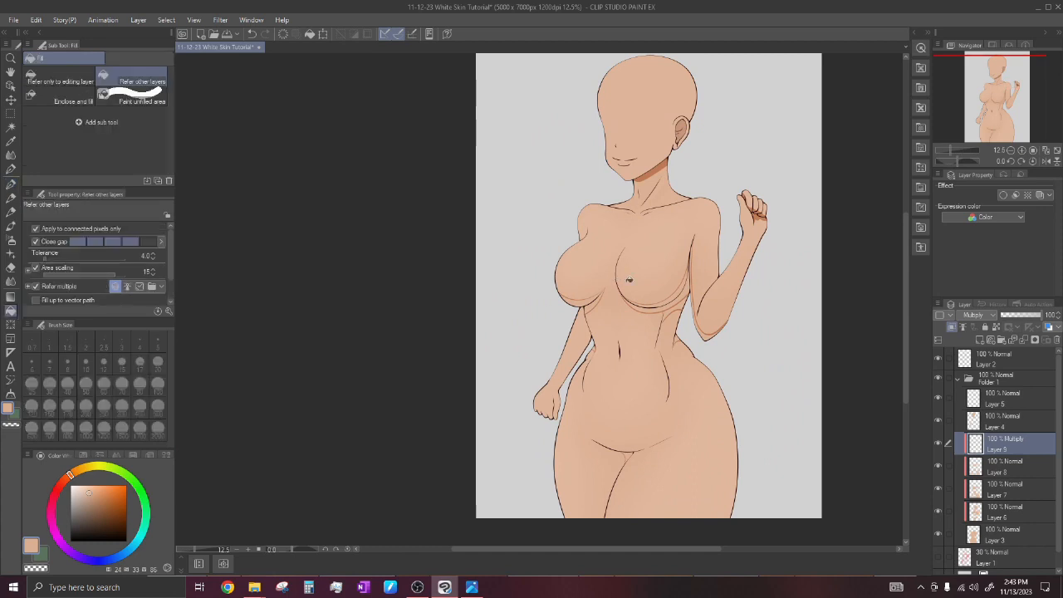
{"action": "scroll", "coordinate": [669, 332], "scroll_direction": "up", "scroll_amount": 4}
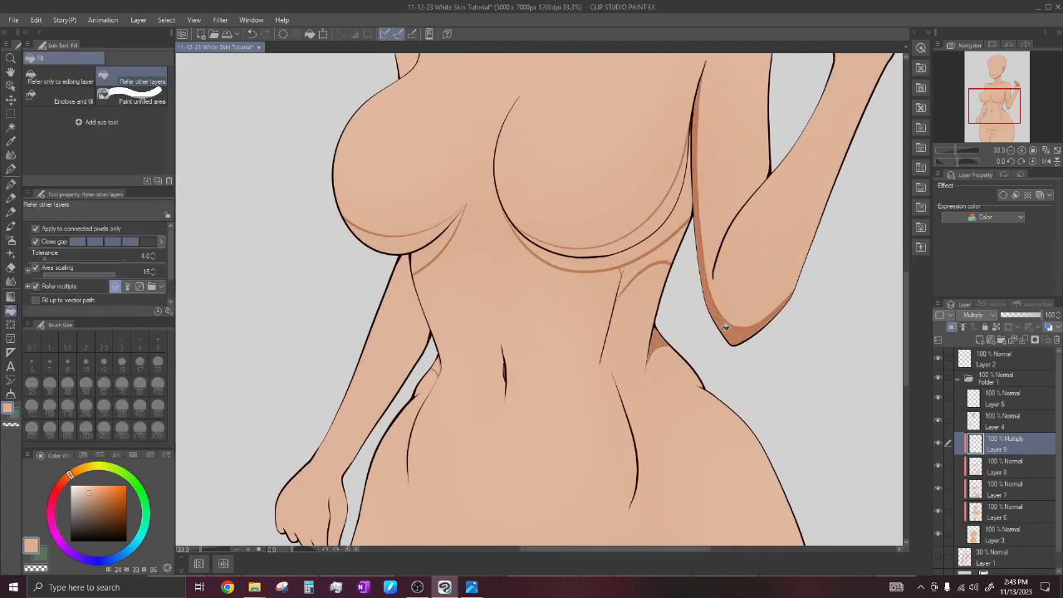
{"action": "left_click", "coordinate": [726, 327]}
{"action": "scroll", "coordinate": [684, 344], "scroll_direction": "down", "scroll_amount": 1}
{"action": "left_click", "coordinate": [682, 244]}
{"action": "left_click", "coordinate": [674, 240]}
{"action": "left_click", "coordinate": [661, 280]}
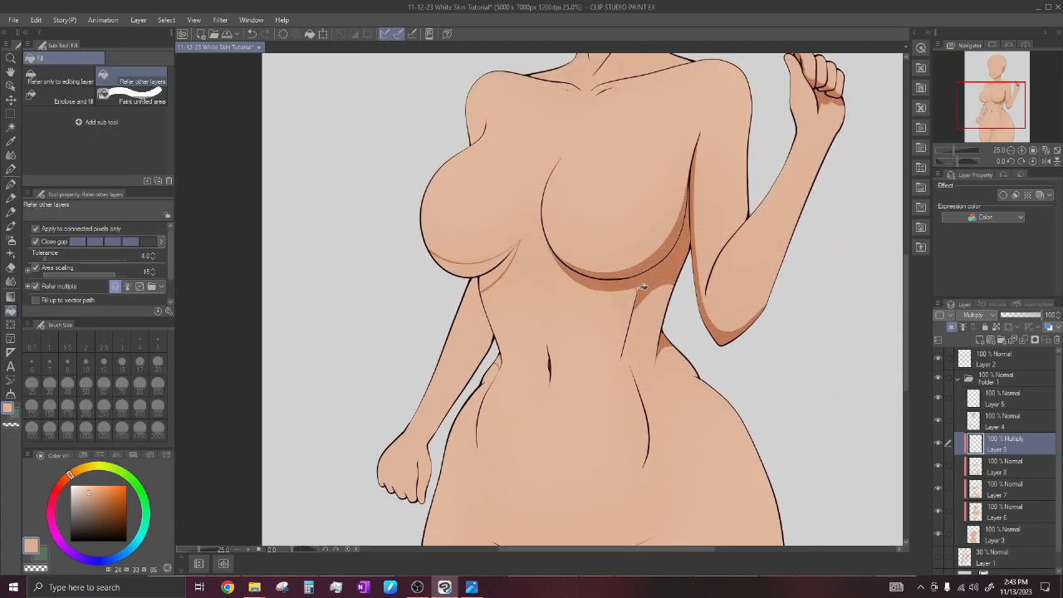
Fill the outlined shadows on and under the other breast, at the waist beside the lowered arm and where the thighs meet.
{"action": "left_click", "coordinate": [504, 270]}
{"action": "left_click", "coordinate": [490, 265]}
{"action": "scroll", "coordinate": [621, 212], "scroll_direction": "down", "scroll_amount": 2}
{"action": "scroll", "coordinate": [536, 314], "scroll_direction": "up", "scroll_amount": 3}
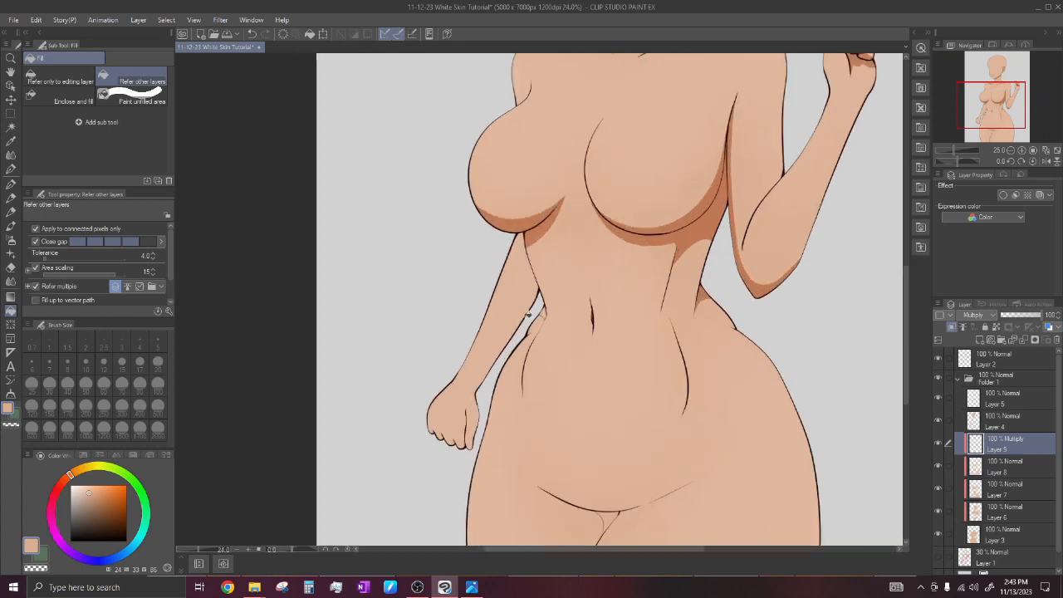
{"action": "left_click", "coordinate": [545, 312]}
{"action": "scroll", "coordinate": [620, 215], "scroll_direction": "down", "scroll_amount": 2}
{"action": "scroll", "coordinate": [620, 214], "scroll_direction": "up", "scroll_amount": 2}
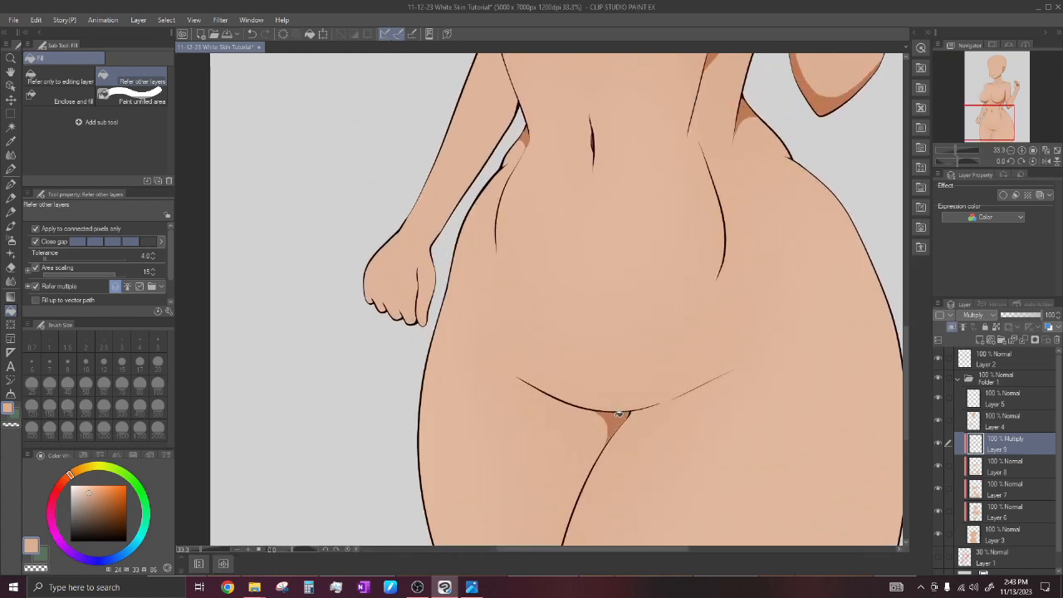
{"action": "scroll", "coordinate": [623, 299], "scroll_direction": "down", "scroll_amount": 5}
{"action": "scroll", "coordinate": [623, 299], "scroll_direction": "up", "scroll_amount": 3}
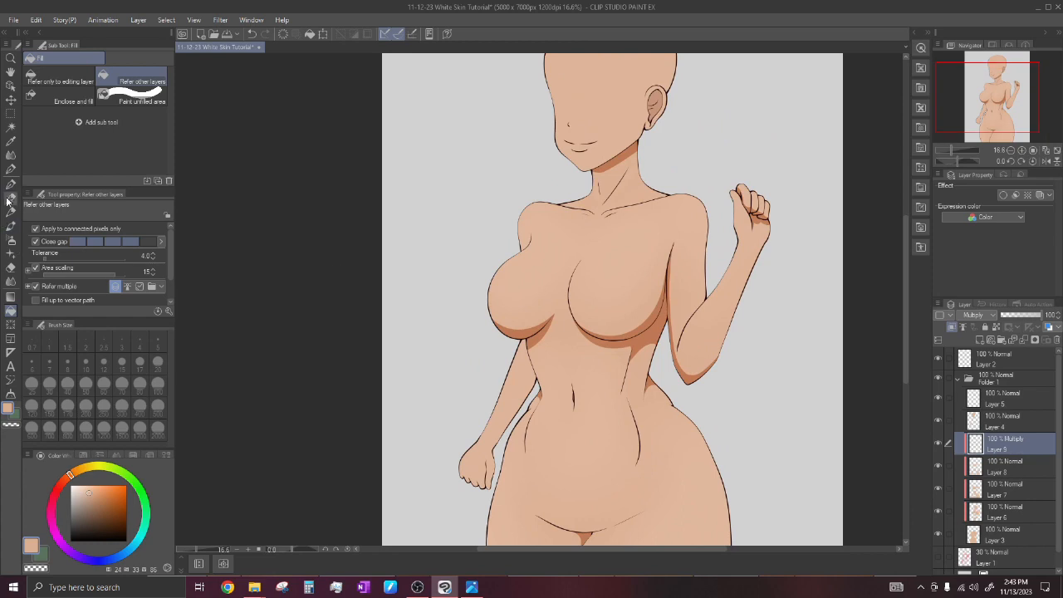
Select the shadow overshooting the tip of the armpit line beside the raised arm with the Lasso and clear it.
{"action": "key", "text": "p"}
{"action": "scroll", "coordinate": [674, 277], "scroll_direction": "up", "scroll_amount": 2}
{"action": "scroll", "coordinate": [674, 276], "scroll_direction": "up", "scroll_amount": 7}
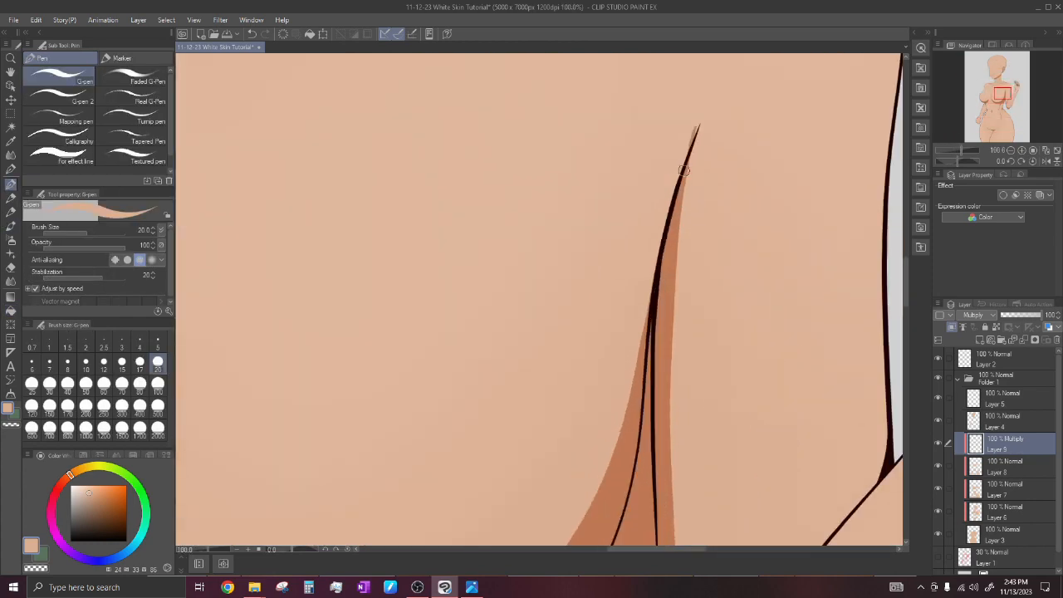
{"action": "scroll", "coordinate": [705, 144], "scroll_direction": "up", "scroll_amount": 3}
{"action": "key", "text": "m"}
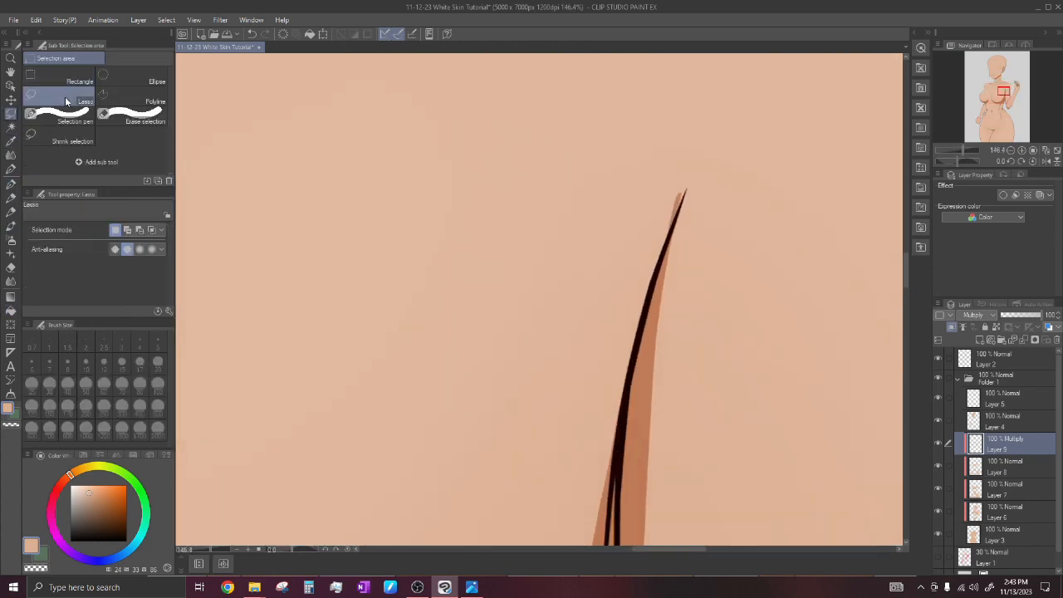
{"action": "left_click_drag", "start_coordinate": [686, 221], "coordinate": [658, 176]}
{"action": "left_click", "coordinate": [646, 323]}
{"action": "left_click", "coordinate": [568, 320]}
{"action": "key", "text": "p"}
{"action": "scroll", "coordinate": [704, 199], "scroll_direction": "down", "scroll_amount": 5}
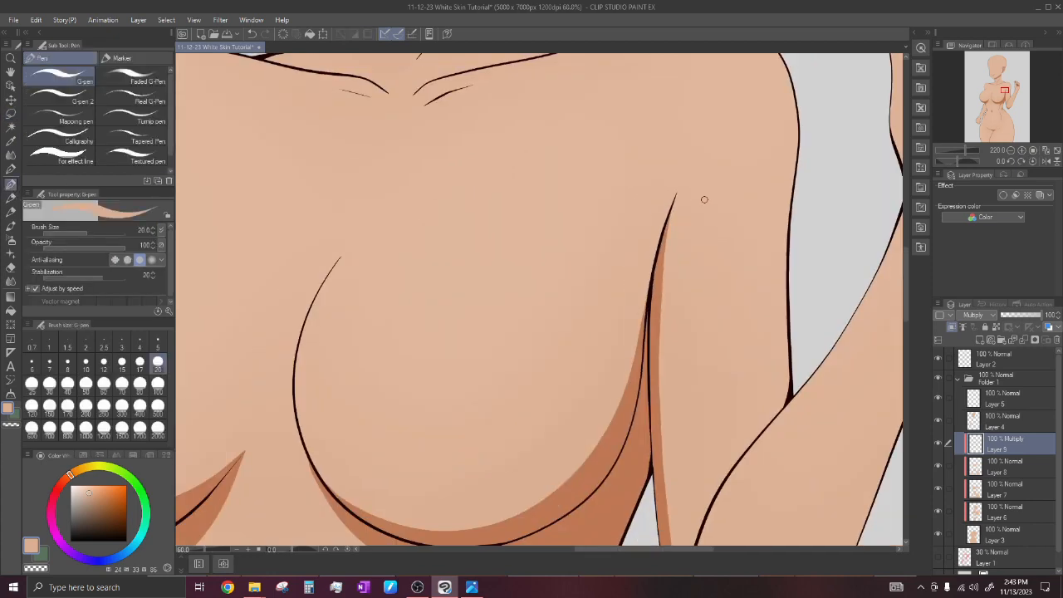
Refine the shadow ends at the raised elbow and beside the nearby breast with the G-pen.
{"action": "scroll", "coordinate": [704, 200], "scroll_direction": "down", "scroll_amount": 10}
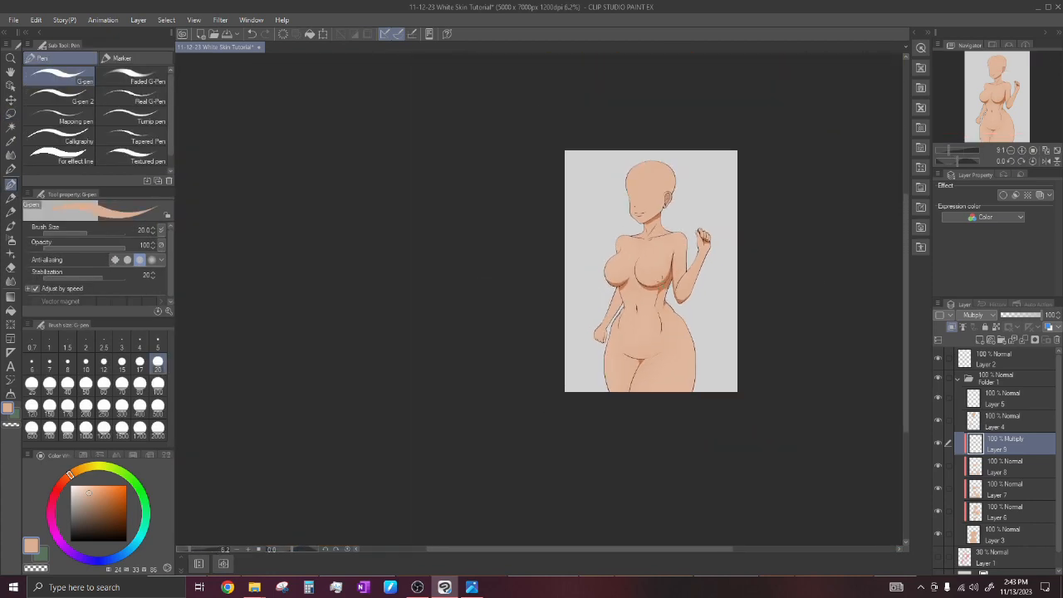
{"action": "scroll", "coordinate": [656, 279], "scroll_direction": "up", "scroll_amount": 8}
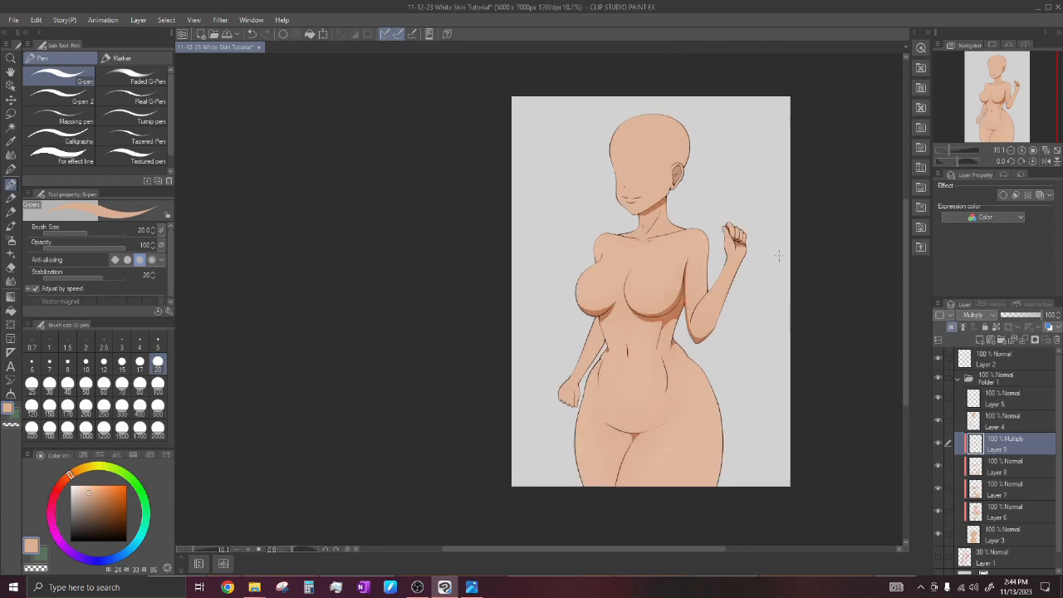
{"action": "scroll", "coordinate": [691, 319], "scroll_direction": "up", "scroll_amount": 5}
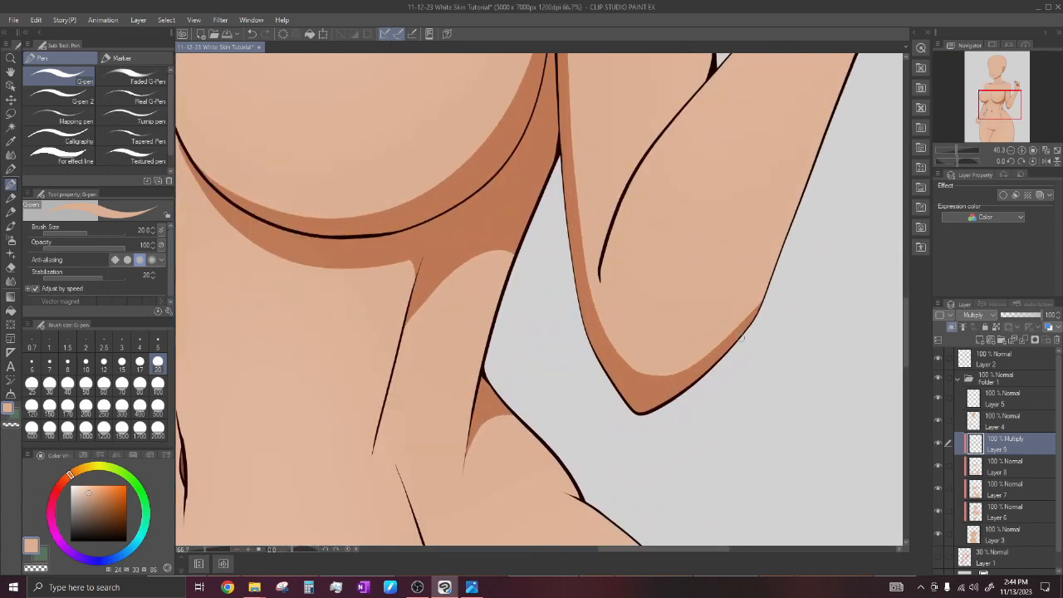
{"action": "scroll", "coordinate": [744, 327], "scroll_direction": "down", "scroll_amount": 5}
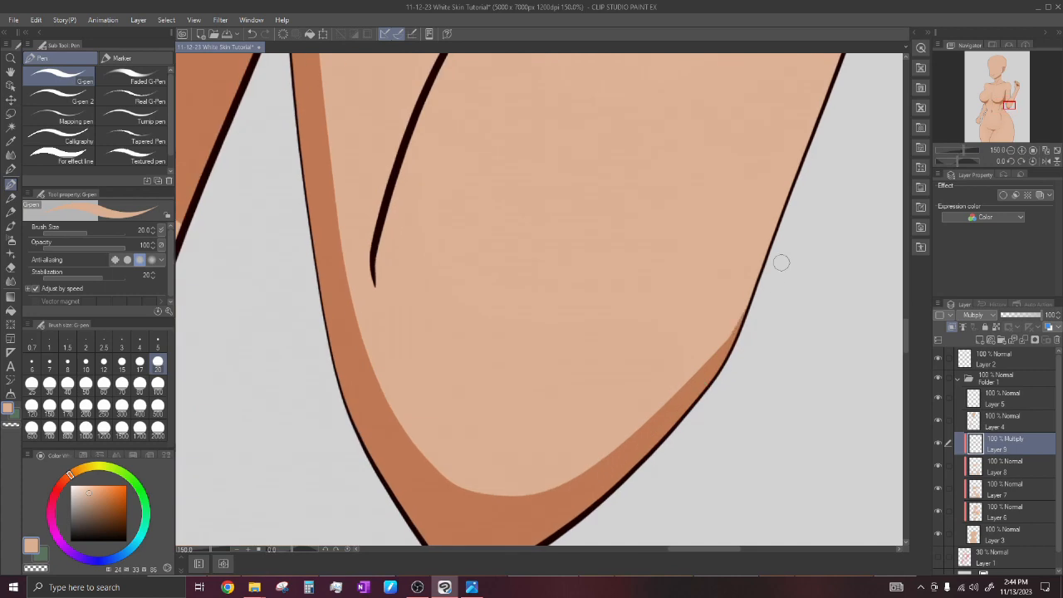
{"action": "scroll", "coordinate": [649, 140], "scroll_direction": "up", "scroll_amount": 3}
{"action": "scroll", "coordinate": [630, 195], "scroll_direction": "down", "scroll_amount": 2}
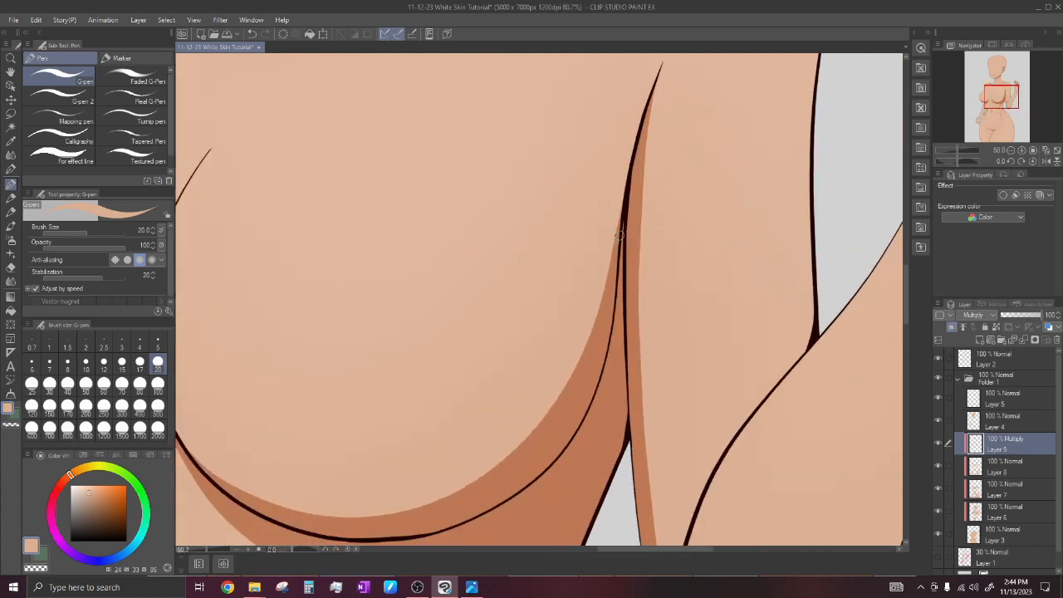
{"action": "scroll", "coordinate": [643, 191], "scroll_direction": "up", "scroll_amount": 2}
{"action": "scroll", "coordinate": [656, 187], "scroll_direction": "down", "scroll_amount": 3}
{"action": "scroll", "coordinate": [660, 186], "scroll_direction": "down", "scroll_amount": 2}
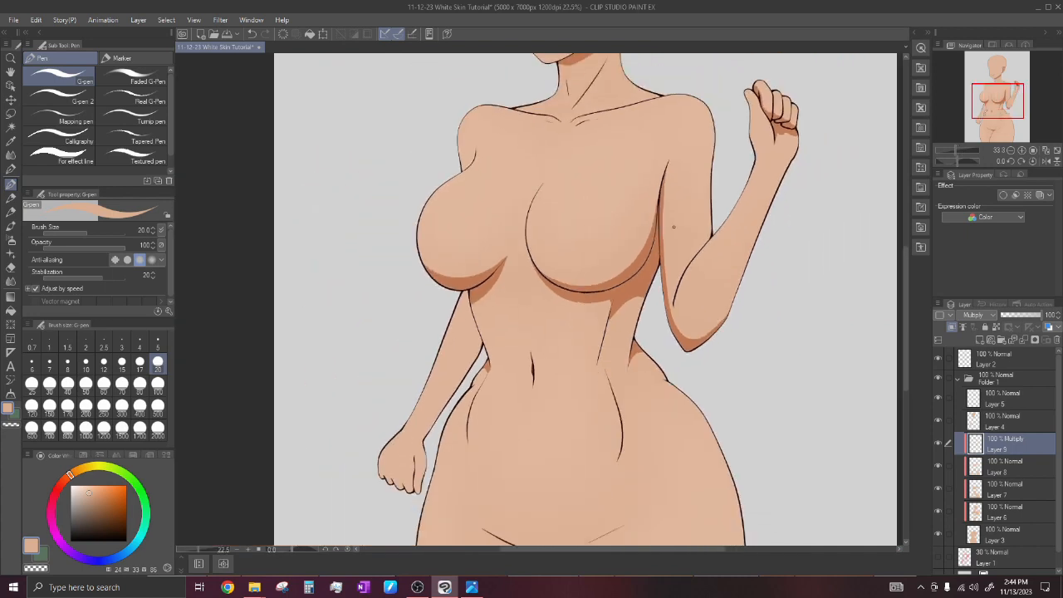
Refine the shadow tip under the other breast and the shadow at the waist beside the lowered arm.
{"action": "scroll", "coordinate": [531, 241], "scroll_direction": "up", "scroll_amount": 4}
{"action": "scroll", "coordinate": [523, 246], "scroll_direction": "up", "scroll_amount": 3}
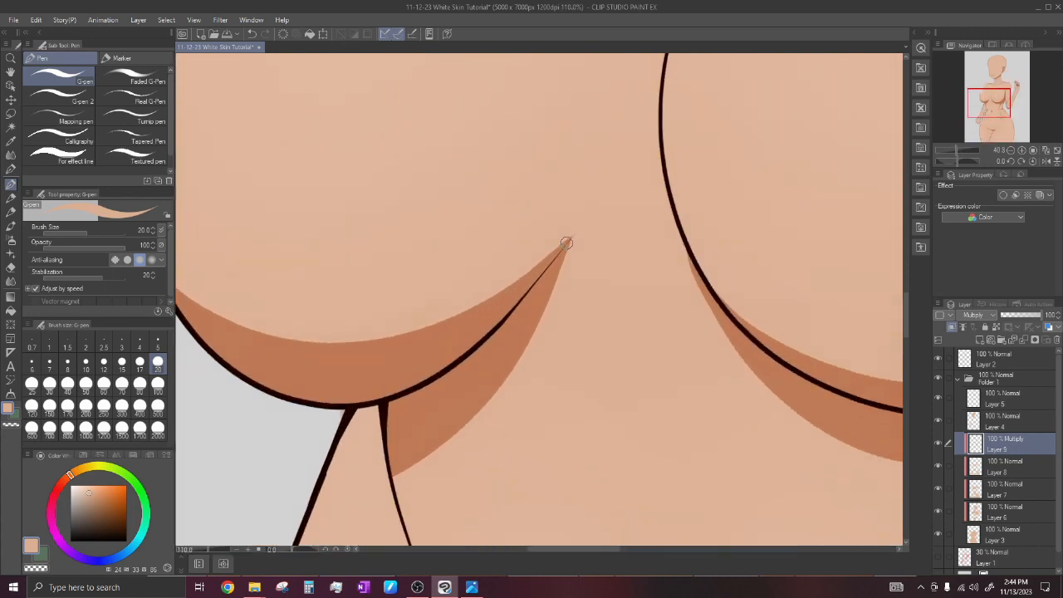
{"action": "scroll", "coordinate": [544, 266], "scroll_direction": "down", "scroll_amount": 3}
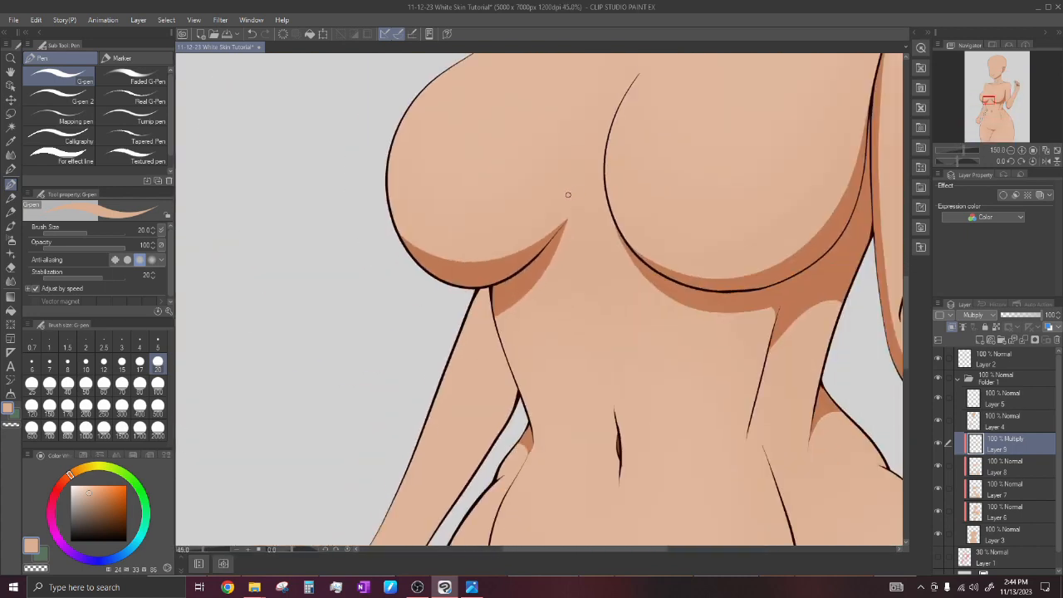
{"action": "scroll", "coordinate": [538, 377], "scroll_direction": "up", "scroll_amount": 4}
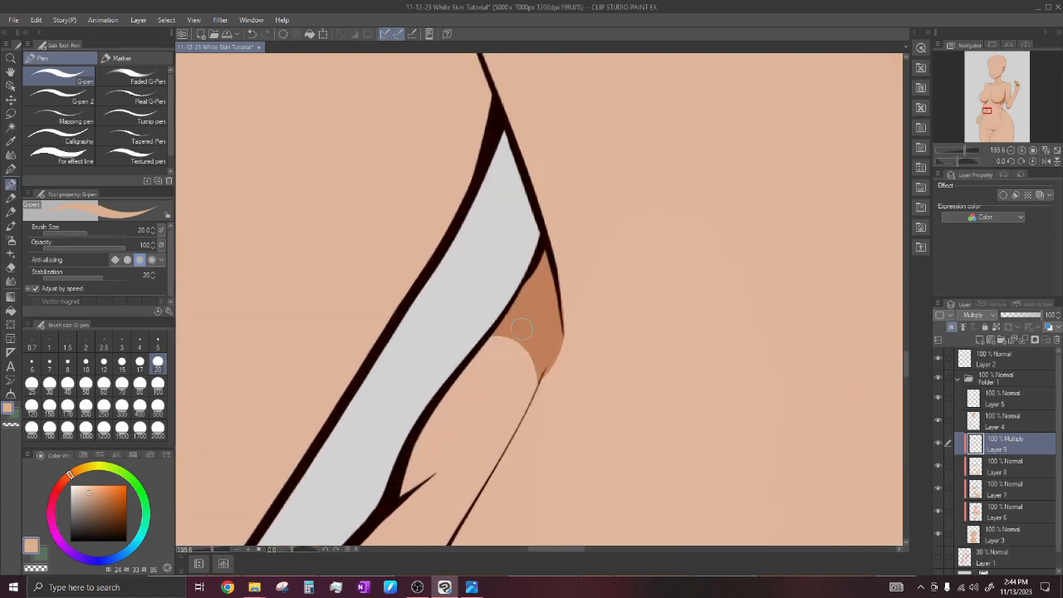
{"action": "scroll", "coordinate": [554, 332], "scroll_direction": "down", "scroll_amount": 3}
Paint a thin shadow along the navel line with the G-pen at size 20.
{"action": "scroll", "coordinate": [634, 257], "scroll_direction": "up", "scroll_amount": 3}
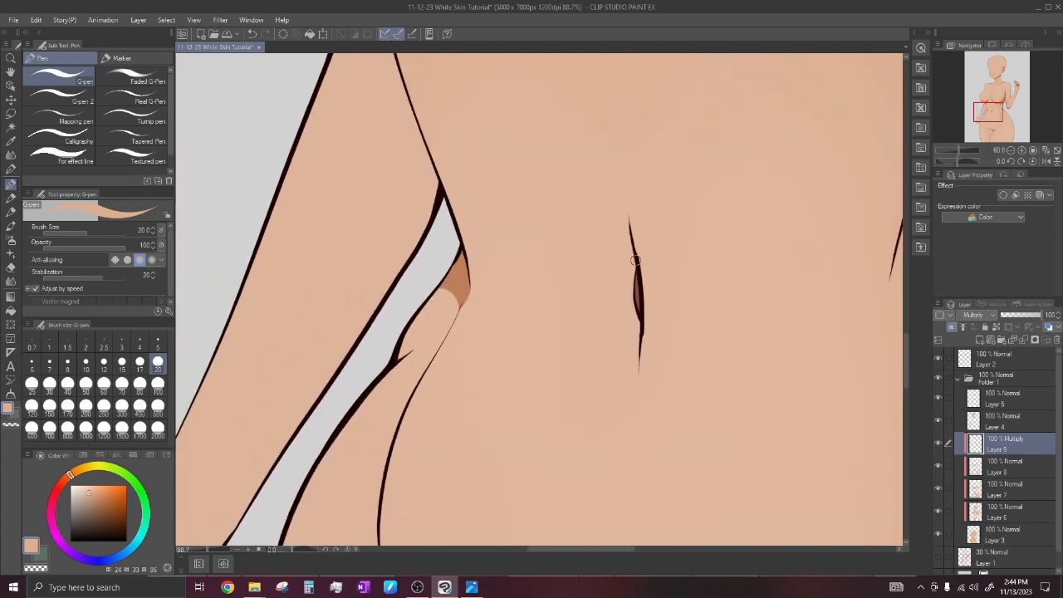
{"action": "scroll", "coordinate": [641, 392], "scroll_direction": "up", "scroll_amount": 2}
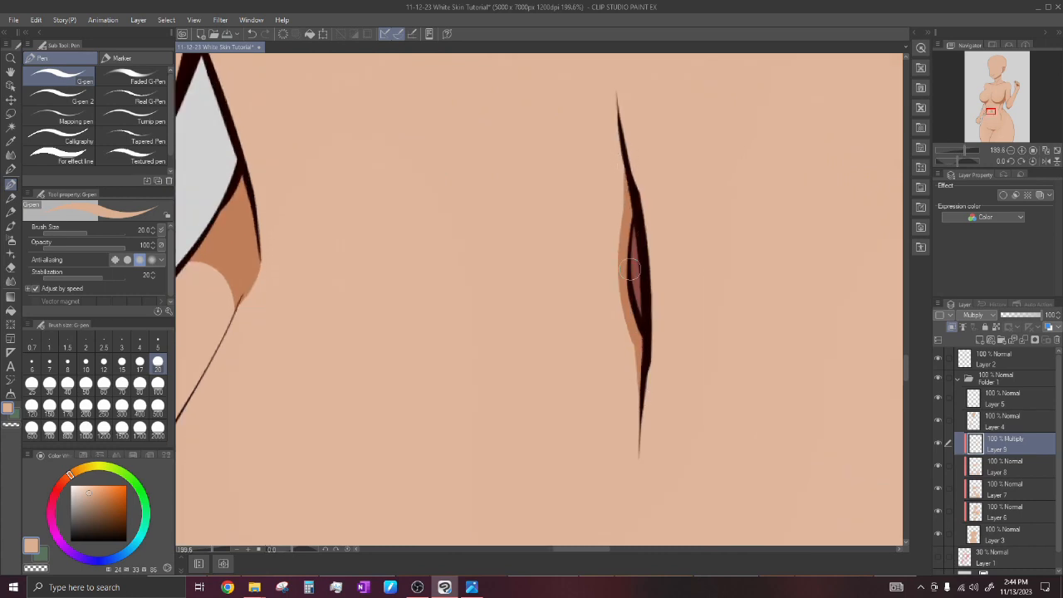
{"action": "scroll", "coordinate": [629, 229], "scroll_direction": "down", "scroll_amount": 3}
Taper the shadow ends at the hip on the raised arm's side and where the thighs meet.
{"action": "scroll", "coordinate": [680, 339], "scroll_direction": "up", "scroll_amount": 3}
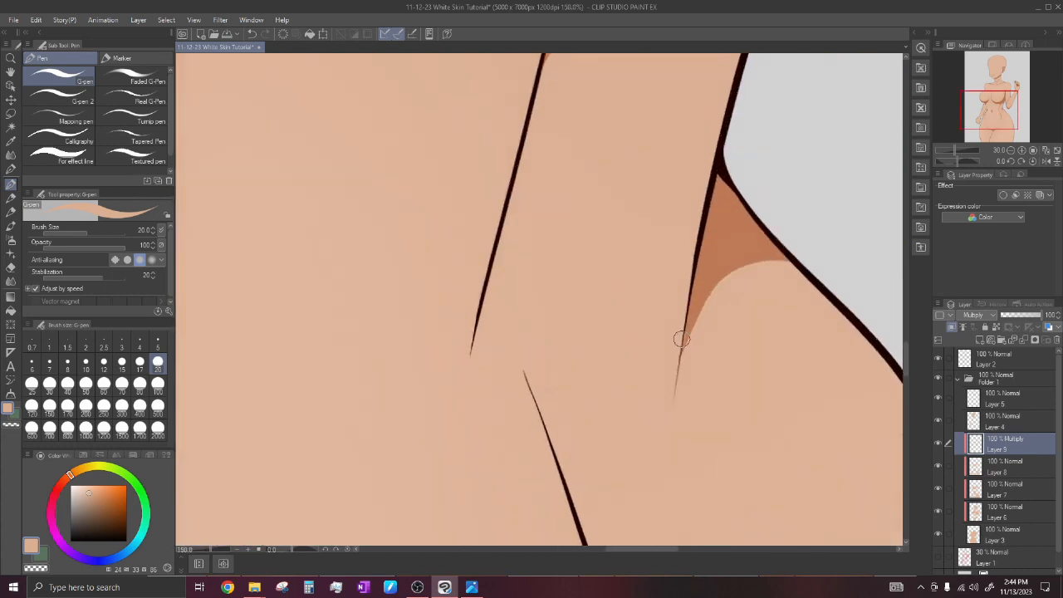
{"action": "scroll", "coordinate": [682, 342], "scroll_direction": "down", "scroll_amount": 2}
{"action": "scroll", "coordinate": [610, 349], "scroll_direction": "up", "scroll_amount": 3}
{"action": "scroll", "coordinate": [603, 266], "scroll_direction": "down", "scroll_amount": 8}
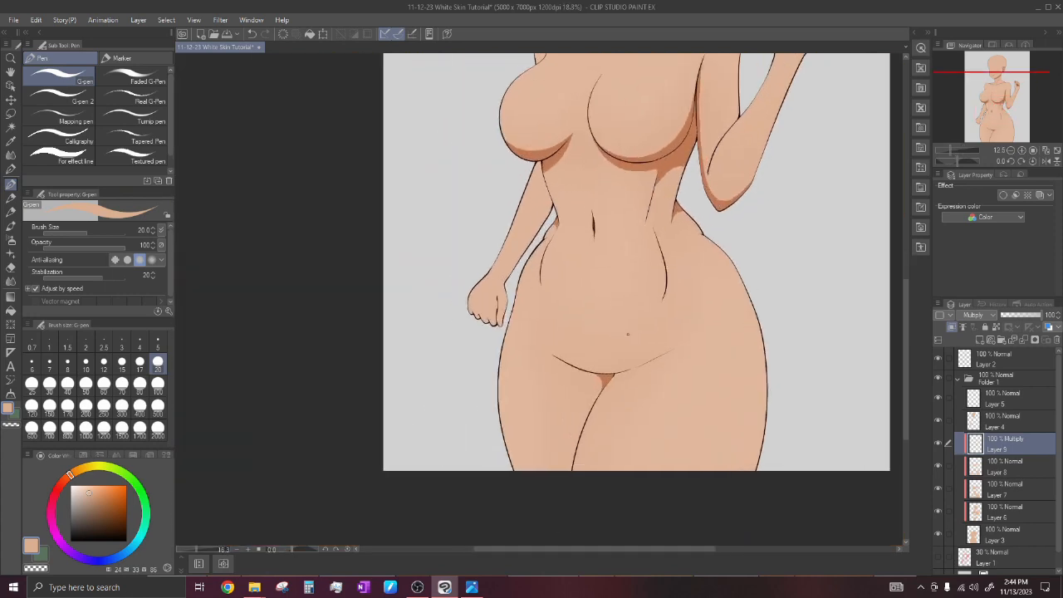
{"action": "scroll", "coordinate": [610, 378], "scroll_direction": "up", "scroll_amount": 8}
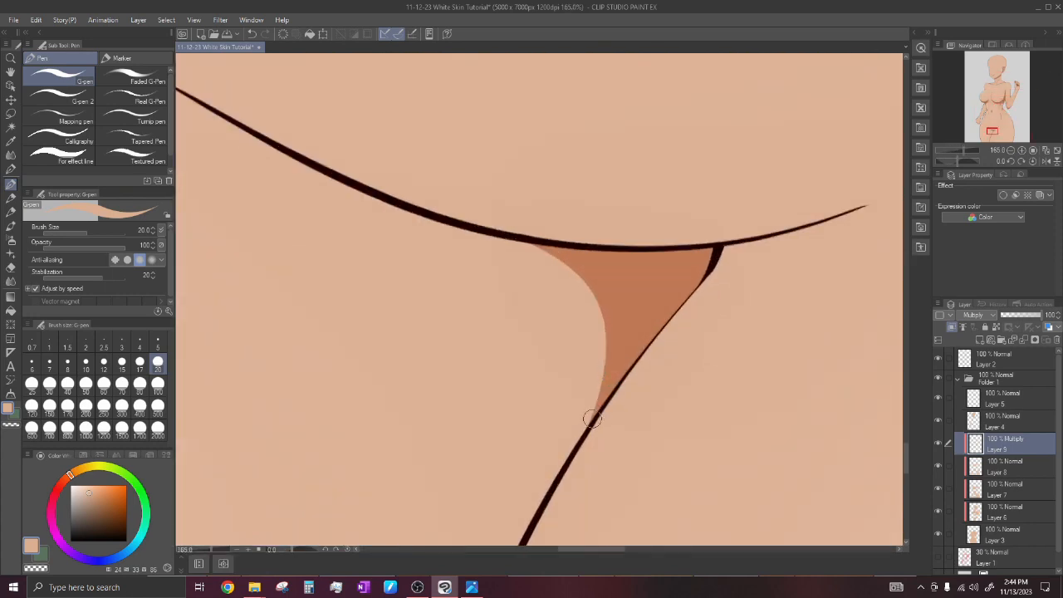
{"action": "scroll", "coordinate": [548, 243], "scroll_direction": "up", "scroll_amount": 1}
{"action": "scroll", "coordinate": [544, 242], "scroll_direction": "down", "scroll_amount": 10}
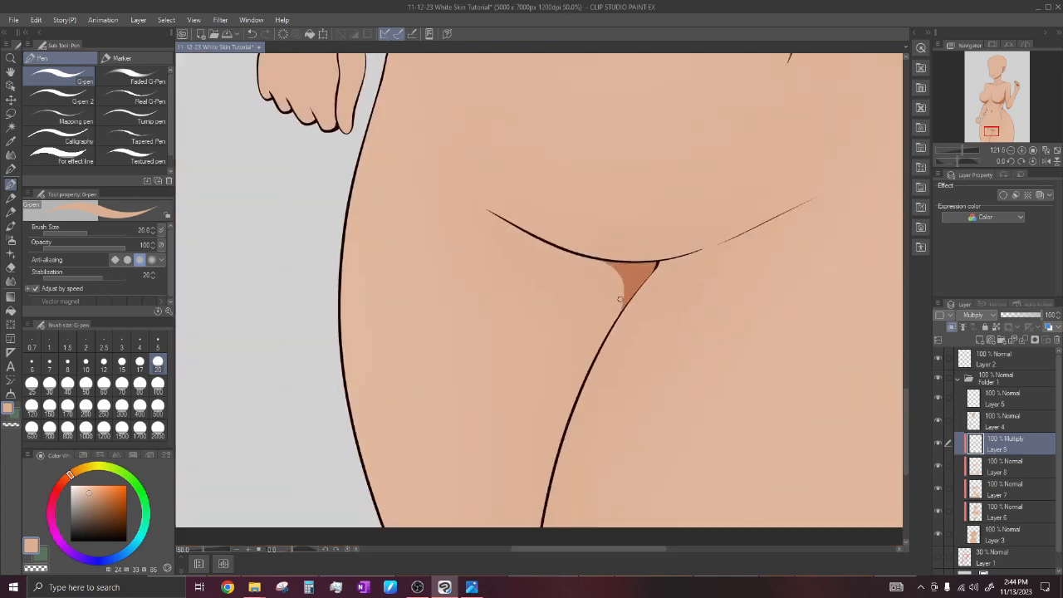
{"action": "scroll", "coordinate": [697, 193], "scroll_direction": "up", "scroll_amount": 4}
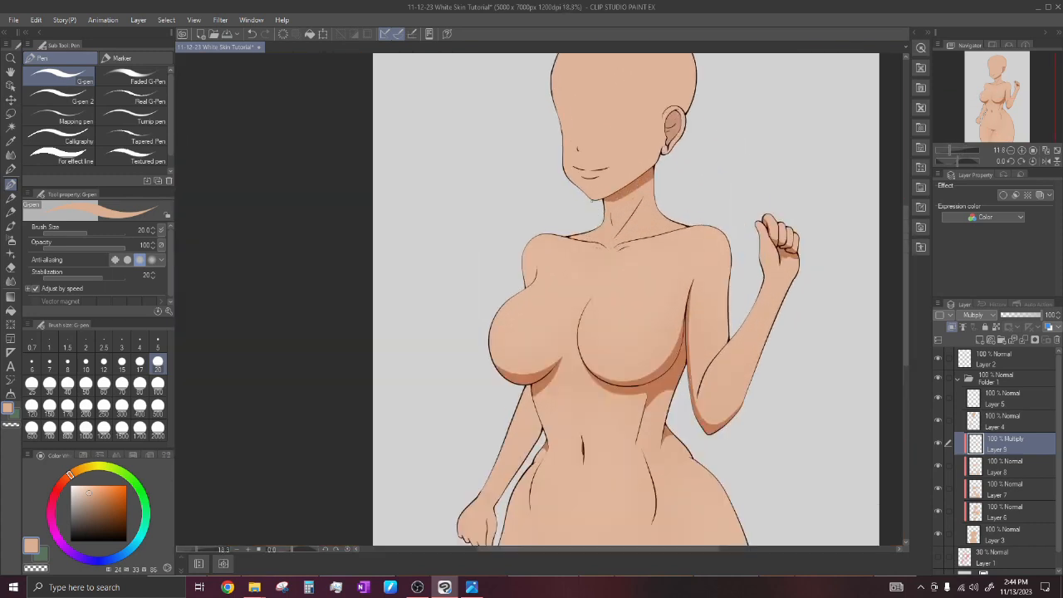
Paint a tapered shadow under the short collarbone line on the raised arm's side.
{"action": "scroll", "coordinate": [629, 233], "scroll_direction": "up", "scroll_amount": 5}
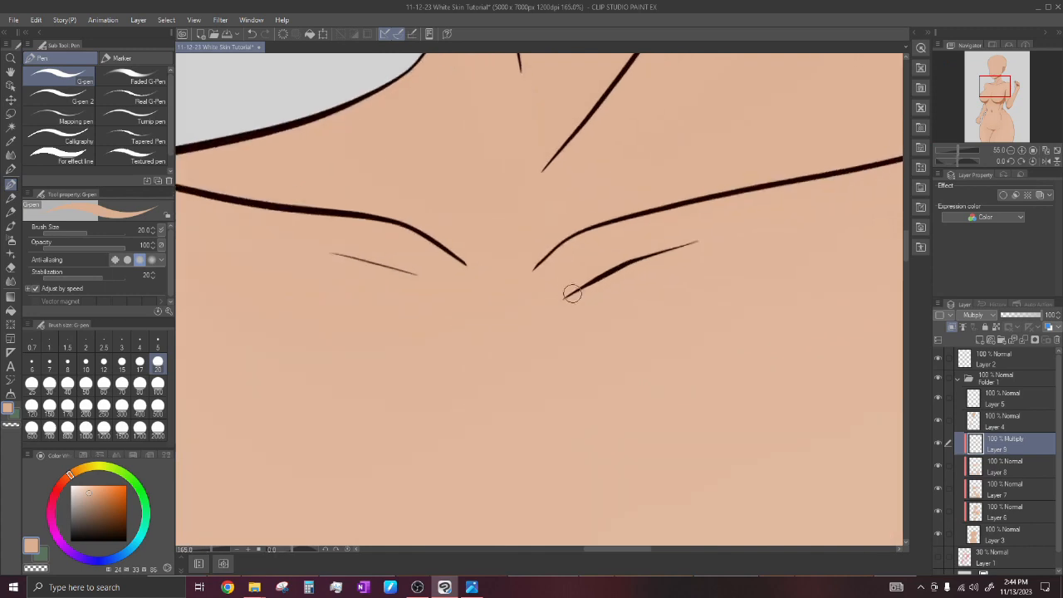
{"action": "left_click_drag", "start_coordinate": [591, 292], "coordinate": [699, 248]}
{"action": "key", "text": "ctrl+z"}
{"action": "mouse_move", "coordinate": [677, 255]}
{"action": "left_mouse_down"}
{"action": "mouse_move", "coordinate": [632, 279]}
{"action": "mouse_move", "coordinate": [570, 296]}
{"action": "left_mouse_up"}
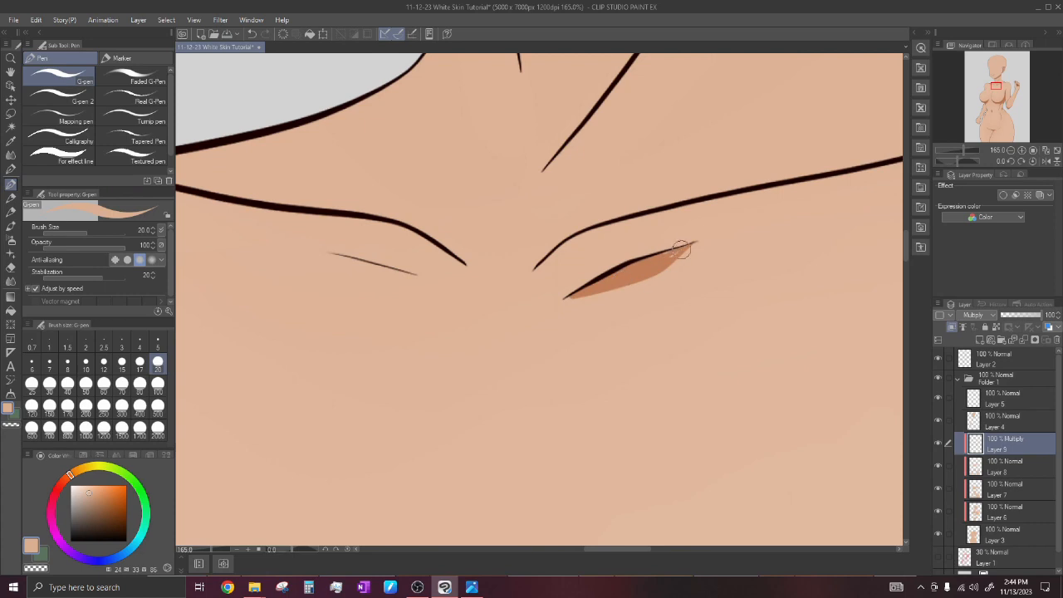
Paint a thin matching shadow under the short collarbone line on the lowered arm's side.
{"action": "scroll", "coordinate": [649, 266], "scroll_direction": "down", "scroll_amount": 4}
{"action": "scroll", "coordinate": [517, 244], "scroll_direction": "up", "scroll_amount": 6}
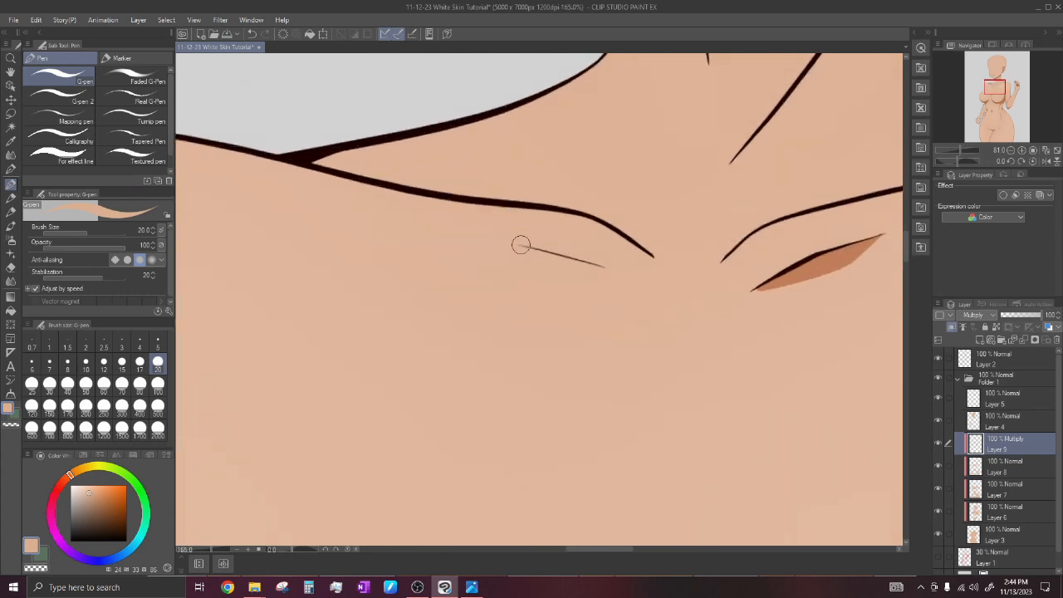
{"action": "mouse_move", "coordinate": [519, 246]}
{"action": "left_mouse_down"}
{"action": "mouse_move", "coordinate": [635, 283]}
{"action": "mouse_move", "coordinate": [591, 267]}
{"action": "left_mouse_up"}
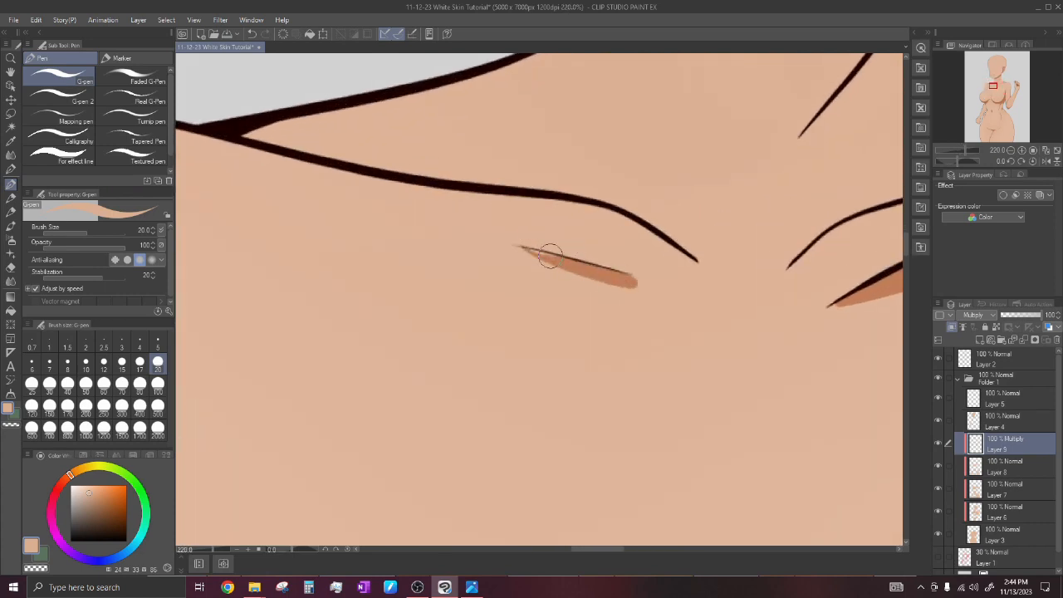
{"action": "scroll", "coordinate": [555, 257], "scroll_direction": "down", "scroll_amount": 10}
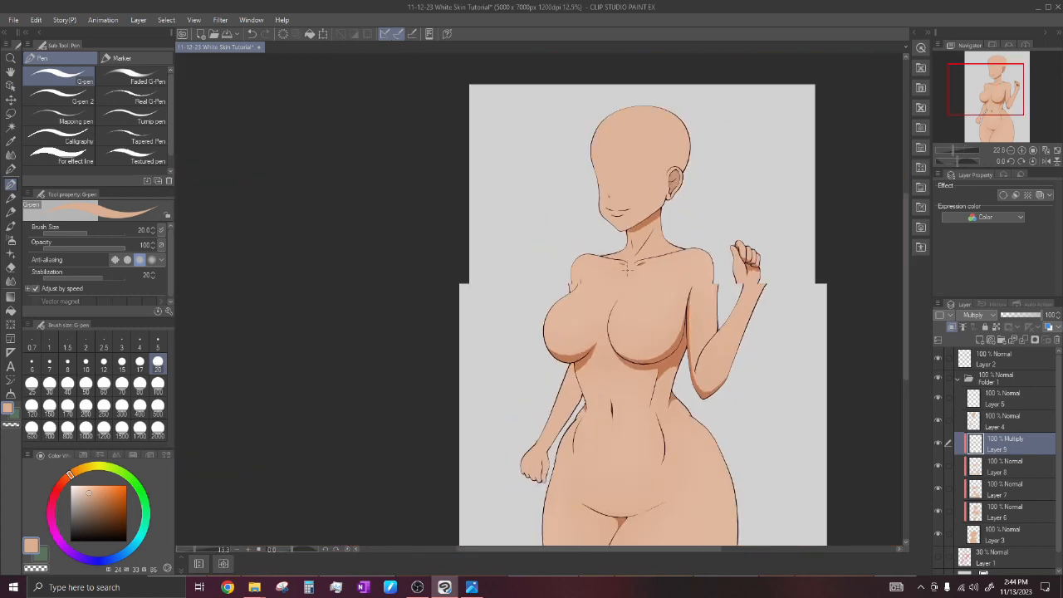
{"action": "scroll", "coordinate": [648, 272], "scroll_direction": "up", "scroll_amount": 1}
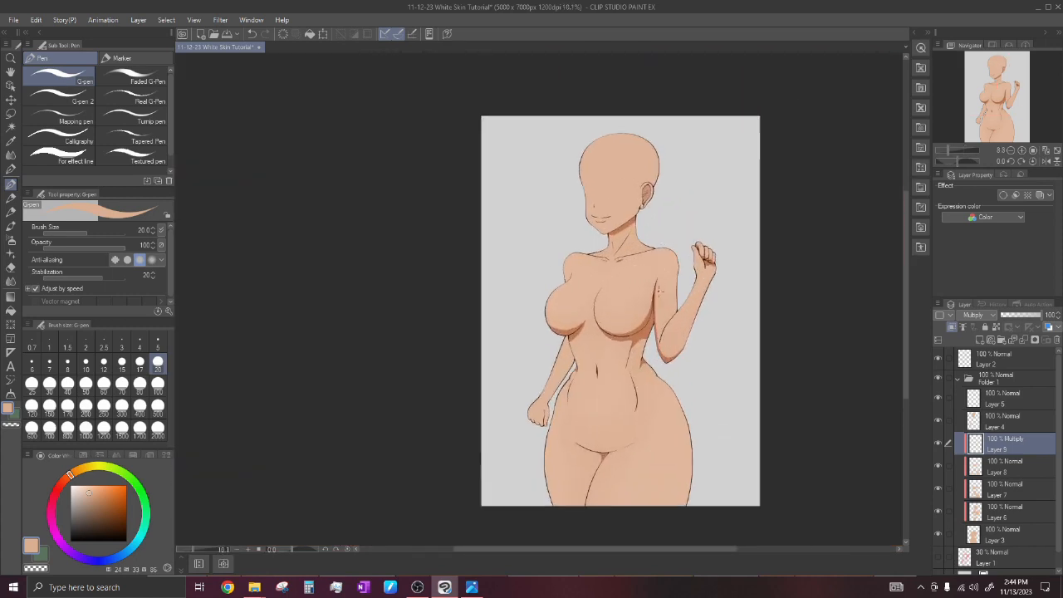
Soften the hard-edged shadows across the neck, arms and torso with the SOFTENING eraser at brush size 500.
{"action": "left_click", "coordinate": [11, 266]}
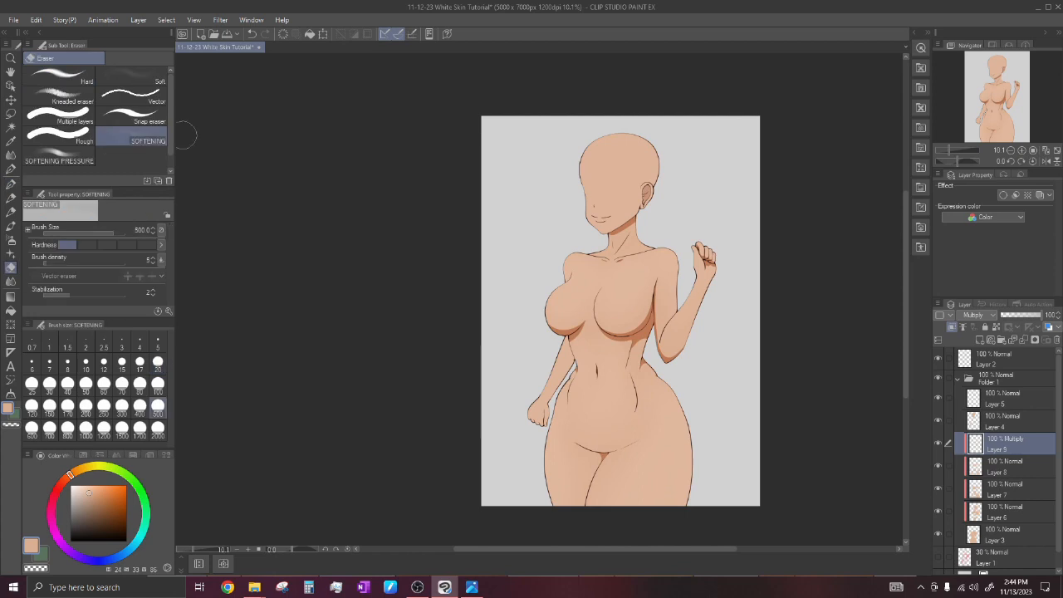
{"action": "scroll", "coordinate": [616, 221], "scroll_direction": "up", "scroll_amount": 2}
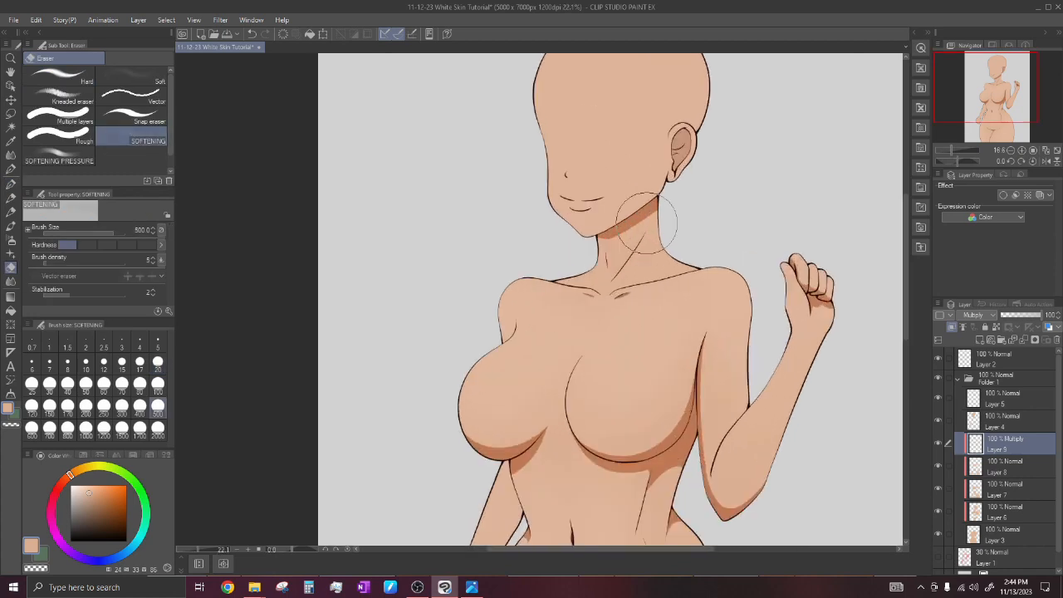
{"action": "scroll", "coordinate": [563, 308], "scroll_direction": "down", "scroll_amount": 2}
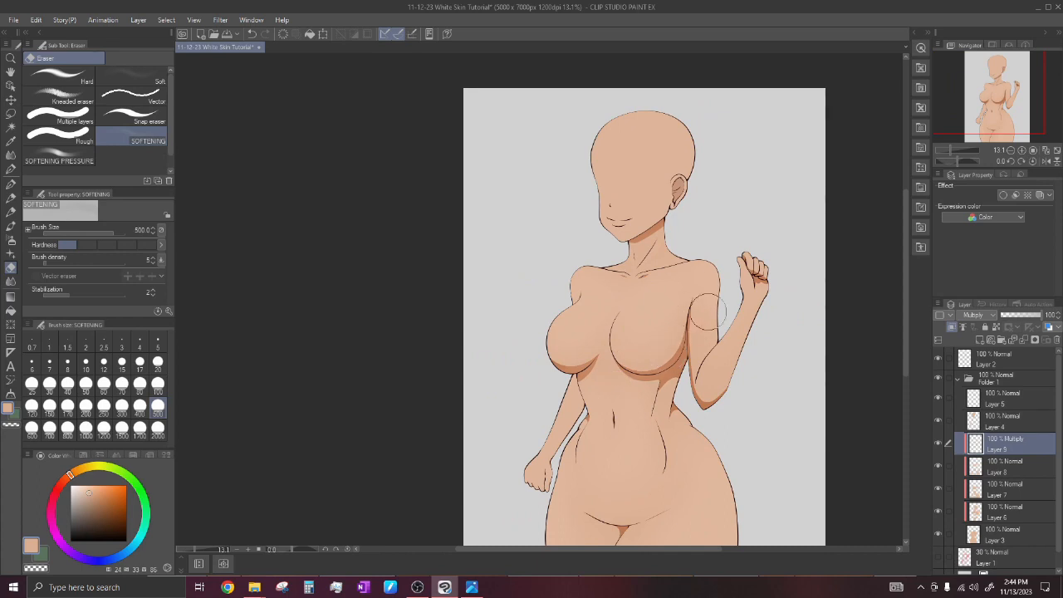
{"action": "scroll", "coordinate": [730, 282], "scroll_direction": "up", "scroll_amount": 3}
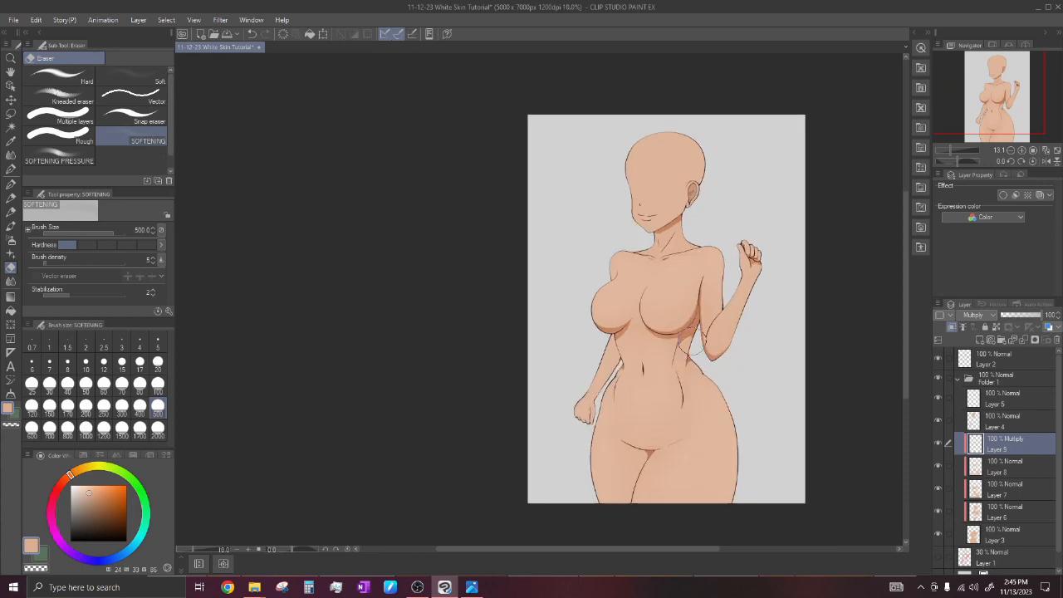
{"action": "mouse_move", "coordinate": [709, 291]}
{"action": "left_mouse_down"}
{"action": "mouse_move", "coordinate": [700, 329]}
{"action": "mouse_move", "coordinate": [693, 314]}
{"action": "mouse_move", "coordinate": [707, 312]}
{"action": "mouse_move", "coordinate": [688, 341]}
{"action": "mouse_move", "coordinate": [710, 287]}
{"action": "mouse_move", "coordinate": [698, 330]}
{"action": "mouse_move", "coordinate": [695, 282]}
{"action": "mouse_move", "coordinate": [708, 309]}
{"action": "mouse_move", "coordinate": [699, 335]}
{"action": "mouse_move", "coordinate": [700, 257]}
{"action": "mouse_move", "coordinate": [669, 306]}
{"action": "left_mouse_up"}
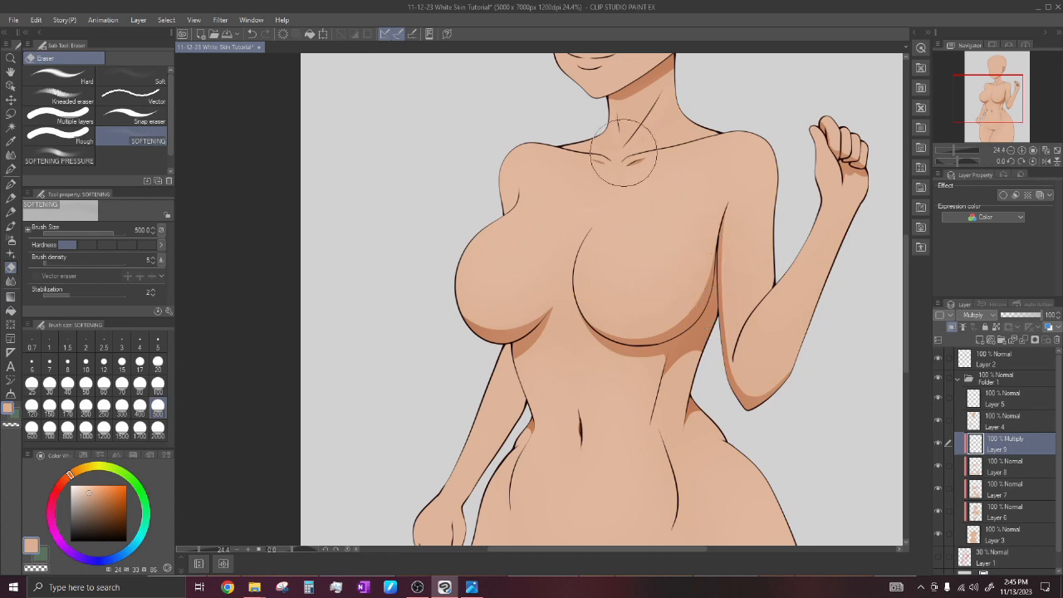
{"action": "scroll", "coordinate": [631, 167], "scroll_direction": "down", "scroll_amount": 2}
{"action": "scroll", "coordinate": [573, 307], "scroll_direction": "up", "scroll_amount": 1}
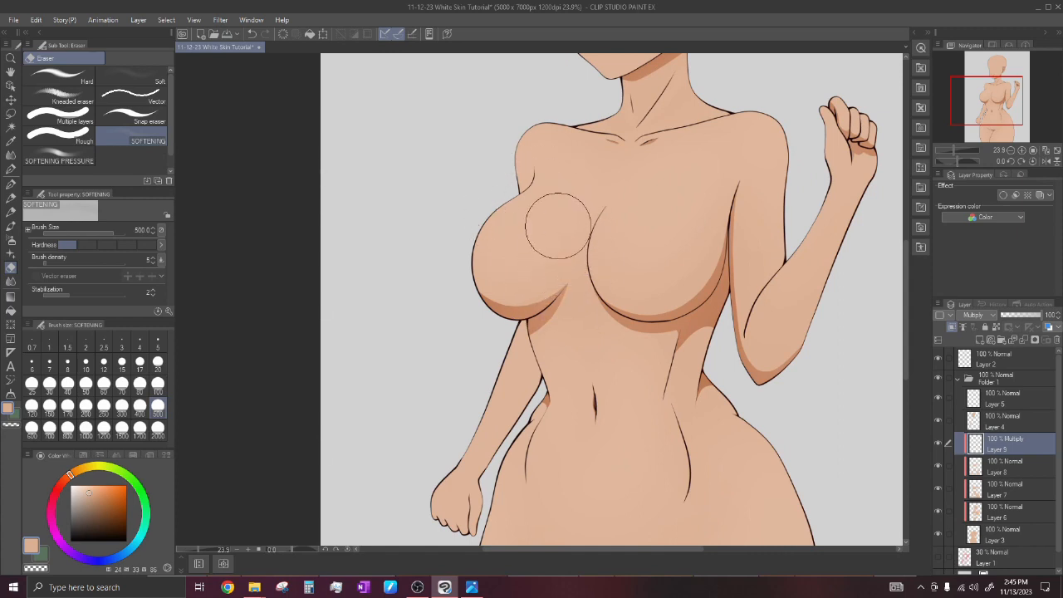
{"action": "scroll", "coordinate": [679, 232], "scroll_direction": "down", "scroll_amount": 3}
{"action": "scroll", "coordinate": [685, 235], "scroll_direction": "up", "scroll_amount": 3}
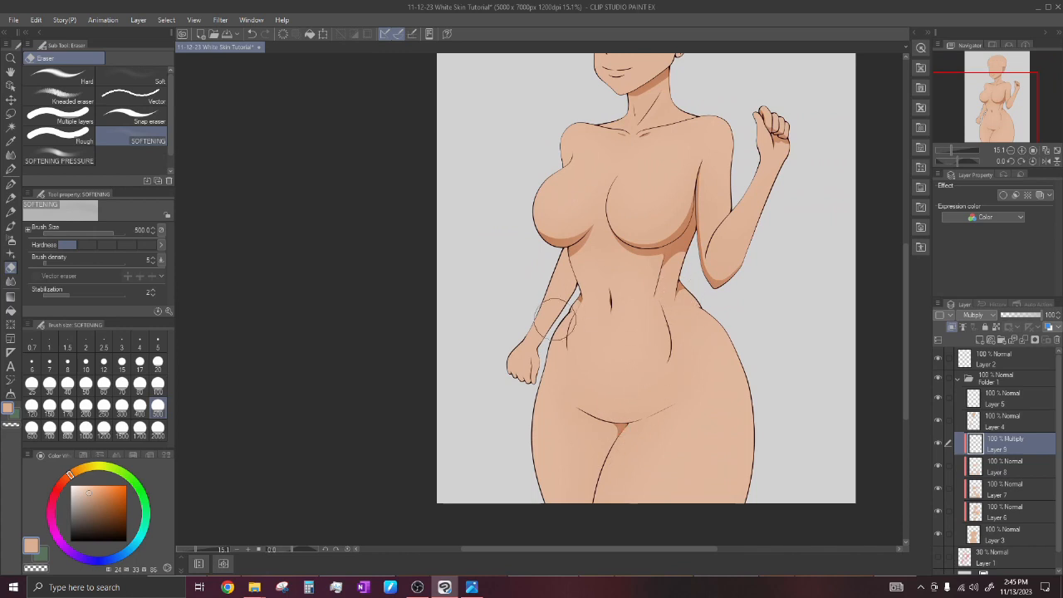
{"action": "scroll", "coordinate": [612, 296], "scroll_direction": "down", "scroll_amount": 3}
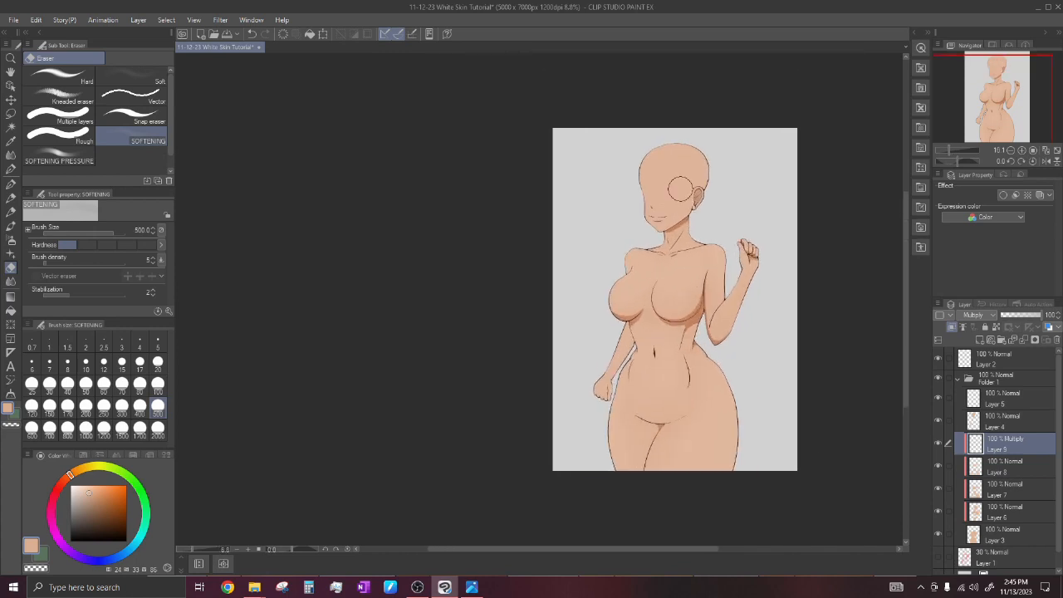
{"action": "scroll", "coordinate": [741, 308], "scroll_direction": "down", "scroll_amount": 2}
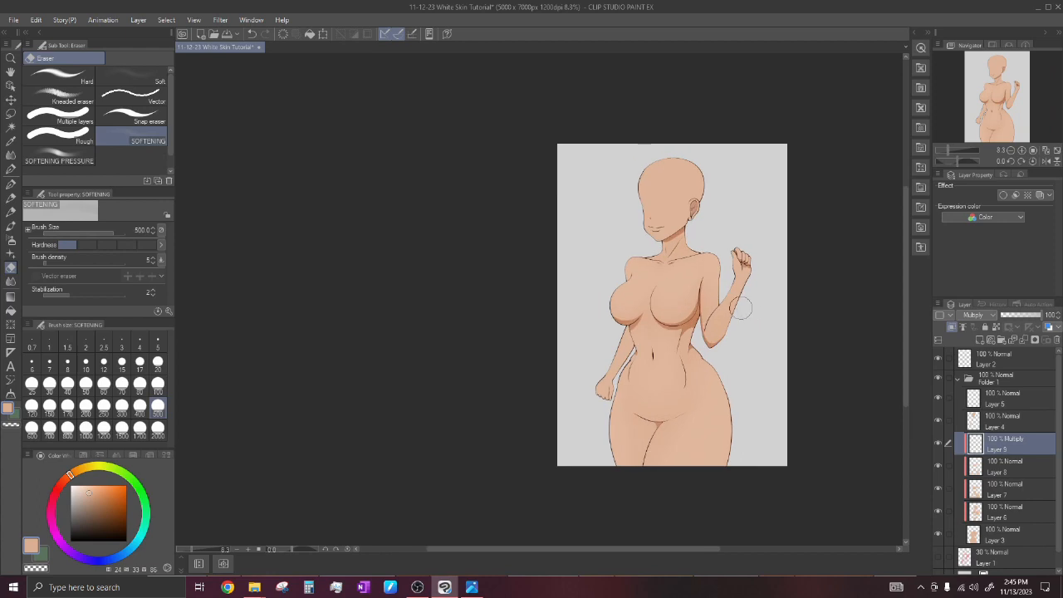
{"action": "scroll", "coordinate": [739, 308], "scroll_direction": "up", "scroll_amount": 2}
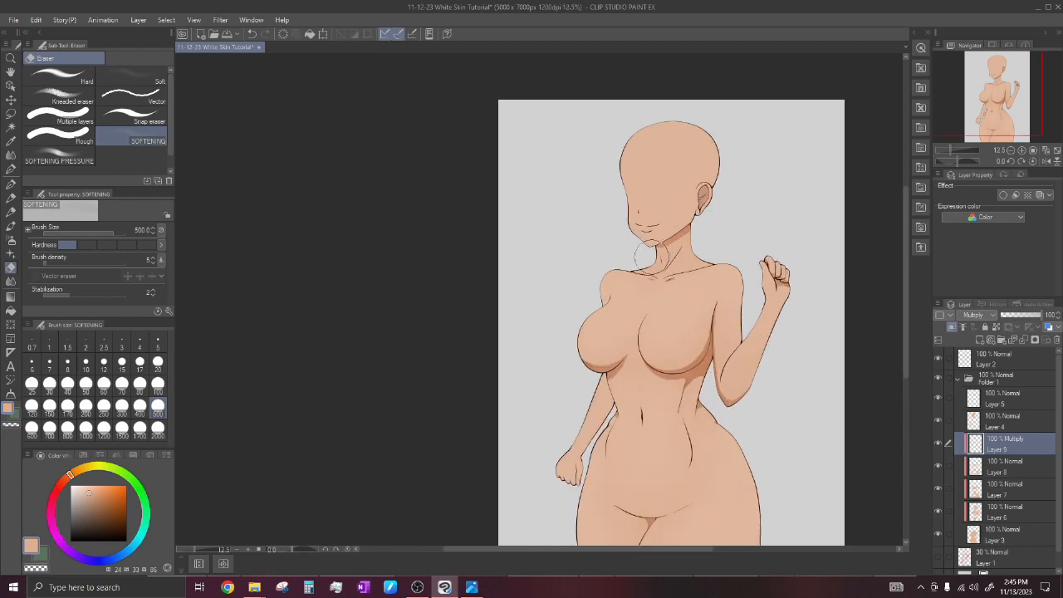
Add a new clipped layer directly above Layer 8, beneath the Multiply shadow layer.
{"action": "scroll", "coordinate": [701, 214], "scroll_direction": "down", "scroll_amount": 3}
{"action": "scroll", "coordinate": [741, 261], "scroll_direction": "up", "scroll_amount": 2}
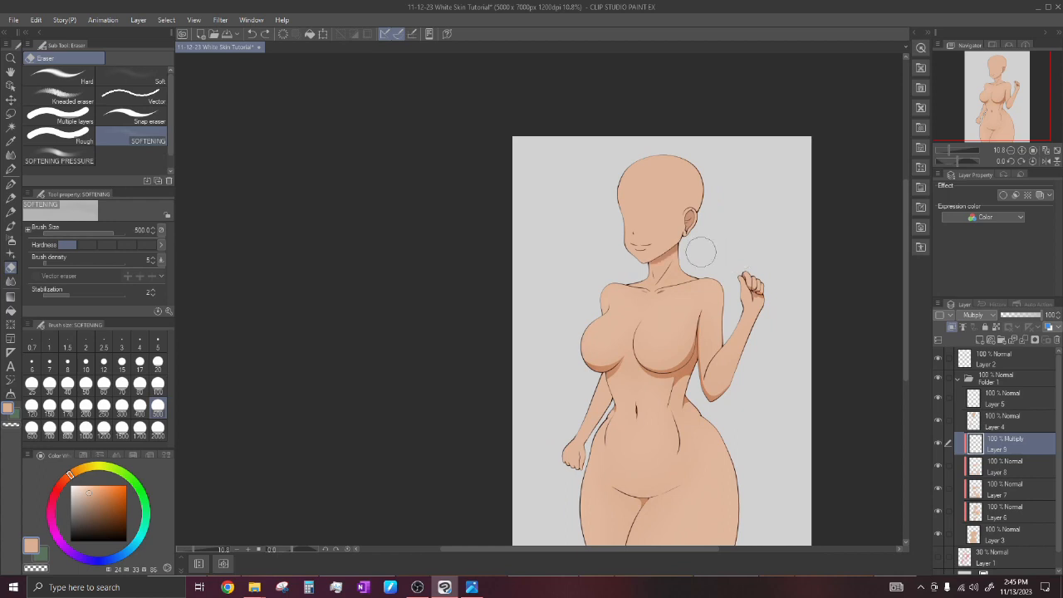
{"action": "scroll", "coordinate": [732, 256], "scroll_direction": "down", "scroll_amount": 2}
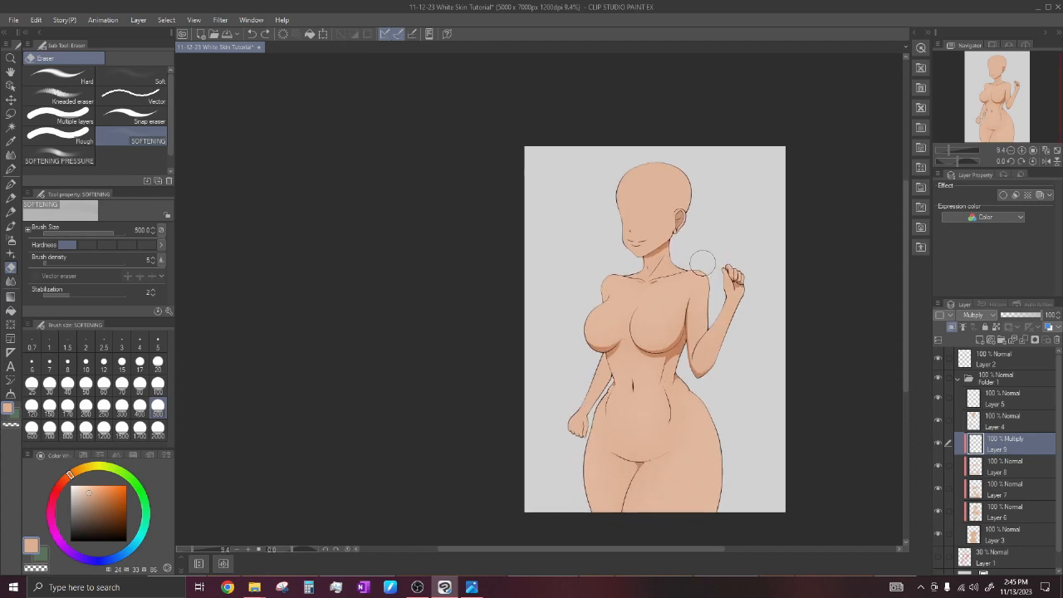
{"action": "scroll", "coordinate": [719, 269], "scroll_direction": "down", "scroll_amount": 1}
{"action": "scroll", "coordinate": [686, 269], "scroll_direction": "down", "scroll_amount": 1}
{"action": "scroll", "coordinate": [704, 313], "scroll_direction": "down", "scroll_amount": 1}
{"action": "scroll", "coordinate": [682, 319], "scroll_direction": "up", "scroll_amount": 1}
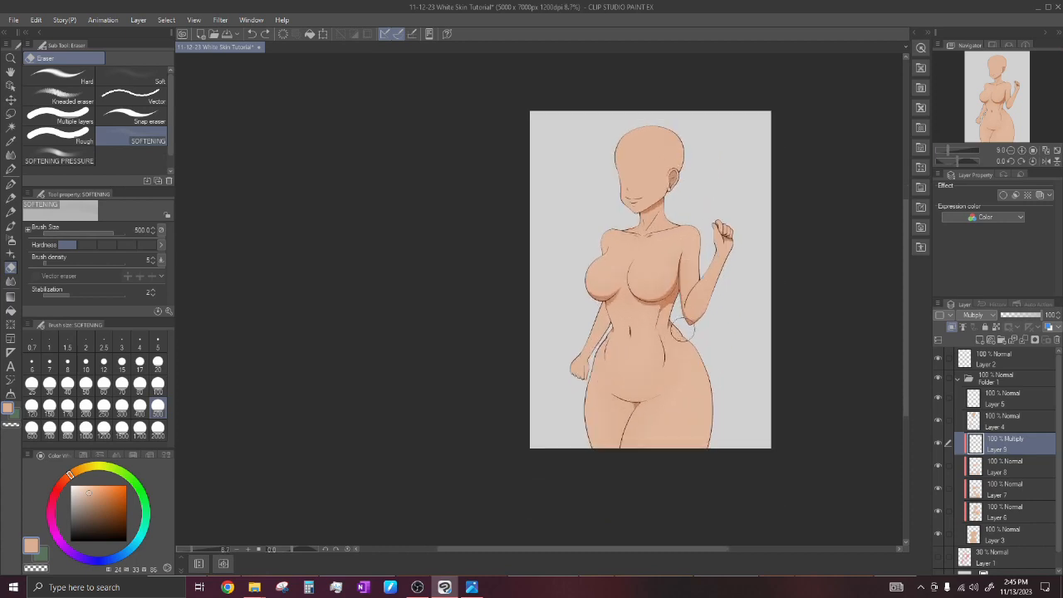
{"action": "left_click", "coordinate": [1018, 465]}
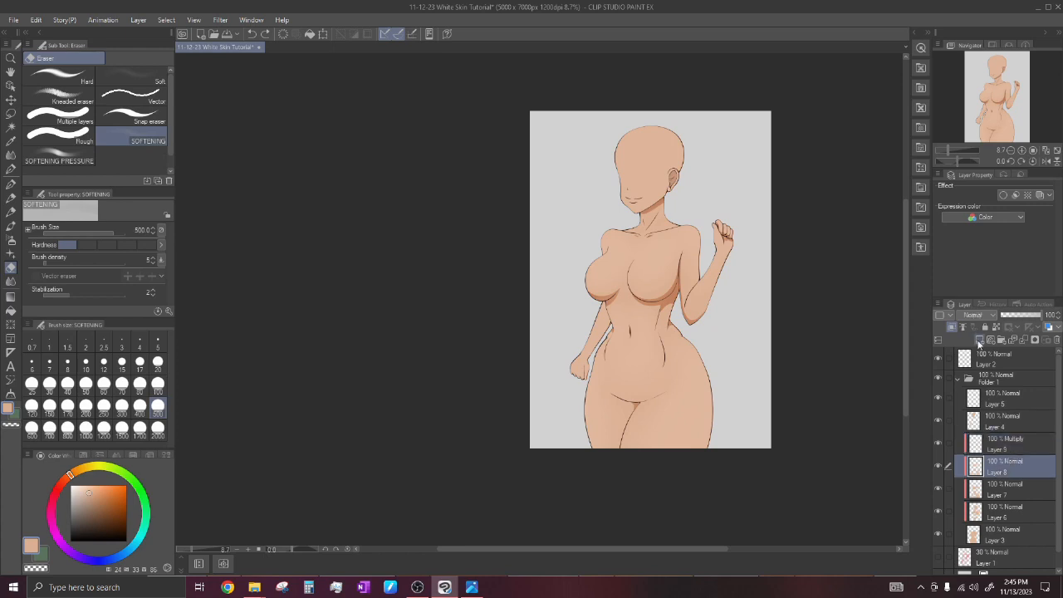
{"action": "left_click", "coordinate": [979, 342]}
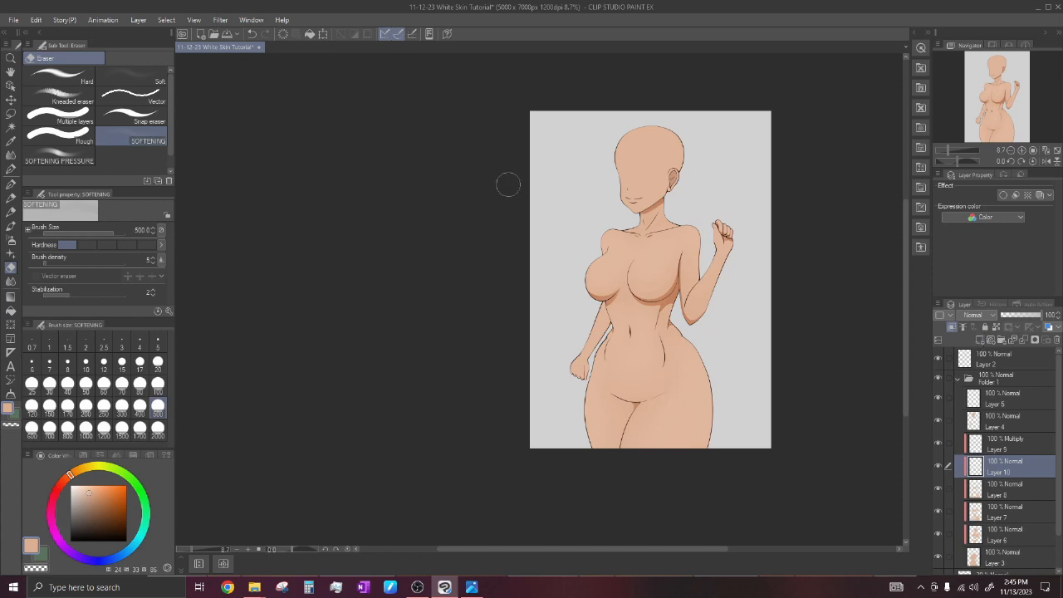
Save the illustration.
{"action": "scroll", "coordinate": [614, 243], "scroll_direction": "down", "scroll_amount": 3}
{"action": "scroll", "coordinate": [669, 243], "scroll_direction": "up", "scroll_amount": 3}
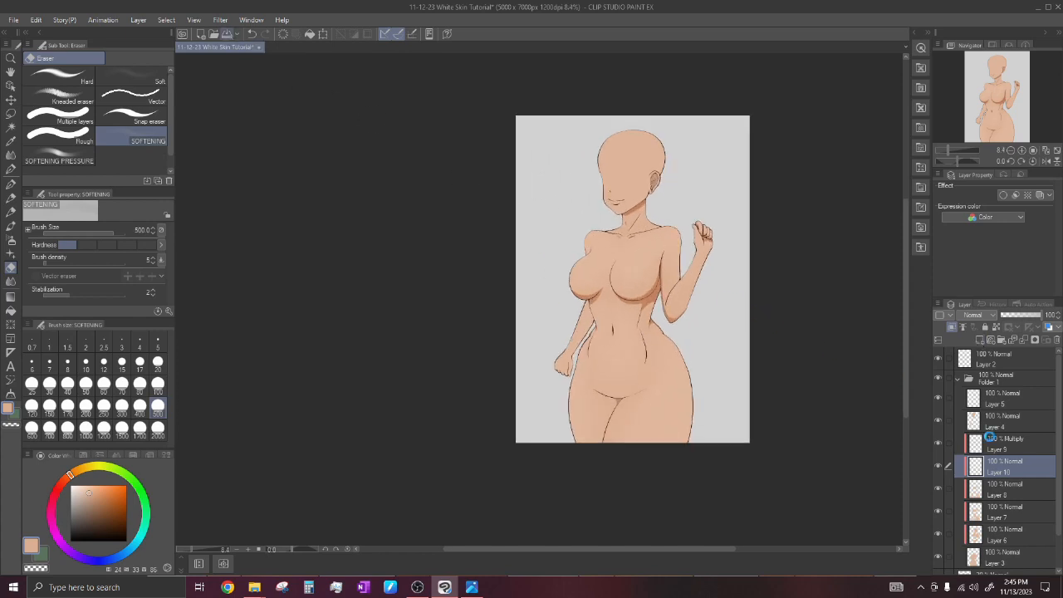
{"action": "scroll", "coordinate": [652, 254], "scroll_direction": "up", "scroll_amount": 3}
{"action": "scroll", "coordinate": [644, 252], "scroll_direction": "down", "scroll_amount": 1}
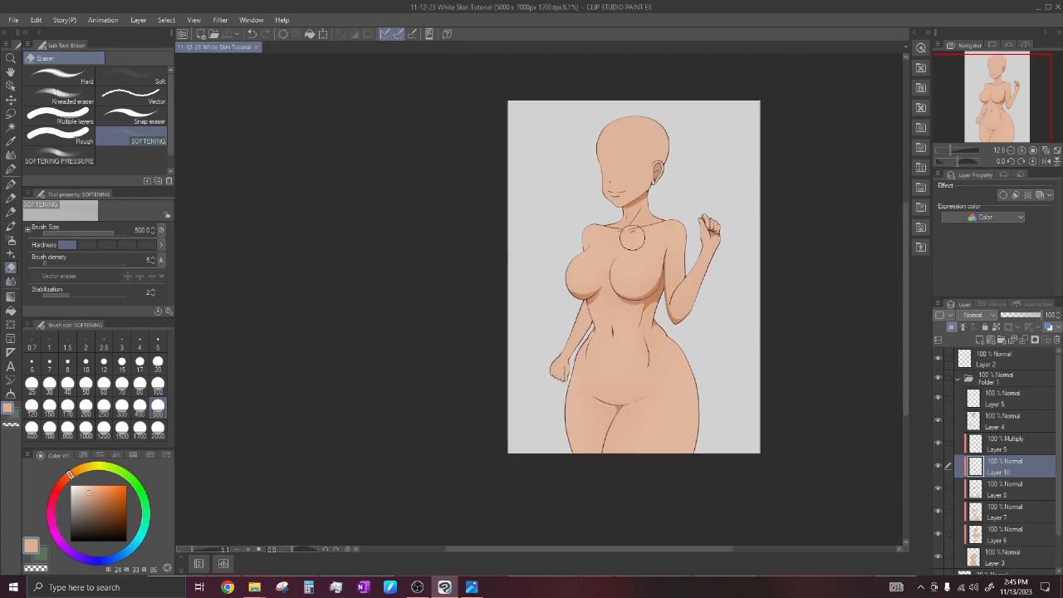
Pick a lighter skin tone (H 25, S 27, V 91) and set the LIGHTING airbrush to brush size 500.
{"action": "scroll", "coordinate": [640, 246], "scroll_direction": "up", "scroll_amount": 2}
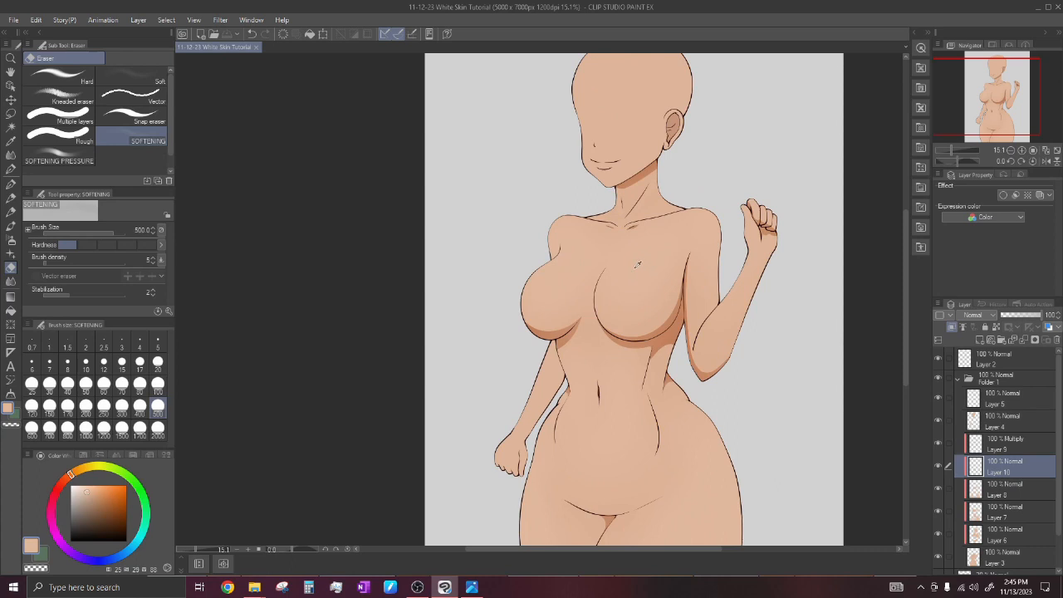
{"action": "scroll", "coordinate": [632, 267], "scroll_direction": "down", "scroll_amount": 1}
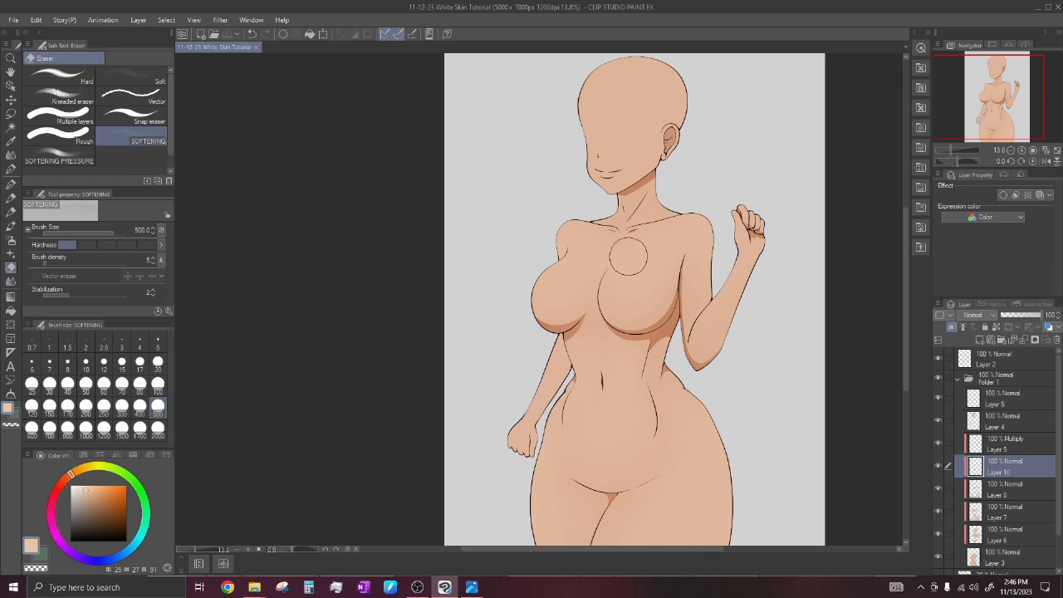
{"action": "left_click", "coordinate": [11, 240]}
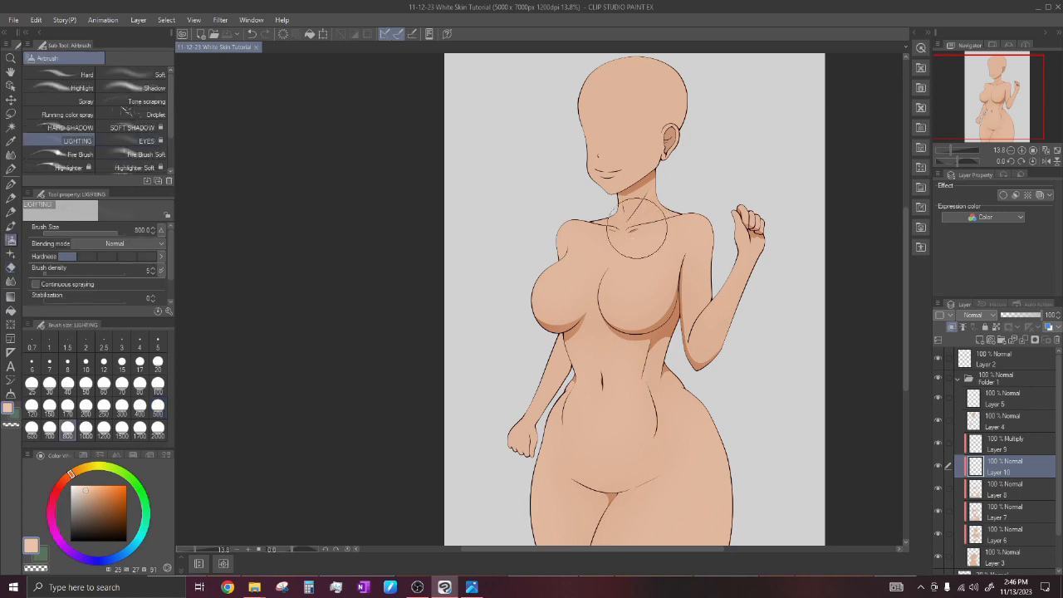
{"action": "scroll", "coordinate": [653, 215], "scroll_direction": "down", "scroll_amount": 3}
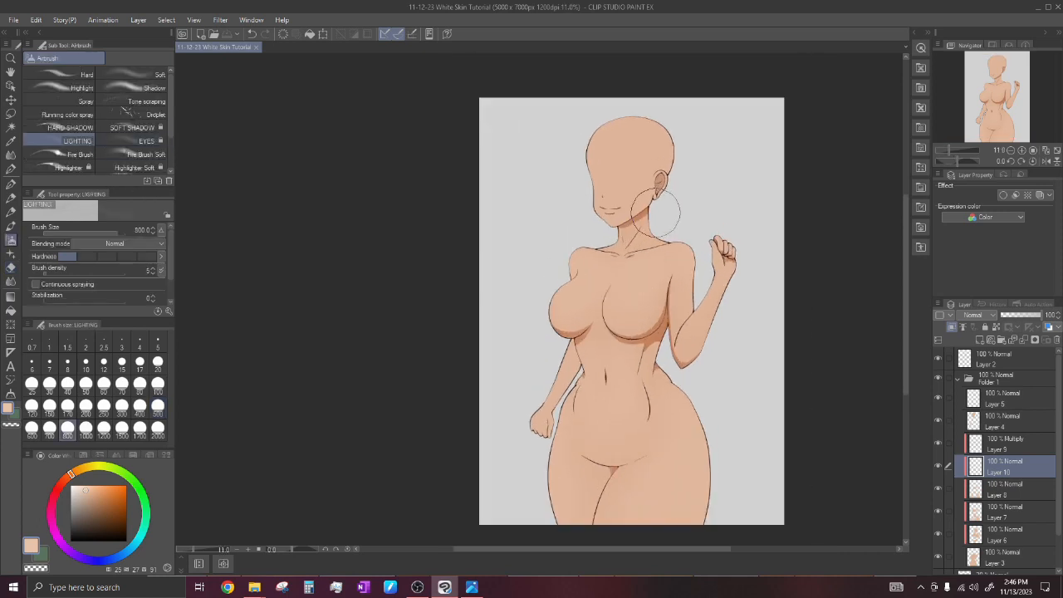
{"action": "scroll", "coordinate": [664, 216], "scroll_direction": "up", "scroll_amount": 1}
{"action": "scroll", "coordinate": [661, 226], "scroll_direction": "down", "scroll_amount": 3}
{"action": "scroll", "coordinate": [638, 234], "scroll_direction": "up", "scroll_amount": 2}
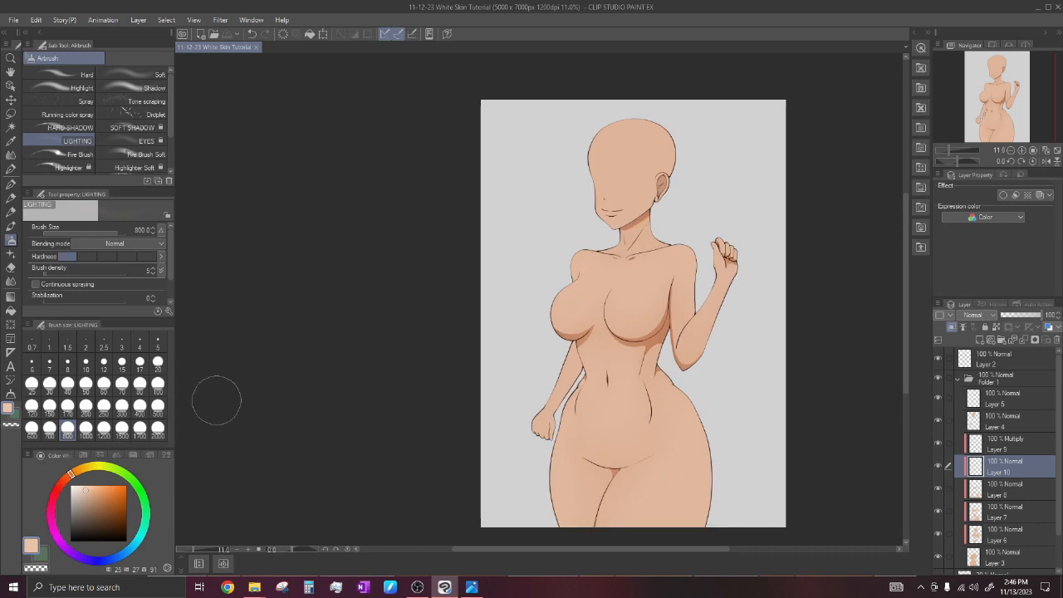
{"action": "left_click", "coordinate": [157, 405]}
Airbrush soft highlights over the lowered arm's shoulder and across the chest.
{"action": "scroll", "coordinate": [588, 253], "scroll_direction": "up", "scroll_amount": 1}
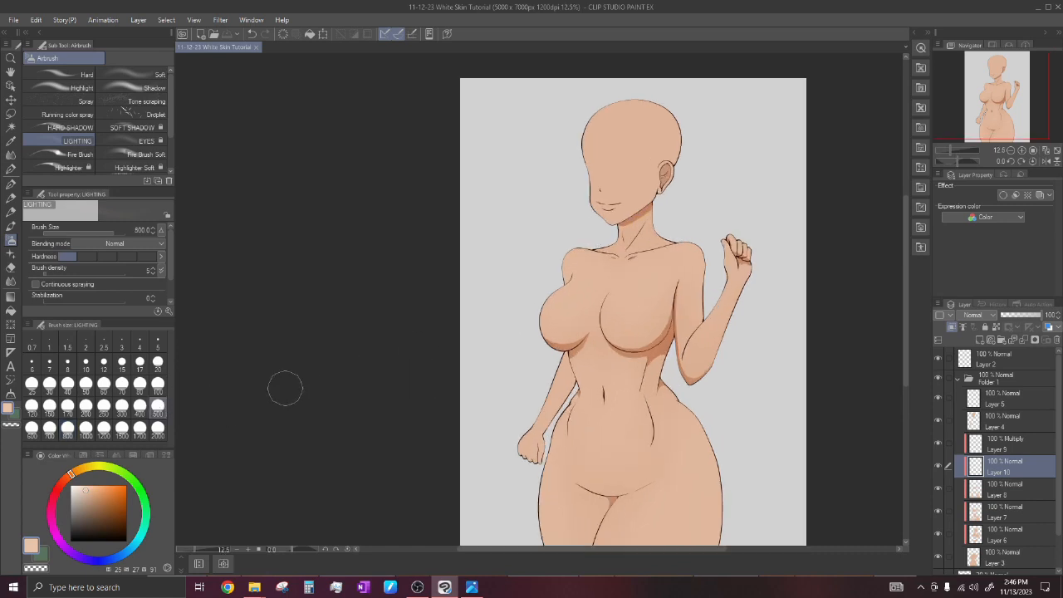
{"action": "scroll", "coordinate": [544, 263], "scroll_direction": "up", "scroll_amount": 3}
{"action": "mouse_move", "coordinate": [481, 237]}
{"action": "left_mouse_down"}
{"action": "mouse_move", "coordinate": [523, 269]}
{"action": "mouse_move", "coordinate": [465, 343]}
{"action": "mouse_move", "coordinate": [539, 311]}
{"action": "left_mouse_up"}
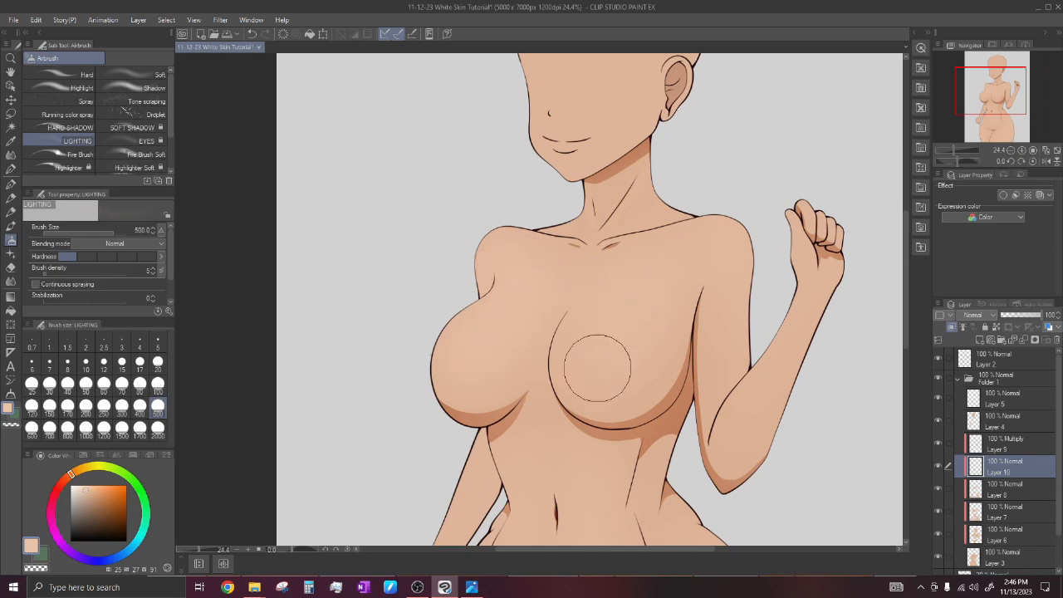
{"action": "scroll", "coordinate": [734, 219], "scroll_direction": "down", "scroll_amount": 4}
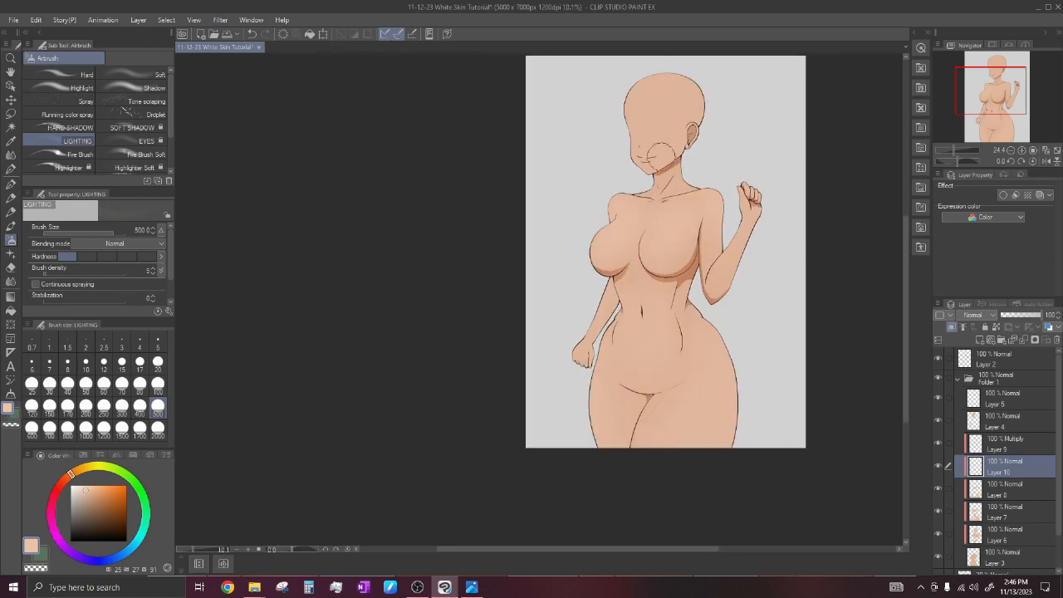
{"action": "scroll", "coordinate": [621, 349], "scroll_direction": "up", "scroll_amount": 1}
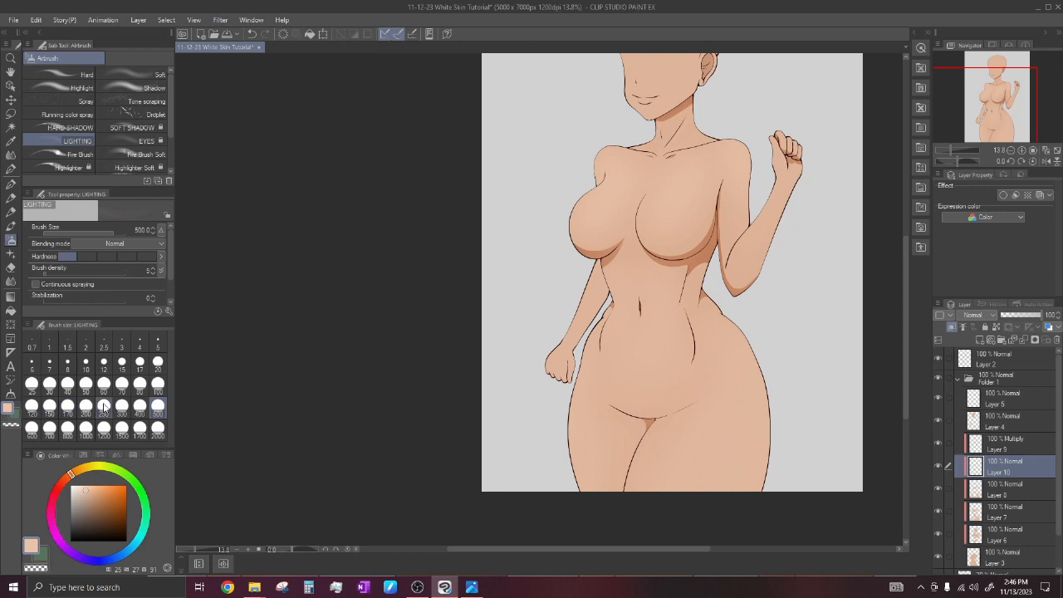
Airbrush smaller highlights over the waist and abdomen with the LIGHTING brush at size 250.
{"action": "left_click", "coordinate": [104, 405]}
{"action": "scroll", "coordinate": [656, 272], "scroll_direction": "up", "scroll_amount": 2}
{"action": "scroll", "coordinate": [618, 307], "scroll_direction": "down", "scroll_amount": 1}
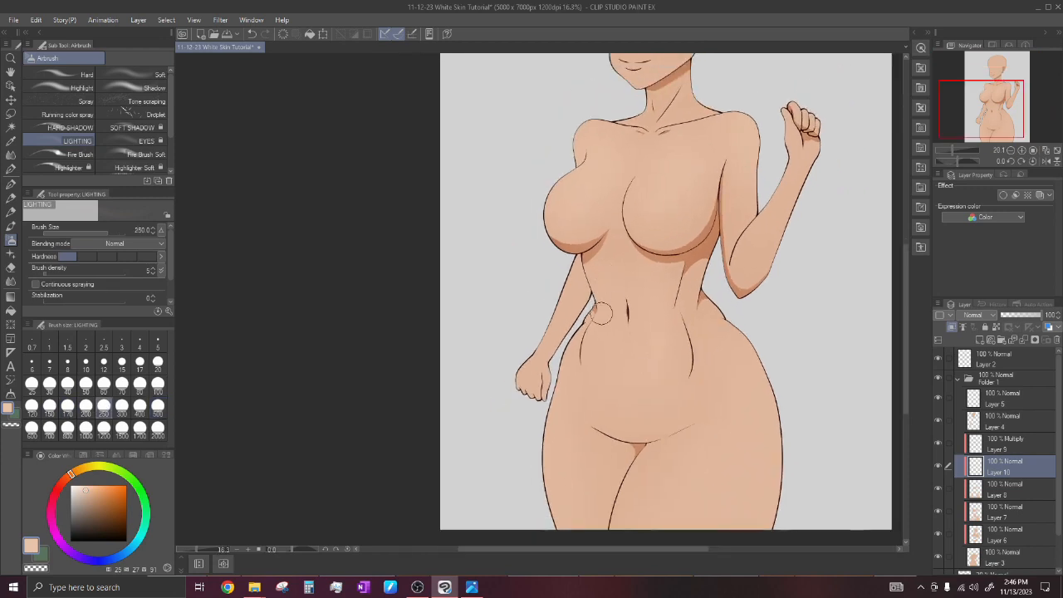
{"action": "scroll", "coordinate": [608, 307], "scroll_direction": "up", "scroll_amount": 1}
{"action": "scroll", "coordinate": [599, 251], "scroll_direction": "down", "scroll_amount": 2}
{"action": "scroll", "coordinate": [590, 363], "scroll_direction": "up", "scroll_amount": 1}
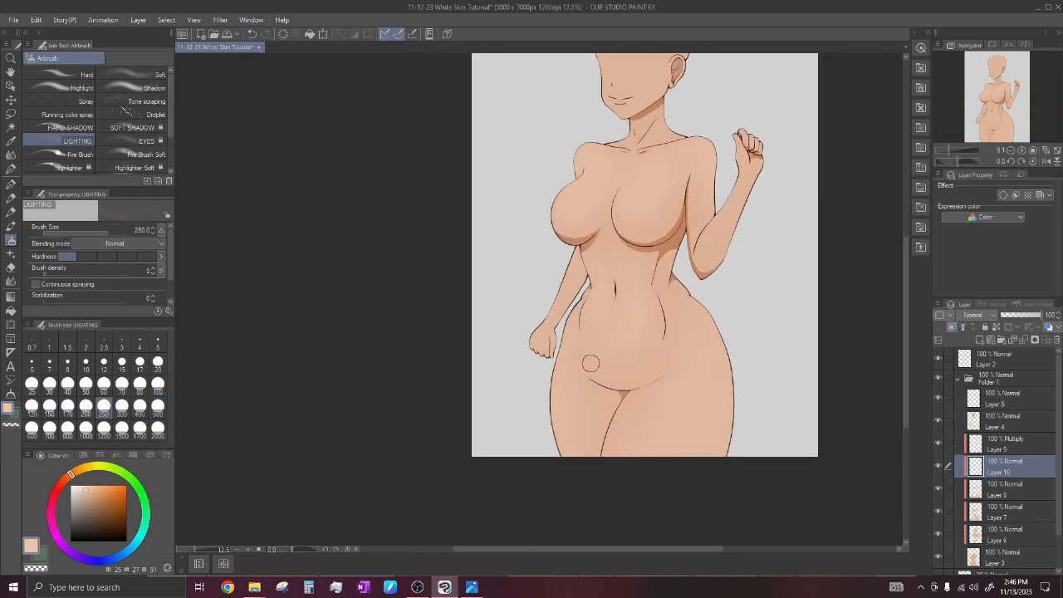
Airbrush broader highlights across the abdomen, hips and thighs with the LIGHTING brush at sizes 500 and 1000.
{"action": "left_click", "coordinate": [158, 406]}
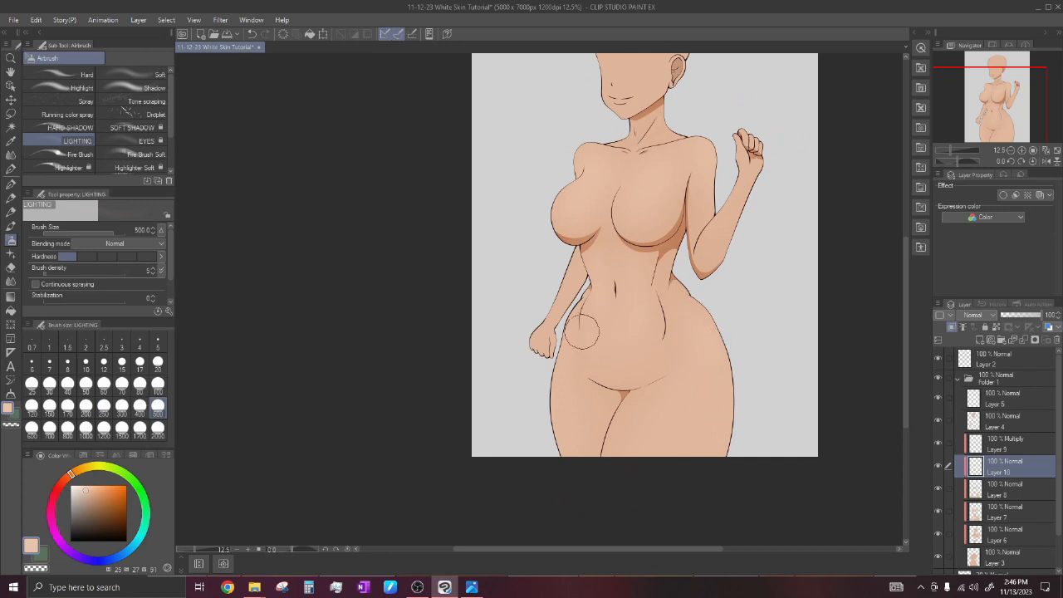
{"action": "left_click", "coordinate": [86, 428]}
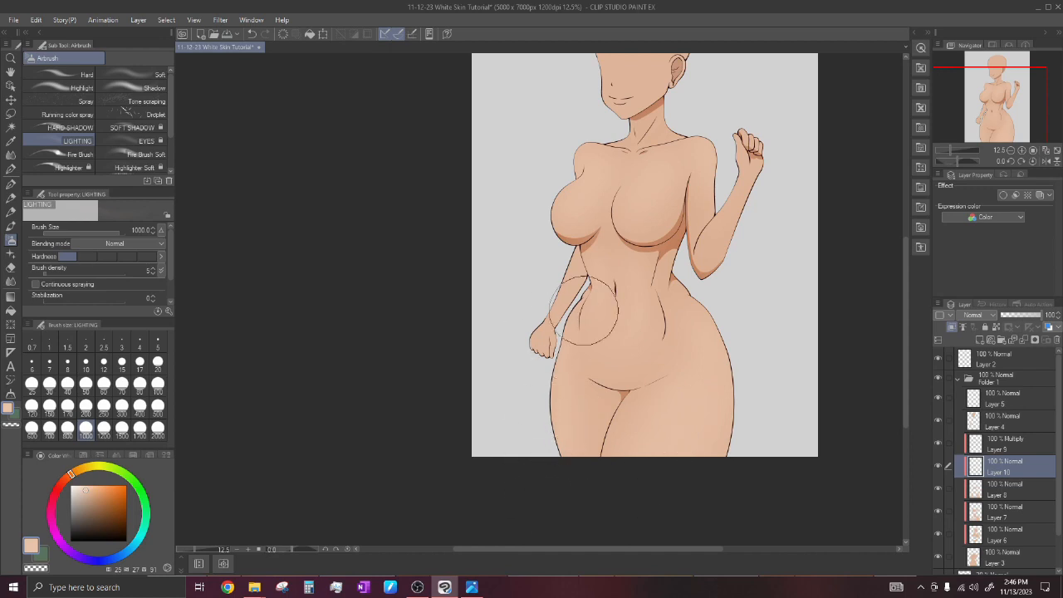
{"action": "scroll", "coordinate": [584, 308], "scroll_direction": "down", "scroll_amount": 3}
{"action": "scroll", "coordinate": [644, 290], "scroll_direction": "up", "scroll_amount": 3}
Highlight the raised arm's shoulder area at brush size 500 and the neck at brush size 50.
{"action": "left_click", "coordinate": [158, 406]}
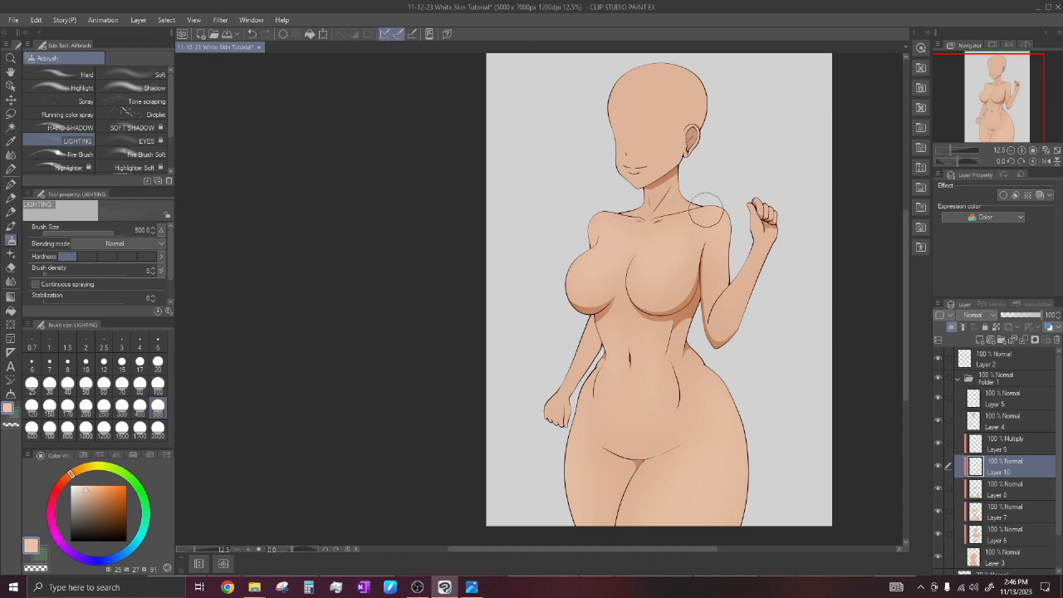
{"action": "left_click_drag", "start_coordinate": [737, 195], "coordinate": [748, 188]}
{"action": "left_click", "coordinate": [85, 383]}
{"action": "scroll", "coordinate": [653, 214], "scroll_direction": "up", "scroll_amount": 4}
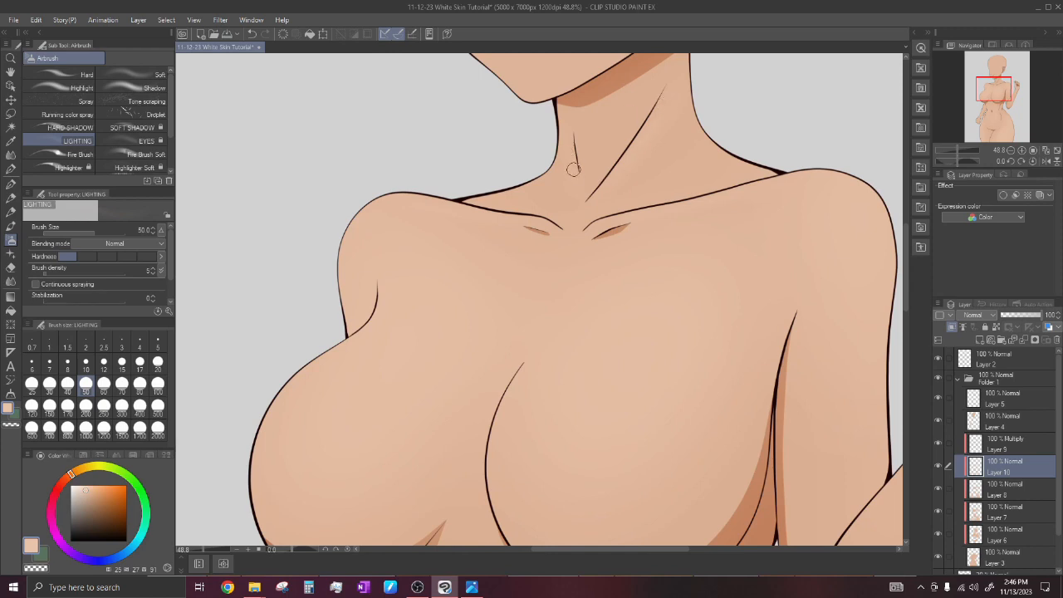
{"action": "scroll", "coordinate": [680, 257], "scroll_direction": "down", "scroll_amount": 6}
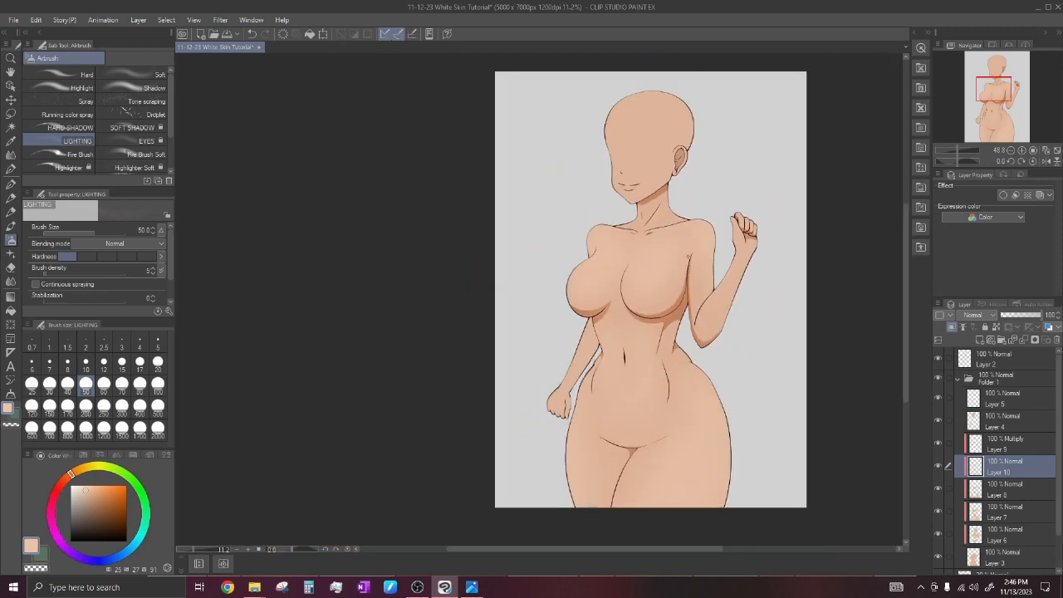
{"action": "scroll", "coordinate": [735, 304], "scroll_direction": "up", "scroll_amount": 2}
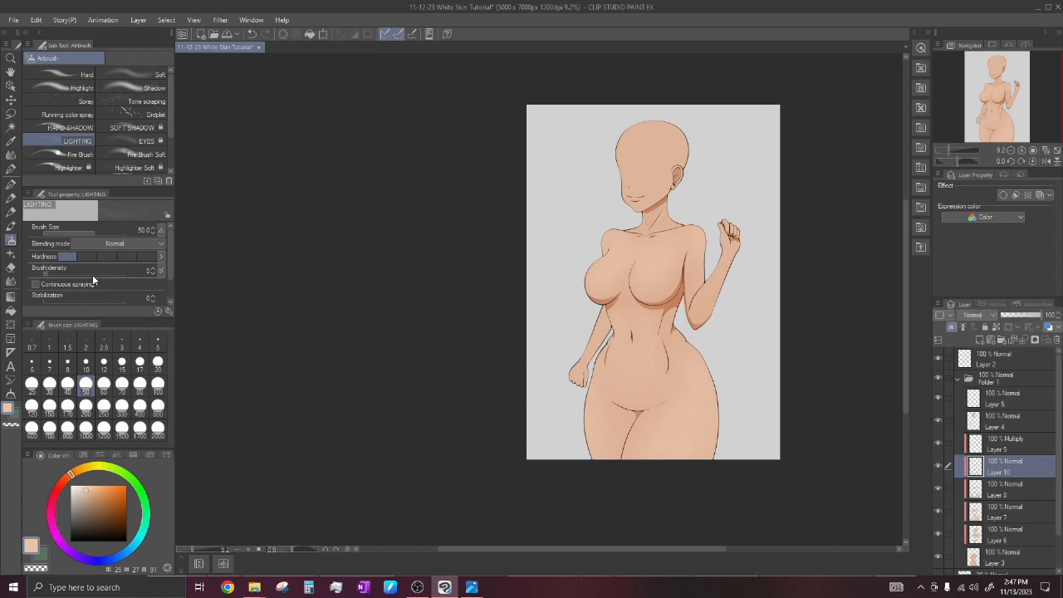
Soften the highlights across the torso and thighs with the SOFTENING eraser at brush size 1000.
{"action": "left_click", "coordinate": [11, 268]}
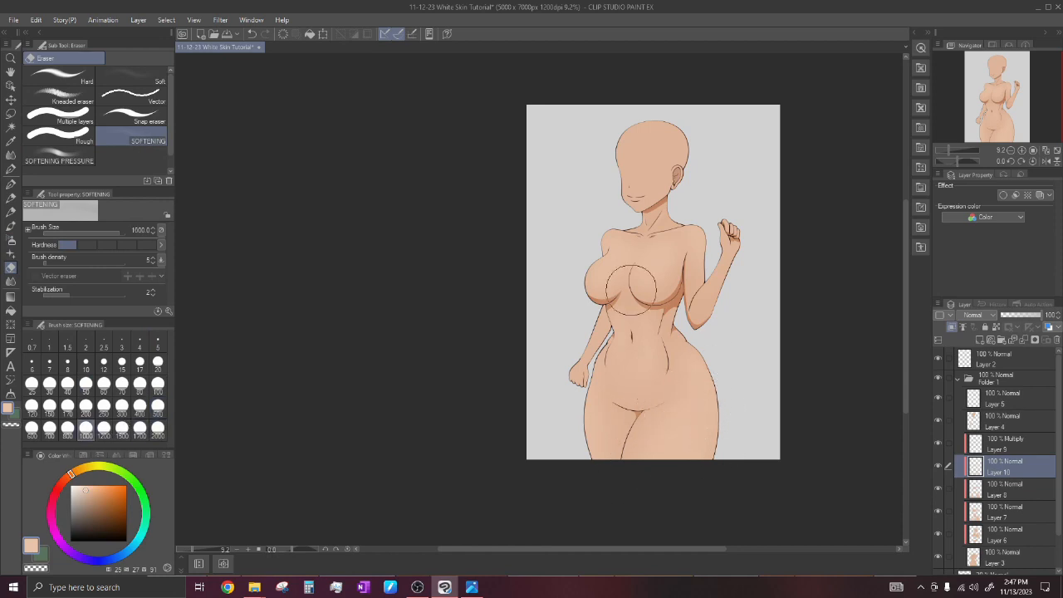
{"action": "scroll", "coordinate": [633, 308], "scroll_direction": "up", "scroll_amount": 1}
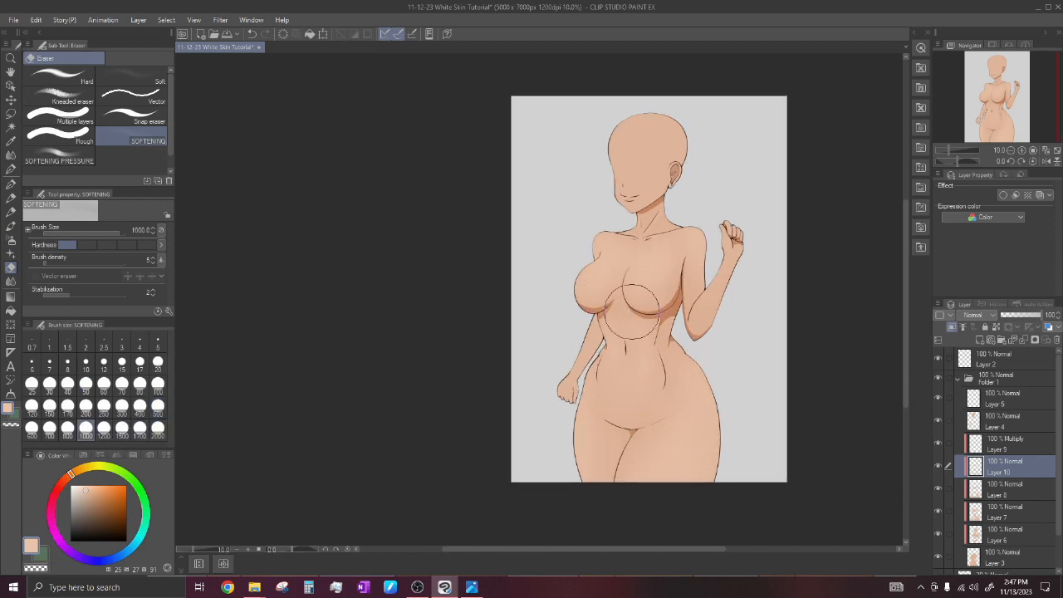
{"action": "scroll", "coordinate": [734, 270], "scroll_direction": "down", "scroll_amount": 1}
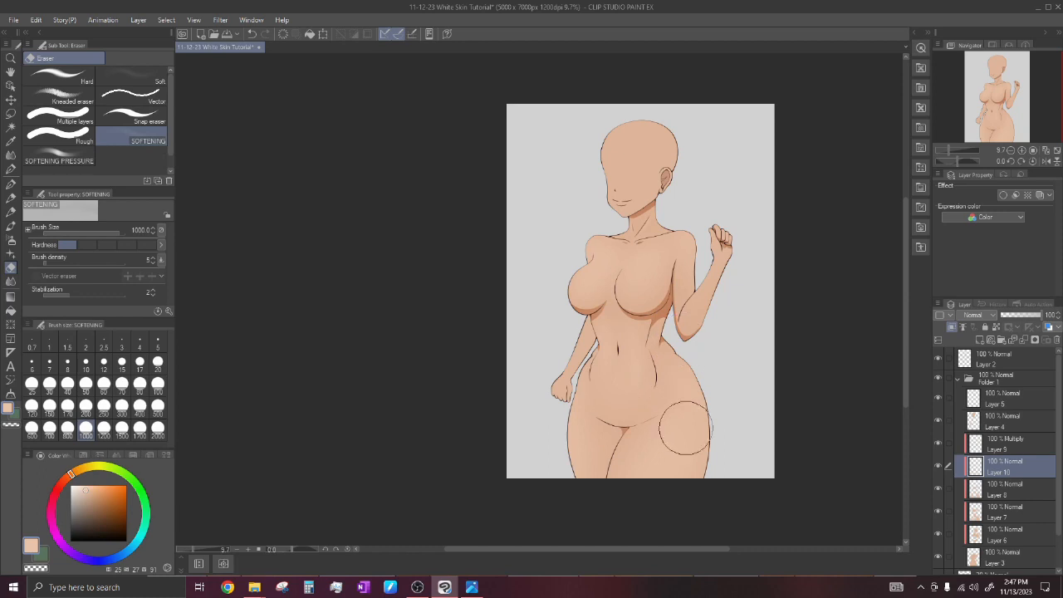
Compare the figure with and without the Layer 10 highlights and inspect it at several magnifications.
{"action": "left_click", "coordinate": [940, 468]}
{"action": "scroll", "coordinate": [592, 288], "scroll_direction": "down", "scroll_amount": 2}
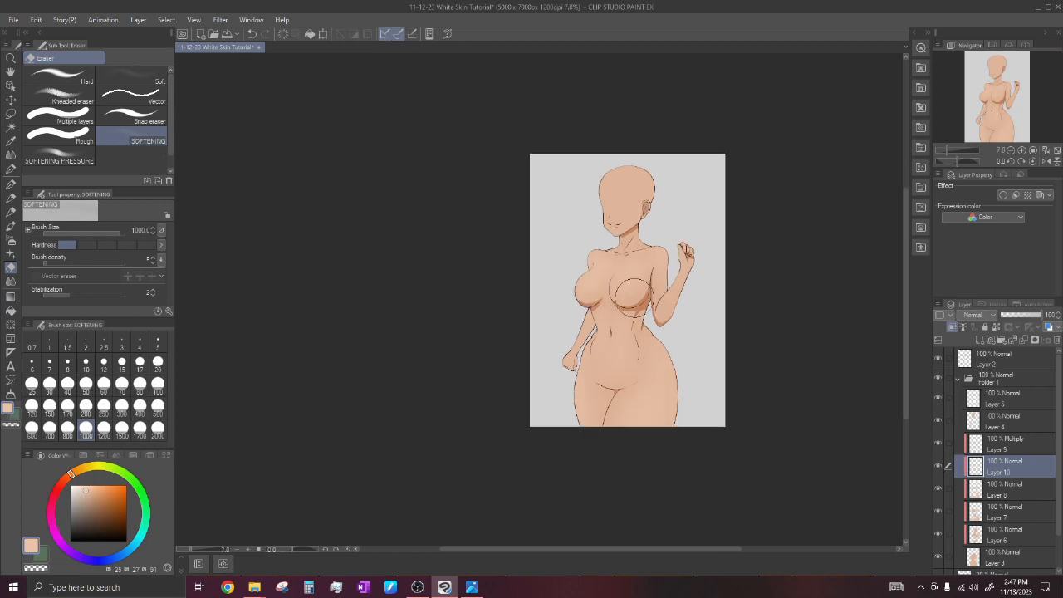
{"action": "scroll", "coordinate": [633, 296], "scroll_direction": "up", "scroll_amount": 5}
{"action": "scroll", "coordinate": [650, 314], "scroll_direction": "down", "scroll_amount": 4}
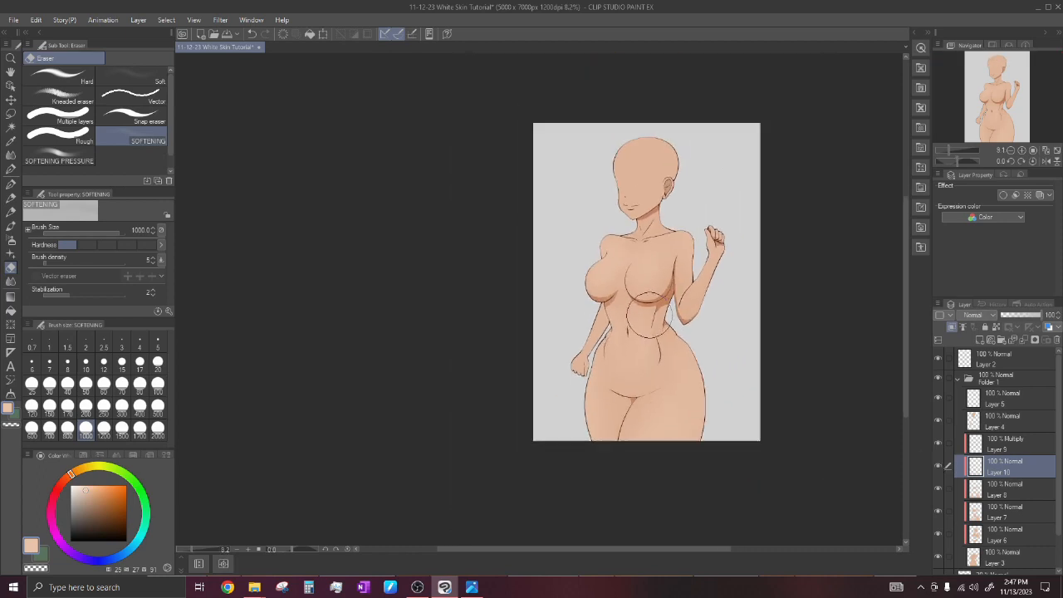
{"action": "scroll", "coordinate": [646, 315], "scroll_direction": "up", "scroll_amount": 3}
{"action": "scroll", "coordinate": [682, 317], "scroll_direction": "down", "scroll_amount": 3}
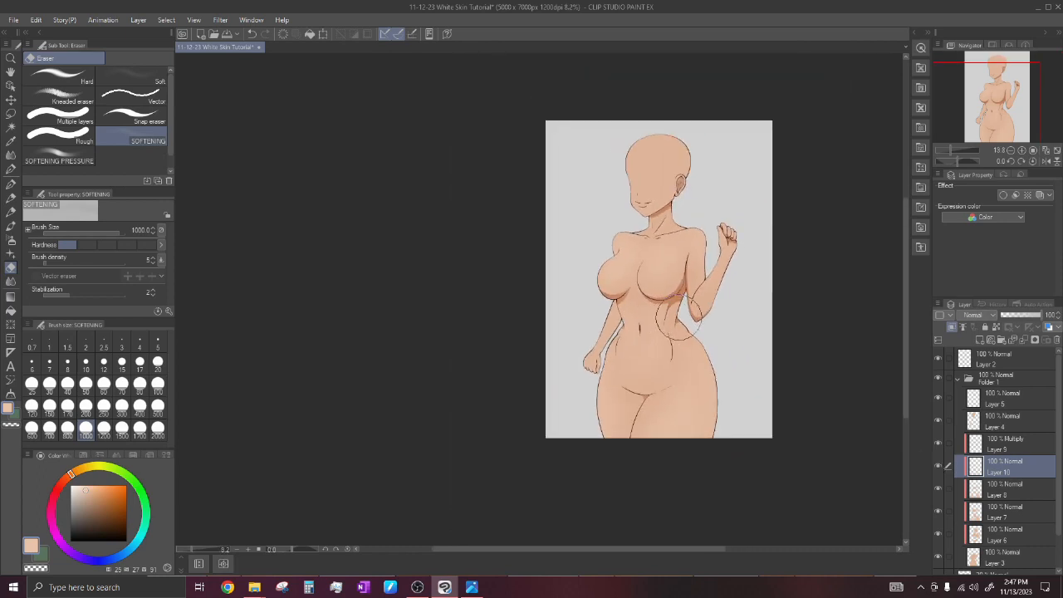
{"action": "scroll", "coordinate": [674, 319], "scroll_direction": "down", "scroll_amount": 2}
{"action": "scroll", "coordinate": [671, 278], "scroll_direction": "up", "scroll_amount": 1}
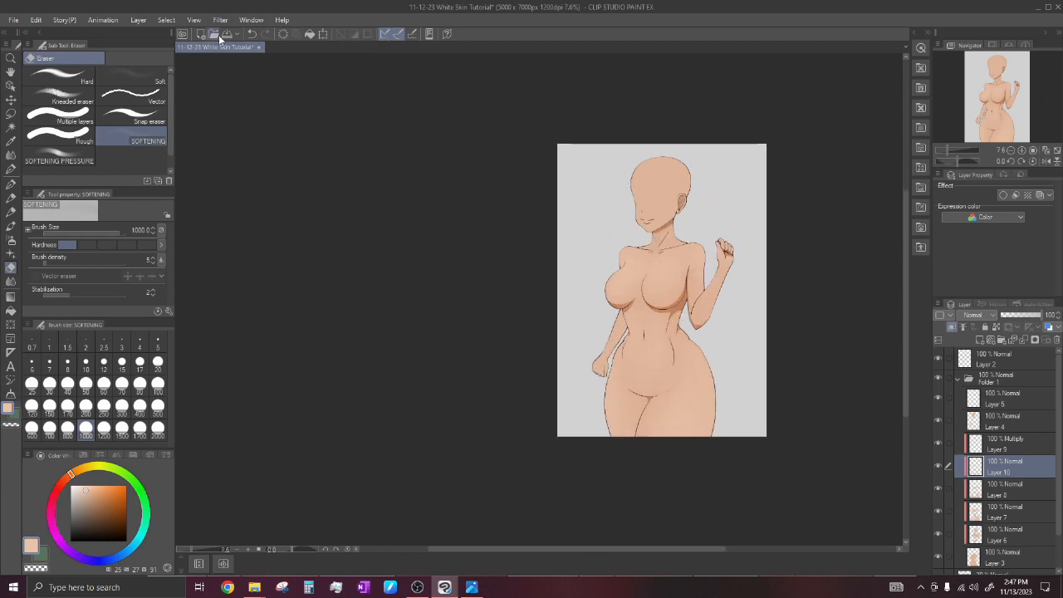
Save the illustration and add a new clipped layer directly above Layer 10.
{"action": "scroll", "coordinate": [747, 282], "scroll_direction": "down", "scroll_amount": 1}
{"action": "scroll", "coordinate": [780, 332], "scroll_direction": "up", "scroll_amount": 2}
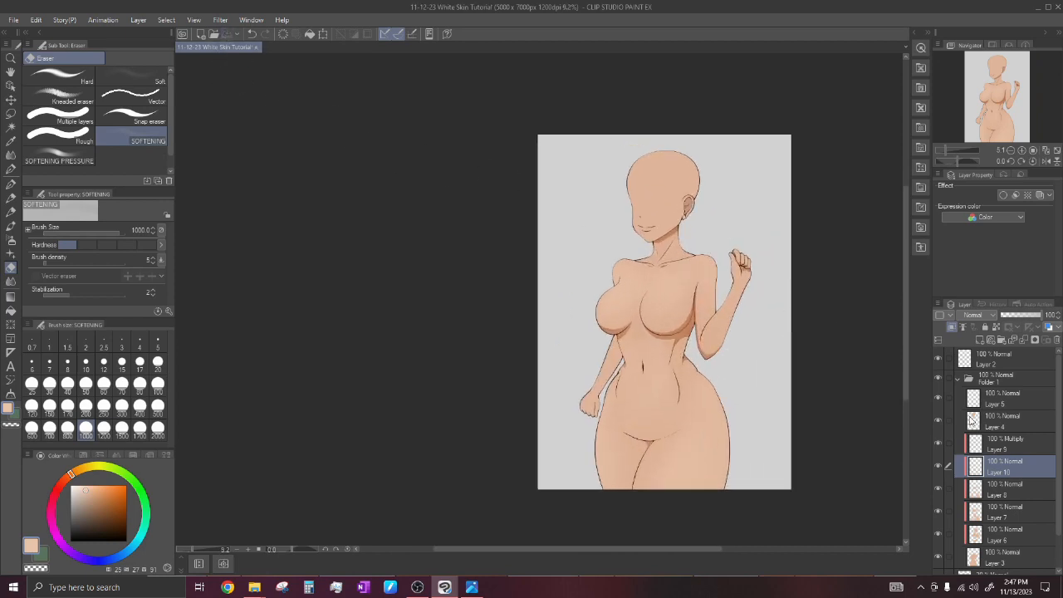
{"action": "left_click", "coordinate": [937, 553]}
{"action": "left_click", "coordinate": [937, 553]}
{"action": "left_click", "coordinate": [937, 554]}
{"action": "left_click", "coordinate": [937, 554]}
{"action": "left_click", "coordinate": [982, 344]}
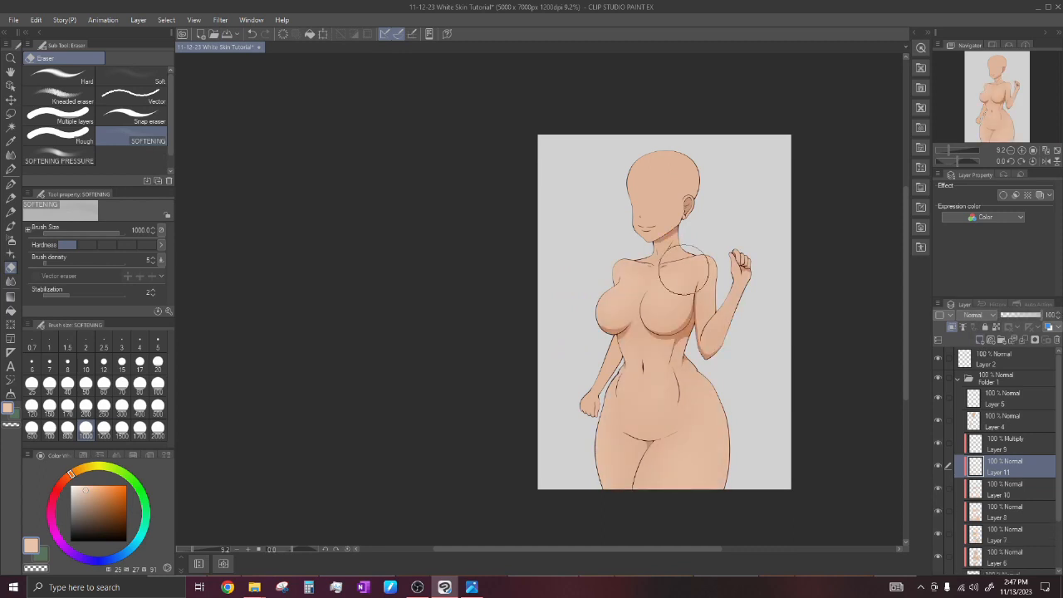
Set the HARD SHADOW airbrush to size 50 with a lighter skin tone (H 24, S 21, V 95), and save the illustration.
{"action": "scroll", "coordinate": [596, 267], "scroll_direction": "up", "scroll_amount": 5}
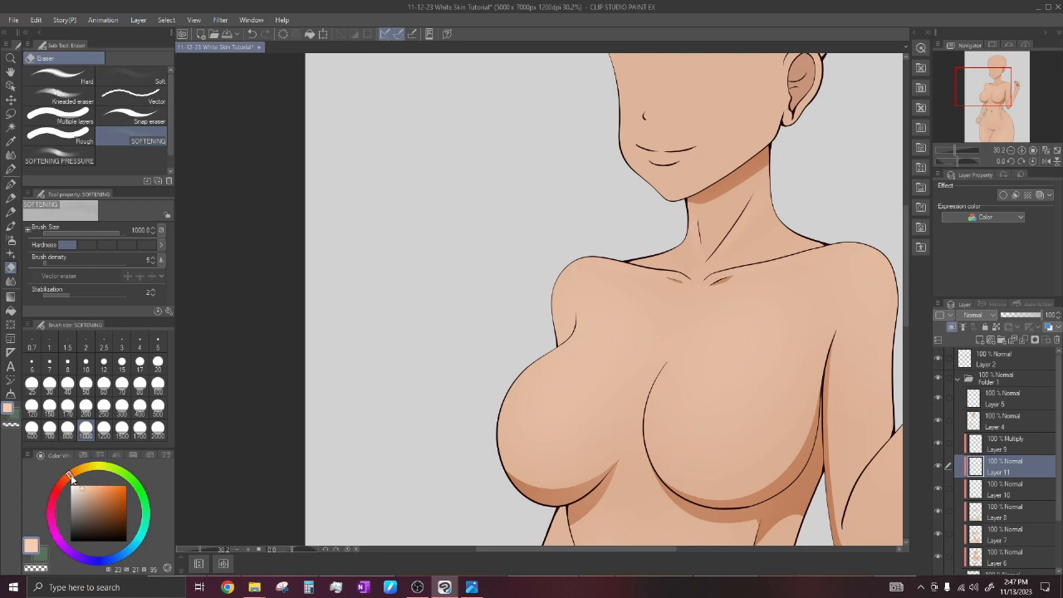
{"action": "left_click", "coordinate": [10, 239]}
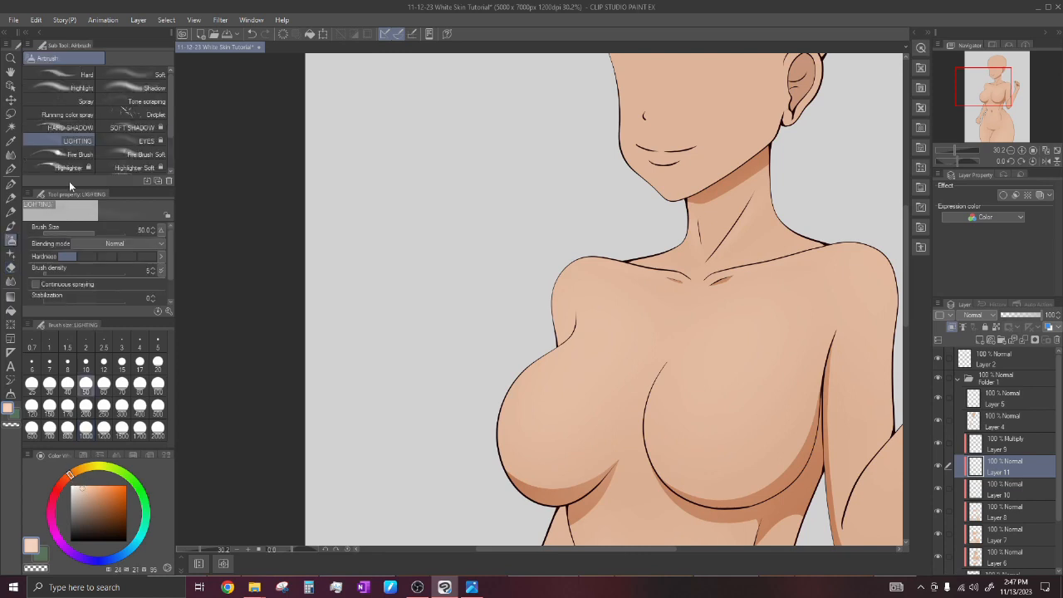
{"action": "left_click", "coordinate": [70, 127]}
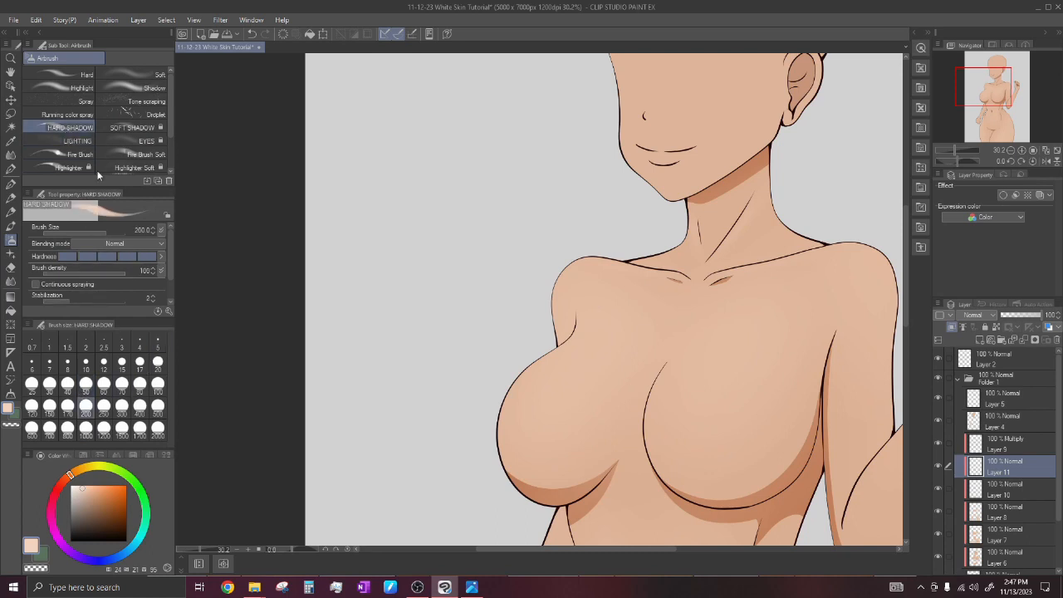
{"action": "left_click", "coordinate": [86, 385]}
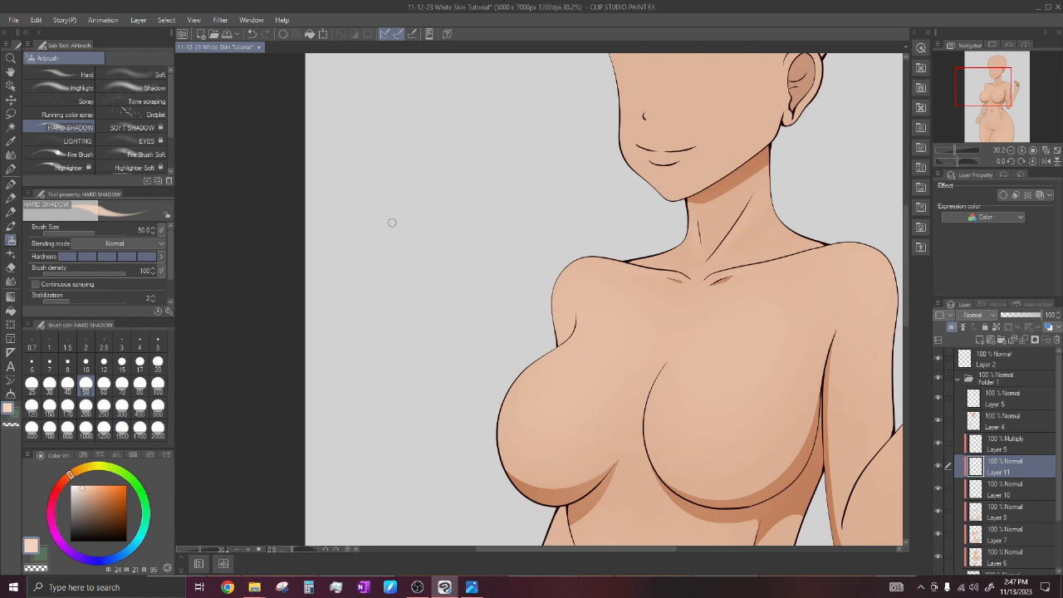
{"action": "left_click", "coordinate": [227, 35]}
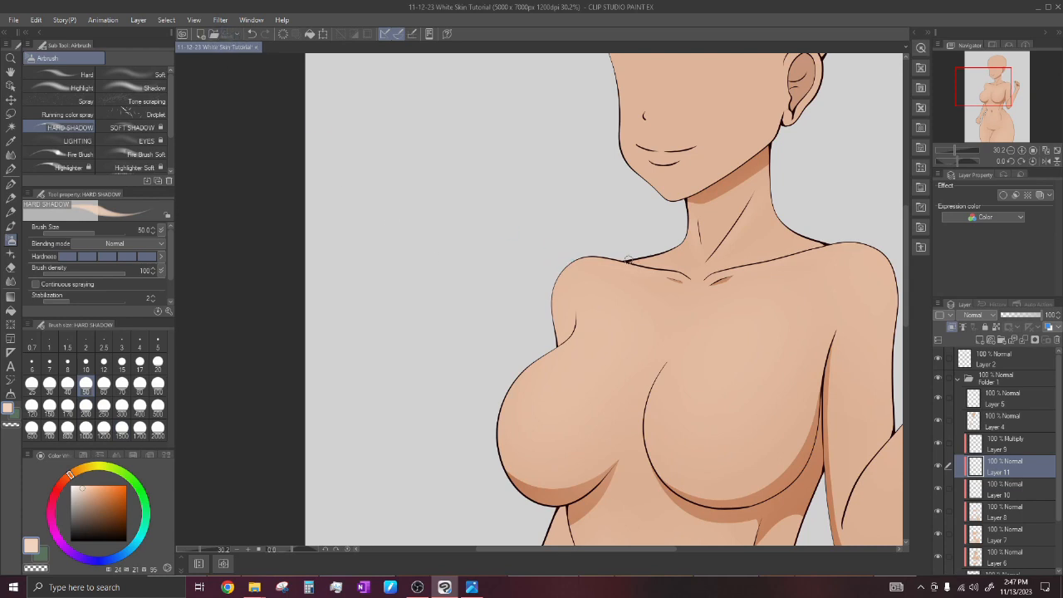
{"action": "scroll", "coordinate": [627, 260], "scroll_direction": "up", "scroll_amount": 3}
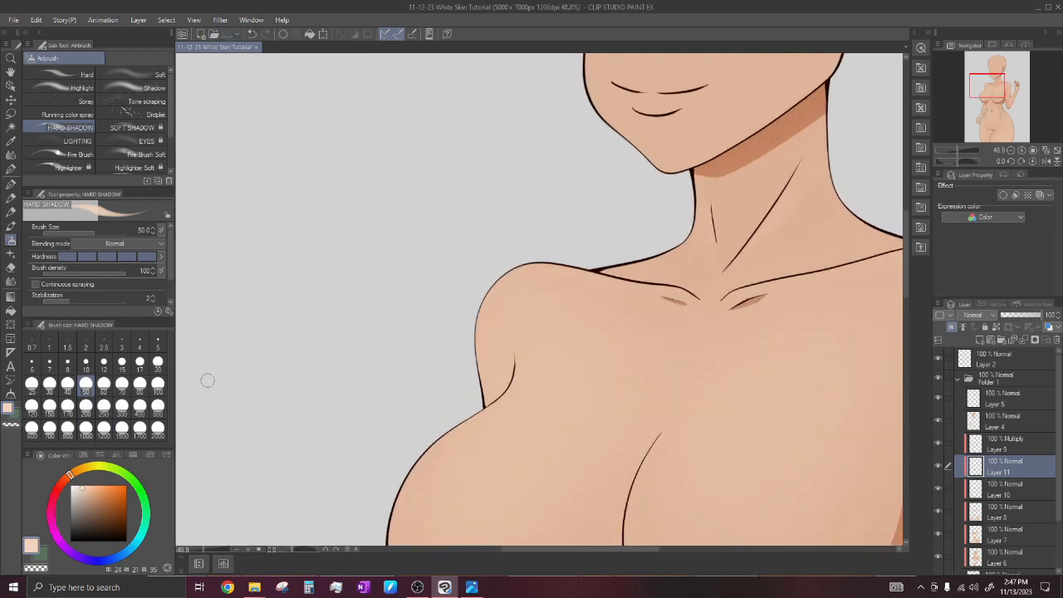
Set the HARD SHADOW airbrush size to 50 and paint a light rim highlight along the outer edge of the lowered arm's shoulder.
{"action": "left_click", "coordinate": [158, 385]}
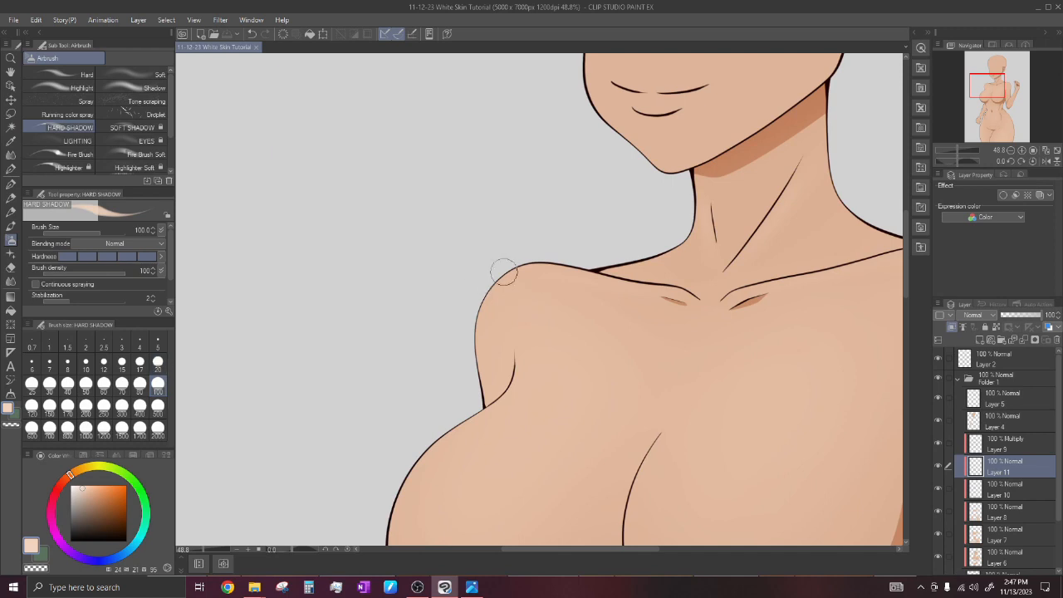
{"action": "scroll", "coordinate": [641, 337], "scroll_direction": "down", "scroll_amount": 1}
{"action": "scroll", "coordinate": [656, 315], "scroll_direction": "up", "scroll_amount": 1}
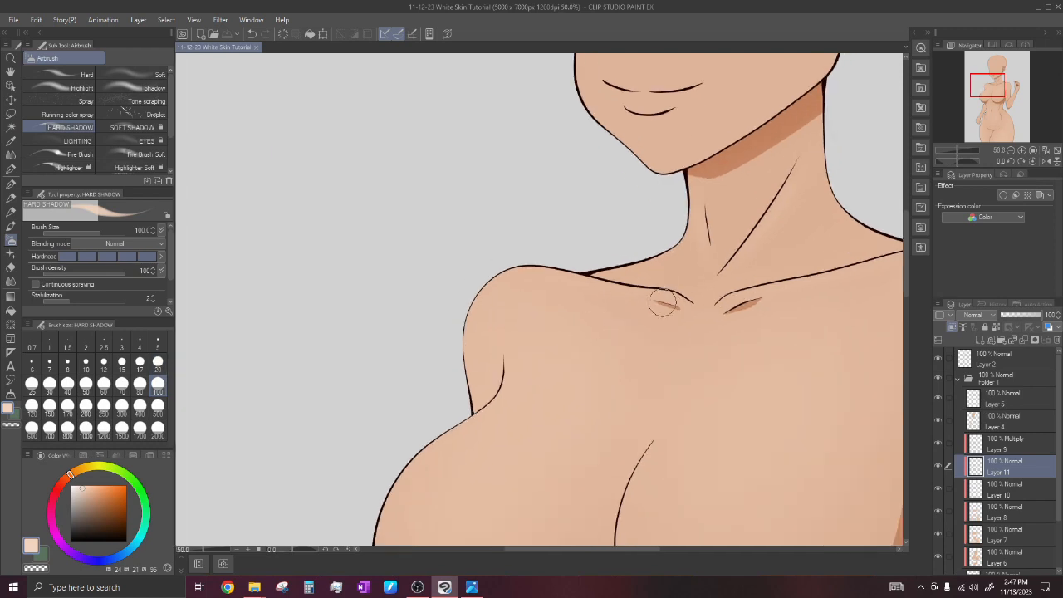
{"action": "left_click", "coordinate": [86, 385]}
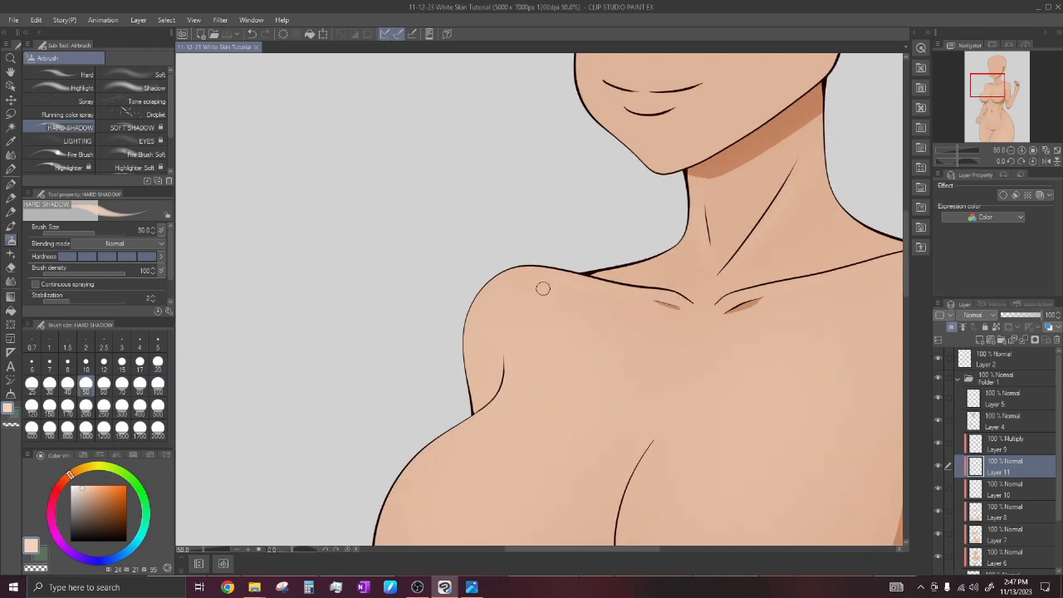
{"action": "scroll", "coordinate": [542, 288], "scroll_direction": "down", "scroll_amount": 3}
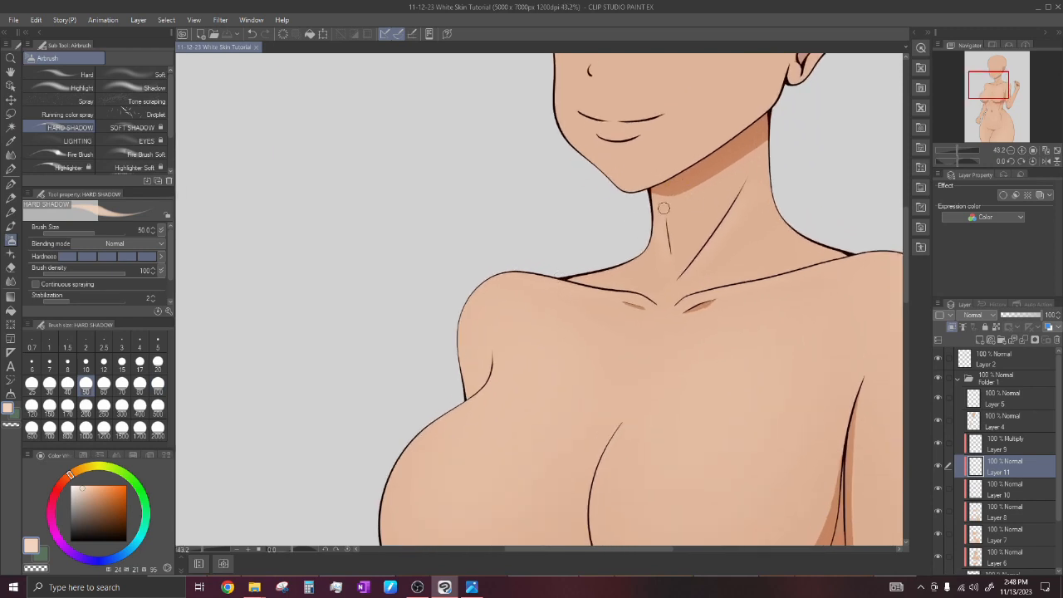
{"action": "scroll", "coordinate": [526, 304], "scroll_direction": "up", "scroll_amount": 3}
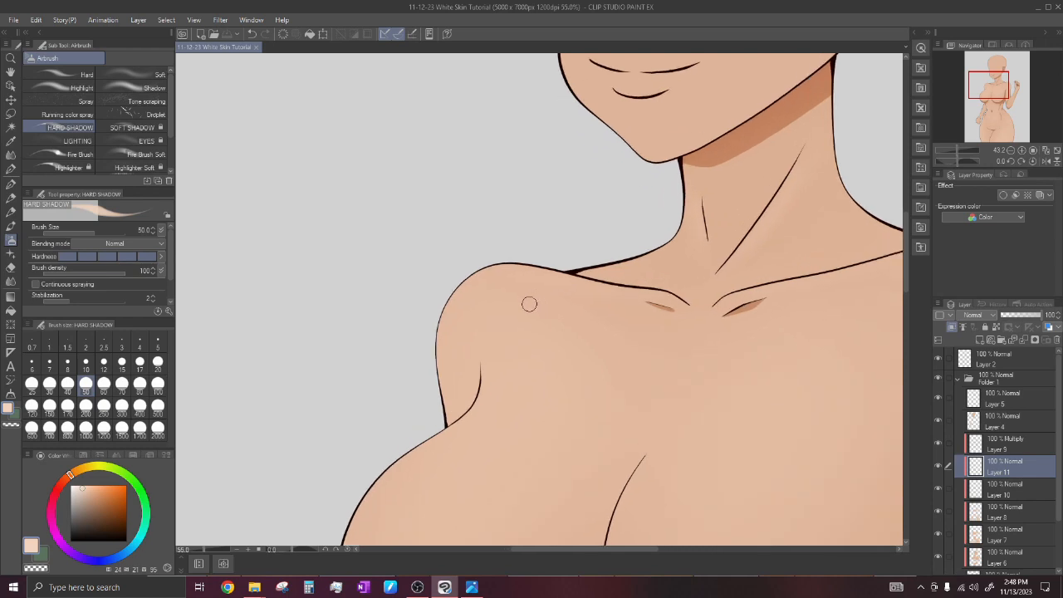
{"action": "scroll", "coordinate": [432, 365], "scroll_direction": "up", "scroll_amount": 1}
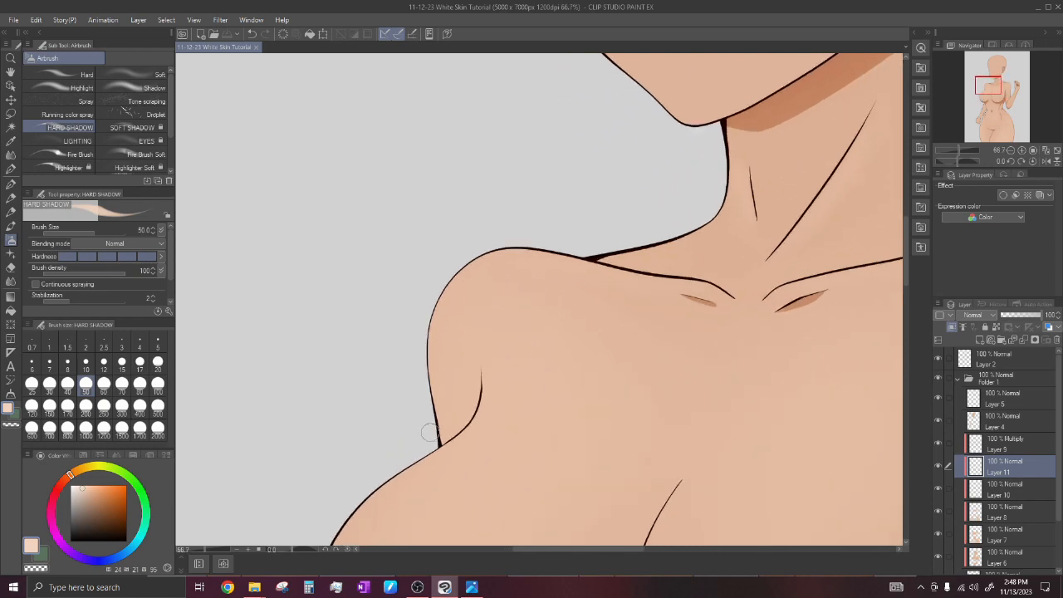
{"action": "key", "text": "ctrl+z"}
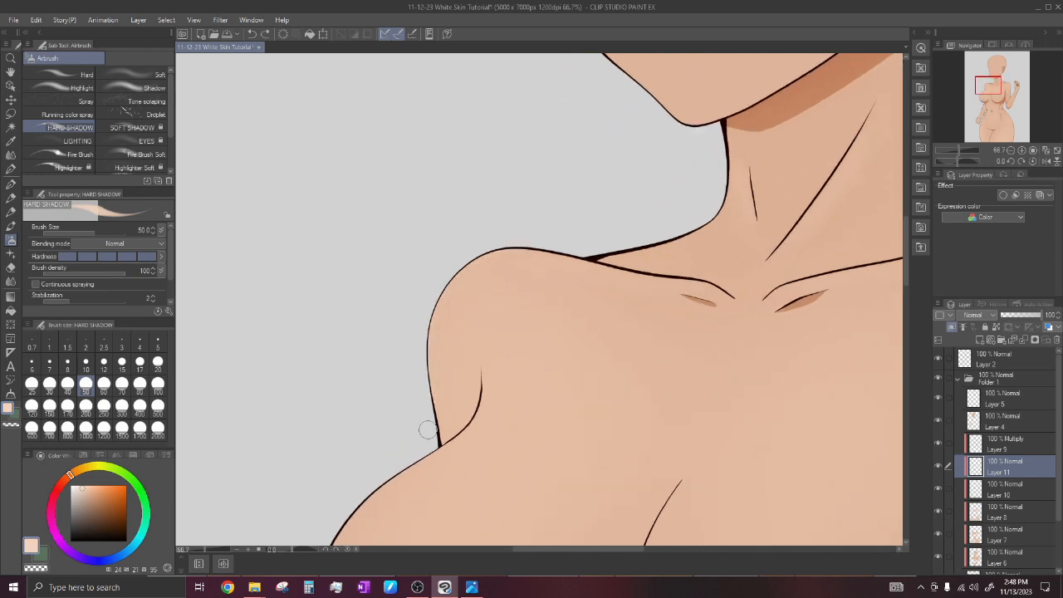
{"action": "scroll", "coordinate": [531, 203], "scroll_direction": "down", "scroll_amount": 5}
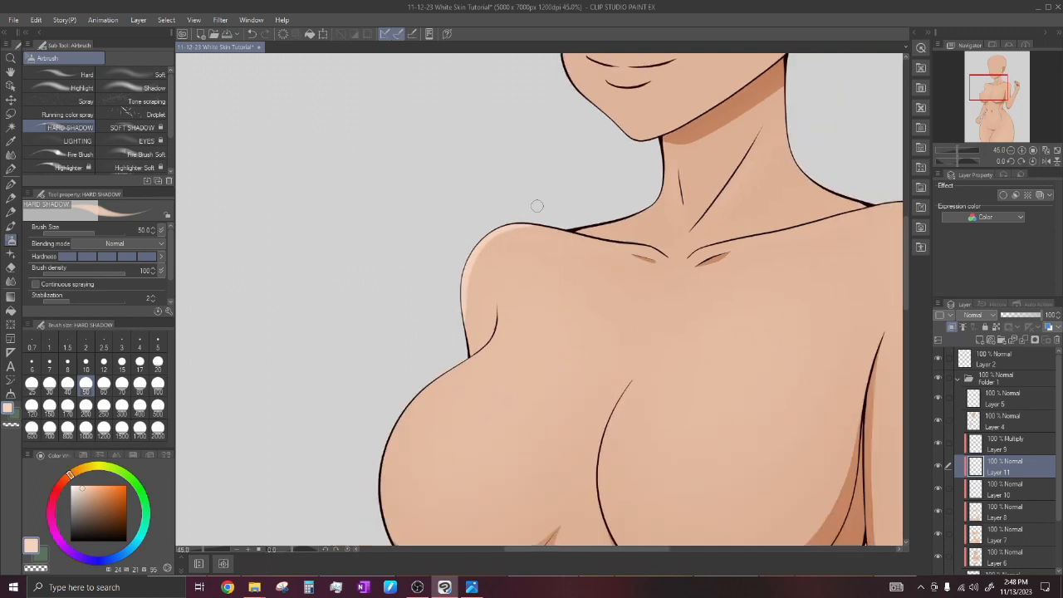
Paint a rim highlight along the outer upper contour of the chest on the lowered arm's side.
{"action": "scroll", "coordinate": [469, 303], "scroll_direction": "up", "scroll_amount": 2}
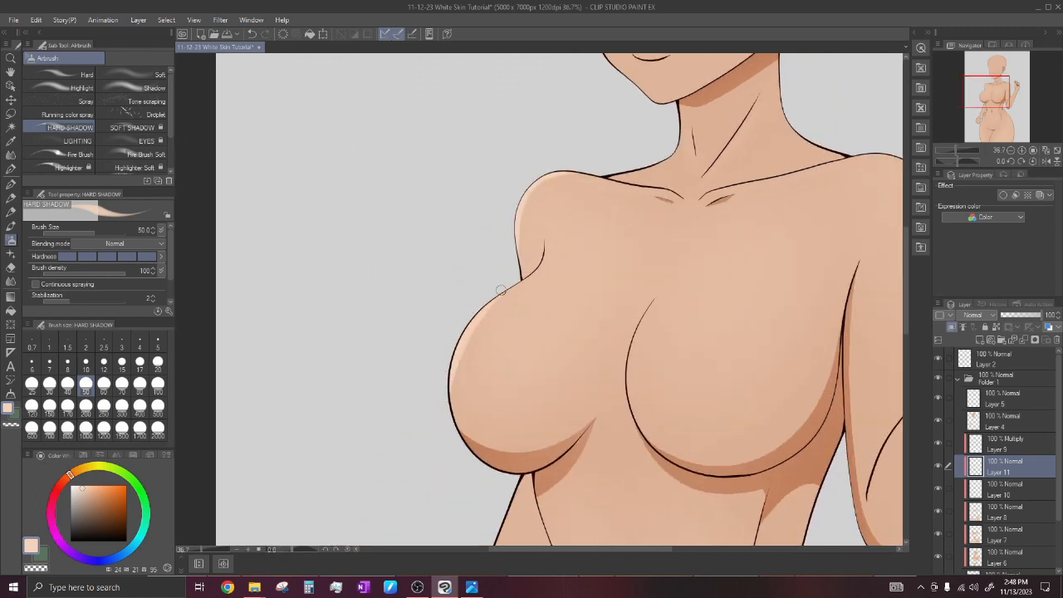
{"action": "scroll", "coordinate": [494, 299], "scroll_direction": "down", "scroll_amount": 2}
{"action": "scroll", "coordinate": [491, 380], "scroll_direction": "down", "scroll_amount": 1}
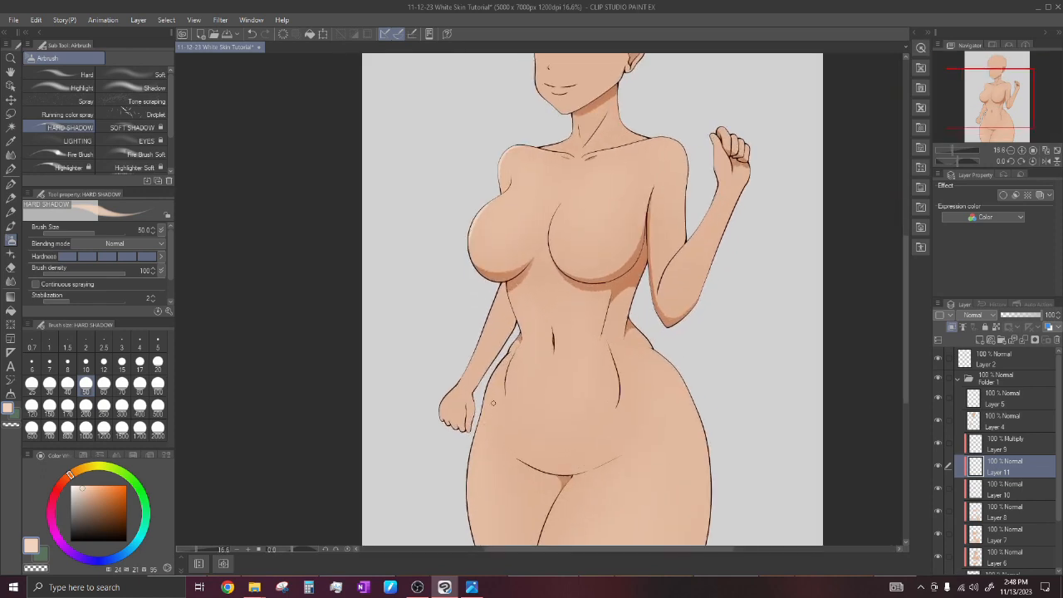
Paint a rim highlight along the outer edge of the thigh below the lowered hand.
{"action": "scroll", "coordinate": [490, 380], "scroll_direction": "up", "scroll_amount": 2}
{"action": "scroll", "coordinate": [491, 380], "scroll_direction": "down", "scroll_amount": 2}
{"action": "scroll", "coordinate": [491, 380], "scroll_direction": "up", "scroll_amount": 2}
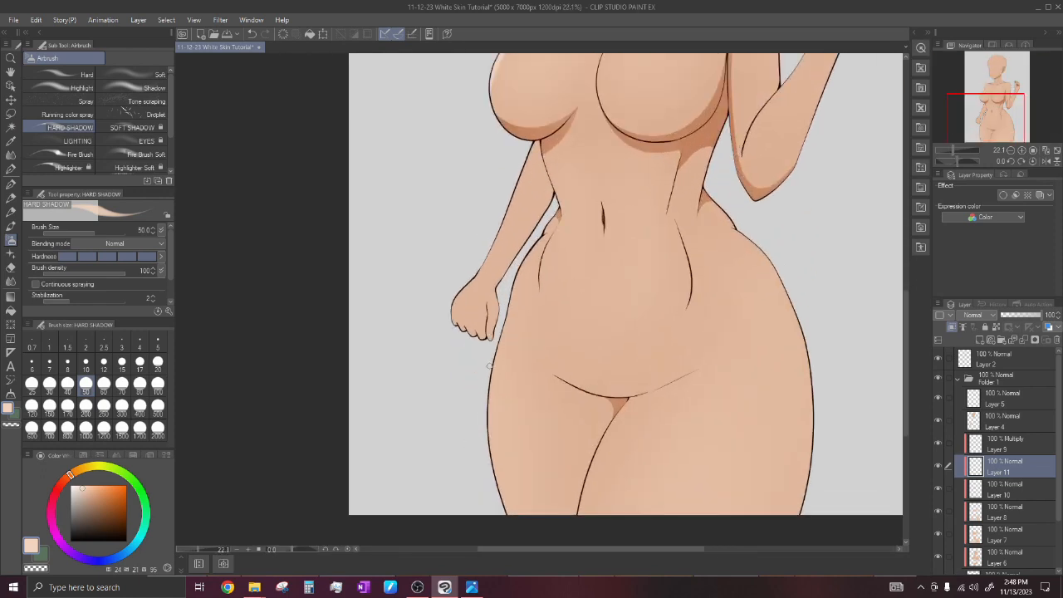
{"action": "key", "text": "ctrl+z"}
{"action": "left_click_drag", "start_coordinate": [502, 515], "coordinate": [490, 401]}
{"action": "scroll", "coordinate": [475, 375], "scroll_direction": "down", "scroll_amount": 2}
{"action": "scroll", "coordinate": [474, 374], "scroll_direction": "up", "scroll_amount": 3}
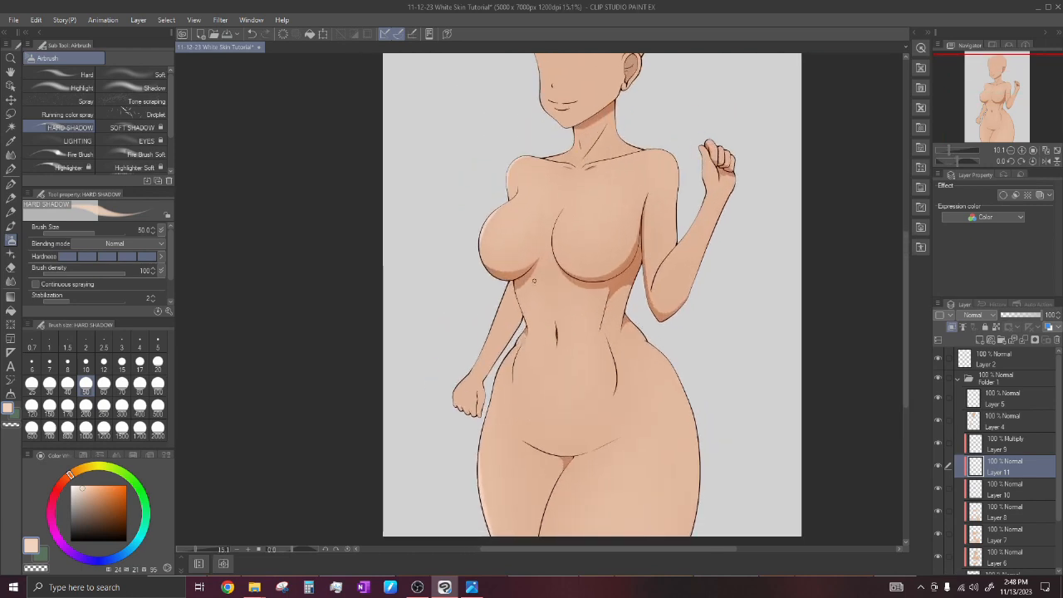
Paint thin highlights along both collarbones and beside the diagonal neck line.
{"action": "scroll", "coordinate": [475, 374], "scroll_direction": "down", "scroll_amount": 1}
{"action": "scroll", "coordinate": [583, 198], "scroll_direction": "up", "scroll_amount": 2}
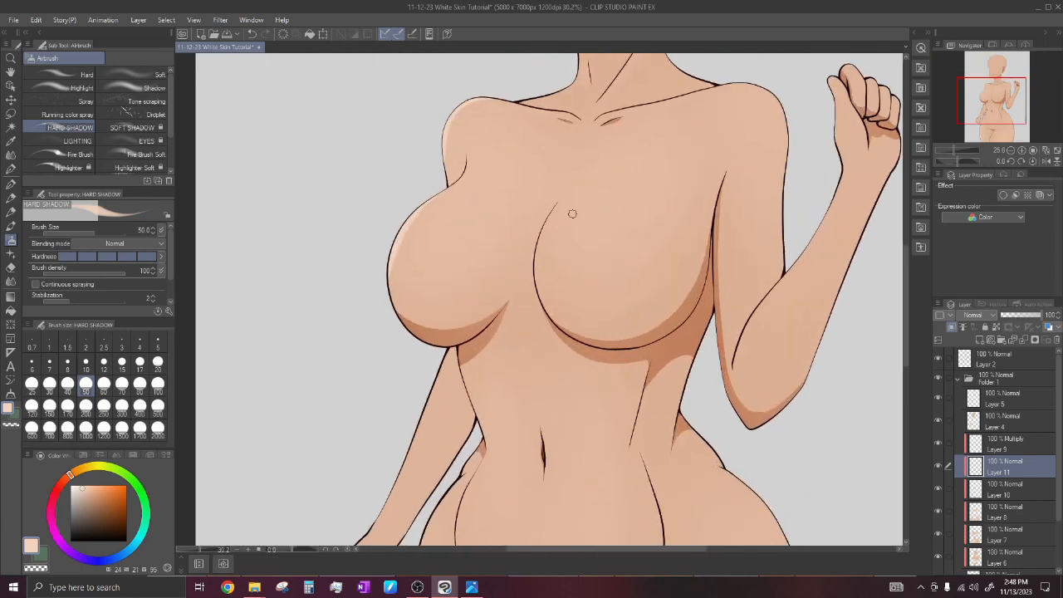
{"action": "scroll", "coordinate": [590, 152], "scroll_direction": "up", "scroll_amount": 4}
{"action": "mouse_move", "coordinate": [606, 173]}
{"action": "left_mouse_down"}
{"action": "mouse_move", "coordinate": [688, 160]}
{"action": "mouse_move", "coordinate": [628, 166]}
{"action": "left_mouse_up"}
{"action": "key", "text": "ctrl+z"}
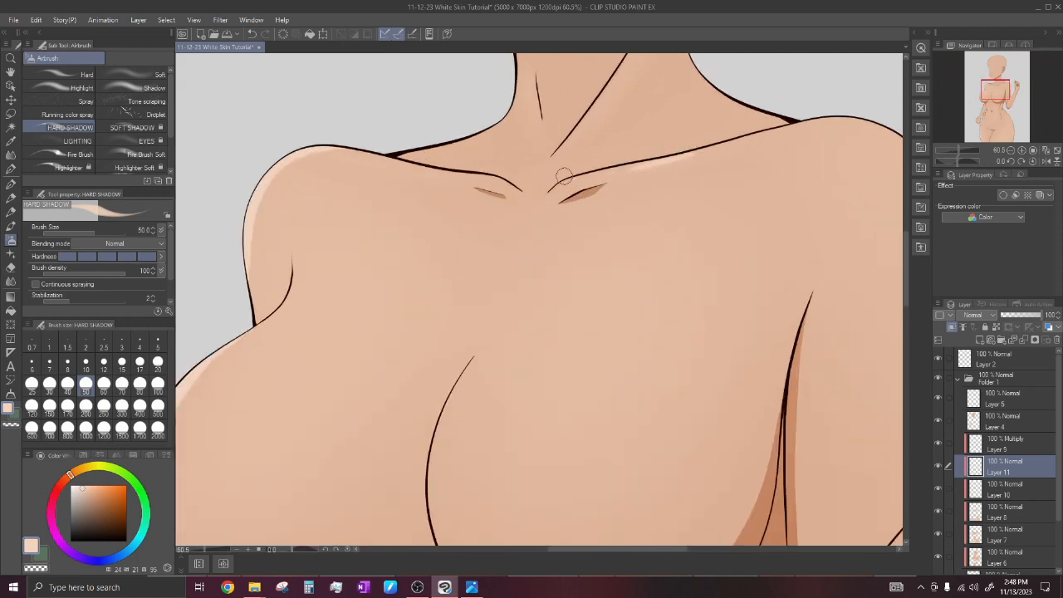
{"action": "left_click_drag", "start_coordinate": [459, 176], "coordinate": [409, 168]}
{"action": "scroll", "coordinate": [407, 166], "scroll_direction": "down", "scroll_amount": 2}
{"action": "scroll", "coordinate": [420, 147], "scroll_direction": "up", "scroll_amount": 2}
{"action": "left_click_drag", "start_coordinate": [536, 179], "coordinate": [579, 116]}
{"action": "scroll", "coordinate": [491, 168], "scroll_direction": "down", "scroll_amount": 4}
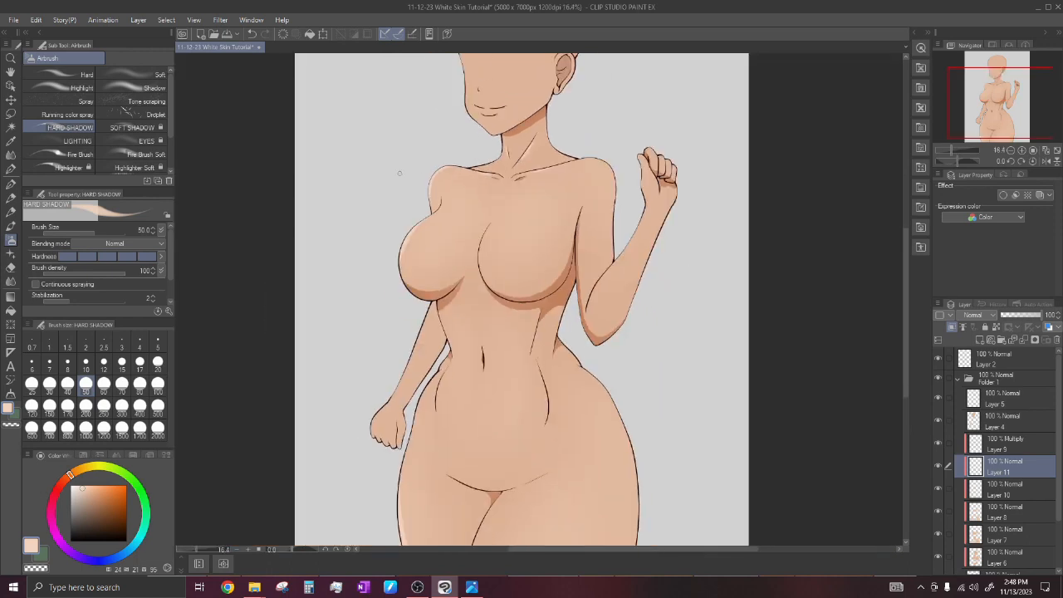
Paint a rim highlight around the raised arm's shoulder and down its outer upper arm.
{"action": "scroll", "coordinate": [589, 158], "scroll_direction": "up", "scroll_amount": 3}
{"action": "left_click_drag", "start_coordinate": [589, 158], "coordinate": [641, 244]}
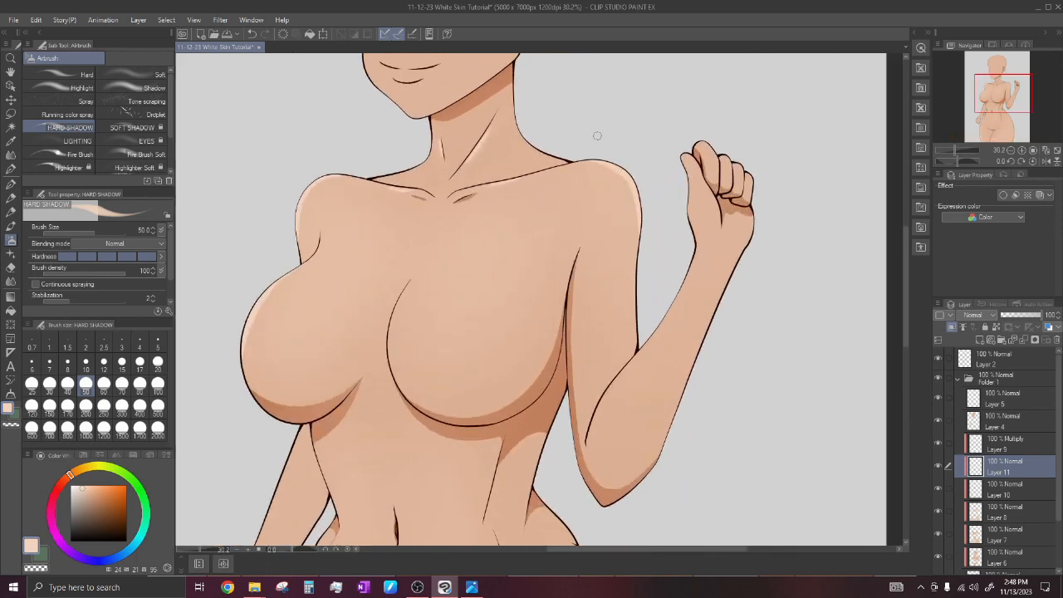
{"action": "scroll", "coordinate": [578, 151], "scroll_direction": "up", "scroll_amount": 4}
{"action": "key", "text": "ctrl+z"}
{"action": "mouse_move", "coordinate": [598, 167]}
{"action": "left_mouse_down"}
{"action": "mouse_move", "coordinate": [609, 169]}
{"action": "mouse_move", "coordinate": [656, 280]}
{"action": "left_mouse_up"}
{"action": "scroll", "coordinate": [637, 175], "scroll_direction": "down", "scroll_amount": 6}
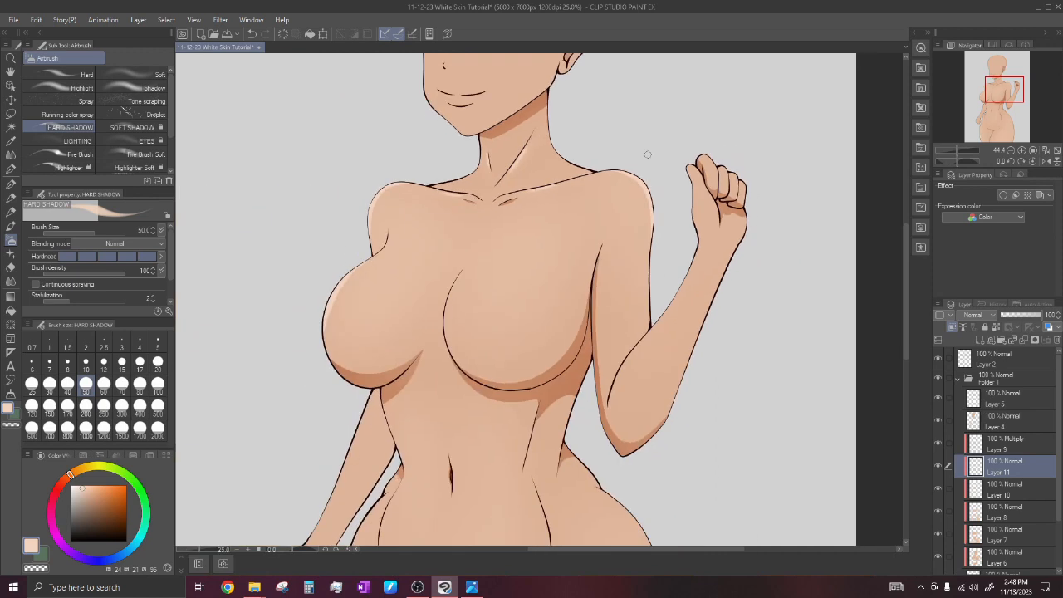
{"action": "scroll", "coordinate": [648, 155], "scroll_direction": "down", "scroll_amount": 5}
{"action": "scroll", "coordinate": [482, 301], "scroll_direction": "up", "scroll_amount": 3}
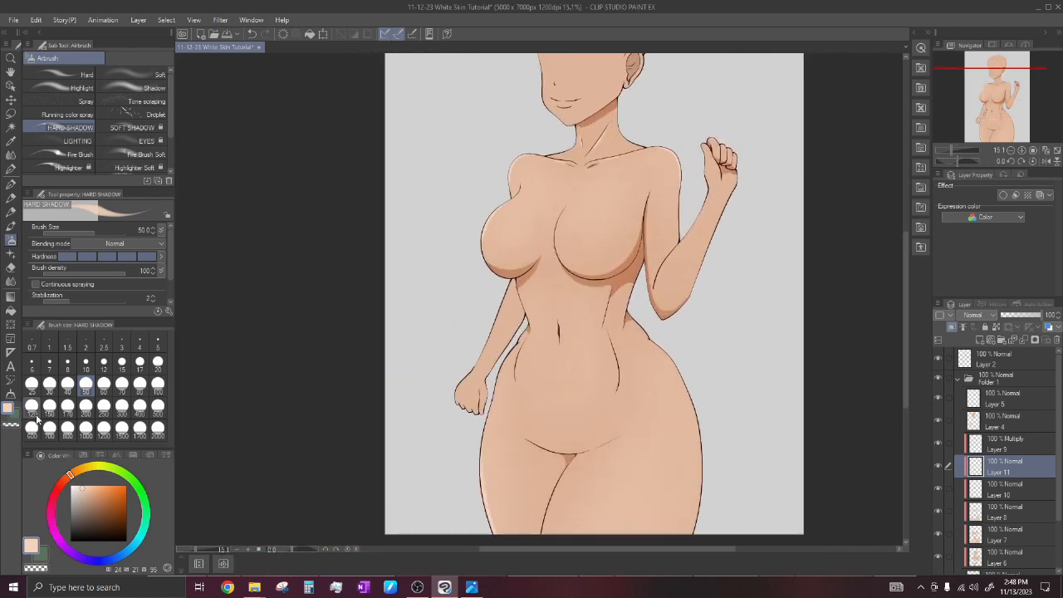
Set the brush size to 100 and paint a highlight along the curved inner contour line of the chest on the raised arm's side.
{"action": "left_click", "coordinate": [139, 383]}
{"action": "scroll", "coordinate": [563, 218], "scroll_direction": "up", "scroll_amount": 1}
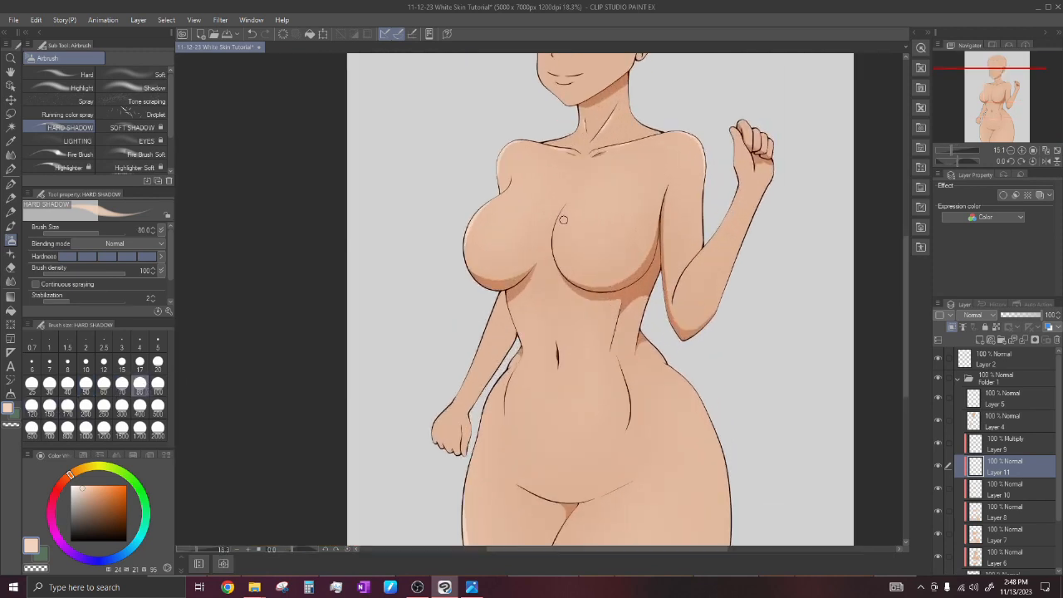
{"action": "scroll", "coordinate": [563, 220], "scroll_direction": "up", "scroll_amount": 1}
{"action": "left_click", "coordinate": [157, 382]}
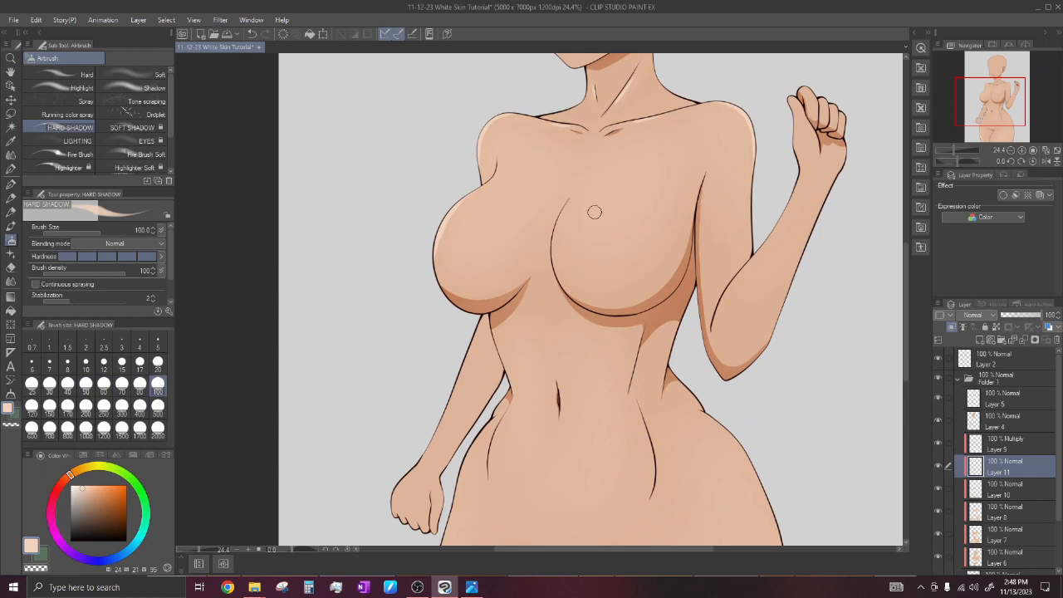
{"action": "left_click_drag", "start_coordinate": [602, 206], "coordinate": [614, 211]}
{"action": "scroll", "coordinate": [618, 199], "scroll_direction": "down", "scroll_amount": 4}
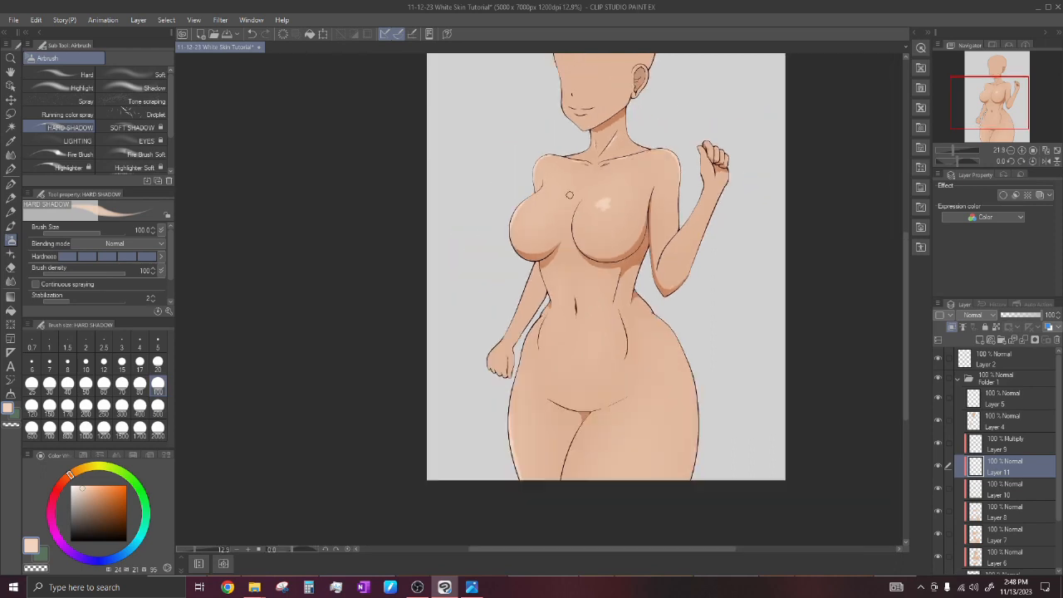
{"action": "scroll", "coordinate": [596, 188], "scroll_direction": "up", "scroll_amount": 3}
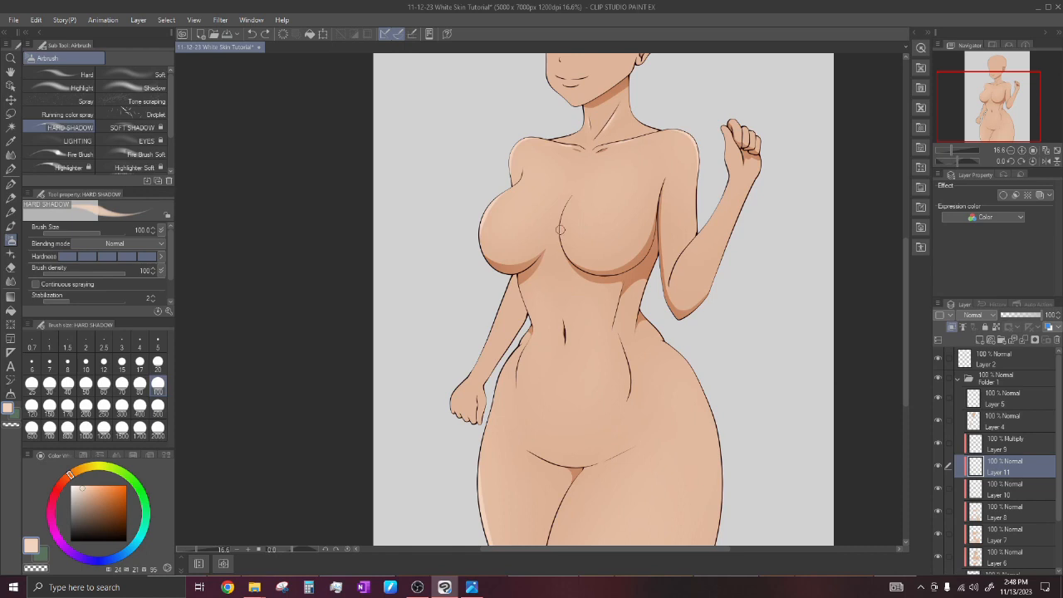
{"action": "scroll", "coordinate": [580, 146], "scroll_direction": "down", "scroll_amount": 4}
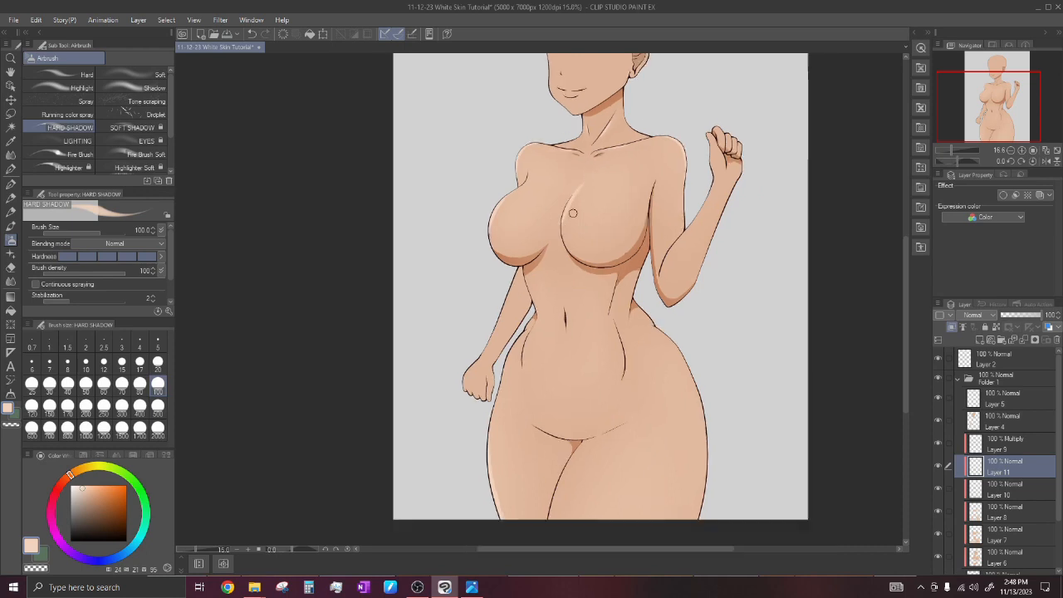
{"action": "scroll", "coordinate": [575, 244], "scroll_direction": "up", "scroll_amount": 3}
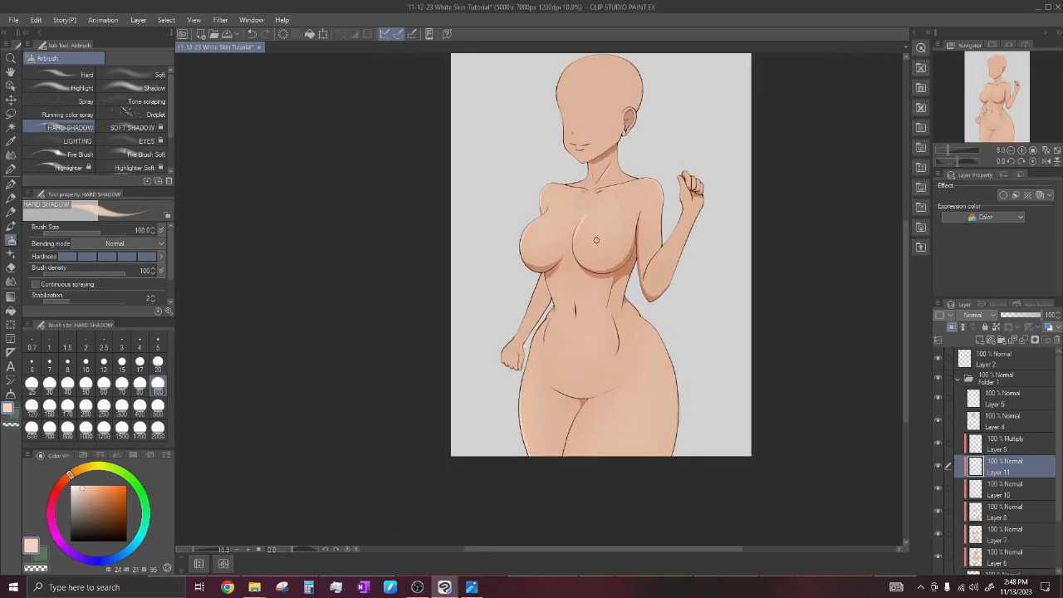
Paint thin curved highlights on the abdomen around the navel.
{"action": "scroll", "coordinate": [549, 323], "scroll_direction": "up", "scroll_amount": 4}
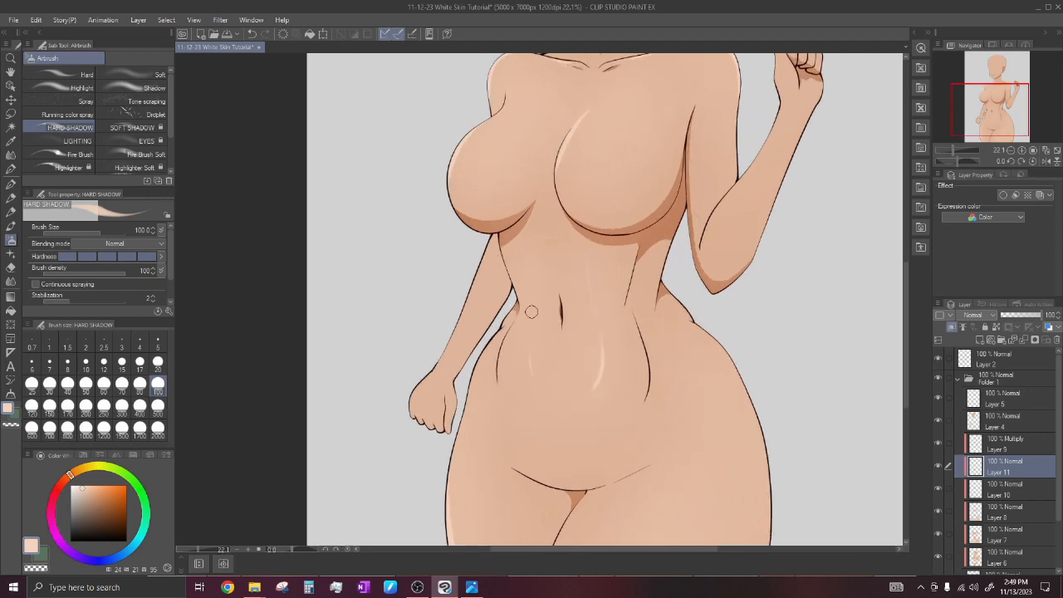
{"action": "scroll", "coordinate": [533, 320], "scroll_direction": "down", "scroll_amount": 3}
{"action": "scroll", "coordinate": [639, 269], "scroll_direction": "up", "scroll_amount": 3}
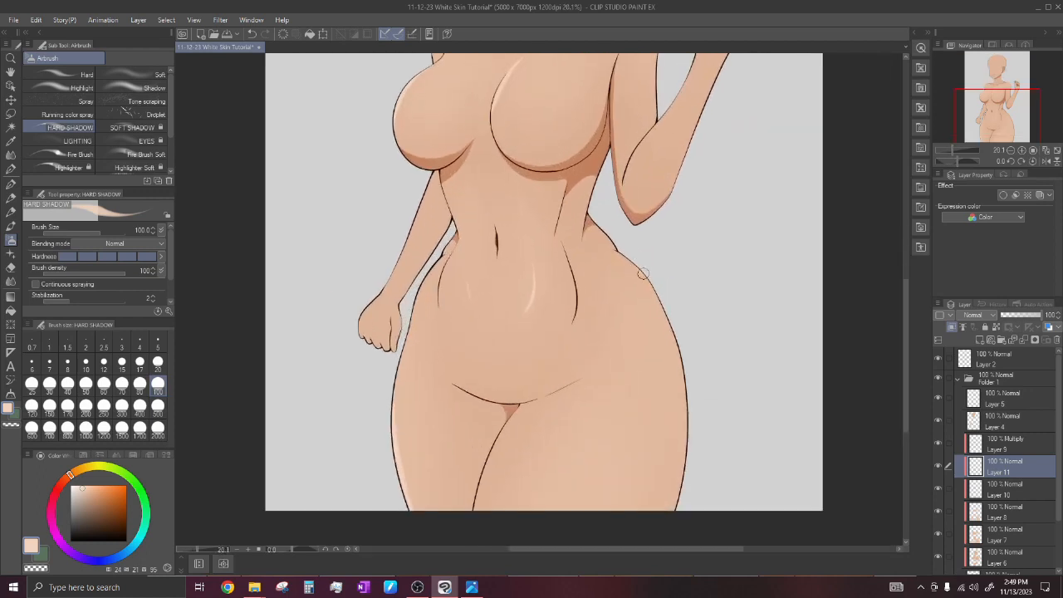
{"action": "scroll", "coordinate": [639, 269], "scroll_direction": "down", "scroll_amount": 2}
{"action": "scroll", "coordinate": [598, 274], "scroll_direction": "up", "scroll_amount": 1}
Set the brush size to 200 and paint a tapered diagonal highlight on the front of the thigh on the raised arm's side.
{"action": "left_click", "coordinate": [85, 405]}
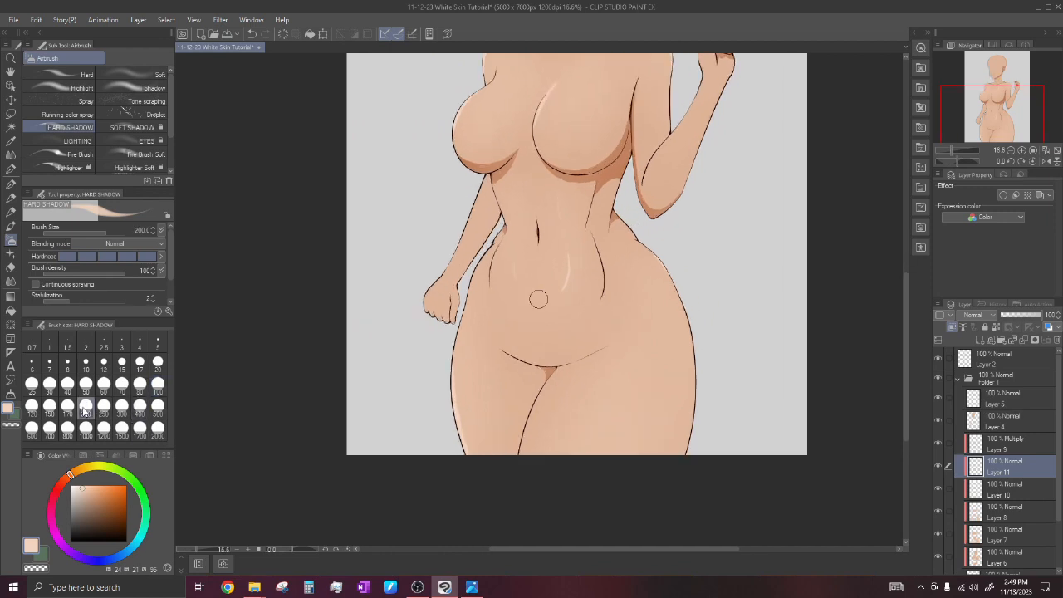
{"action": "left_click_drag", "start_coordinate": [643, 364], "coordinate": [585, 487]}
{"action": "key", "text": "ctrl+z"}
{"action": "left_click_drag", "start_coordinate": [622, 419], "coordinate": [593, 481]}
{"action": "scroll", "coordinate": [587, 313], "scroll_direction": "down", "scroll_amount": 7}
{"action": "scroll", "coordinate": [567, 337], "scroll_direction": "up", "scroll_amount": 4}
{"action": "key", "text": "ctrl+z"}
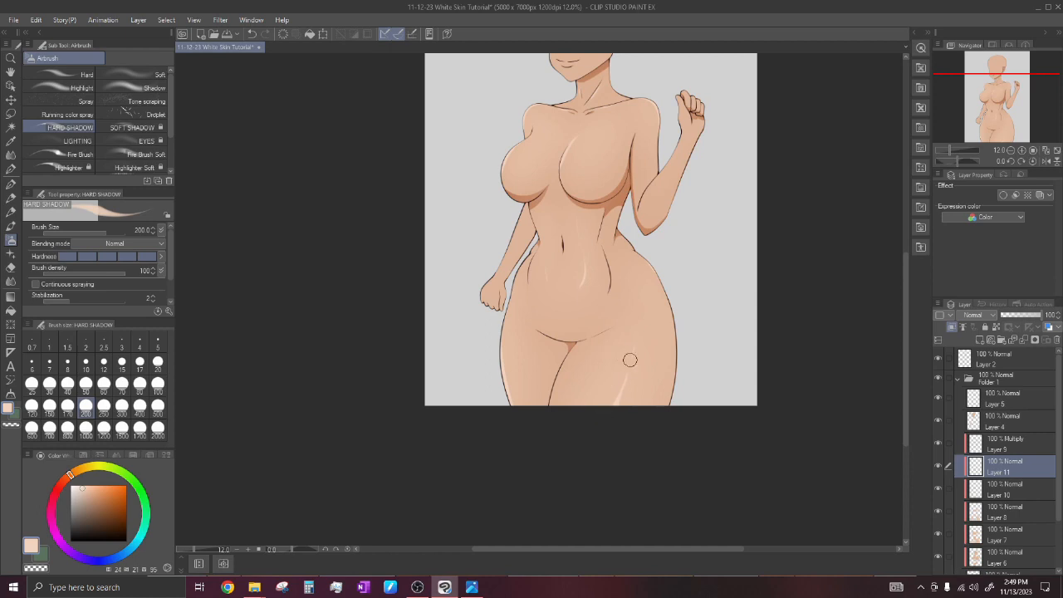
{"action": "scroll", "coordinate": [623, 355], "scroll_direction": "down", "scroll_amount": 5}
{"action": "scroll", "coordinate": [617, 339], "scroll_direction": "up", "scroll_amount": 5}
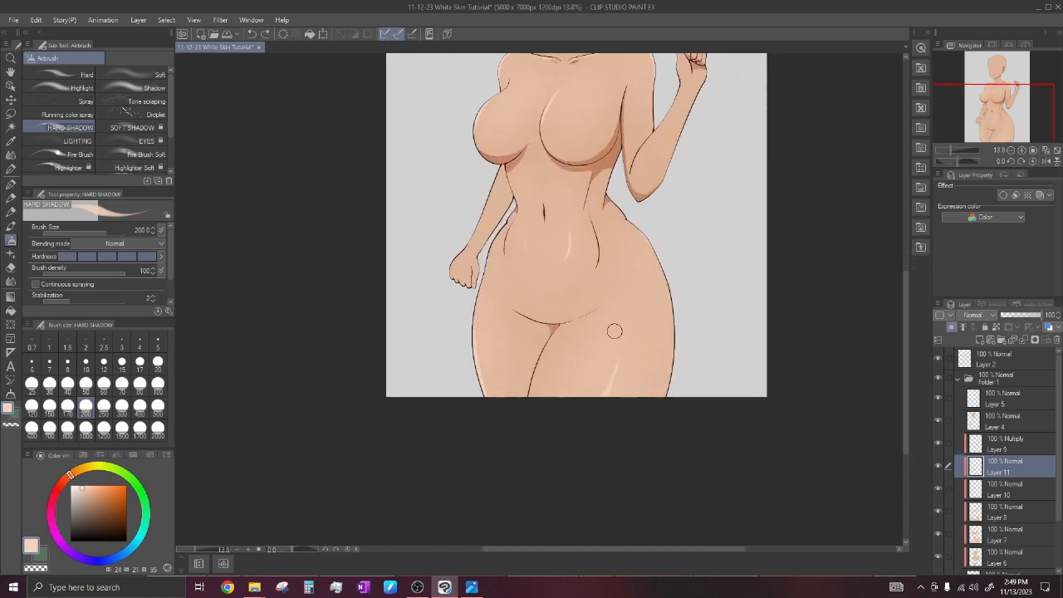
{"action": "scroll", "coordinate": [614, 331], "scroll_direction": "down", "scroll_amount": 2}
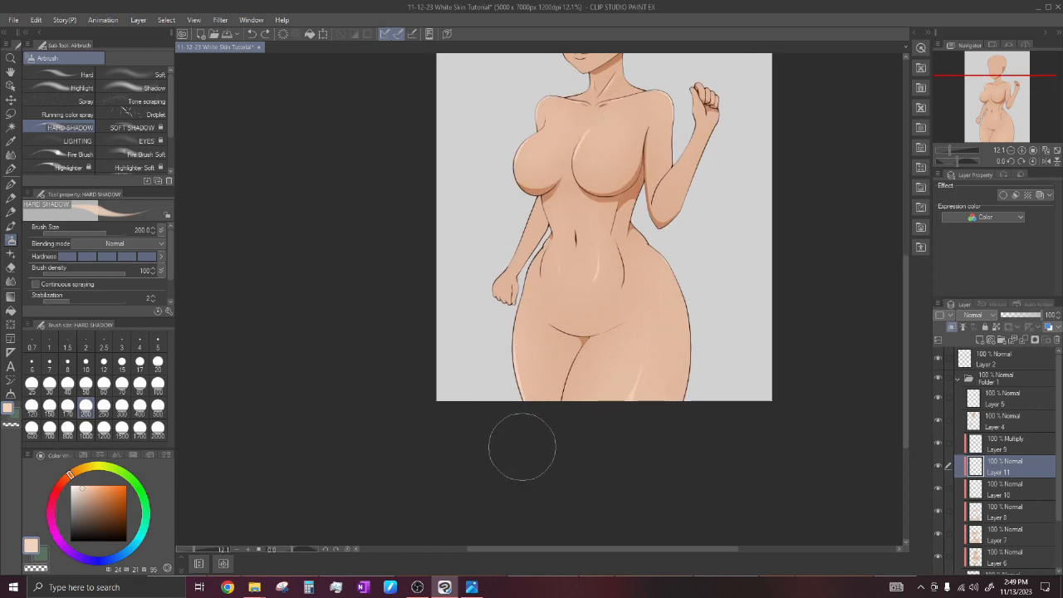
{"action": "scroll", "coordinate": [518, 475], "scroll_direction": "down", "scroll_amount": 3}
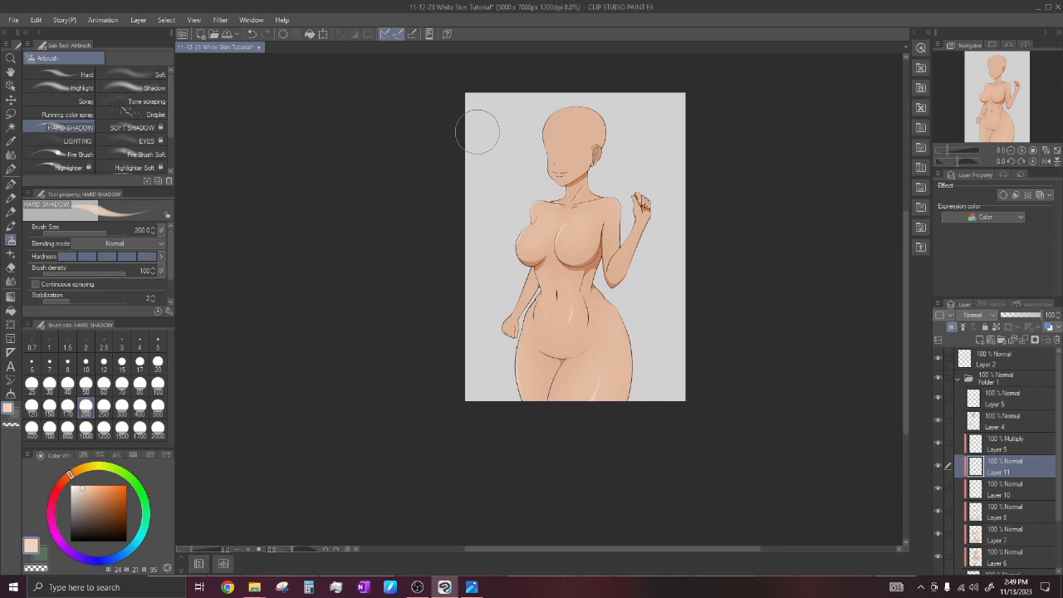
{"action": "scroll", "coordinate": [594, 365], "scroll_direction": "up", "scroll_amount": 2}
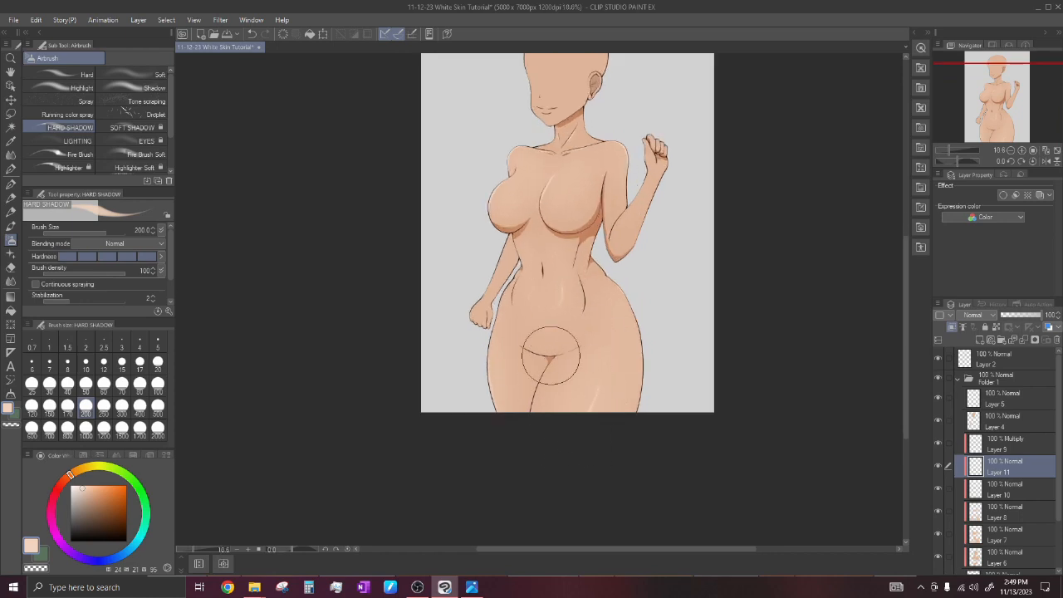
{"action": "scroll", "coordinate": [577, 195], "scroll_direction": "up", "scroll_amount": 1}
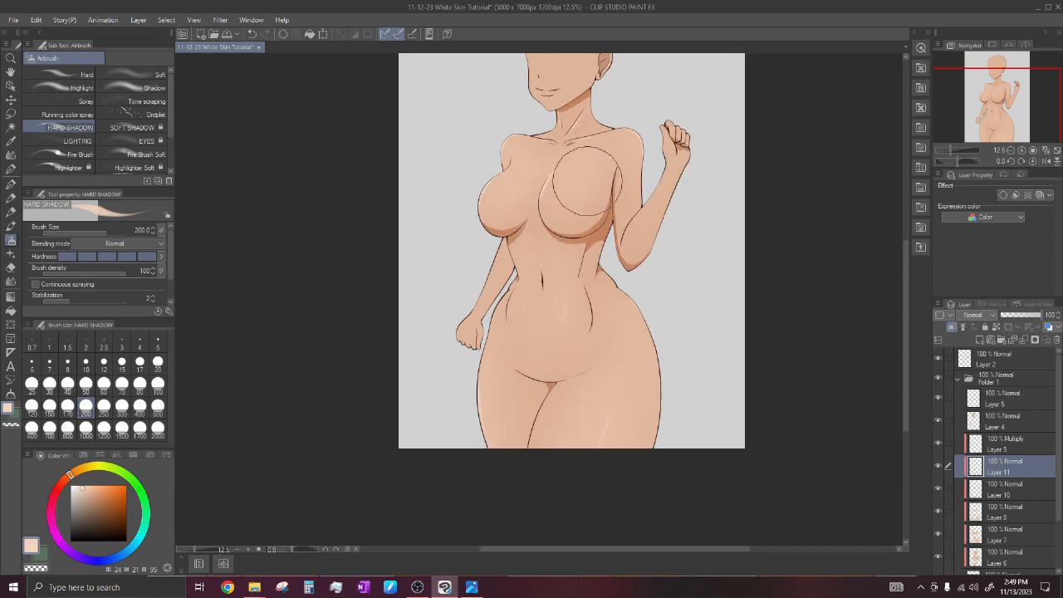
{"action": "scroll", "coordinate": [652, 203], "scroll_direction": "down", "scroll_amount": 1}
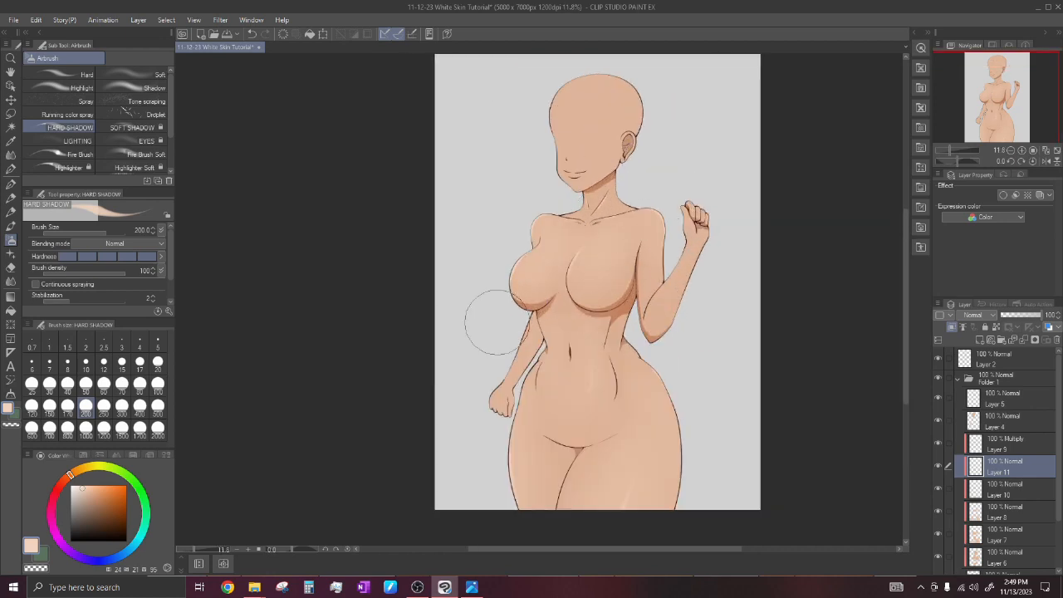
{"action": "scroll", "coordinate": [532, 303], "scroll_direction": "down", "scroll_amount": 1}
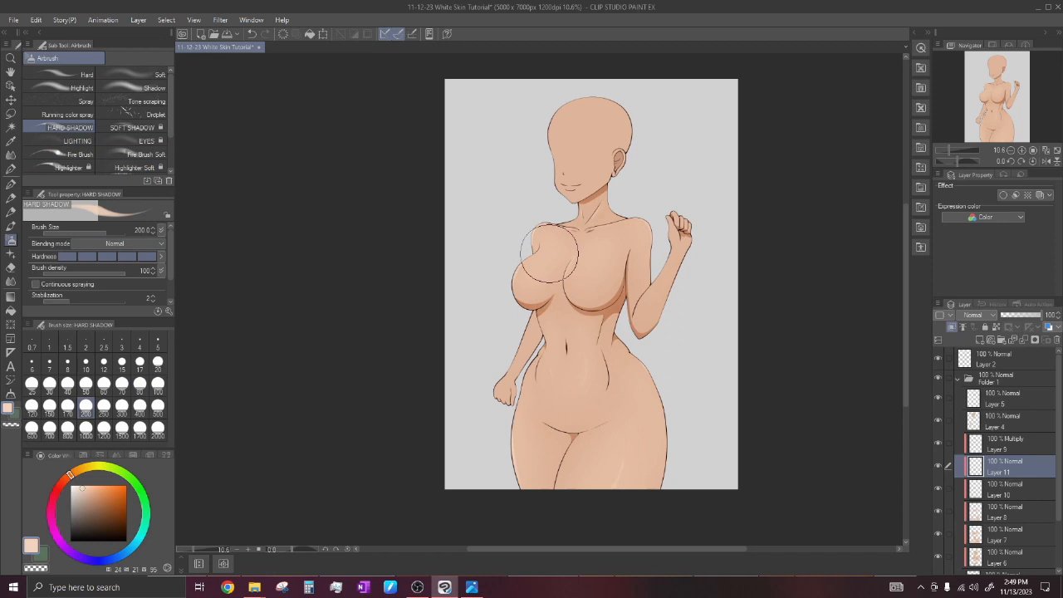
Save the illustration and review the highlights across the whole figure.
{"action": "scroll", "coordinate": [693, 256], "scroll_direction": "down", "scroll_amount": 3}
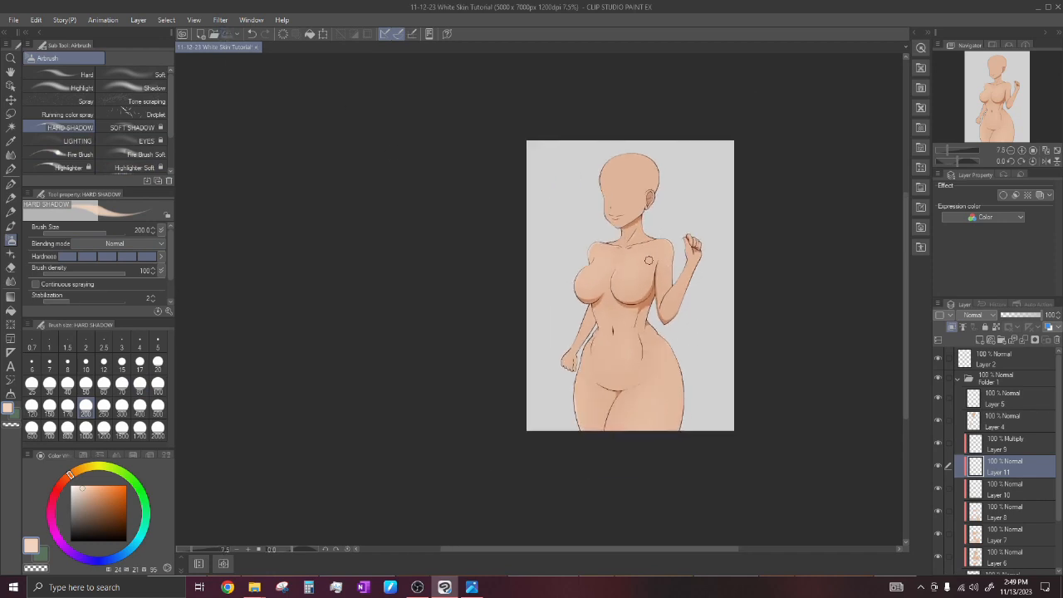
{"action": "scroll", "coordinate": [653, 268], "scroll_direction": "up", "scroll_amount": 3}
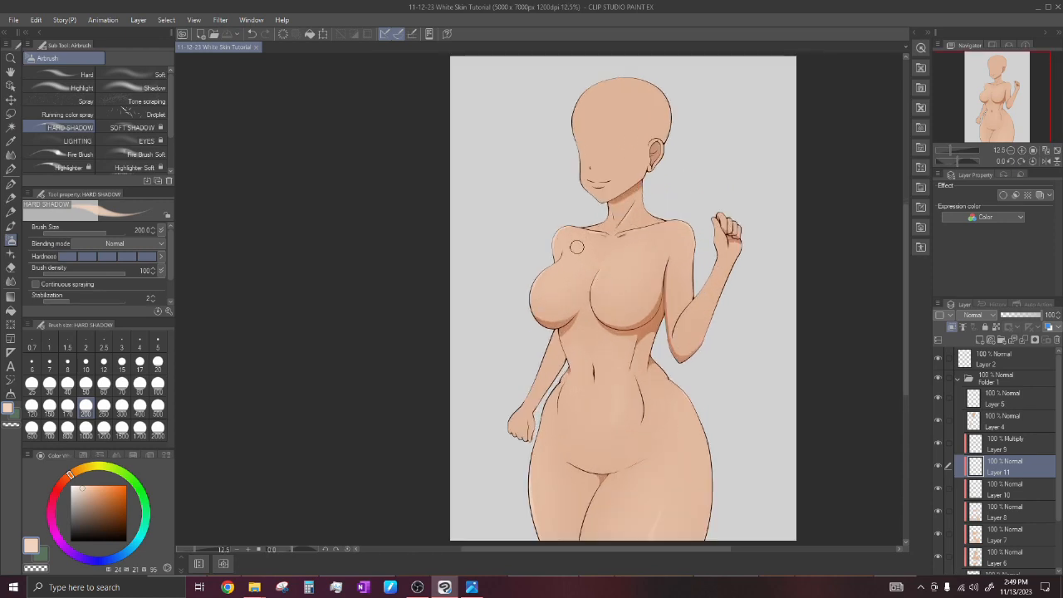
{"action": "scroll", "coordinate": [628, 404], "scroll_direction": "down", "scroll_amount": 1}
{"action": "scroll", "coordinate": [662, 346], "scroll_direction": "up", "scroll_amount": 2}
{"action": "scroll", "coordinate": [662, 346], "scroll_direction": "down", "scroll_amount": 1}
Hide and show Layer 11 repeatedly to compare the figure with and without its highlights.
{"action": "left_click", "coordinate": [937, 464]}
{"action": "left_click", "coordinate": [936, 464]}
{"action": "left_click", "coordinate": [937, 464]}
{"action": "left_click", "coordinate": [936, 464]}
{"action": "left_click", "coordinate": [936, 464]}
{"action": "left_click", "coordinate": [936, 464]}
{"action": "left_click", "coordinate": [936, 464]}
{"action": "left_click", "coordinate": [937, 464]}
{"action": "left_click", "coordinate": [936, 464]}
{"action": "left_click", "coordinate": [936, 464]}
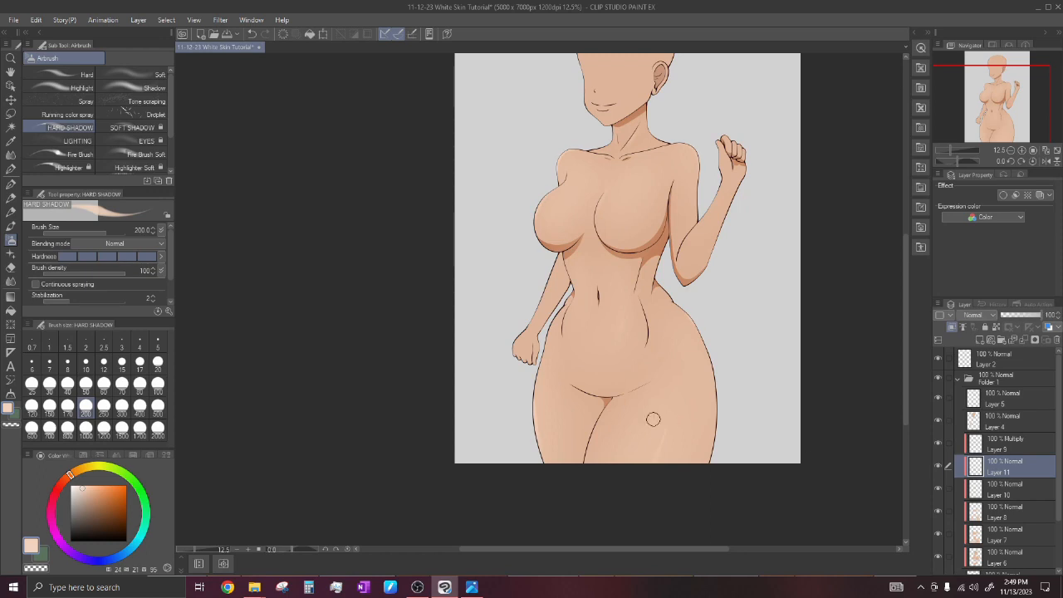
Lower Layer 11's opacity to 80% and check the softened highlights on the figure.
{"action": "scroll", "coordinate": [676, 422], "scroll_direction": "down", "scroll_amount": 1}
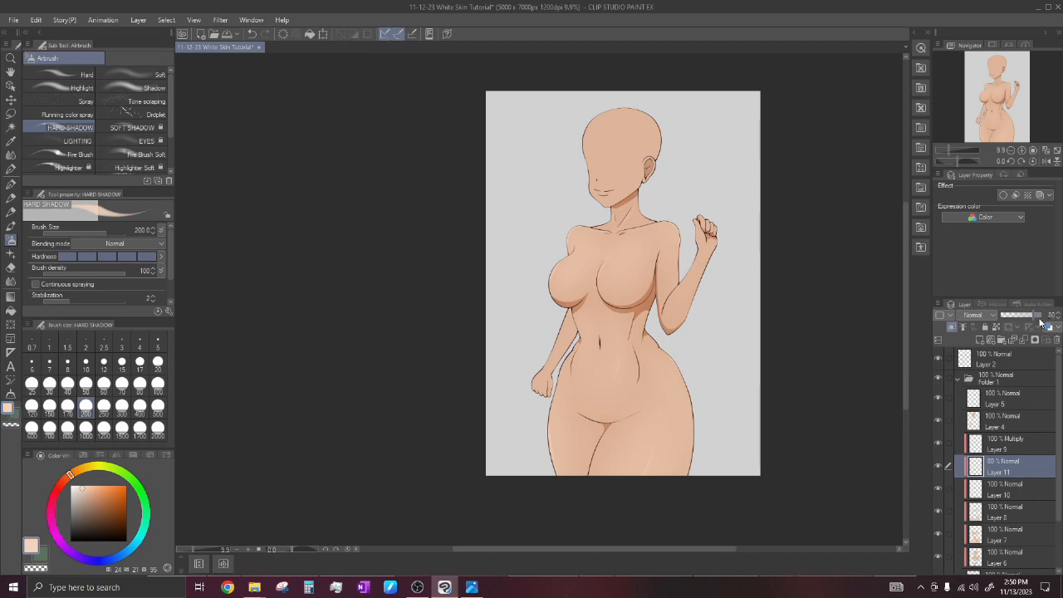
{"action": "scroll", "coordinate": [647, 266], "scroll_direction": "down", "scroll_amount": 2}
{"action": "scroll", "coordinate": [652, 280], "scroll_direction": "up", "scroll_amount": 6}
{"action": "scroll", "coordinate": [656, 311], "scroll_direction": "down", "scroll_amount": 4}
{"action": "scroll", "coordinate": [649, 369], "scroll_direction": "down", "scroll_amount": 2}
{"action": "scroll", "coordinate": [643, 377], "scroll_direction": "up", "scroll_amount": 2}
{"action": "scroll", "coordinate": [643, 378], "scroll_direction": "up", "scroll_amount": 3}
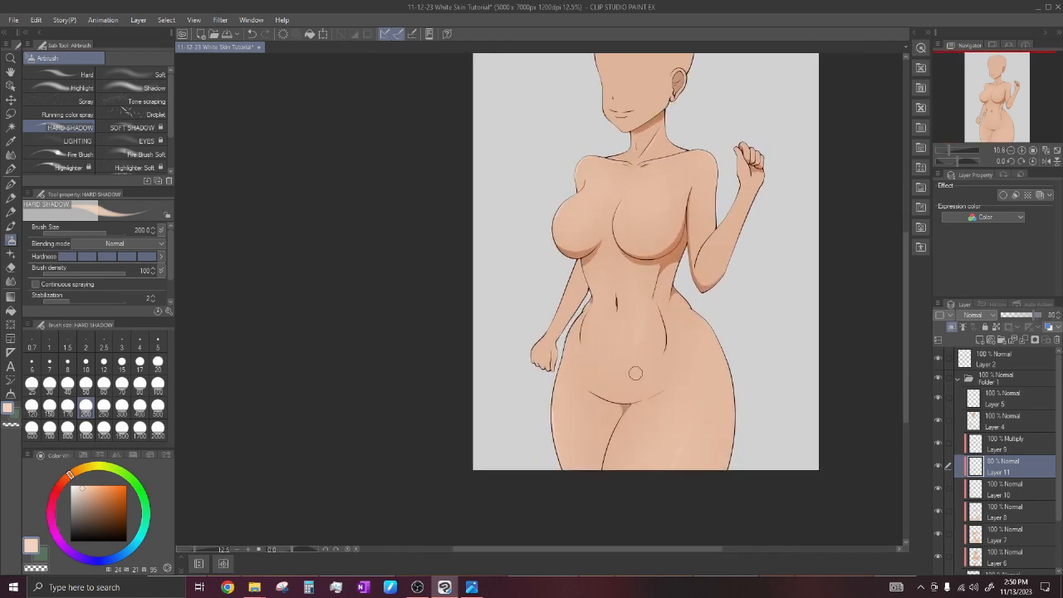
On Layer 6, sample the skin tone at the lower abdomen and blend the area with the LIGHTING airbrush at size 300.
{"action": "scroll", "coordinate": [938, 481], "scroll_direction": "down", "scroll_amount": 3}
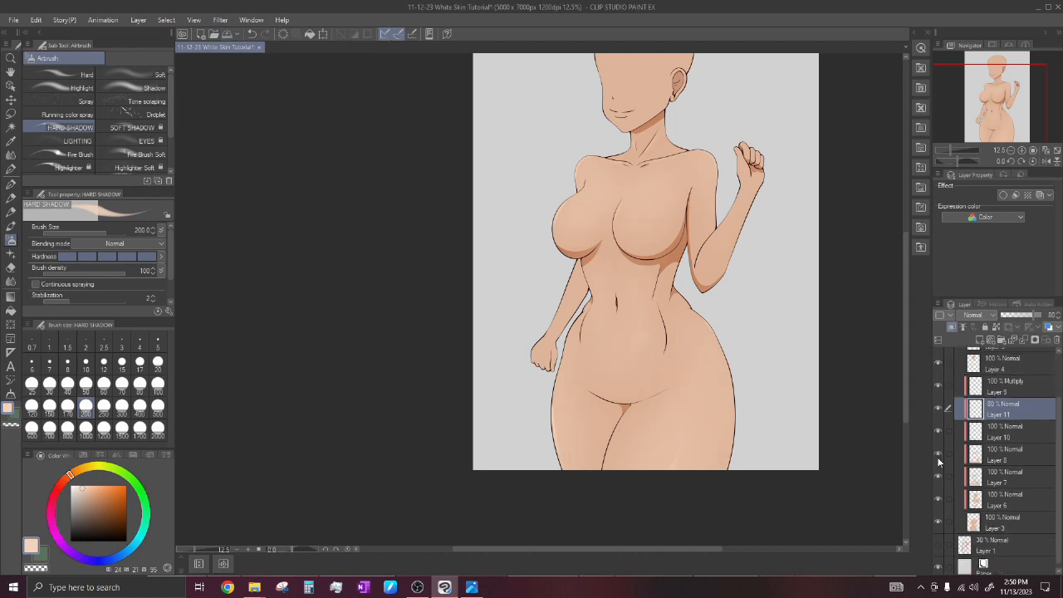
{"action": "left_click", "coordinate": [954, 502]}
{"action": "scroll", "coordinate": [640, 407], "scroll_direction": "up", "scroll_amount": 7}
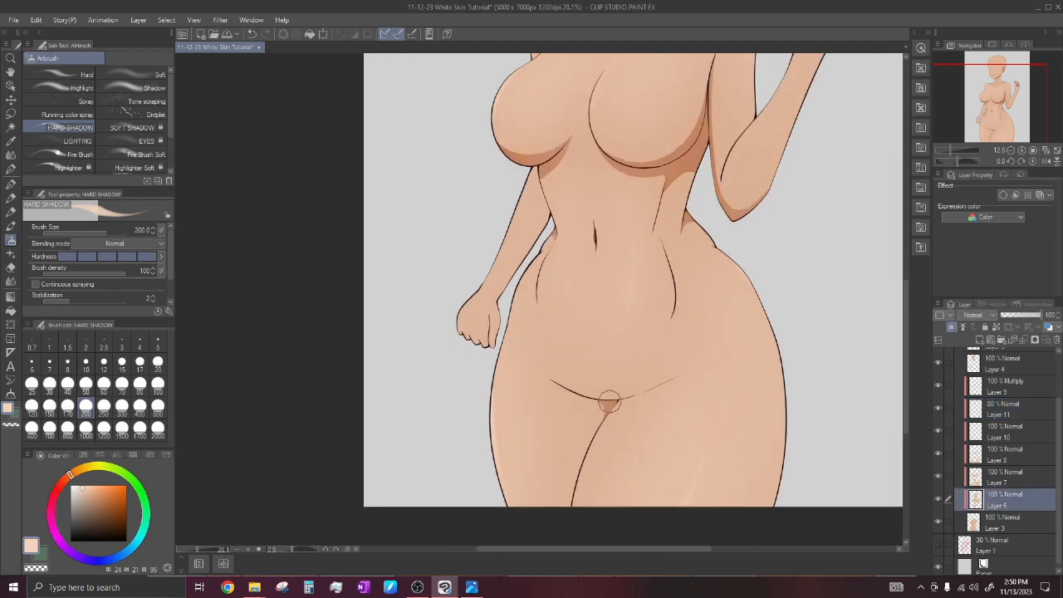
{"action": "left_click", "coordinate": [611, 394], "text": "alt"}
{"action": "scroll", "coordinate": [610, 392], "scroll_direction": "down", "scroll_amount": 2}
{"action": "left_click", "coordinate": [70, 139]}
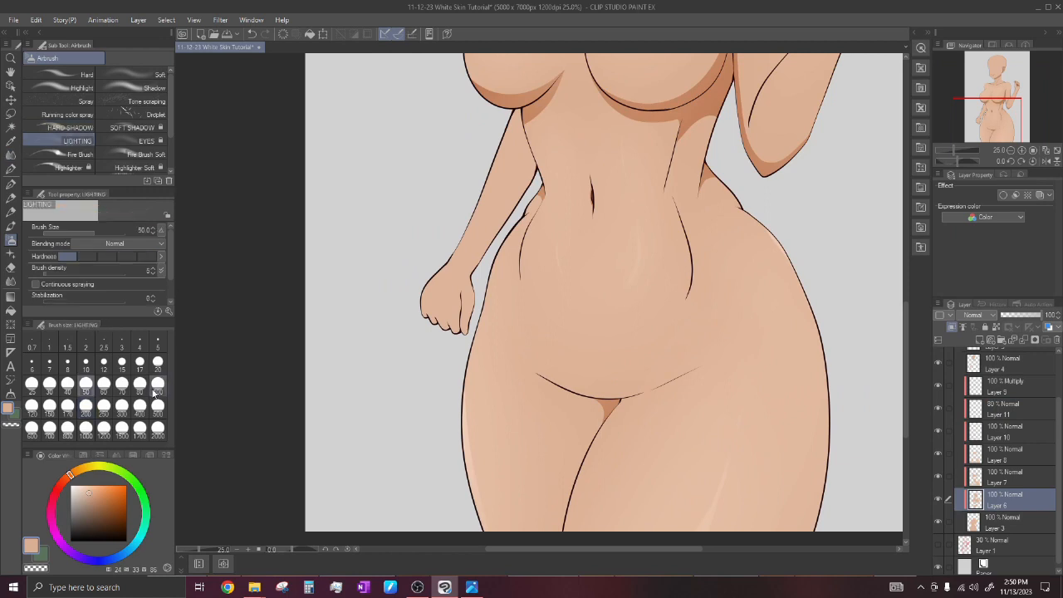
{"action": "left_click", "coordinate": [122, 405]}
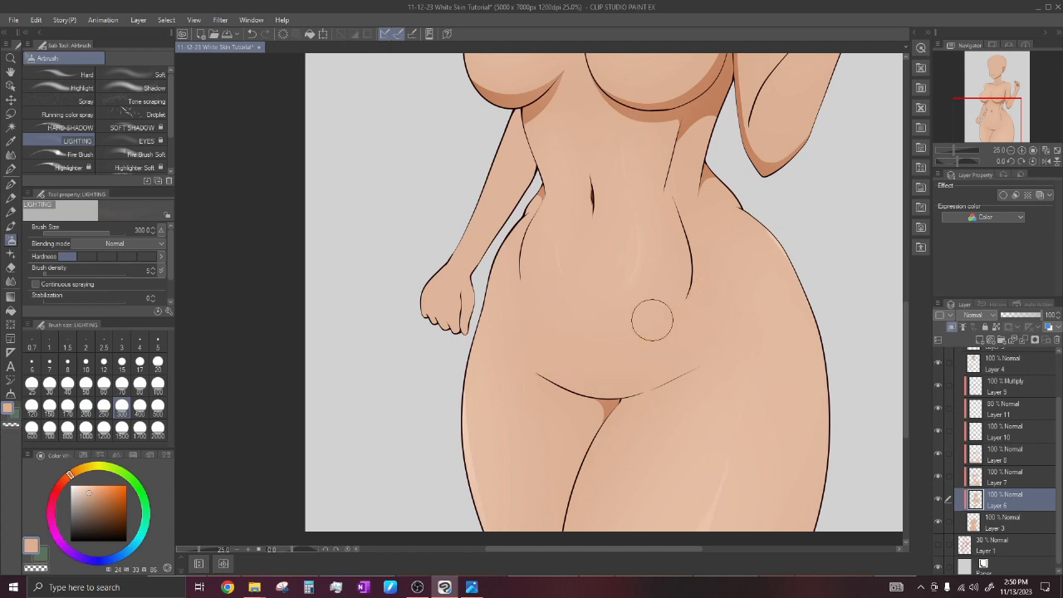
{"action": "scroll", "coordinate": [743, 319], "scroll_direction": "down", "scroll_amount": 5}
{"action": "scroll", "coordinate": [734, 288], "scroll_direction": "up", "scroll_amount": 1}
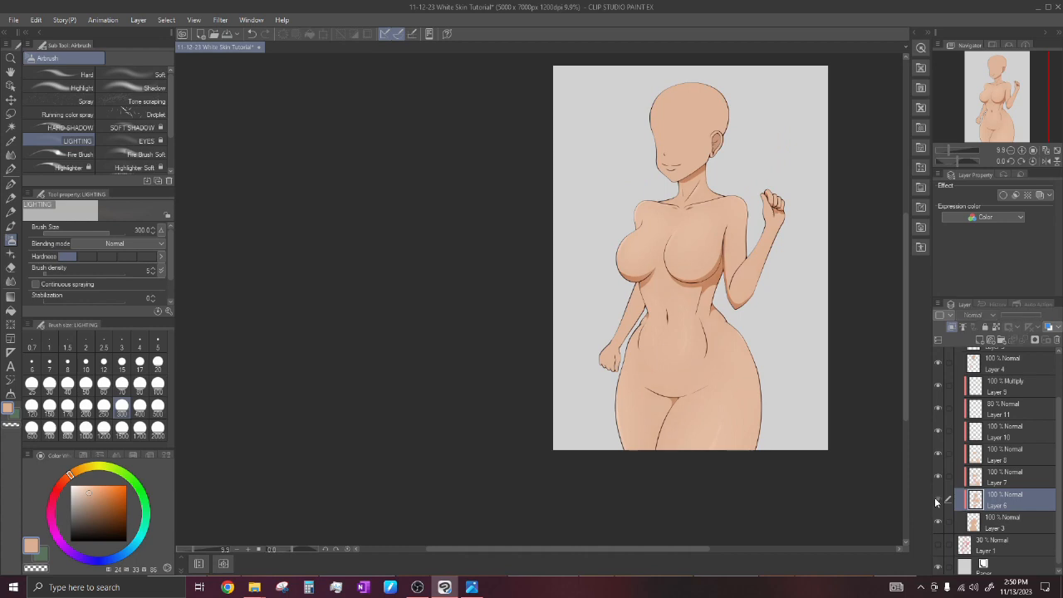
Soften the lower abdomen shading on Layer 7 using the SOFTENING eraser at size 500.
{"action": "left_click", "coordinate": [1005, 487]}
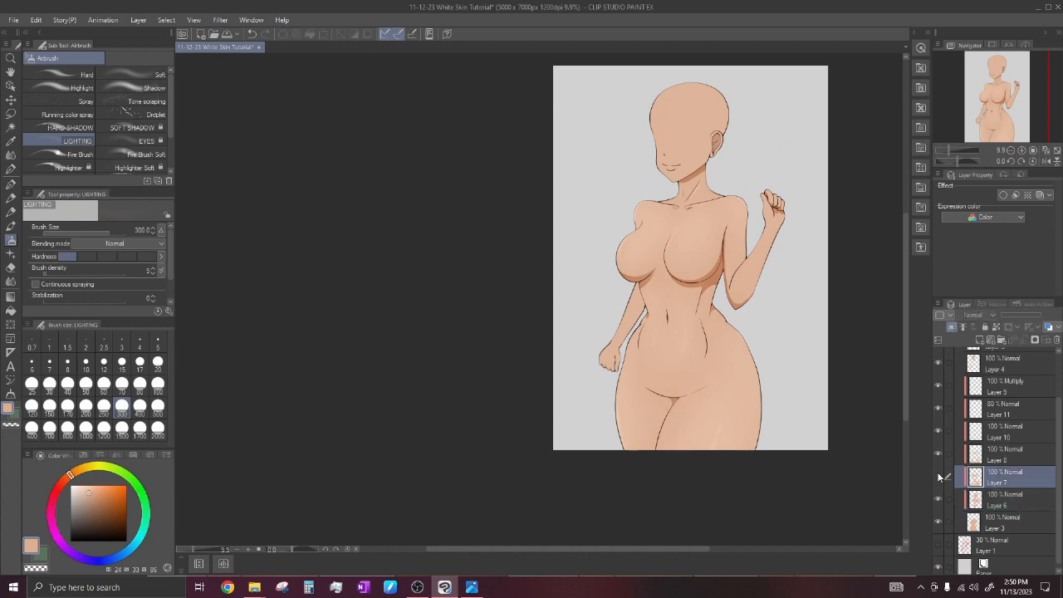
{"action": "scroll", "coordinate": [651, 344], "scroll_direction": "up", "scroll_amount": 2}
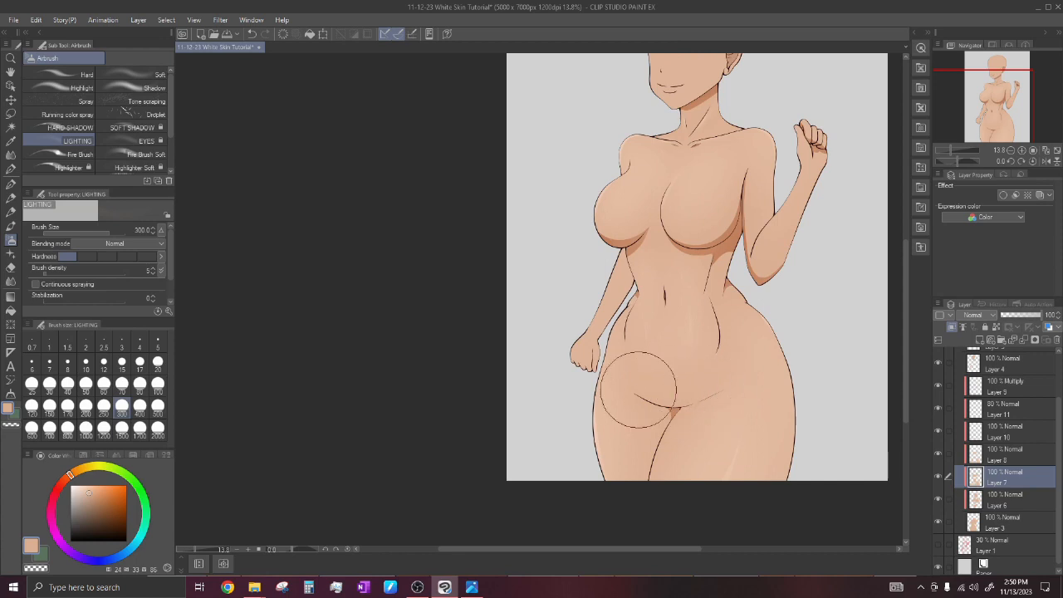
{"action": "scroll", "coordinate": [695, 360], "scroll_direction": "up", "scroll_amount": 1}
{"action": "key", "text": "e"}
{"action": "left_click", "coordinate": [158, 404]}
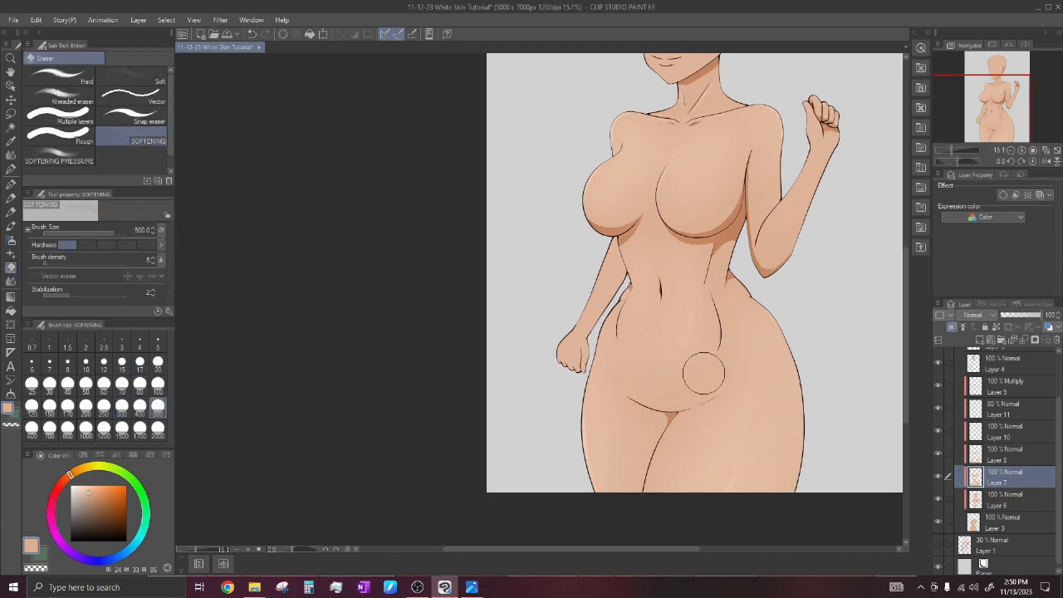
{"action": "scroll", "coordinate": [648, 376], "scroll_direction": "down", "scroll_amount": 1}
{"action": "scroll", "coordinate": [656, 361], "scroll_direction": "down", "scroll_amount": 1}
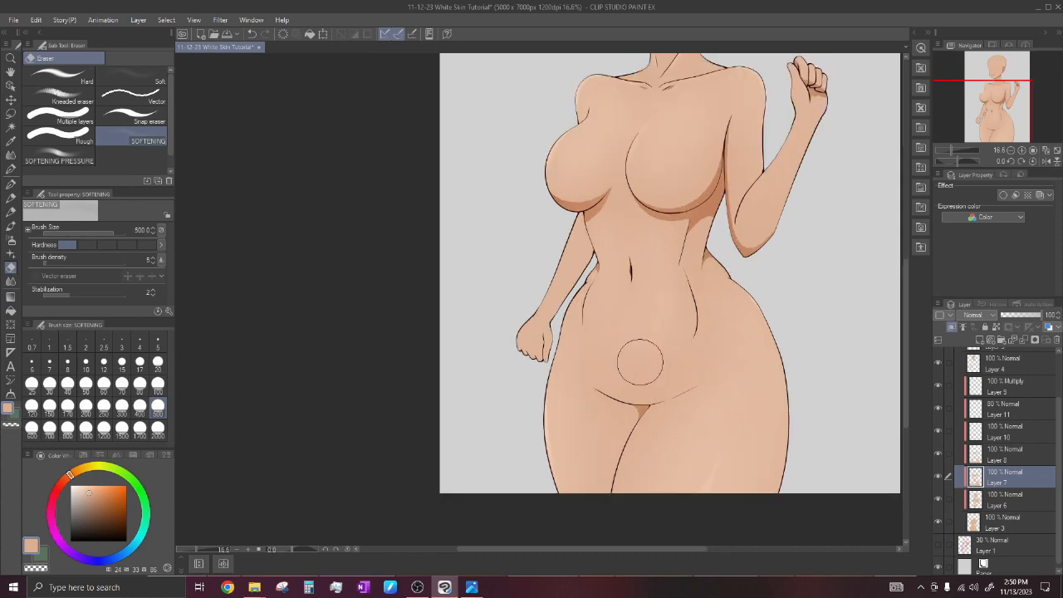
Soften the lower abdomen shading on Layer 8 with the SOFTENING eraser.
{"action": "scroll", "coordinate": [656, 378], "scroll_direction": "up", "scroll_amount": 1}
{"action": "left_click", "coordinate": [989, 455]}
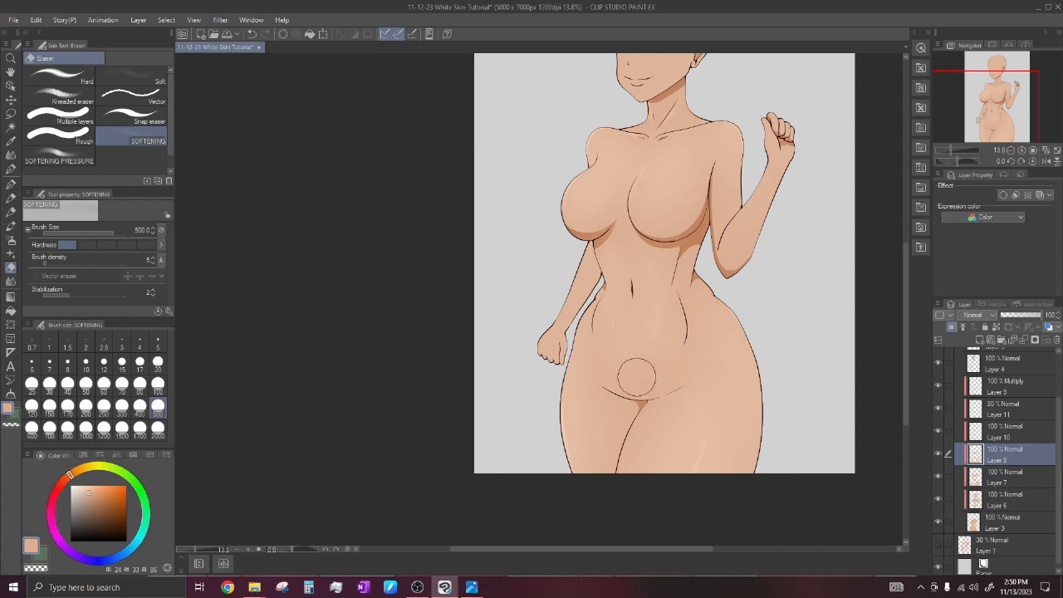
{"action": "scroll", "coordinate": [609, 332], "scroll_direction": "down", "scroll_amount": 3}
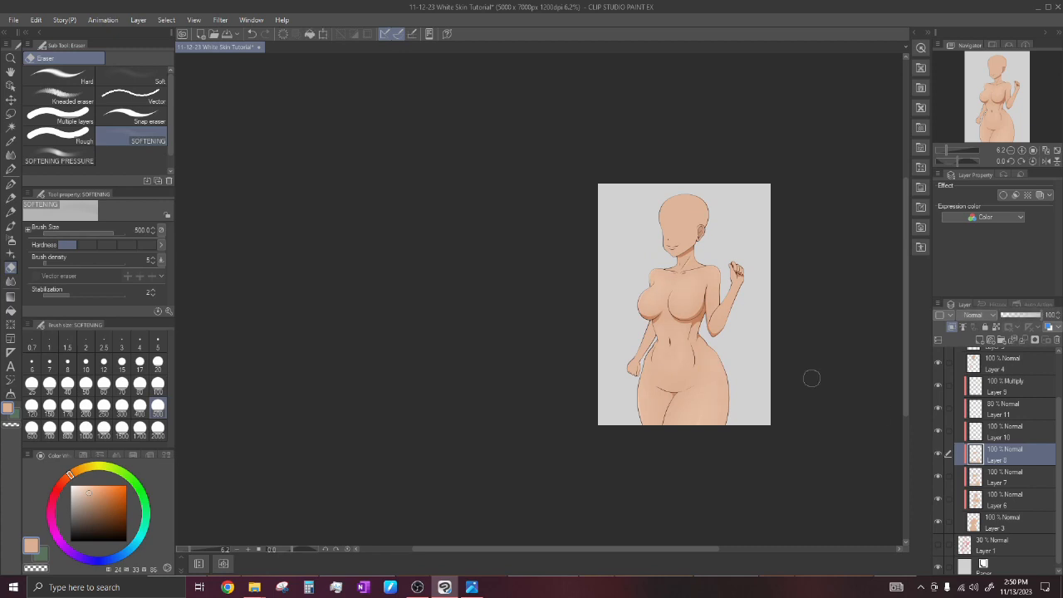
{"action": "scroll", "coordinate": [702, 325], "scroll_direction": "up", "scroll_amount": 2}
{"action": "scroll", "coordinate": [619, 355], "scroll_direction": "up", "scroll_amount": 1}
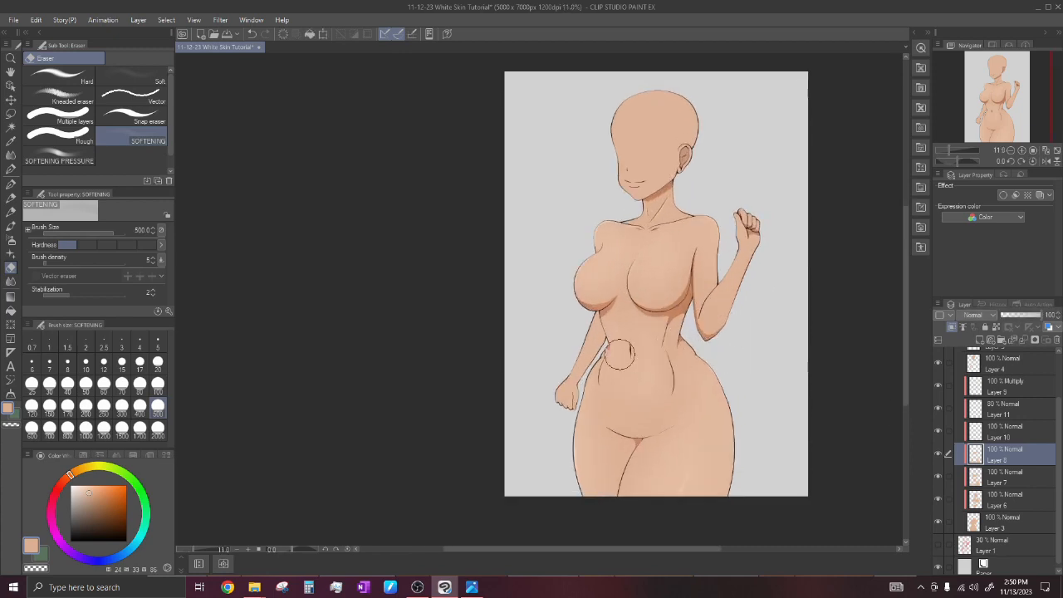
{"action": "scroll", "coordinate": [728, 344], "scroll_direction": "down", "scroll_amount": 1}
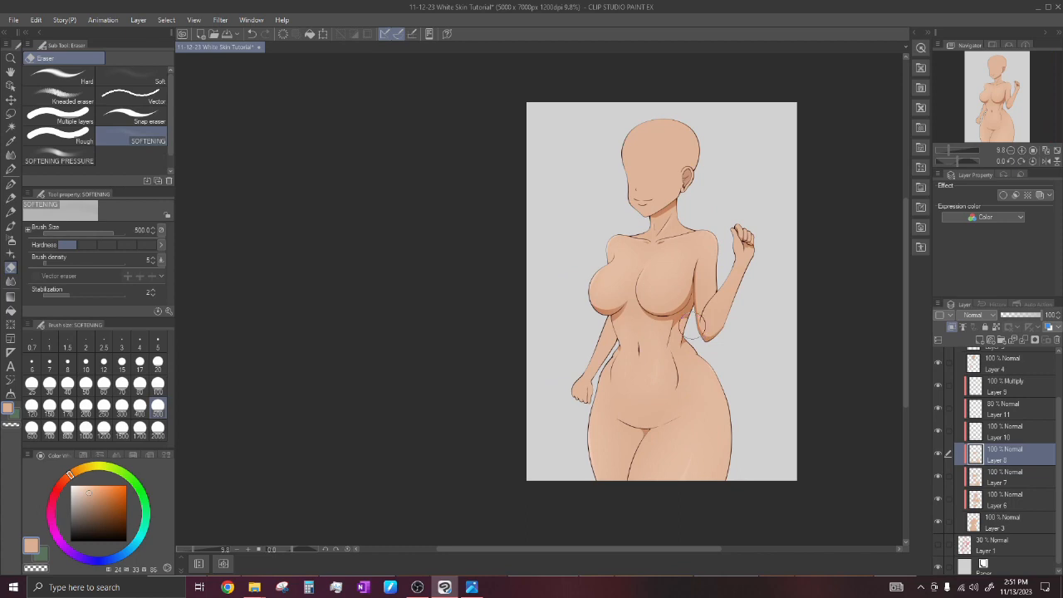
{"action": "scroll", "coordinate": [674, 358], "scroll_direction": "up", "scroll_amount": 1}
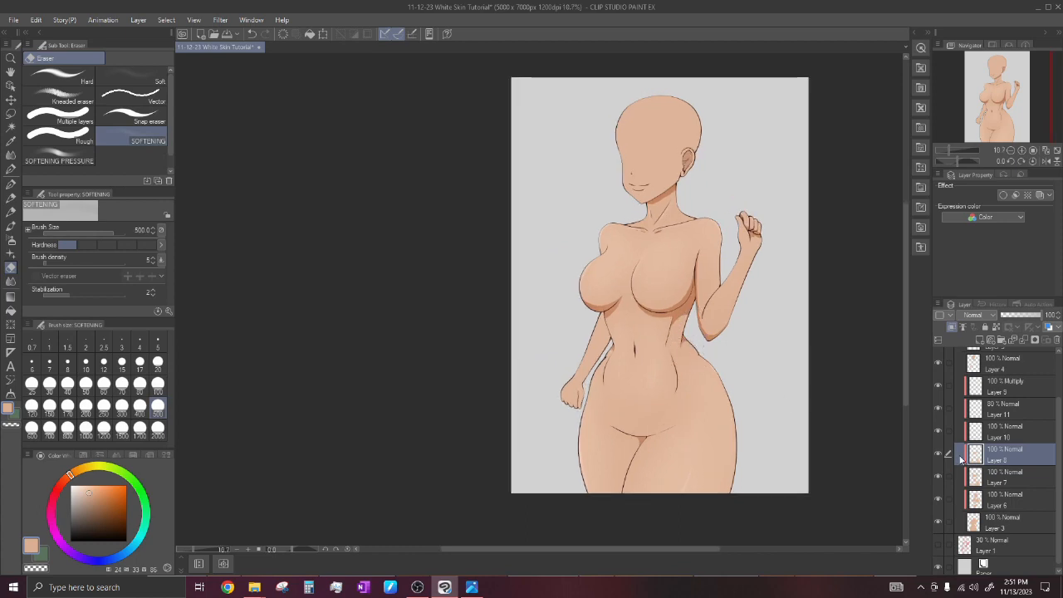
Make Layer 11 active, set the LIGHTING airbrush to size 500, and save the illustration.
{"action": "left_click", "coordinate": [1009, 390]}
{"action": "scroll", "coordinate": [1008, 390], "scroll_direction": "up", "scroll_amount": 2}
{"action": "scroll", "coordinate": [693, 267], "scroll_direction": "down", "scroll_amount": 2}
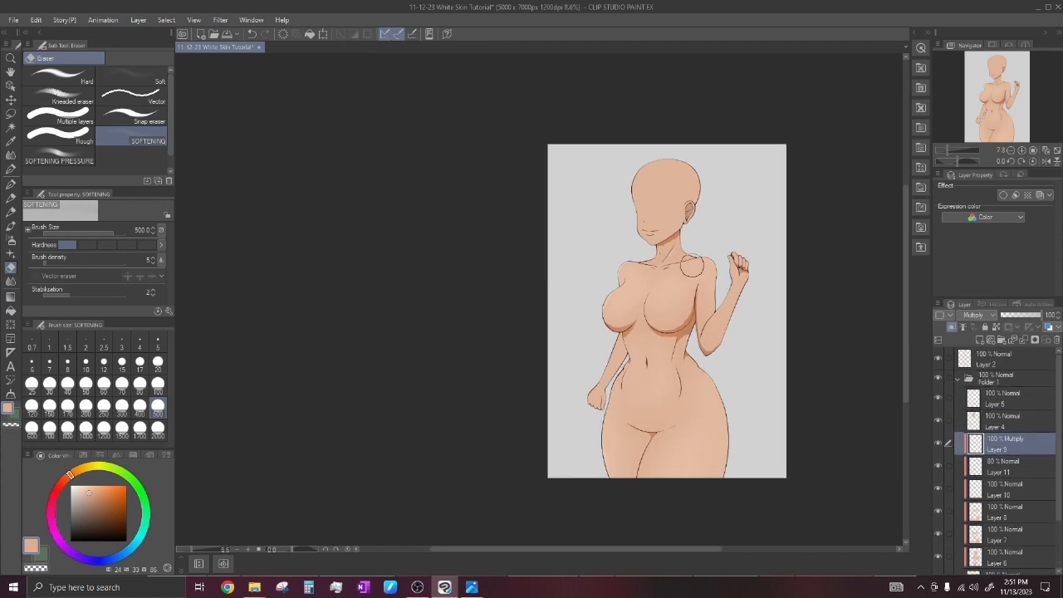
{"action": "scroll", "coordinate": [734, 263], "scroll_direction": "up", "scroll_amount": 5}
{"action": "key", "text": "alt+bracketleft"}
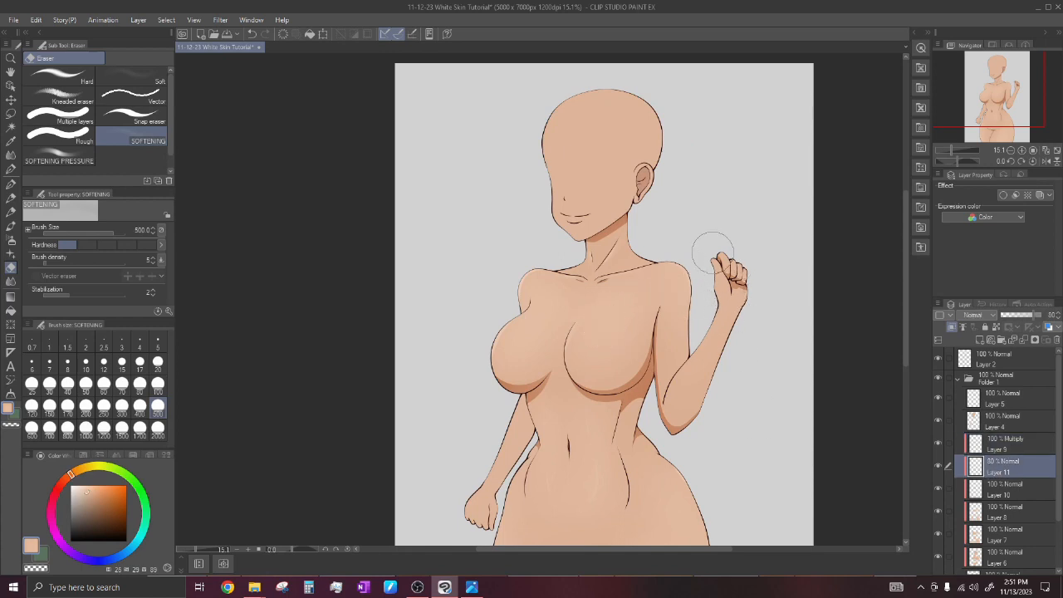
{"action": "left_click", "coordinate": [13, 239]}
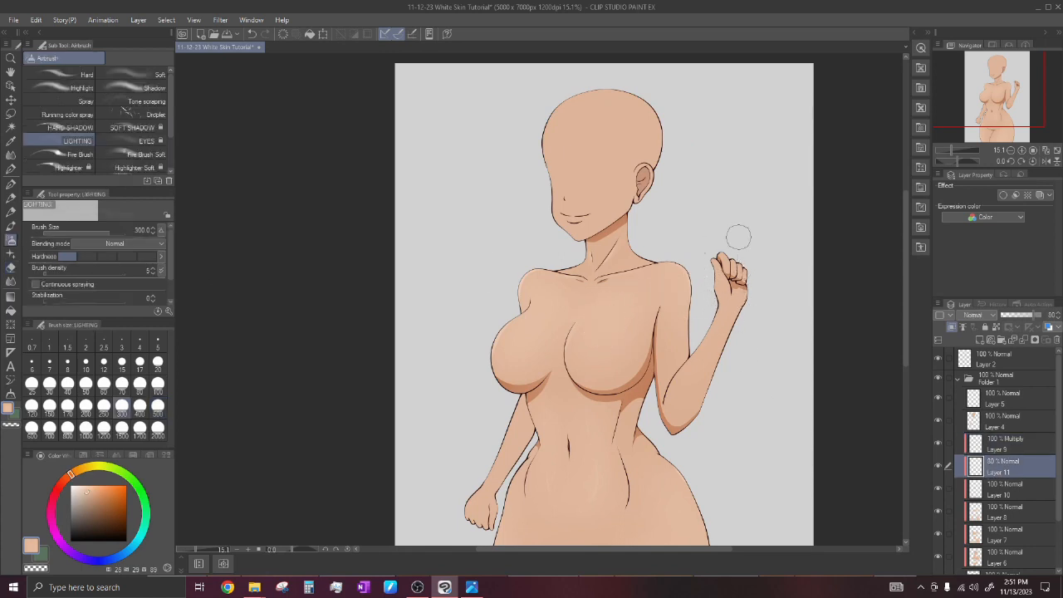
{"action": "left_click", "coordinate": [157, 406]}
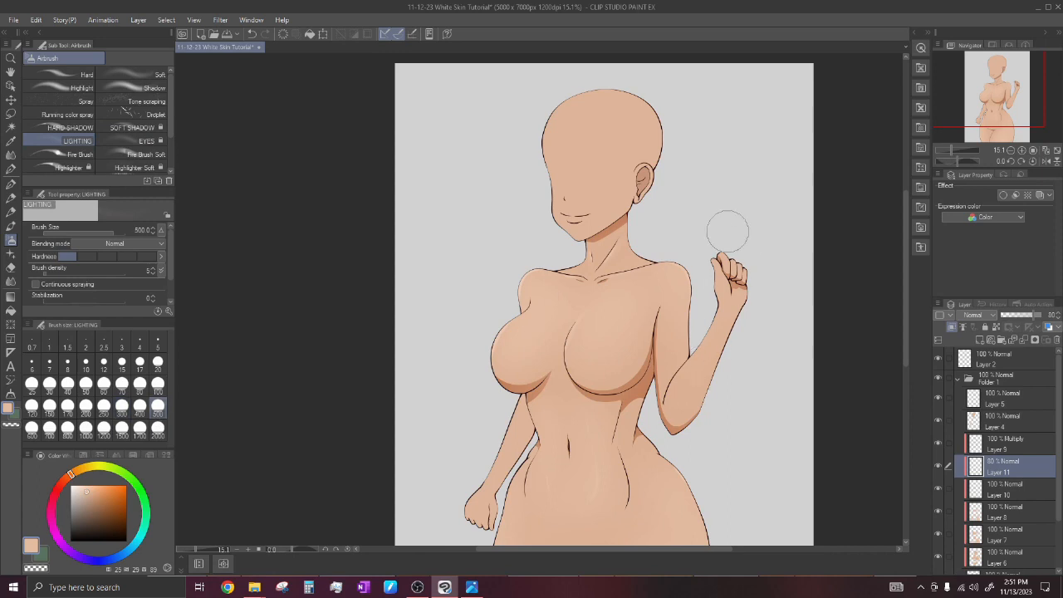
{"action": "scroll", "coordinate": [733, 240], "scroll_direction": "down", "scroll_amount": 3}
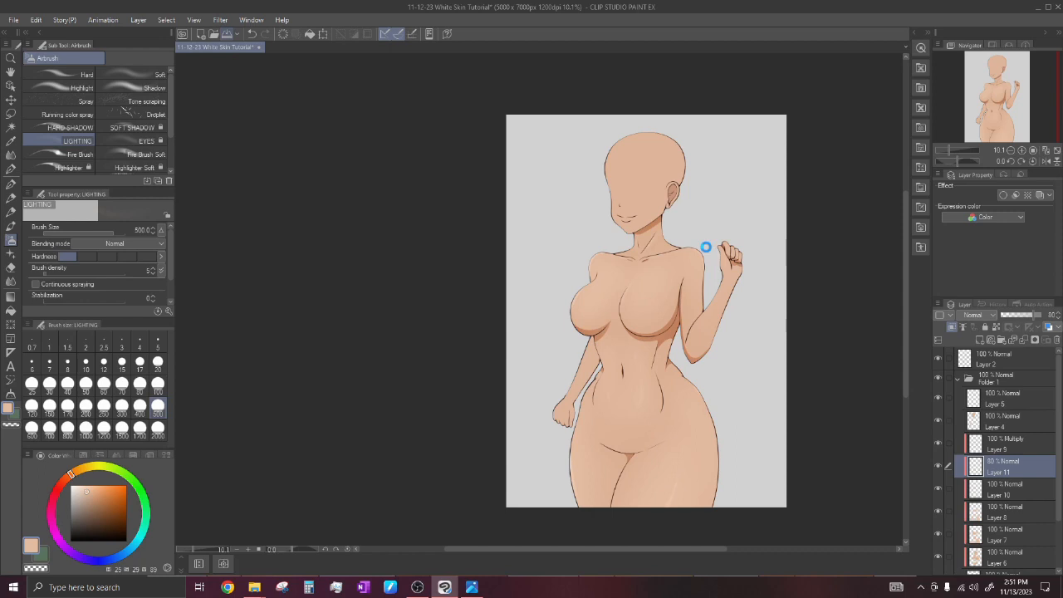
Check the contents of Layer 4, then add a new layer directly above it and clip it to Layer 4.
{"action": "scroll", "coordinate": [885, 391], "scroll_direction": "down", "scroll_amount": 1}
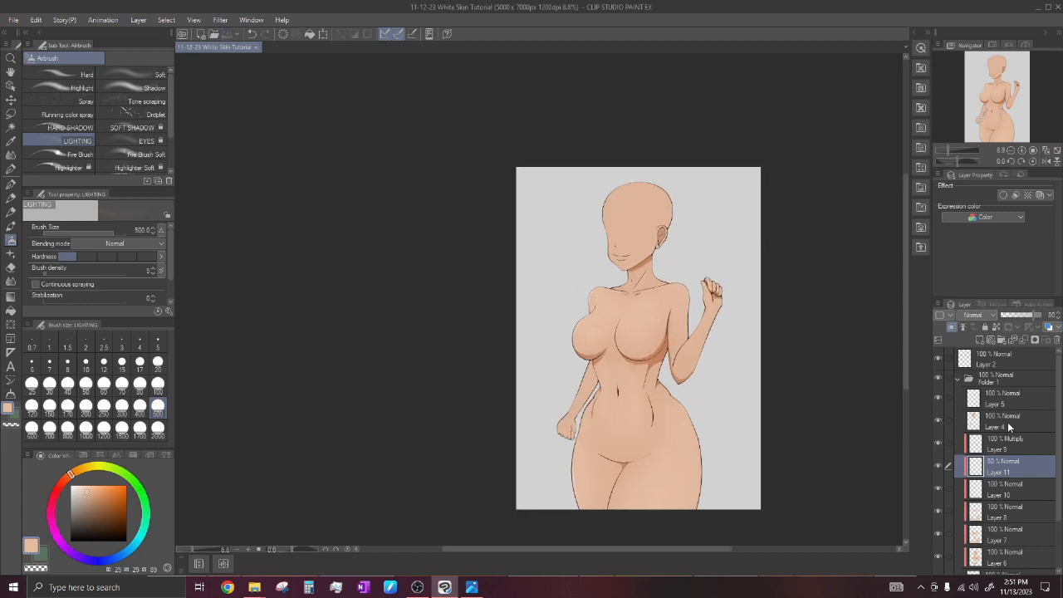
{"action": "left_click", "coordinate": [1007, 422]}
{"action": "left_click", "coordinate": [938, 420]}
{"action": "left_click", "coordinate": [938, 420]}
{"action": "left_click", "coordinate": [981, 340]}
{"action": "scroll", "coordinate": [728, 201], "scroll_direction": "down", "scroll_amount": 1}
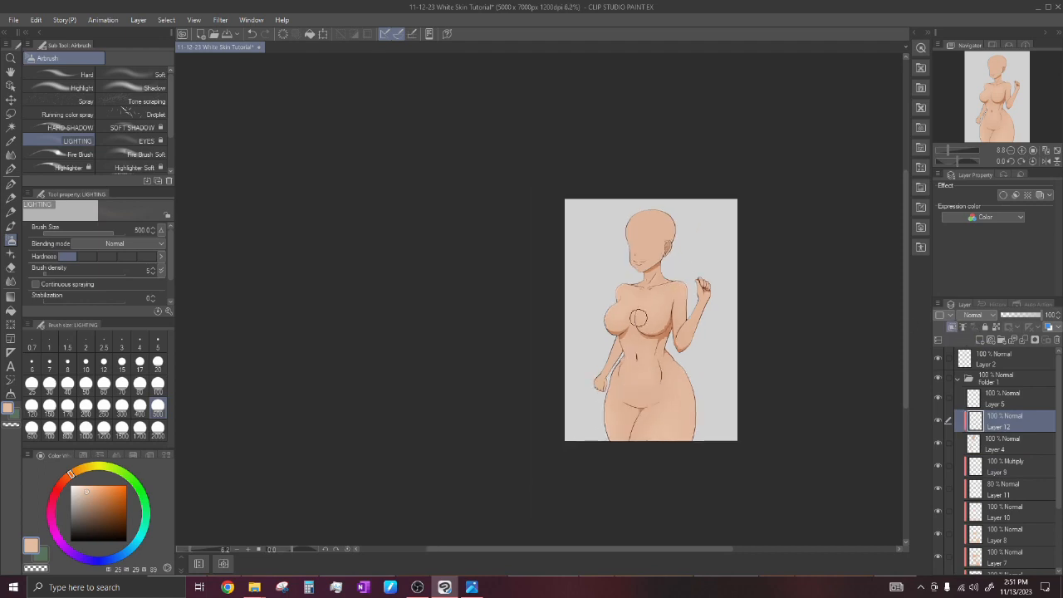
Sample the skin tone near the raised arm's elbow and tint the body's line art on Layer 12 with the LIGHTING airbrush.
{"action": "scroll", "coordinate": [728, 201], "scroll_direction": "up", "scroll_amount": 4}
{"action": "left_click", "coordinate": [795, 335], "text": "alt"}
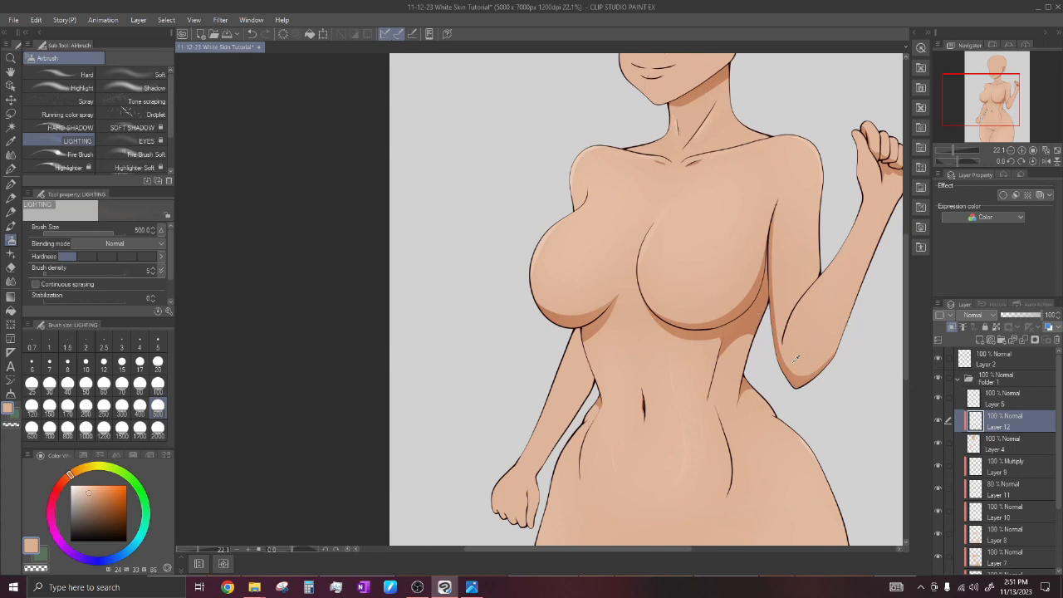
{"action": "scroll", "coordinate": [747, 312], "scroll_direction": "down", "scroll_amount": 2}
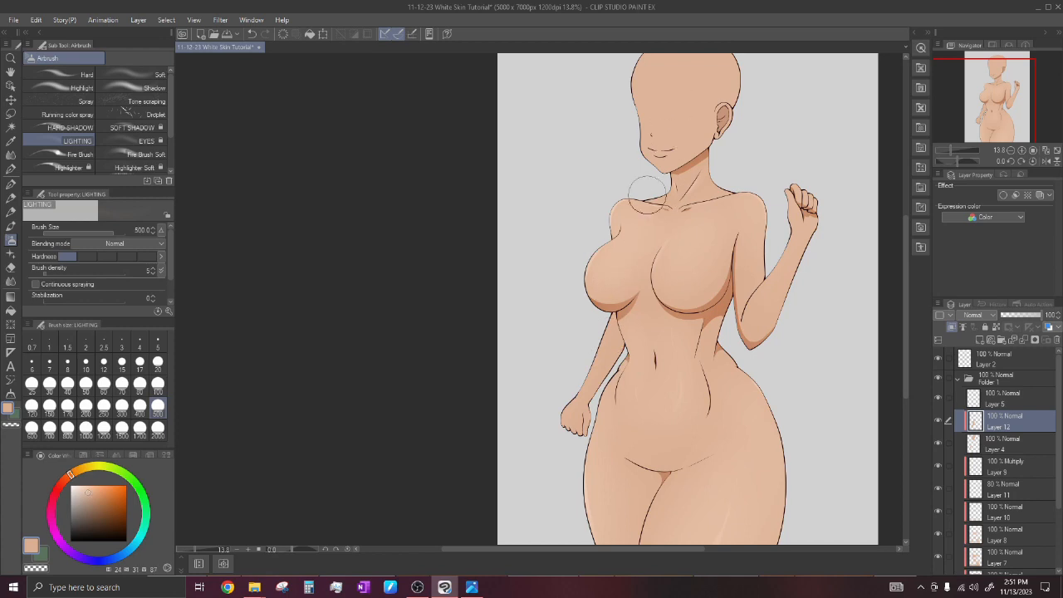
{"action": "scroll", "coordinate": [581, 348], "scroll_direction": "up", "scroll_amount": 2}
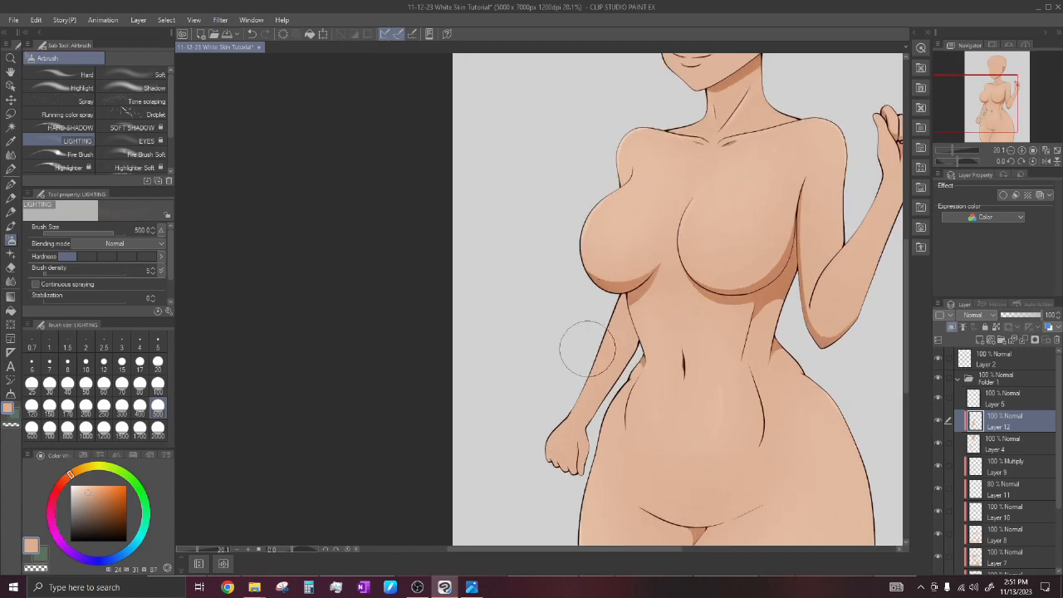
{"action": "scroll", "coordinate": [564, 240], "scroll_direction": "down", "scroll_amount": 4}
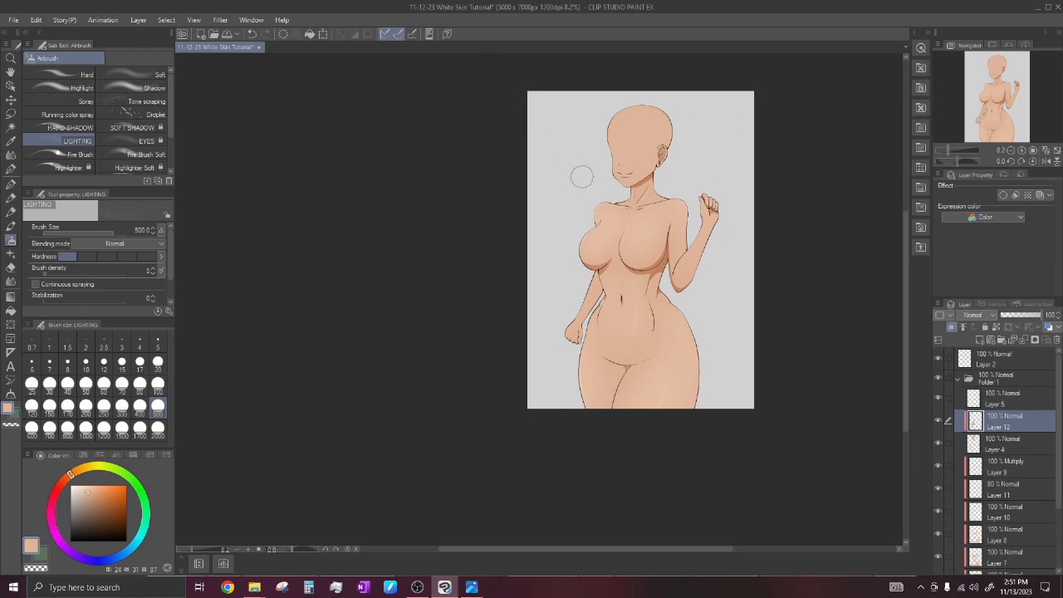
{"action": "scroll", "coordinate": [563, 323], "scroll_direction": "up", "scroll_amount": 3}
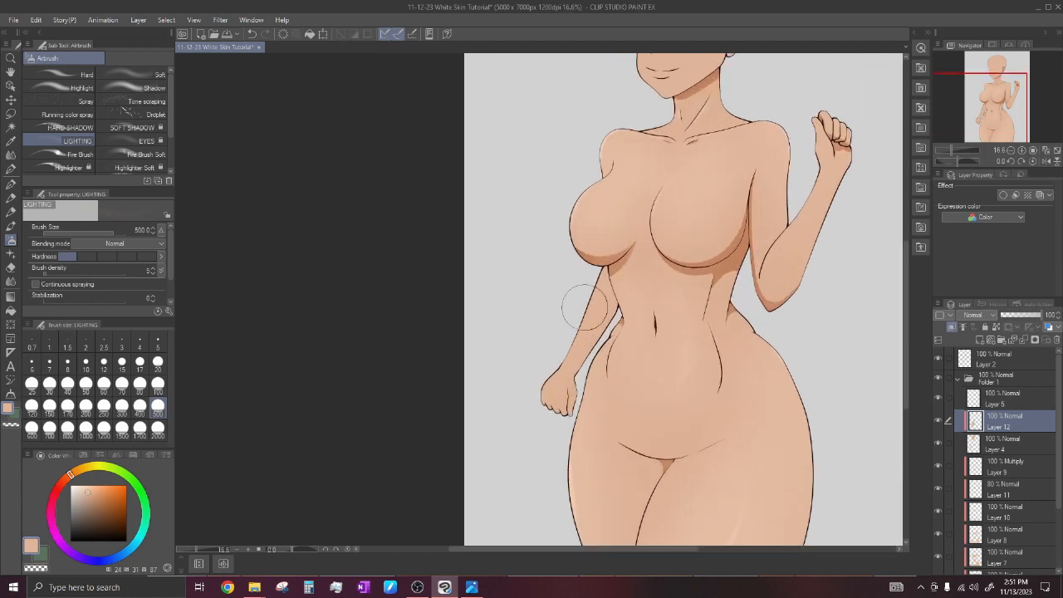
Resample the skin tone at the raised arm's elbow and tint more of the torso and hip lines on Layer 12.
{"action": "left_click", "coordinate": [772, 292], "text": "alt"}
{"action": "scroll", "coordinate": [585, 359], "scroll_direction": "up", "scroll_amount": 2}
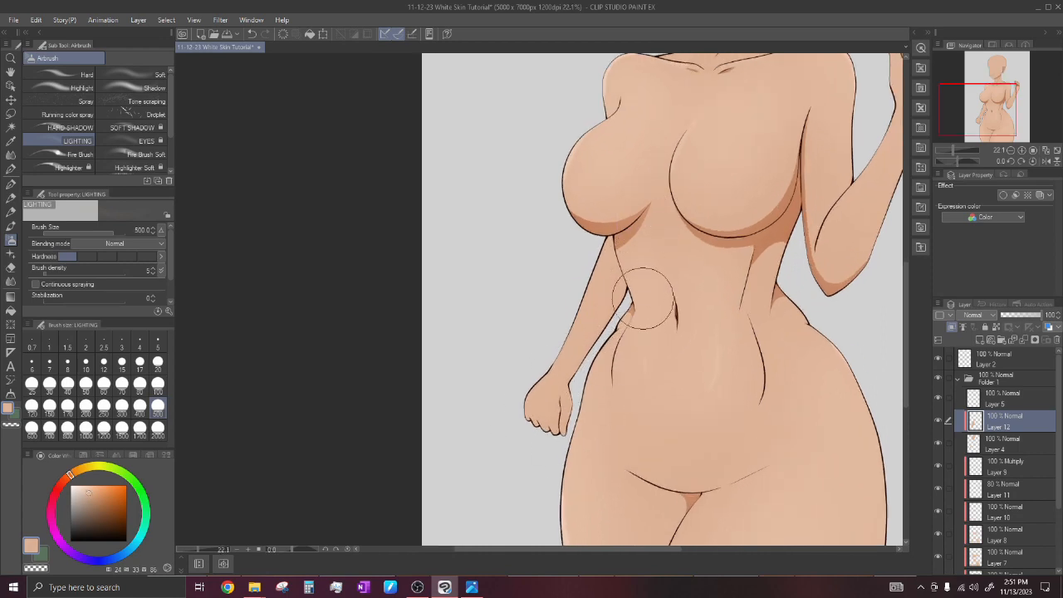
{"action": "scroll", "coordinate": [622, 257], "scroll_direction": "down", "scroll_amount": 5}
{"action": "scroll", "coordinate": [722, 264], "scroll_direction": "up", "scroll_amount": 2}
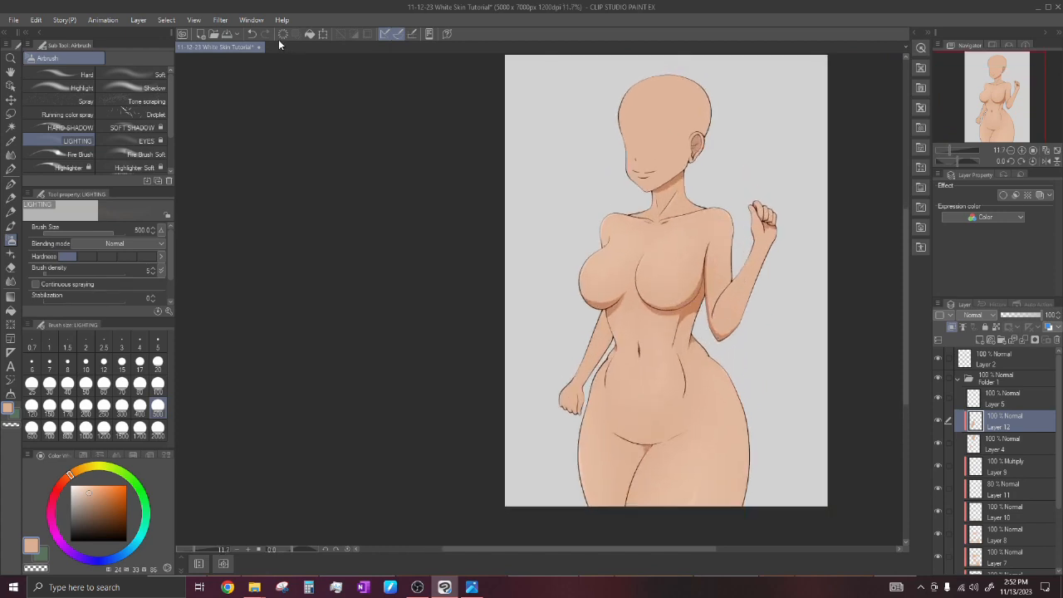
Save the illustration and set the LIGHTING airbrush to size 250.
{"action": "scroll", "coordinate": [714, 317], "scroll_direction": "down", "scroll_amount": 2}
{"action": "scroll", "coordinate": [664, 207], "scroll_direction": "up", "scroll_amount": 4}
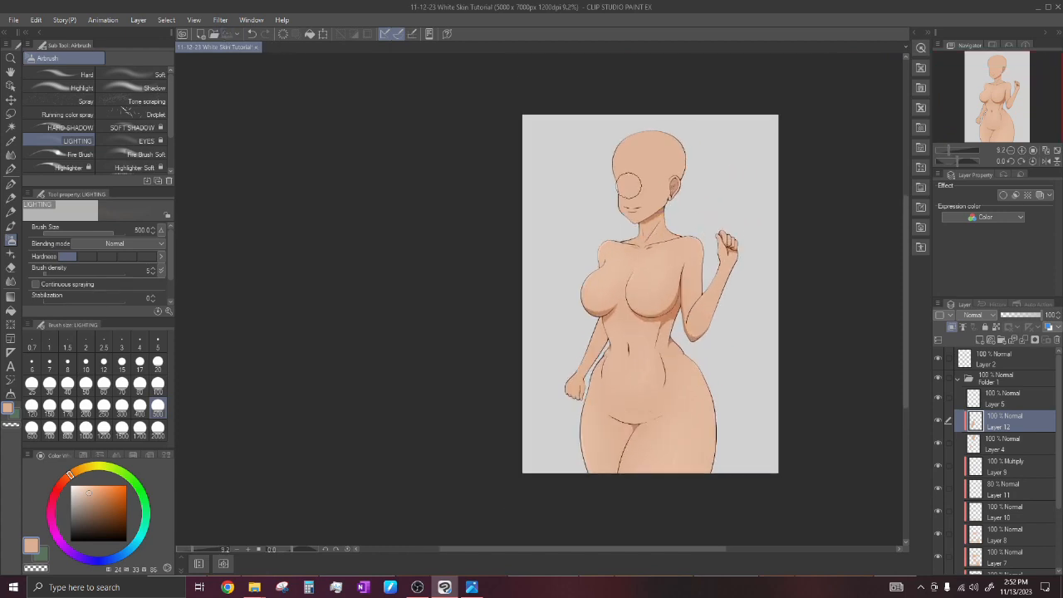
{"action": "left_click", "coordinate": [104, 405]}
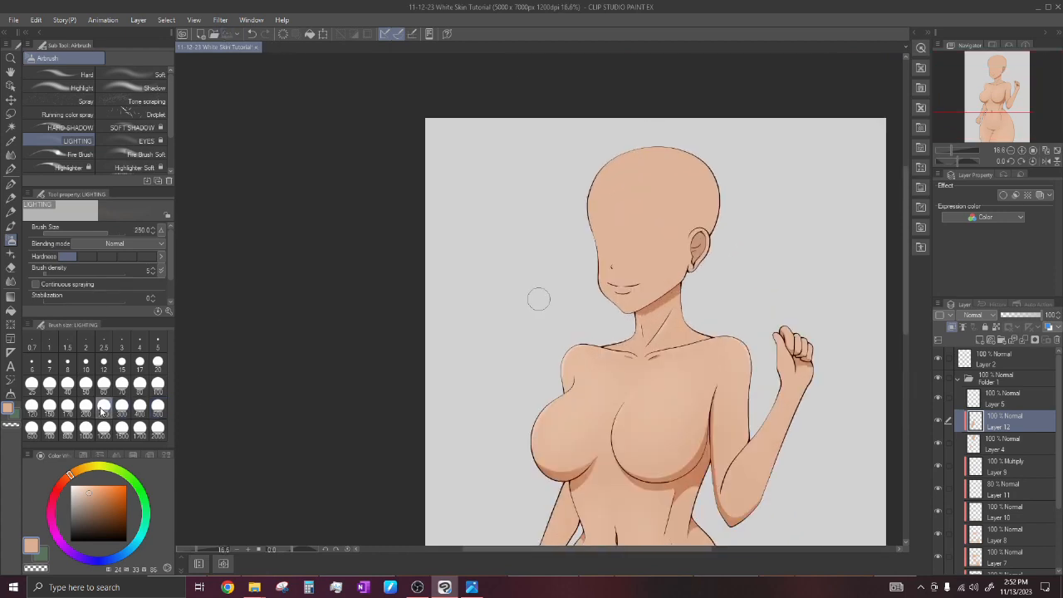
{"action": "scroll", "coordinate": [772, 183], "scroll_direction": "down", "scroll_amount": 1}
{"action": "scroll", "coordinate": [641, 234], "scroll_direction": "up", "scroll_amount": 2}
{"action": "scroll", "coordinate": [640, 234], "scroll_direction": "down", "scroll_amount": 1}
{"action": "scroll", "coordinate": [687, 216], "scroll_direction": "up", "scroll_amount": 2}
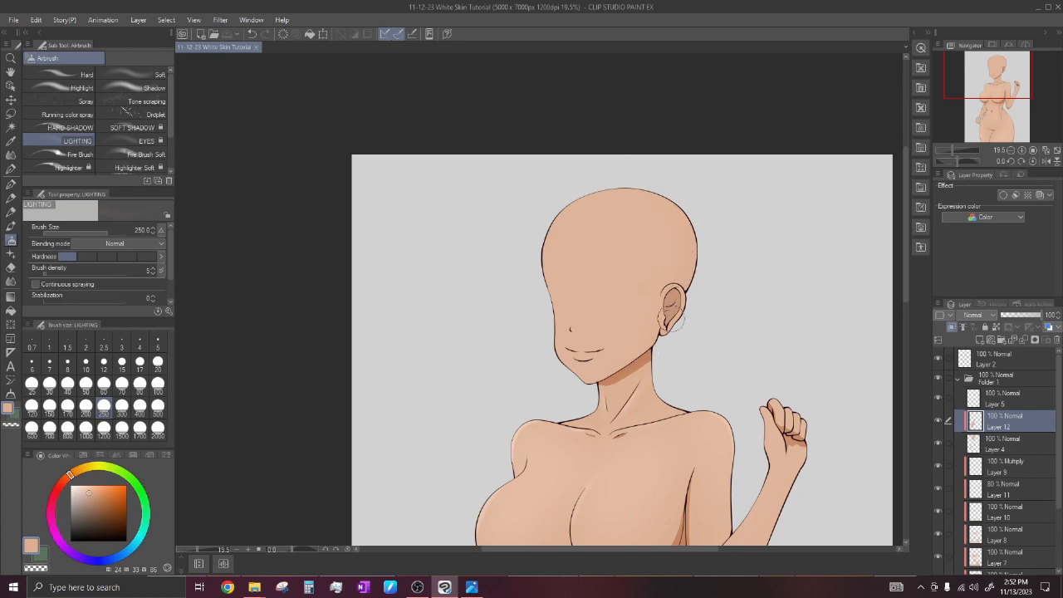
Add a new clipped layer above Layer 12, resample the skin tone, and tint the head's line art with the LIGHTING airbrush at size 300.
{"action": "scroll", "coordinate": [581, 225], "scroll_direction": "up", "scroll_amount": 2}
{"action": "left_click", "coordinate": [979, 340]}
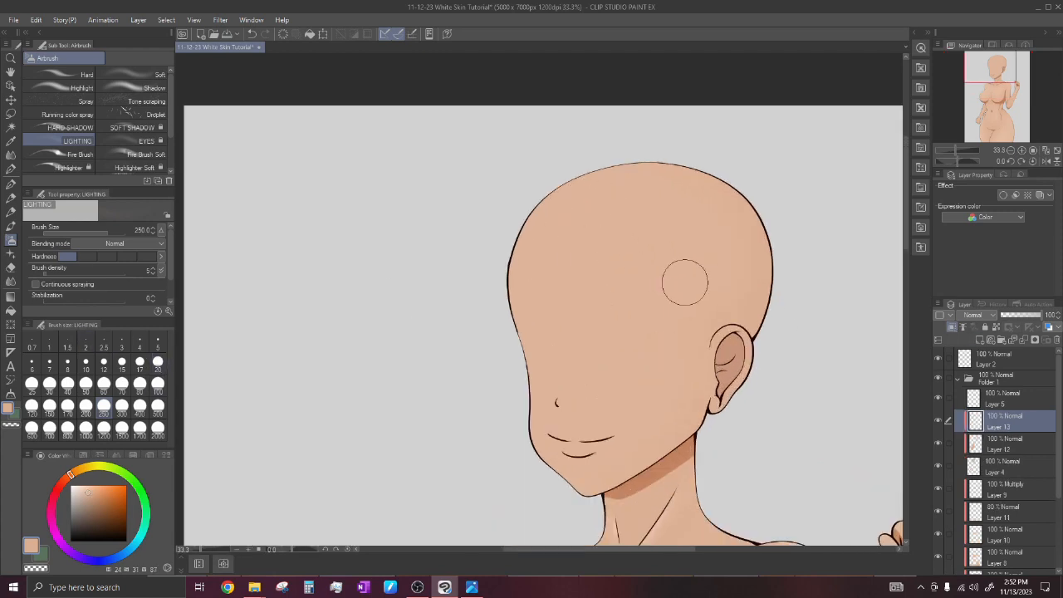
{"action": "left_click", "coordinate": [122, 407]}
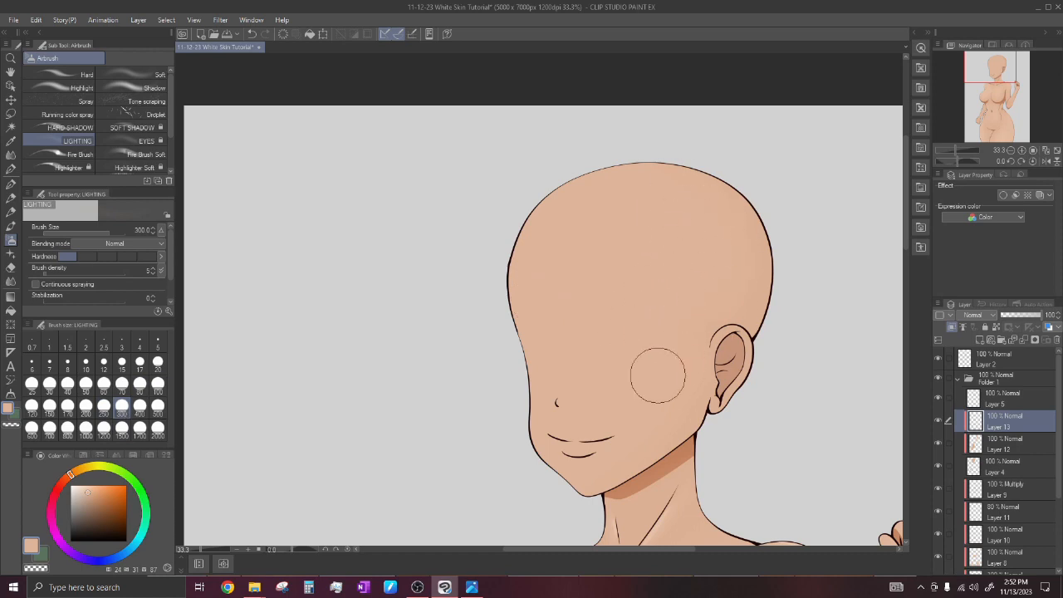
{"action": "scroll", "coordinate": [669, 369], "scroll_direction": "down", "scroll_amount": 3}
{"action": "scroll", "coordinate": [695, 356], "scroll_direction": "up", "scroll_amount": 3}
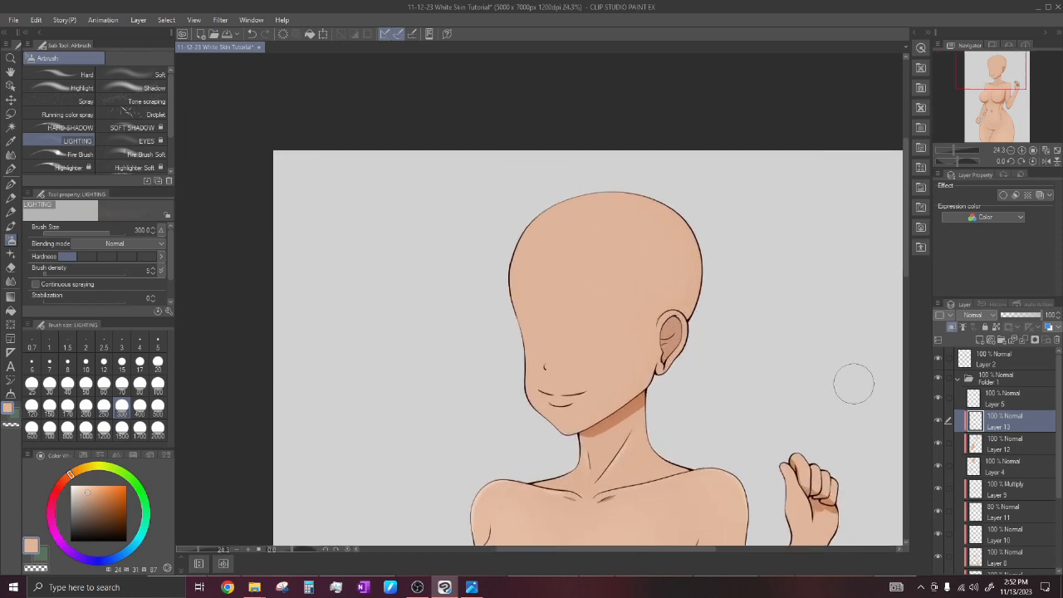
Tint the ear's line art on Layer 13 with the LIGHTING airbrush at size 100 and save the illustration.
{"action": "scroll", "coordinate": [712, 316], "scroll_direction": "up", "scroll_amount": 4}
{"action": "left_click", "coordinate": [85, 383]}
{"action": "scroll", "coordinate": [664, 328], "scroll_direction": "up", "scroll_amount": 3}
{"action": "left_click", "coordinate": [158, 384]}
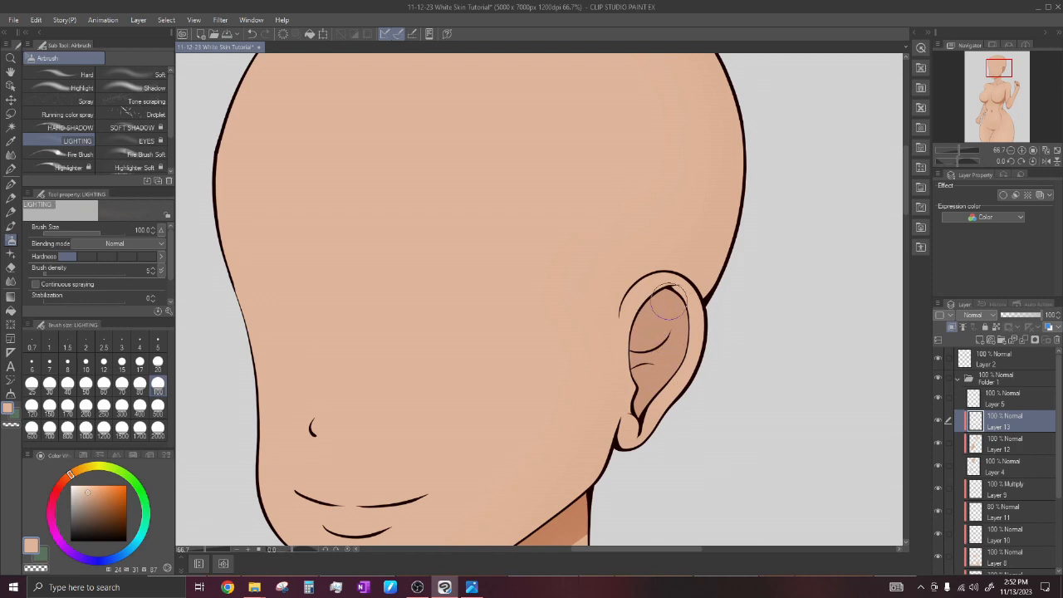
{"action": "scroll", "coordinate": [652, 290], "scroll_direction": "down", "scroll_amount": 5}
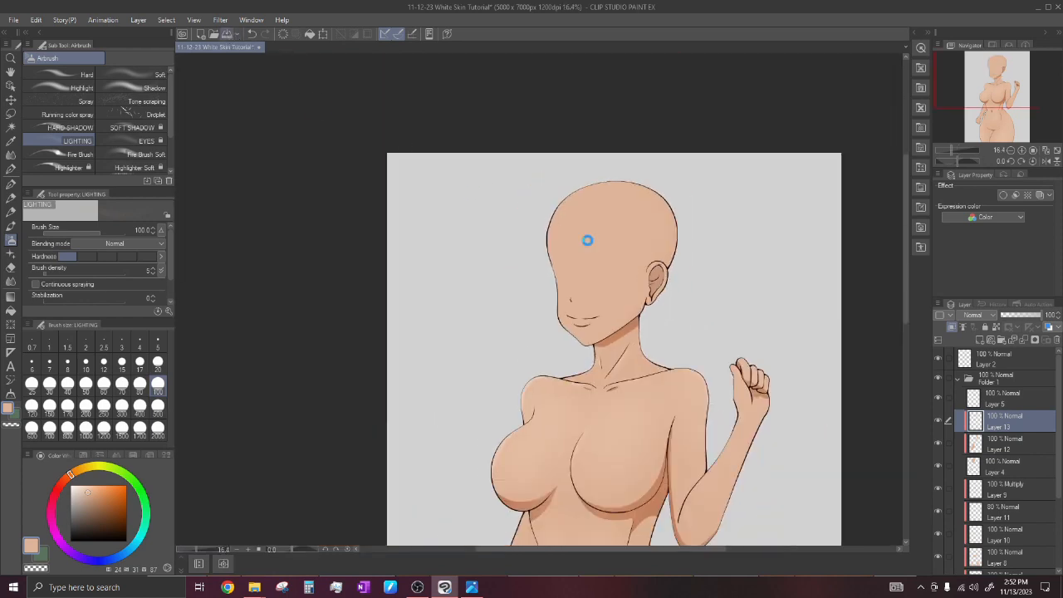
Try a pale peach highlight streak running diagonally across the head with the LIGHTING airbrush.
{"action": "scroll", "coordinate": [671, 235], "scroll_direction": "up", "scroll_amount": 1}
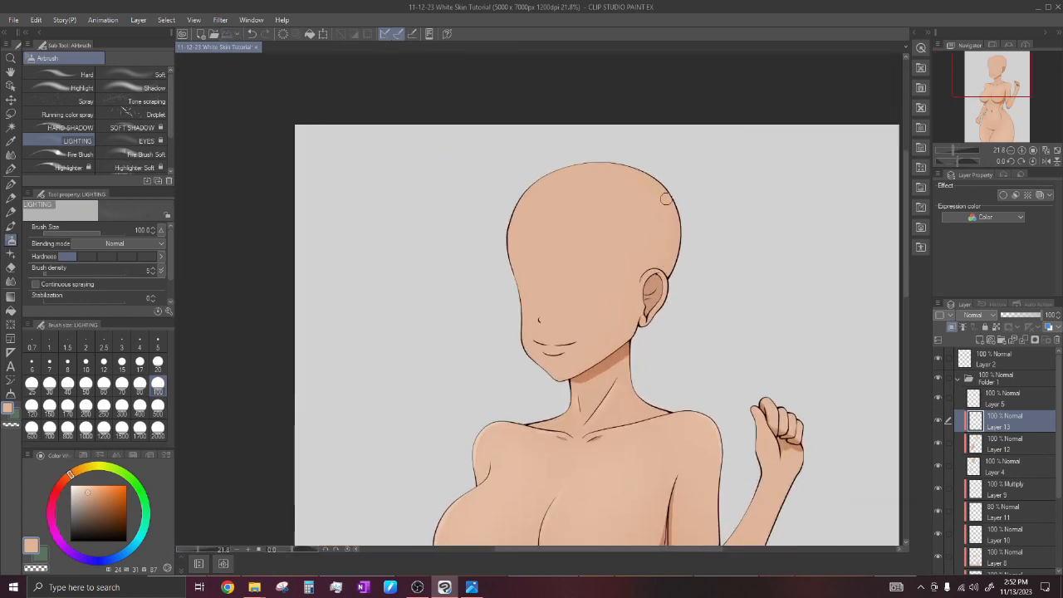
{"action": "scroll", "coordinate": [610, 229], "scroll_direction": "down", "scroll_amount": 1}
{"action": "scroll", "coordinate": [623, 231], "scroll_direction": "up", "scroll_amount": 2}
{"action": "left_click_drag", "start_coordinate": [81, 489], "coordinate": [76, 483]}
{"action": "left_click_drag", "start_coordinate": [565, 296], "coordinate": [646, 174]}
{"action": "scroll", "coordinate": [580, 231], "scroll_direction": "up", "scroll_amount": 4}
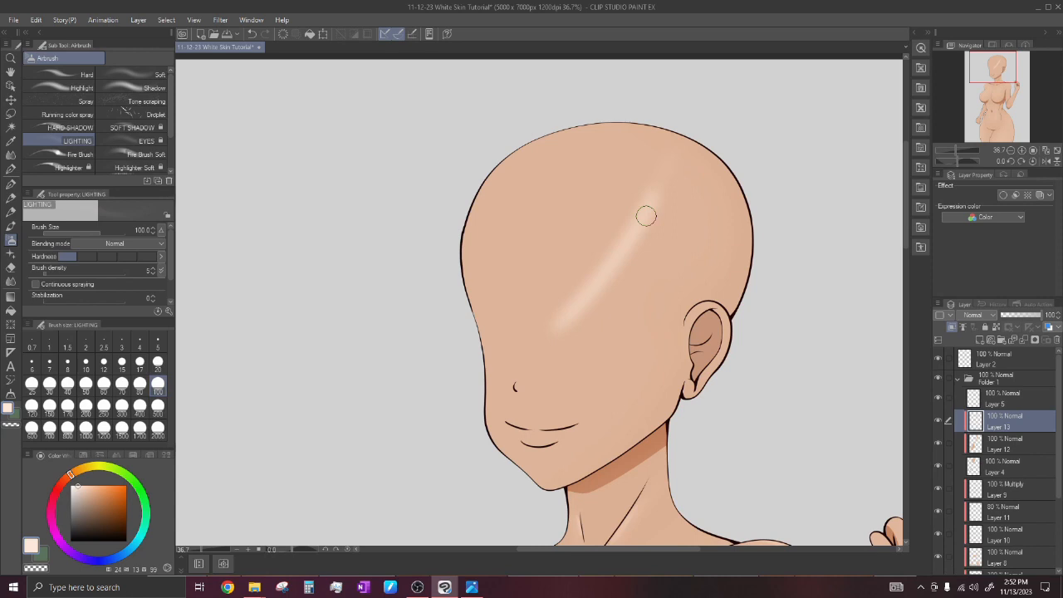
{"action": "key", "text": "ctrl+z"}
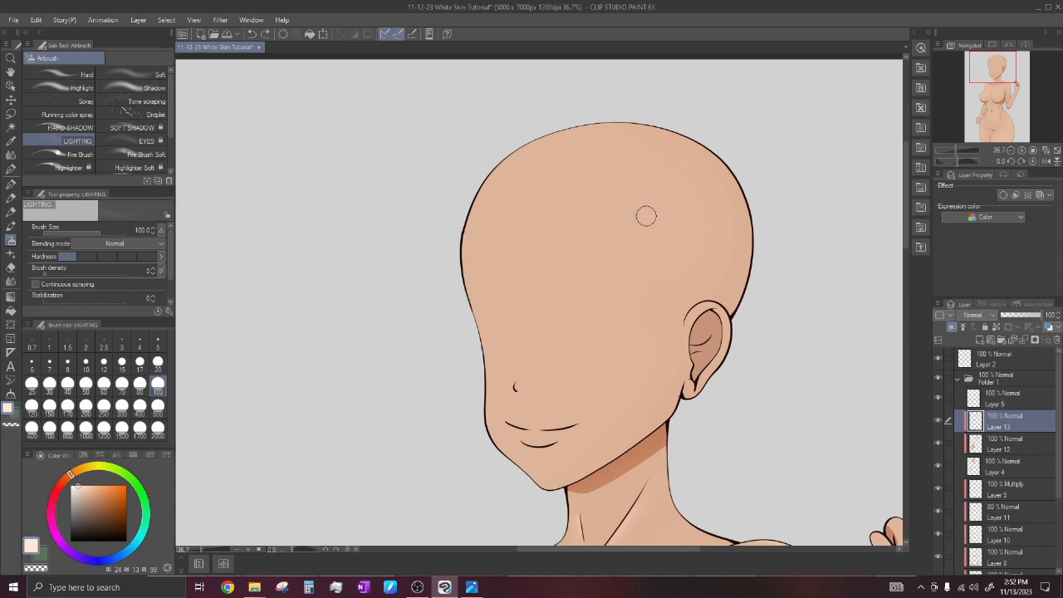
Try a broad pale glow over the forehead with the LIGHTING airbrush at size 1000.
{"action": "left_click", "coordinate": [86, 431]}
{"action": "scroll", "coordinate": [522, 177], "scroll_direction": "down", "scroll_amount": 2}
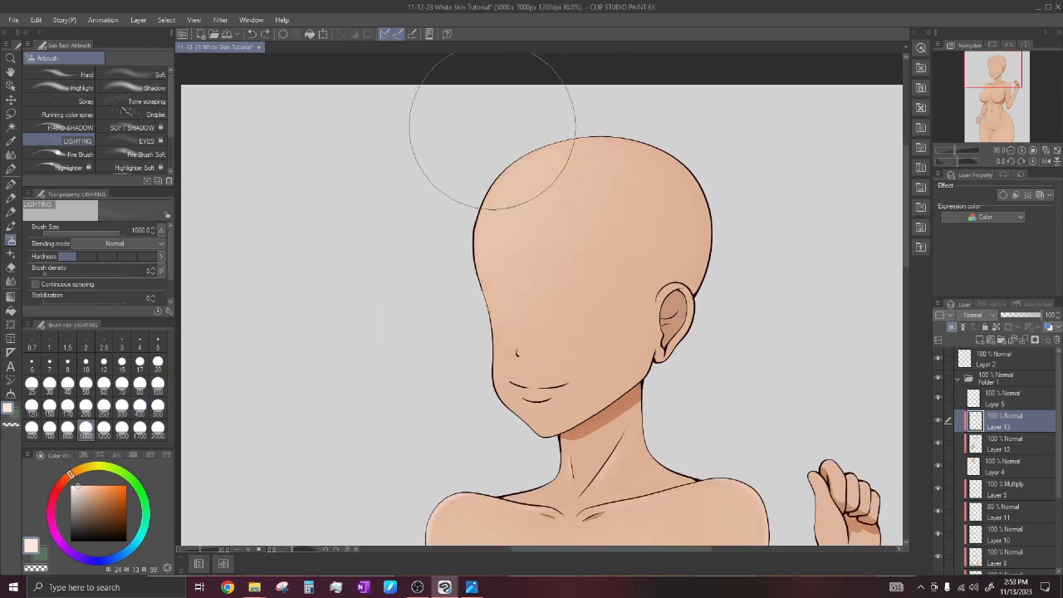
{"action": "scroll", "coordinate": [581, 299], "scroll_direction": "down", "scroll_amount": 4}
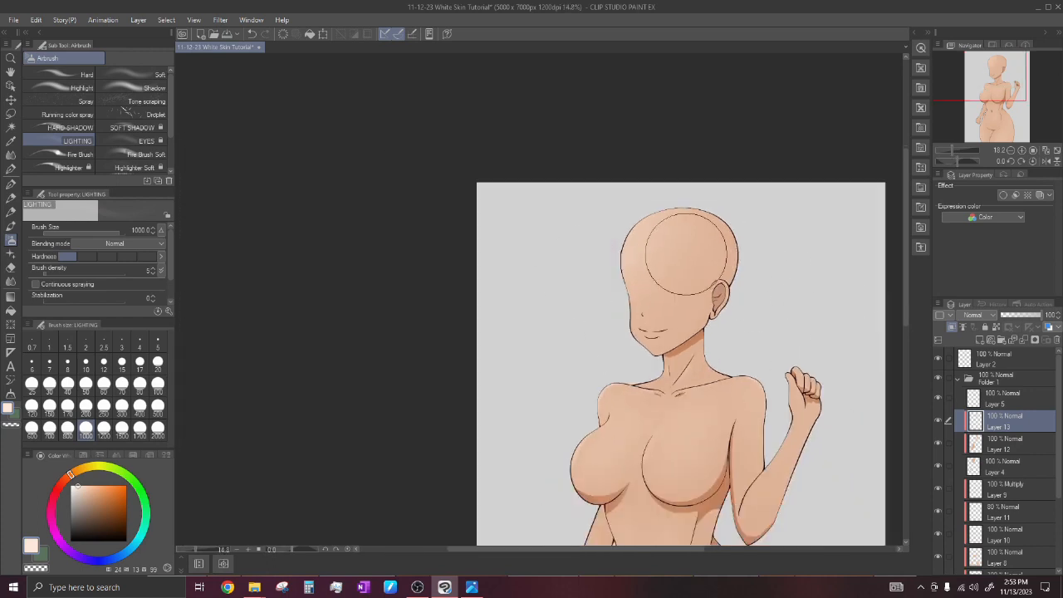
{"action": "scroll", "coordinate": [775, 256], "scroll_direction": "down", "scroll_amount": 1}
{"action": "key", "text": "ctrl+z"}
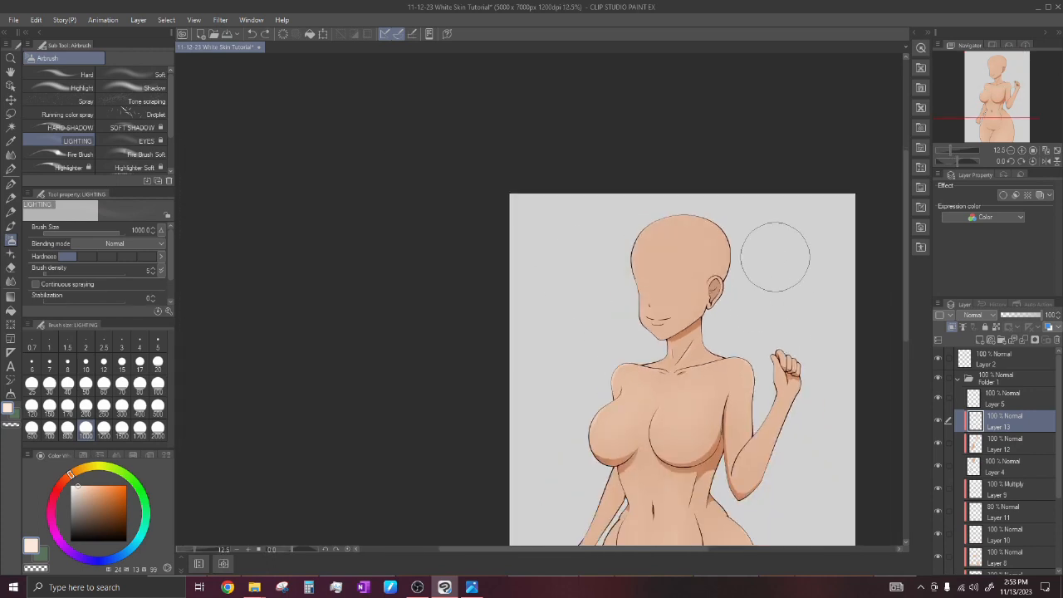
Save the illustration and resample the skin tone as the drawing color for the LIGHTING airbrush.
{"action": "left_click_drag", "start_coordinate": [701, 254], "coordinate": [678, 246]}
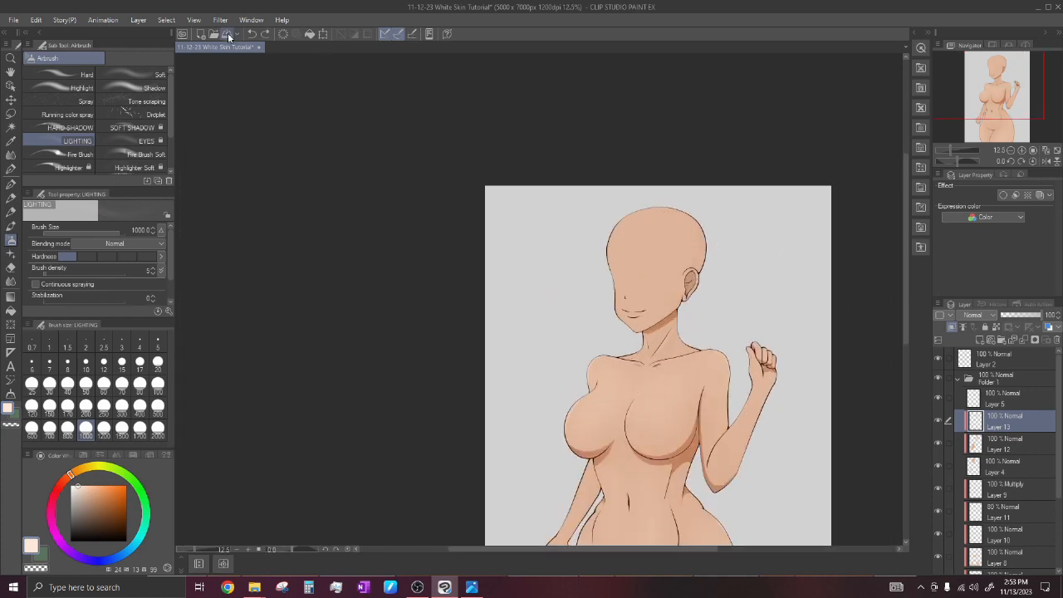
{"action": "scroll", "coordinate": [706, 290], "scroll_direction": "up", "scroll_amount": 2}
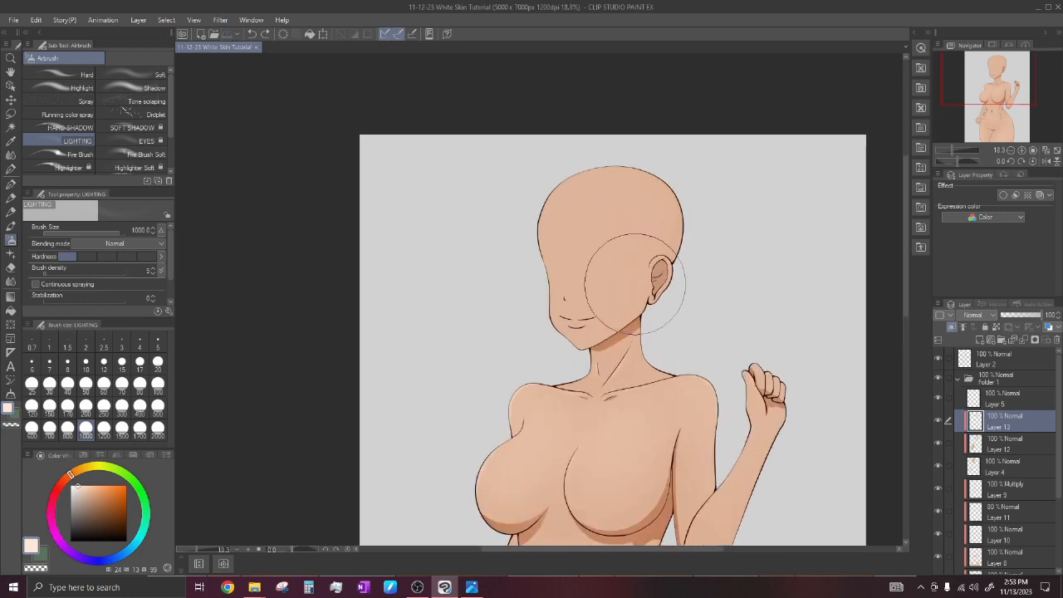
{"action": "left_click", "coordinate": [157, 383]}
{"action": "scroll", "coordinate": [638, 164], "scroll_direction": "down", "scroll_amount": 3}
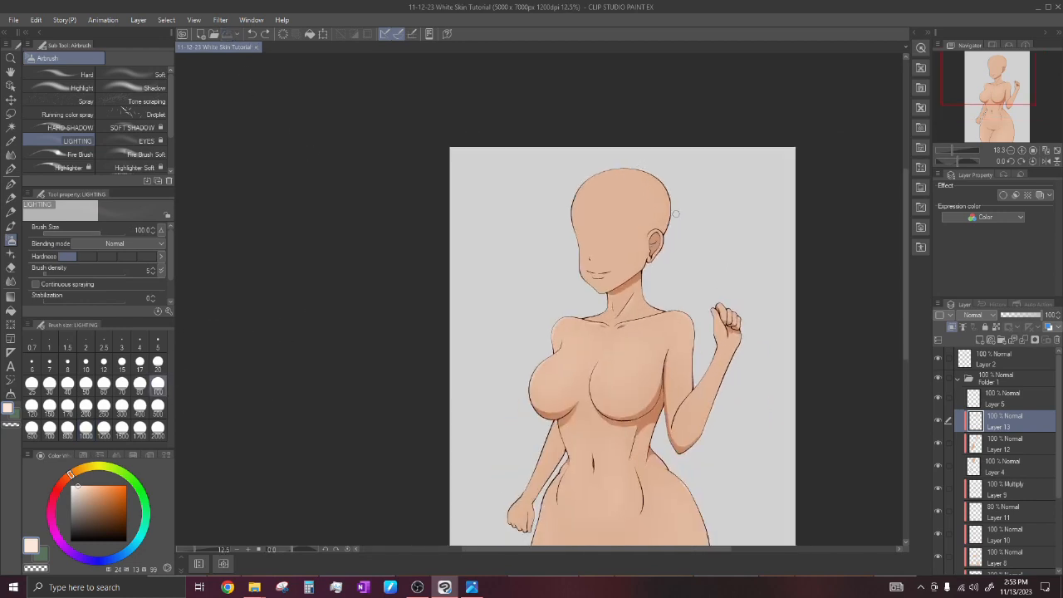
{"action": "scroll", "coordinate": [650, 260], "scroll_direction": "down", "scroll_amount": 1}
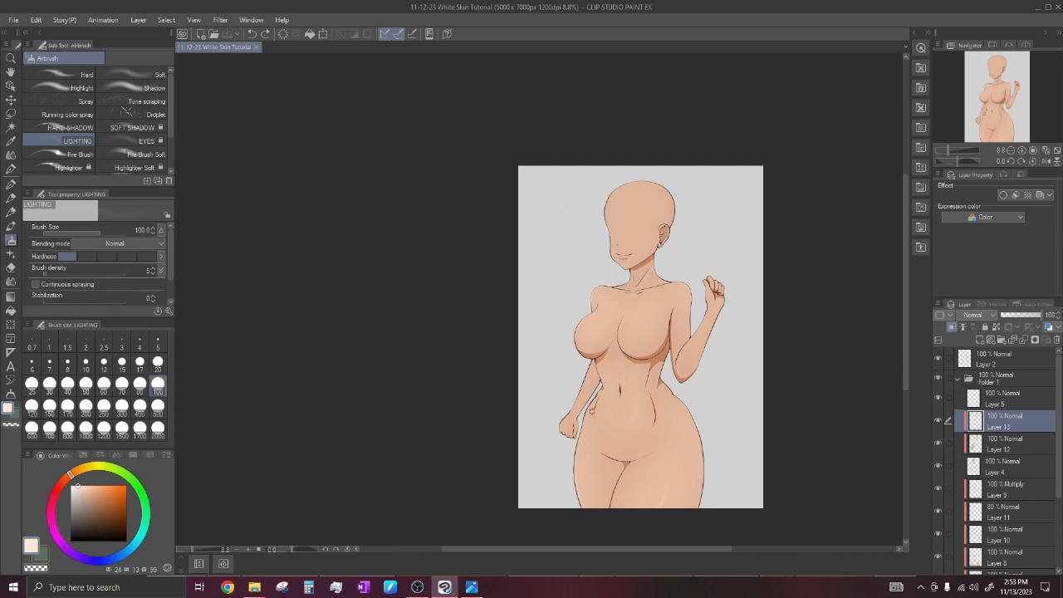
{"action": "scroll", "coordinate": [586, 398], "scroll_direction": "up", "scroll_amount": 4}
{"action": "scroll", "coordinate": [737, 166], "scroll_direction": "down", "scroll_amount": 3}
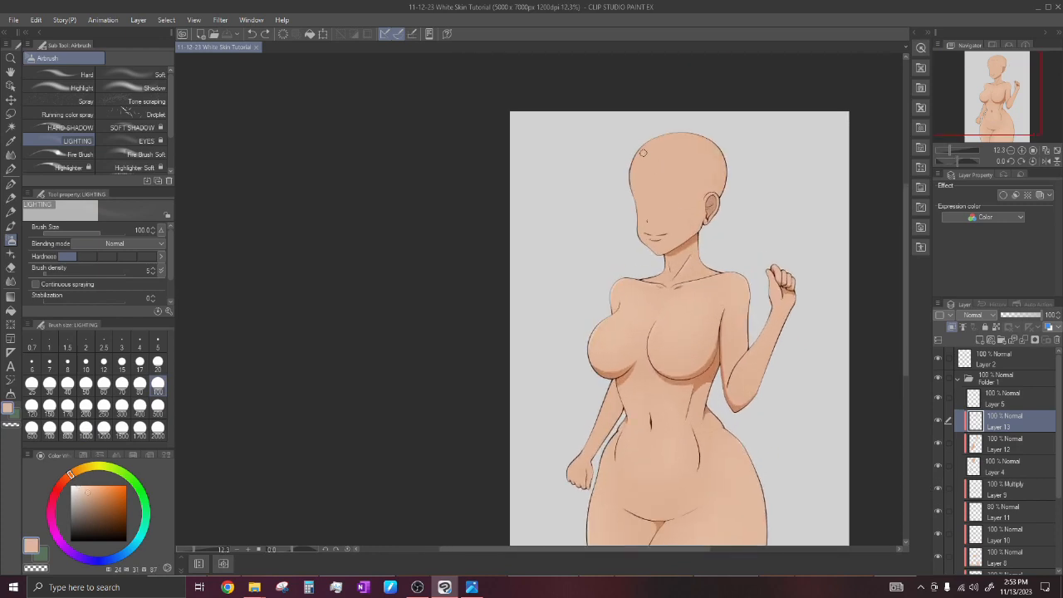
Tint the body's line art on Layer 13 with the LIGHTING airbrush at sizes 200 and 500.
{"action": "scroll", "coordinate": [647, 148], "scroll_direction": "up", "scroll_amount": 1}
{"action": "left_click", "coordinate": [85, 404]}
{"action": "scroll", "coordinate": [549, 356], "scroll_direction": "up", "scroll_amount": 2}
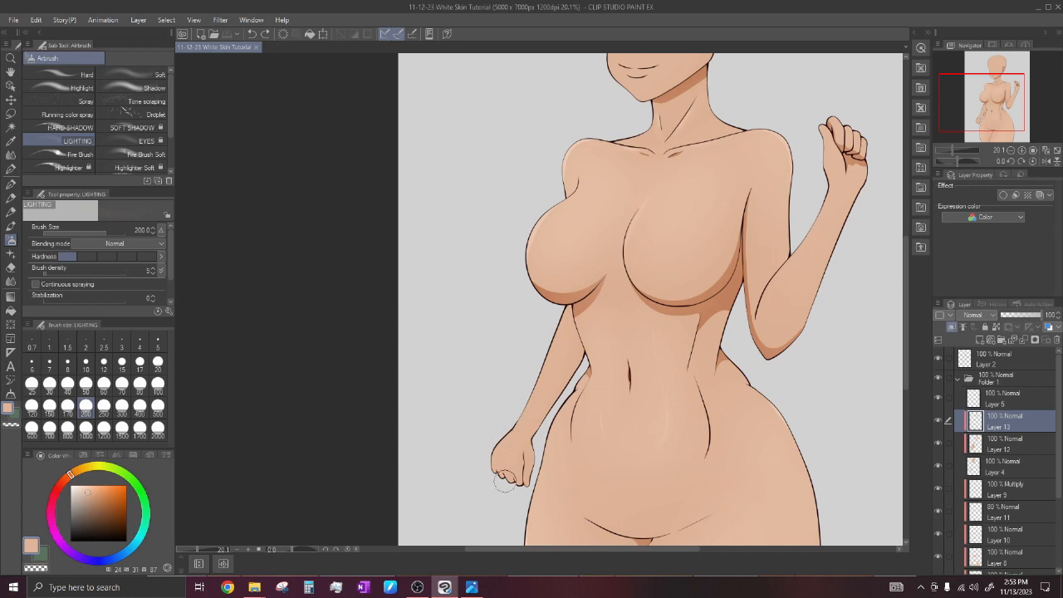
{"action": "scroll", "coordinate": [508, 461], "scroll_direction": "down", "scroll_amount": 3}
{"action": "left_click", "coordinate": [158, 404]}
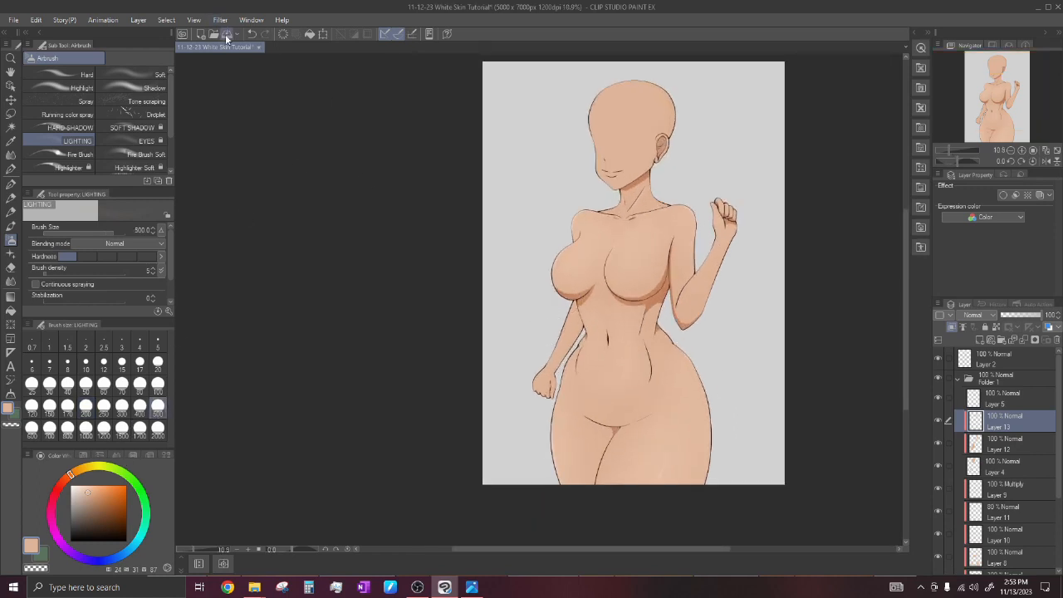
Add a new clipped layer above Layer 13, tint the upper body's lines with a resampled skin tone, and save the illustration.
{"action": "scroll", "coordinate": [623, 285], "scroll_direction": "down", "scroll_amount": 1}
{"action": "left_click", "coordinate": [982, 341]}
{"action": "scroll", "coordinate": [653, 293], "scroll_direction": "up", "scroll_amount": 4}
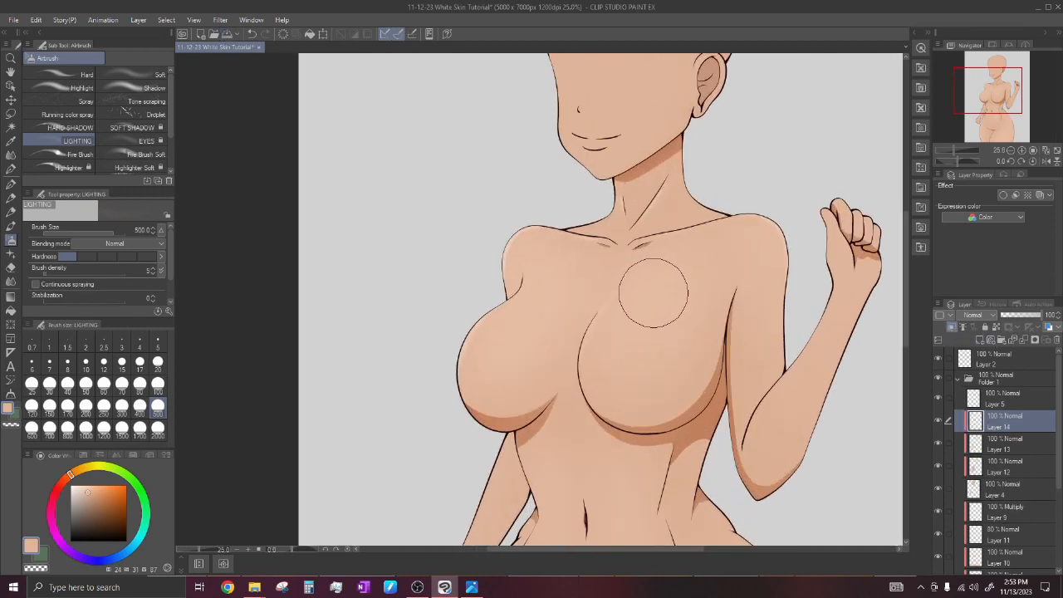
{"action": "scroll", "coordinate": [654, 292], "scroll_direction": "down", "scroll_amount": 2}
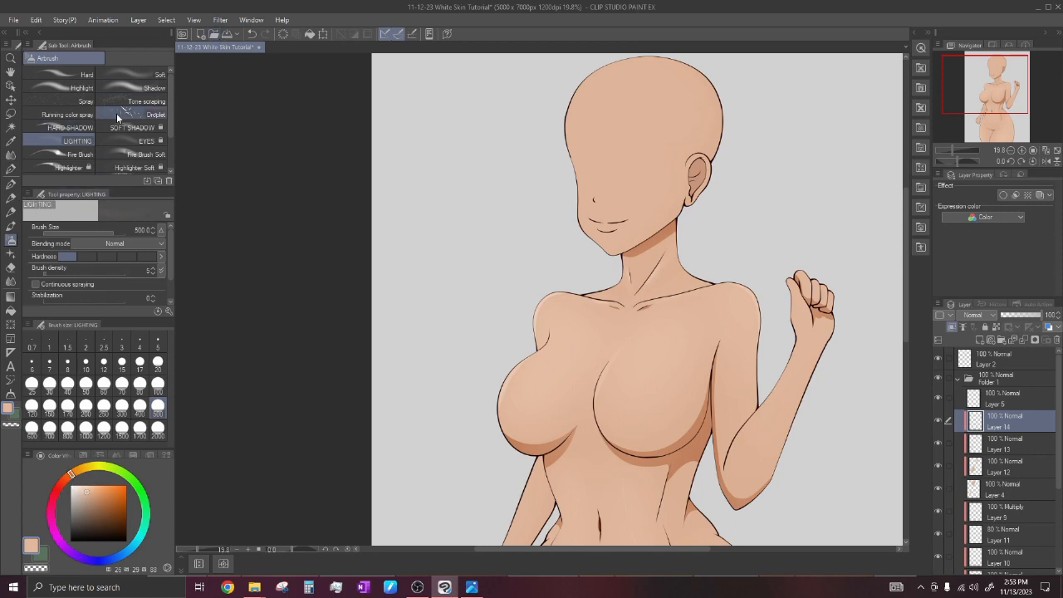
{"action": "left_click", "coordinate": [226, 34]}
{"action": "scroll", "coordinate": [723, 348], "scroll_direction": "down", "scroll_amount": 1}
{"action": "scroll", "coordinate": [763, 185], "scroll_direction": "up", "scroll_amount": 1}
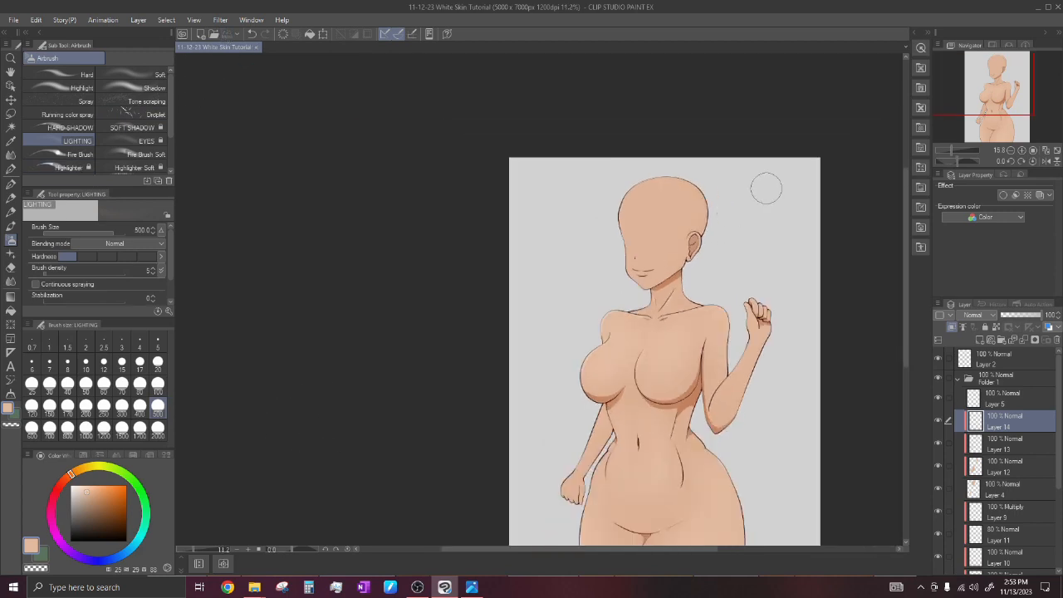
Tint the outline of the head on Layer 14 with the LIGHTING airbrush at size 1000.
{"action": "left_click", "coordinate": [86, 427]}
{"action": "scroll", "coordinate": [731, 222], "scroll_direction": "up", "scroll_amount": 1}
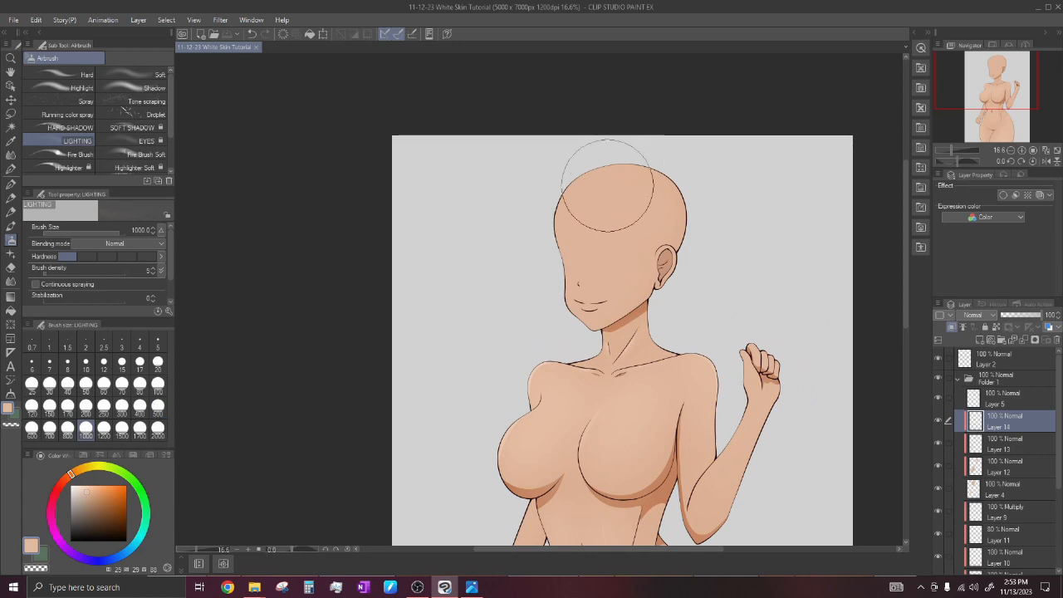
{"action": "scroll", "coordinate": [688, 178], "scroll_direction": "down", "scroll_amount": 1}
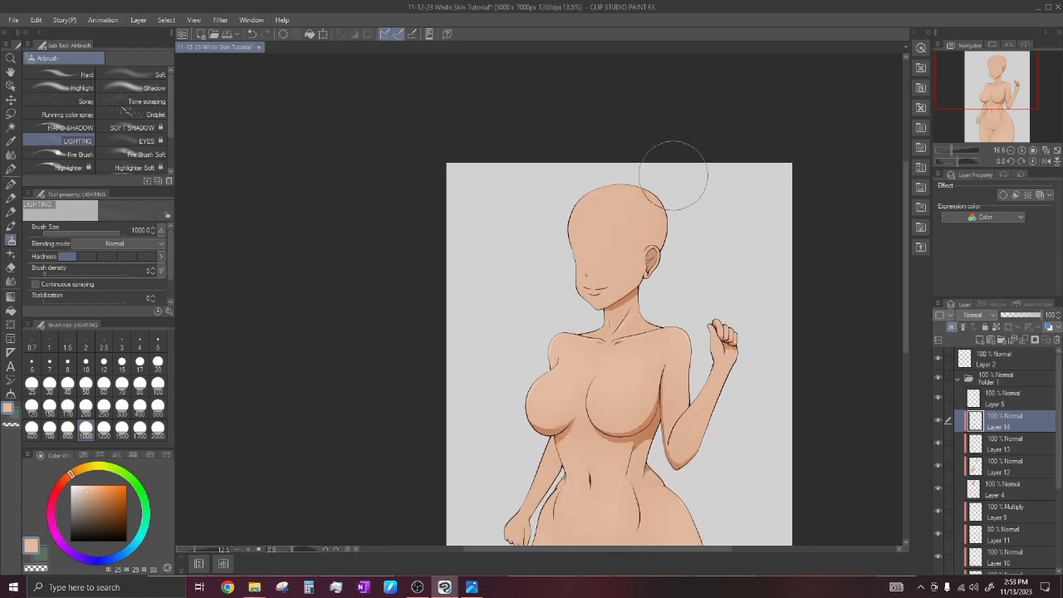
{"action": "scroll", "coordinate": [700, 261], "scroll_direction": "up", "scroll_amount": 2}
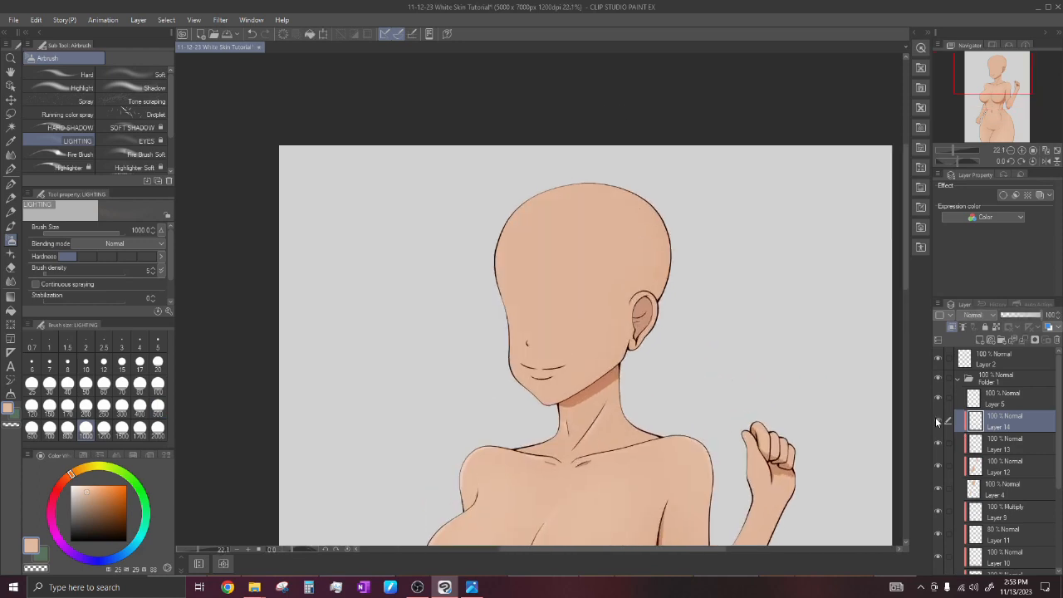
Tint the ear's inner lines on Layer 14 with the LIGHTING airbrush reduced to size 80.
{"action": "left_click", "coordinate": [158, 383]}
{"action": "left_click", "coordinate": [68, 383]}
{"action": "scroll", "coordinate": [672, 294], "scroll_direction": "up", "scroll_amount": 1}
{"action": "scroll", "coordinate": [672, 294], "scroll_direction": "up", "scroll_amount": 2}
{"action": "left_click", "coordinate": [140, 384]}
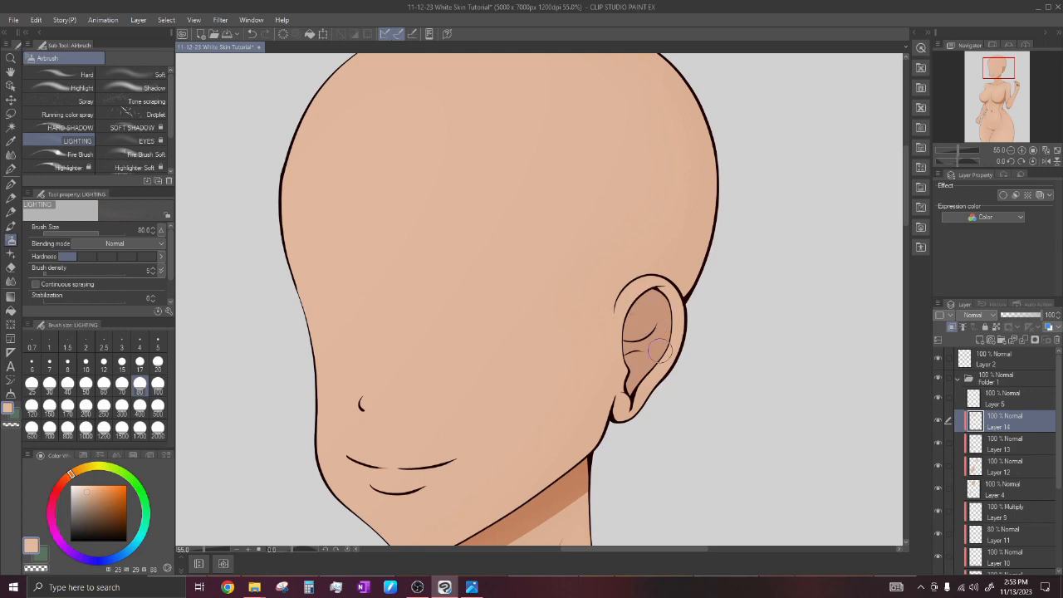
{"action": "scroll", "coordinate": [551, 208], "scroll_direction": "down", "scroll_amount": 4}
{"action": "scroll", "coordinate": [542, 282], "scroll_direction": "up", "scroll_amount": 3}
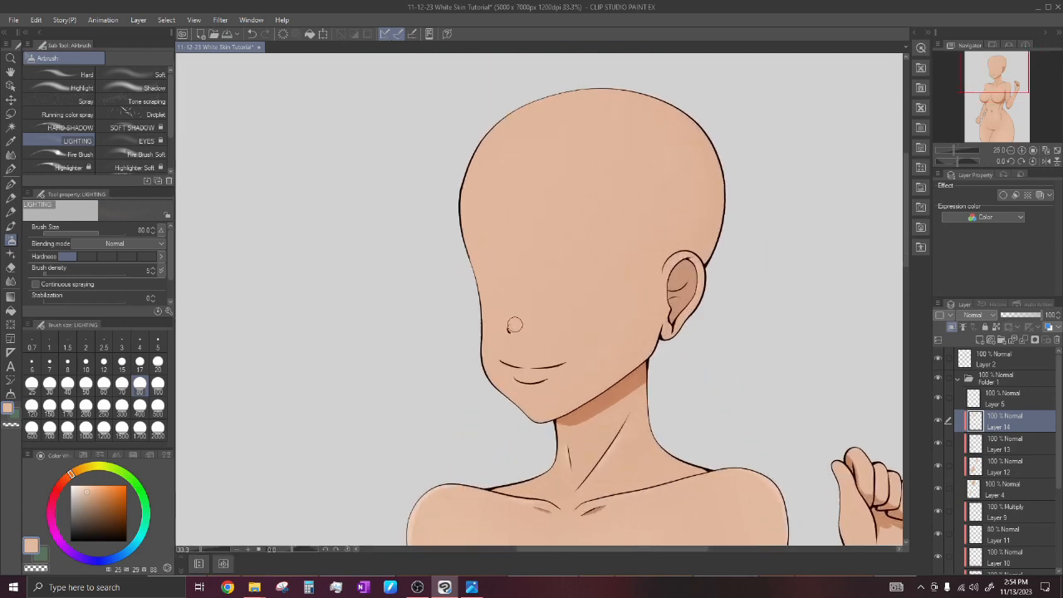
Tint the nose line on Layer 14 with the LIGHTING airbrush at size 20 and save the illustration.
{"action": "left_click", "coordinate": [157, 363]}
{"action": "scroll", "coordinate": [503, 332], "scroll_direction": "up", "scroll_amount": 1}
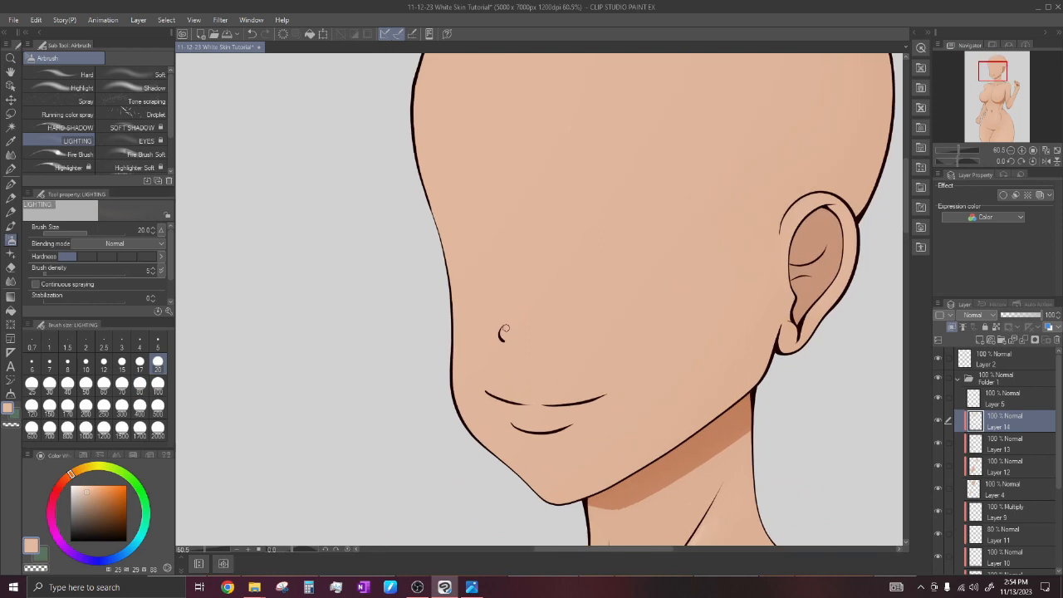
{"action": "scroll", "coordinate": [514, 279], "scroll_direction": "down", "scroll_amount": 7}
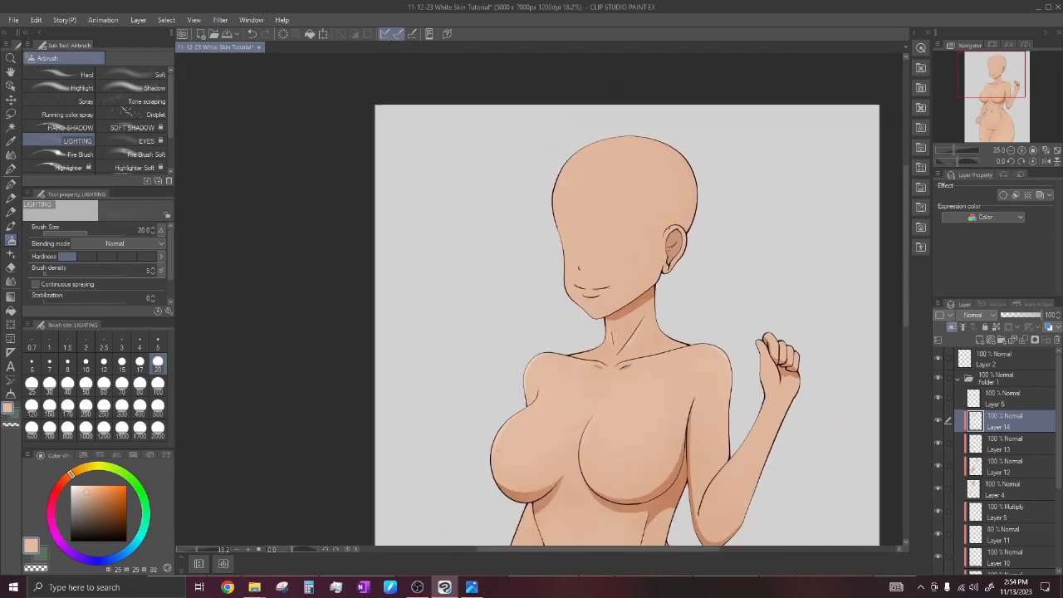
{"action": "scroll", "coordinate": [673, 249], "scroll_direction": "up", "scroll_amount": 1}
{"action": "scroll", "coordinate": [707, 298], "scroll_direction": "down", "scroll_amount": 2}
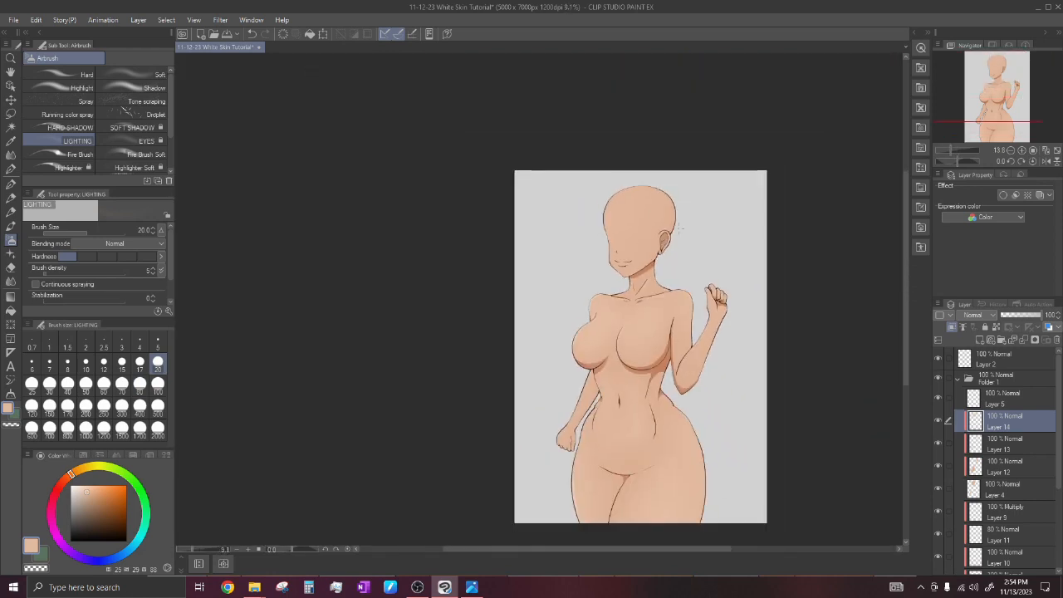
{"action": "scroll", "coordinate": [707, 298], "scroll_direction": "down", "scroll_amount": 1}
{"action": "scroll", "coordinate": [704, 241], "scroll_direction": "up", "scroll_amount": 1}
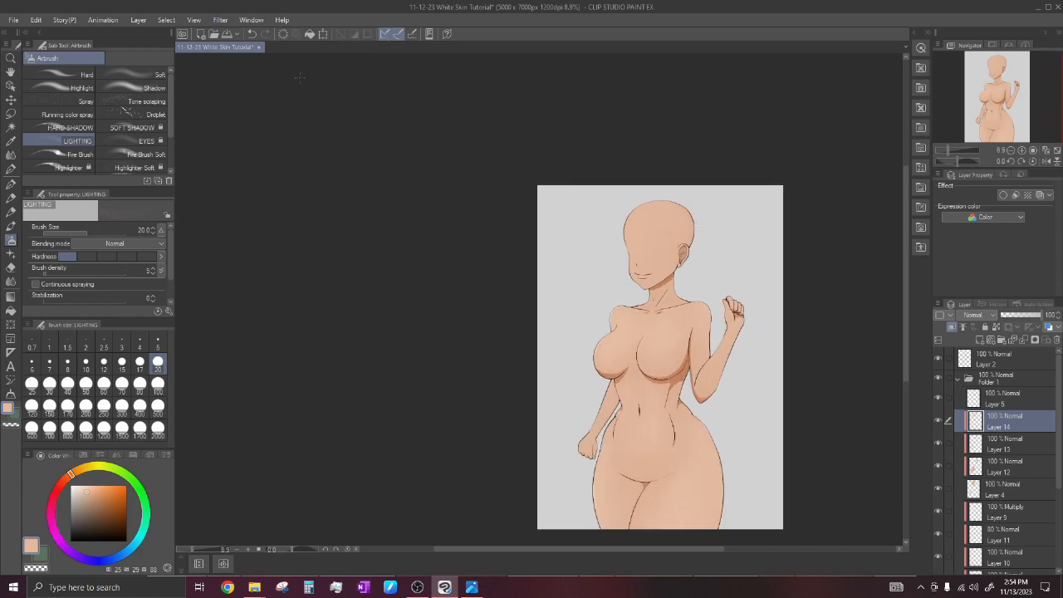
{"action": "key", "text": "ctrl+s"}
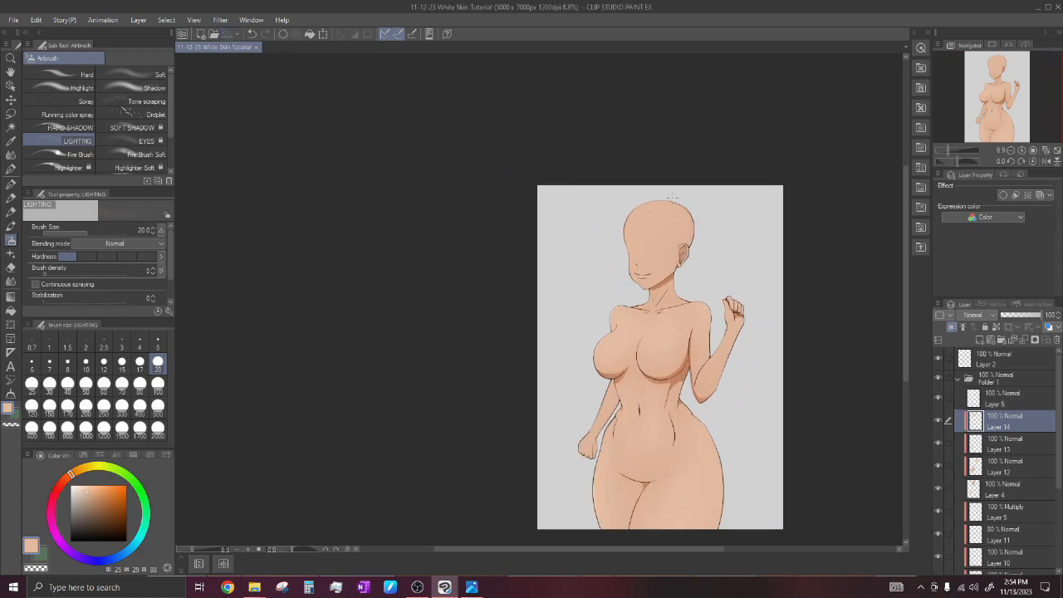
{"action": "scroll", "coordinate": [673, 200], "scroll_direction": "down", "scroll_amount": 1}
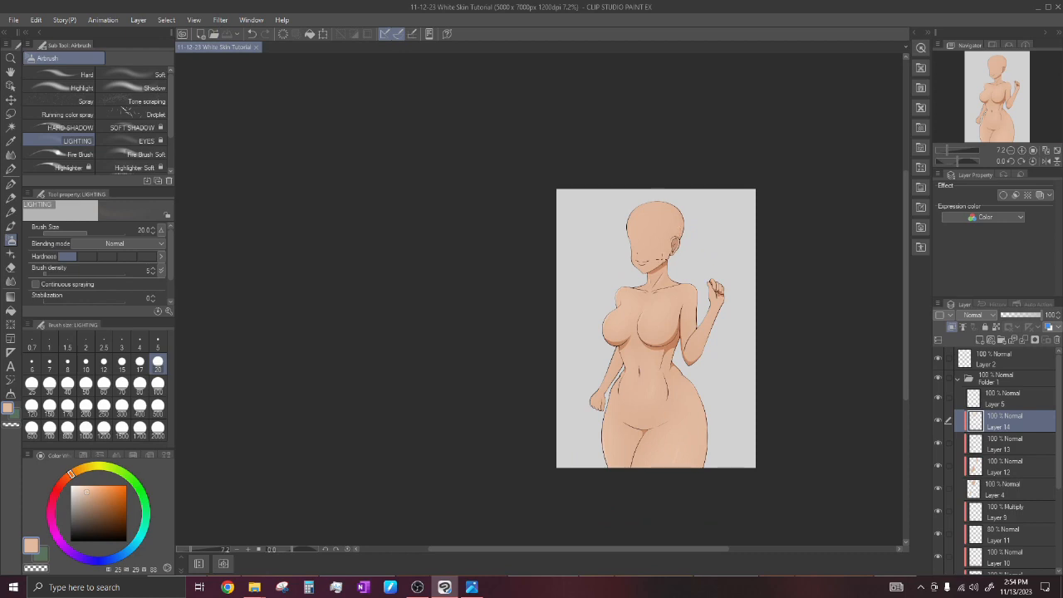
Enlarge the LIGHTING airbrush to size 300 and save the illustration.
{"action": "scroll", "coordinate": [681, 268], "scroll_direction": "up", "scroll_amount": 3}
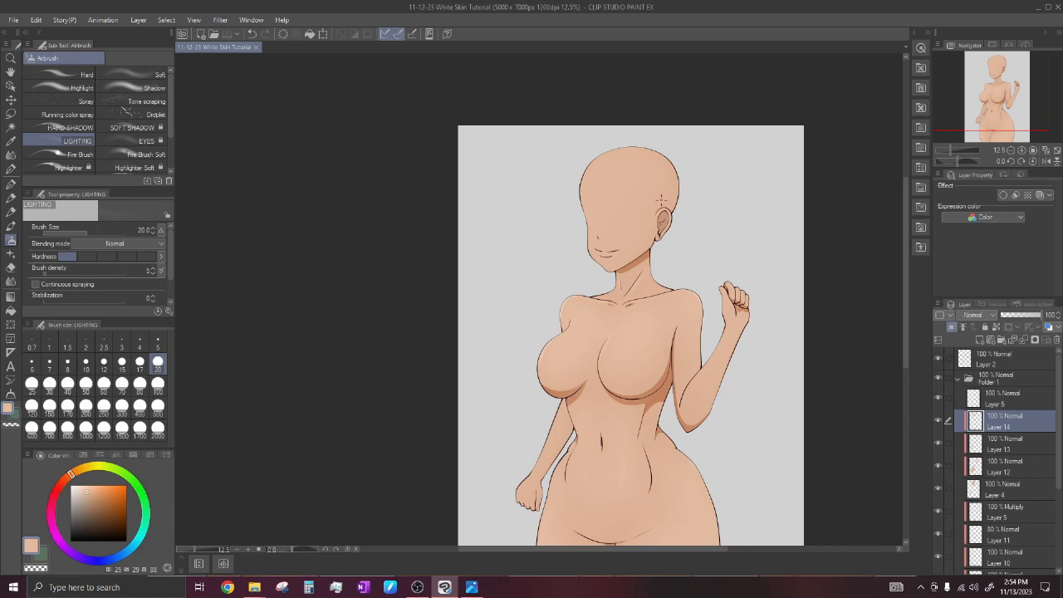
{"action": "scroll", "coordinate": [661, 200], "scroll_direction": "down", "scroll_amount": 3}
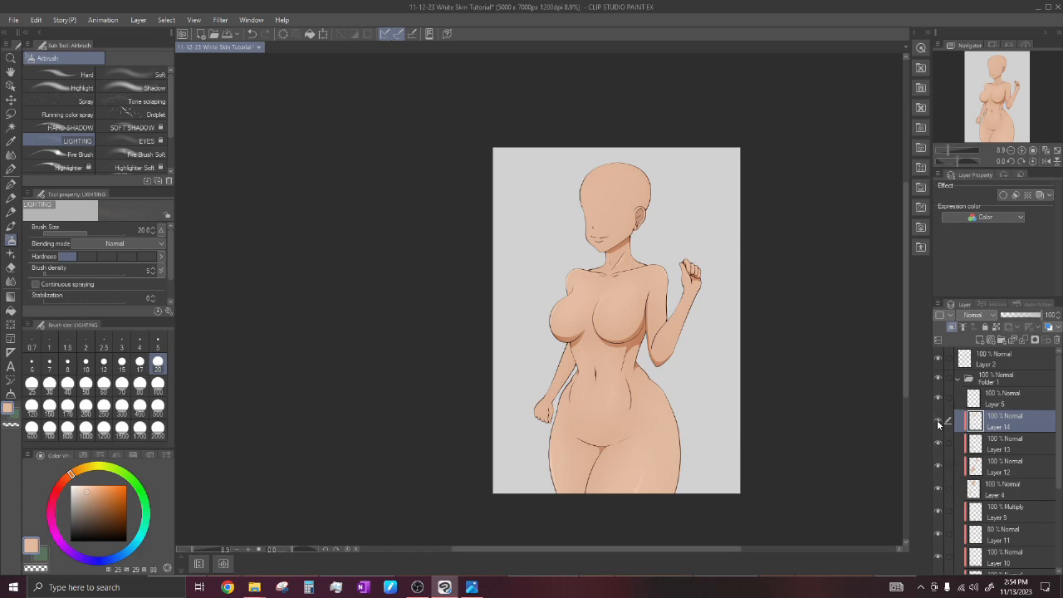
{"action": "scroll", "coordinate": [226, 423], "scroll_direction": "up", "scroll_amount": 3}
{"action": "left_click", "coordinate": [86, 405]}
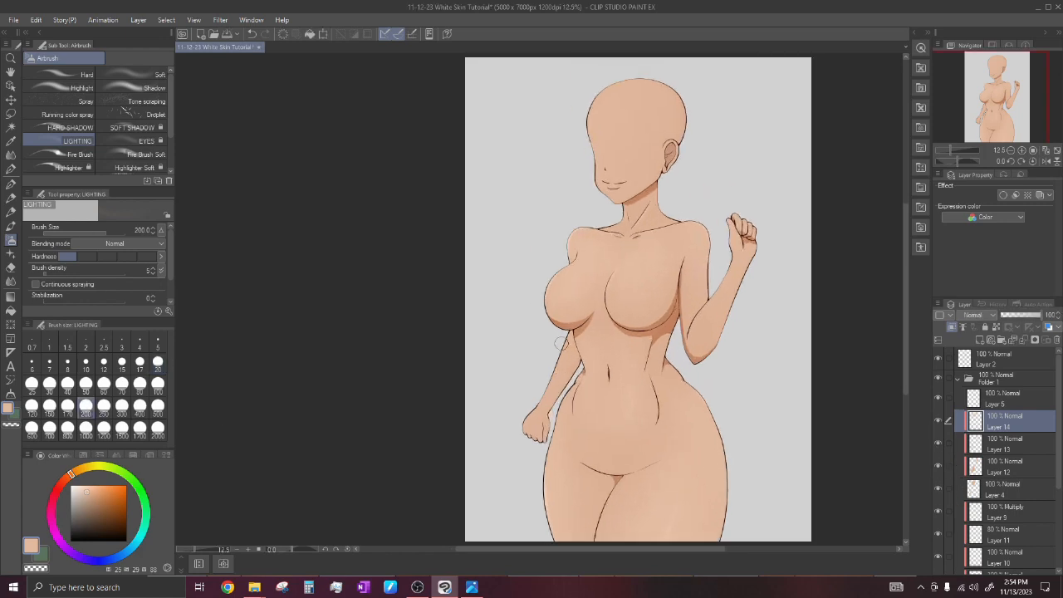
{"action": "left_click", "coordinate": [122, 406]}
{"action": "scroll", "coordinate": [536, 381], "scroll_direction": "down", "scroll_amount": 2}
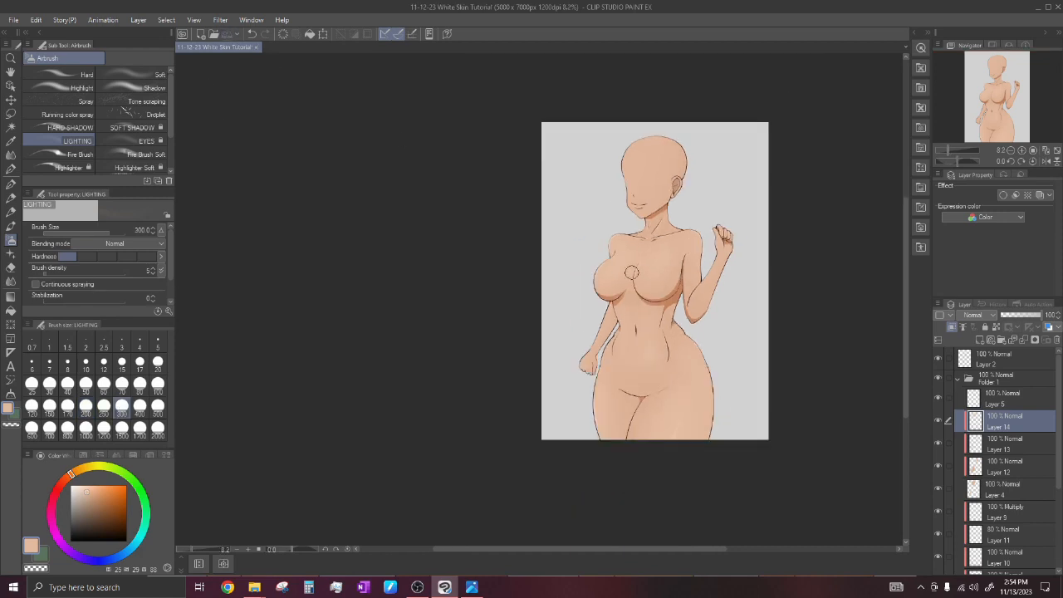
Examine the tinted line art over the whole figure.
{"action": "scroll", "coordinate": [607, 295], "scroll_direction": "up", "scroll_amount": 2}
{"action": "scroll", "coordinate": [722, 368], "scroll_direction": "down", "scroll_amount": 2}
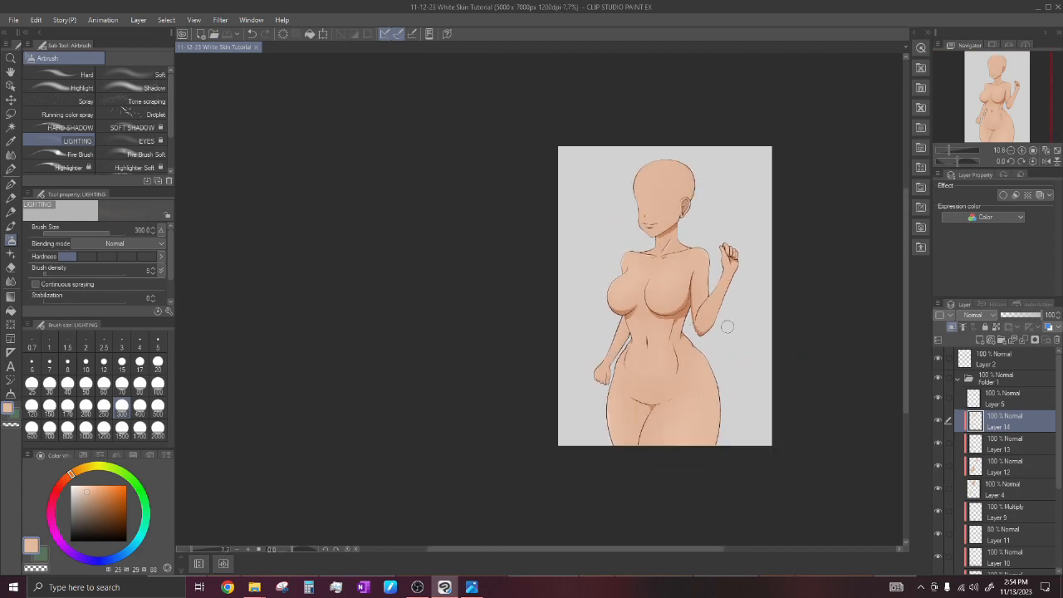
{"action": "scroll", "coordinate": [664, 317], "scroll_direction": "up", "scroll_amount": 2}
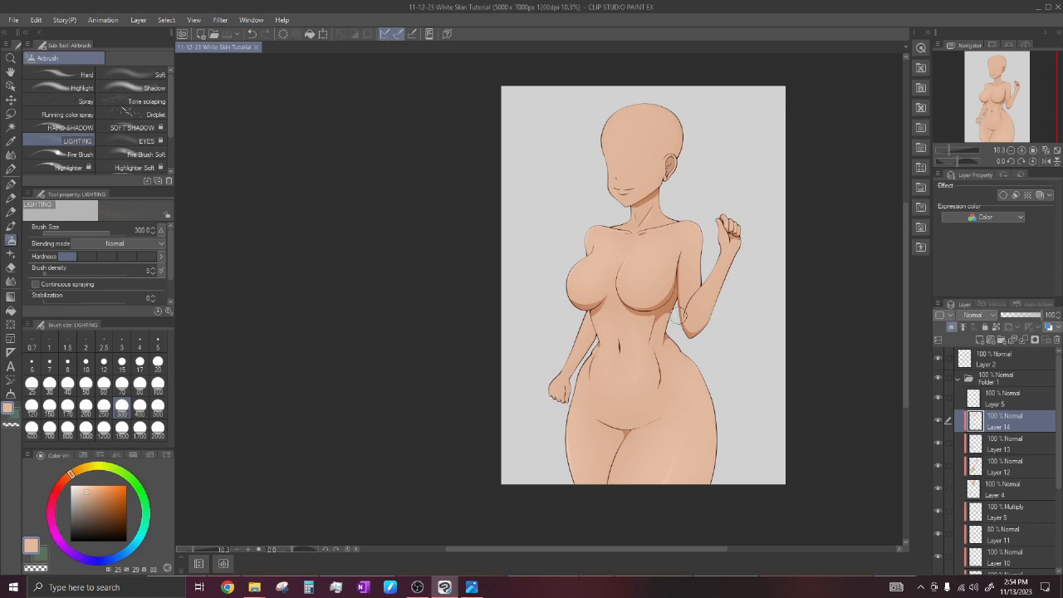
{"action": "scroll", "coordinate": [624, 314], "scroll_direction": "up", "scroll_amount": 1}
{"action": "scroll", "coordinate": [668, 311], "scroll_direction": "up", "scroll_amount": 1}
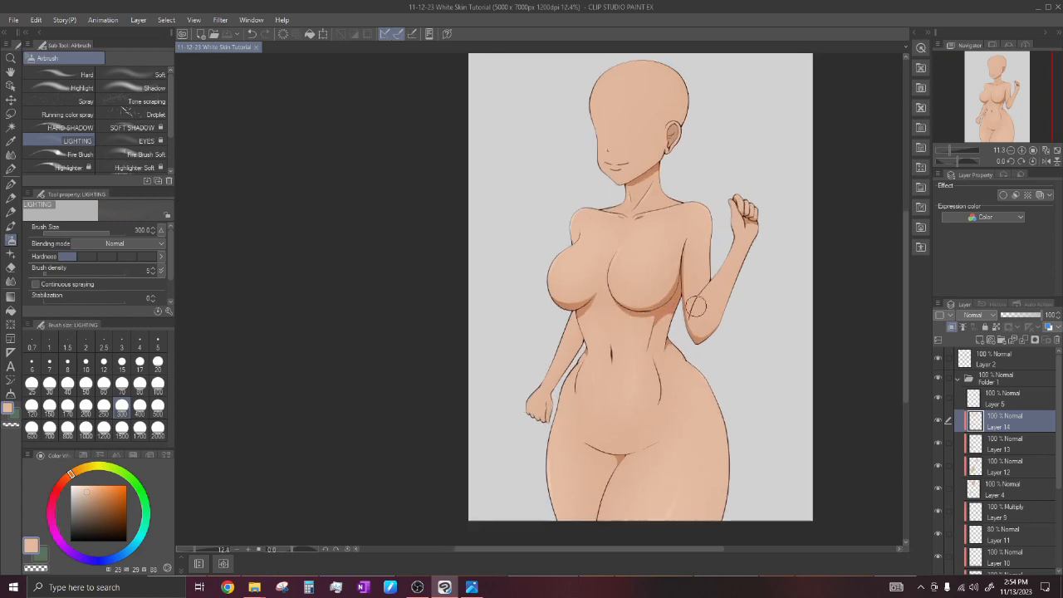
{"action": "scroll", "coordinate": [644, 311], "scroll_direction": "down", "scroll_amount": 1}
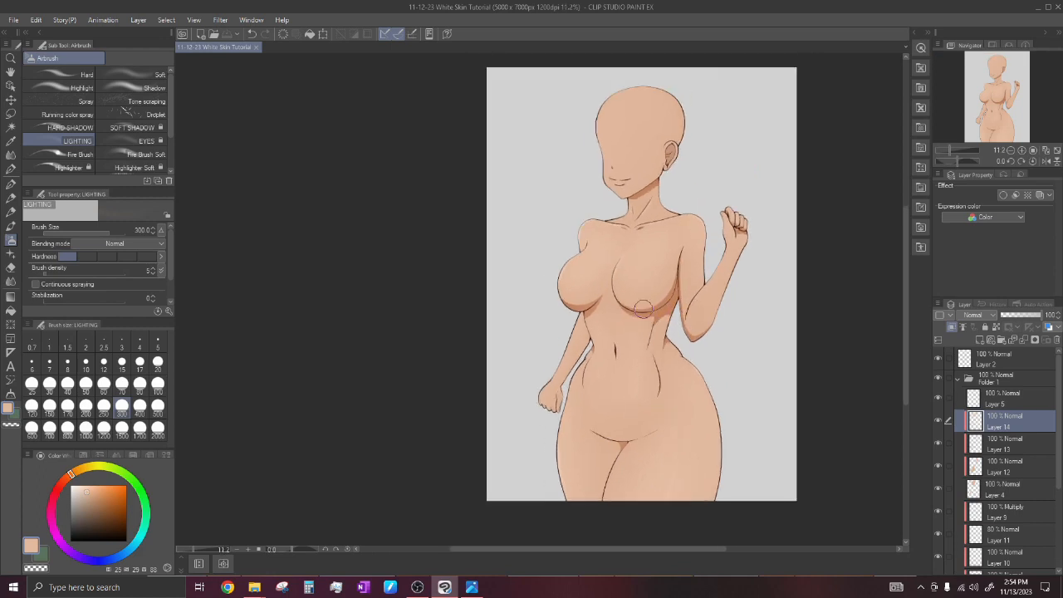
{"action": "scroll", "coordinate": [643, 308], "scroll_direction": "up", "scroll_amount": 1}
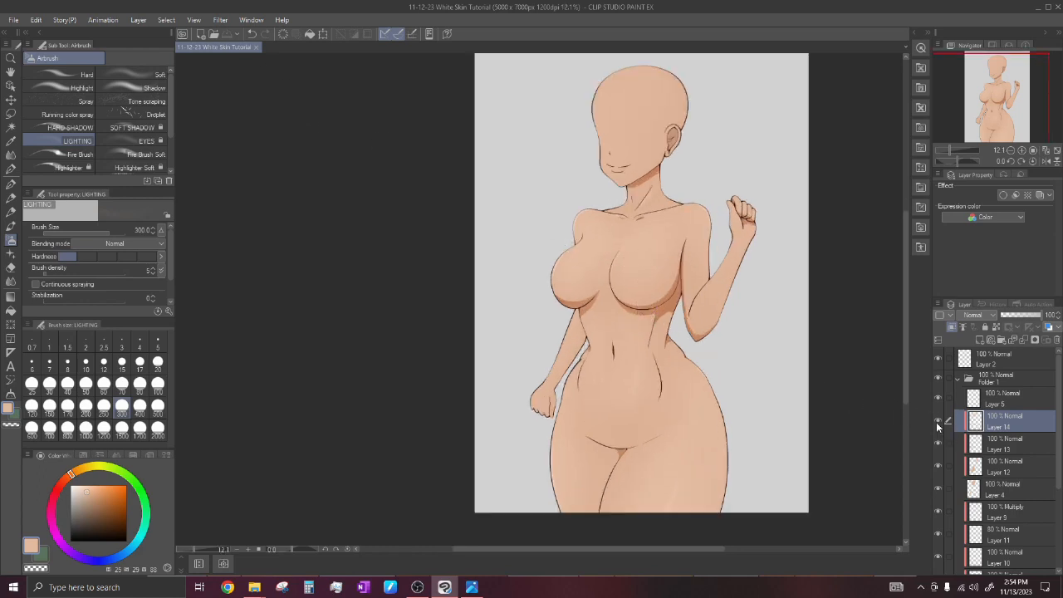
Compare the figure with Layer 4 and its clipped tint layers hidden and shown.
{"action": "left_click", "coordinate": [937, 488]}
{"action": "left_click", "coordinate": [937, 488]}
{"action": "left_click", "coordinate": [937, 487]}
{"action": "left_click", "coordinate": [938, 487]}
{"action": "left_click", "coordinate": [937, 488]}
{"action": "left_click", "coordinate": [937, 488]}
{"action": "left_click", "coordinate": [937, 487]}
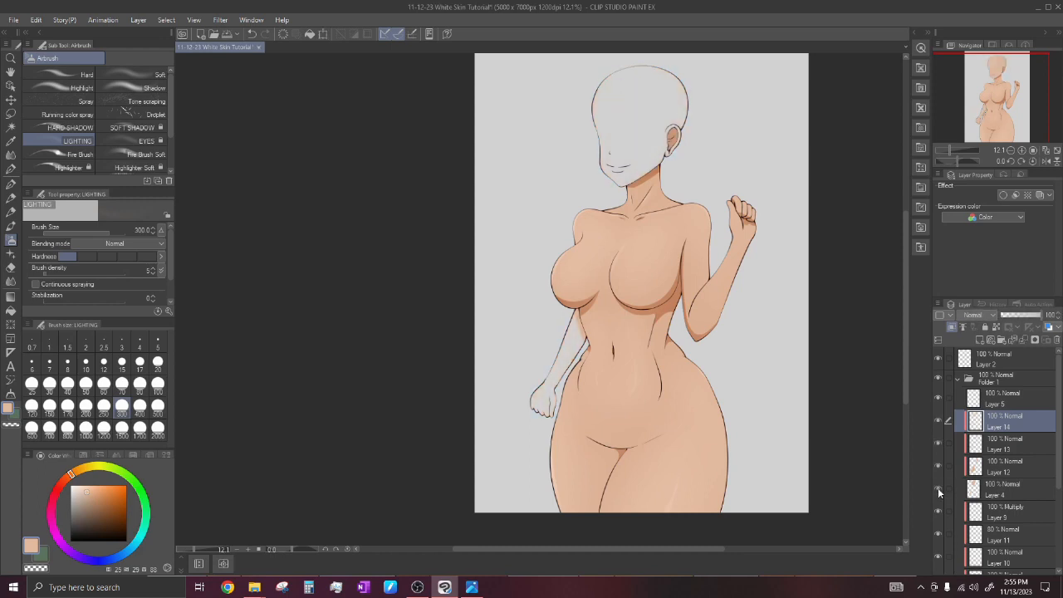
{"action": "left_click", "coordinate": [937, 487]}
{"action": "left_click", "coordinate": [938, 488]}
{"action": "left_click", "coordinate": [938, 487]}
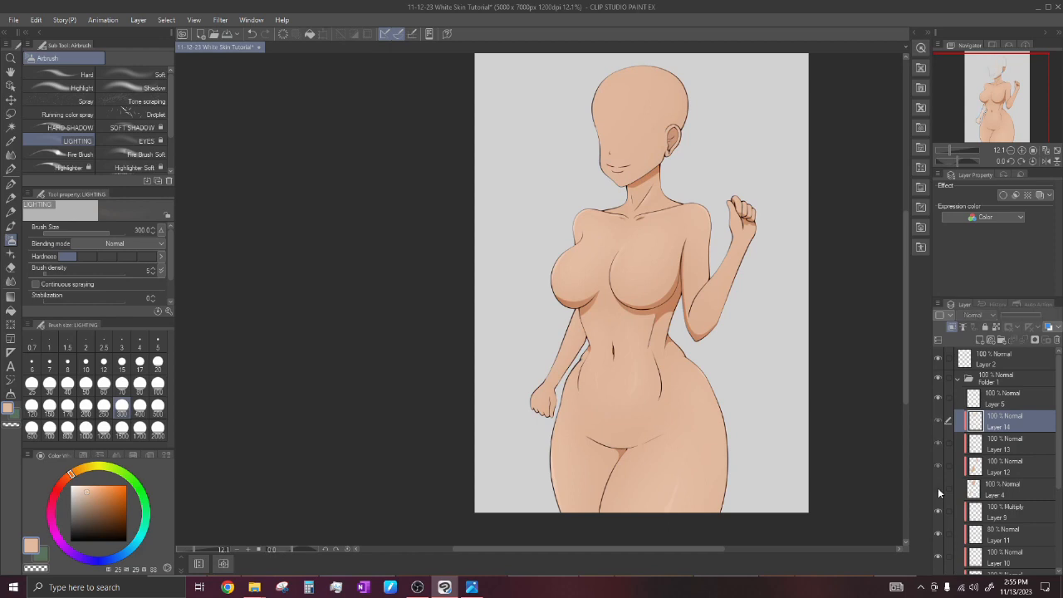
Add a new clipped layer above Layer 14, set it to Multiply, and switch to the G-pen with a resampled skin tone.
{"action": "left_click", "coordinate": [964, 328]}
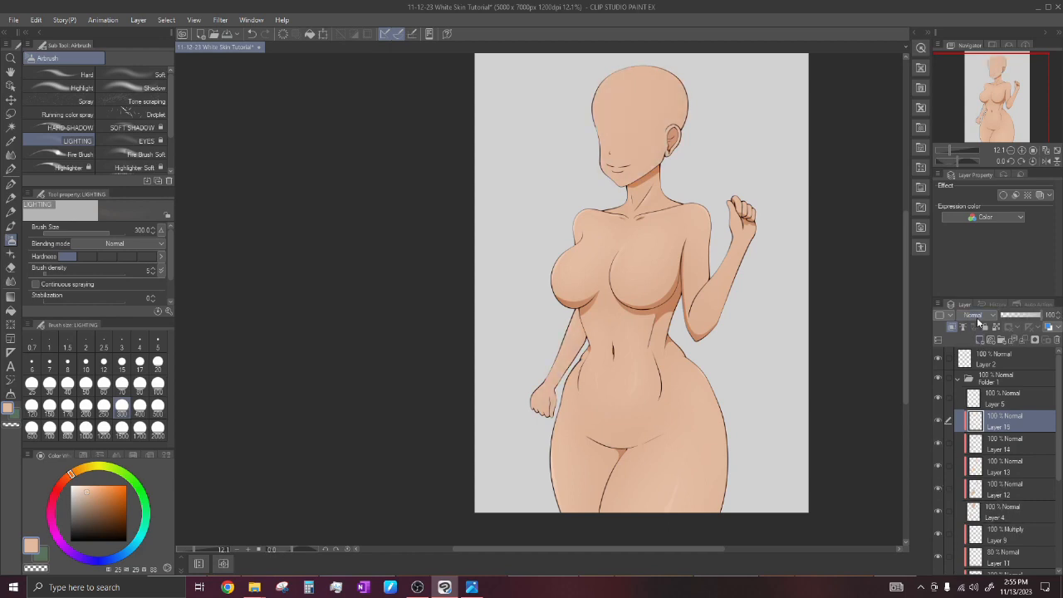
{"action": "scroll", "coordinate": [630, 73], "scroll_direction": "up", "scroll_amount": 10}
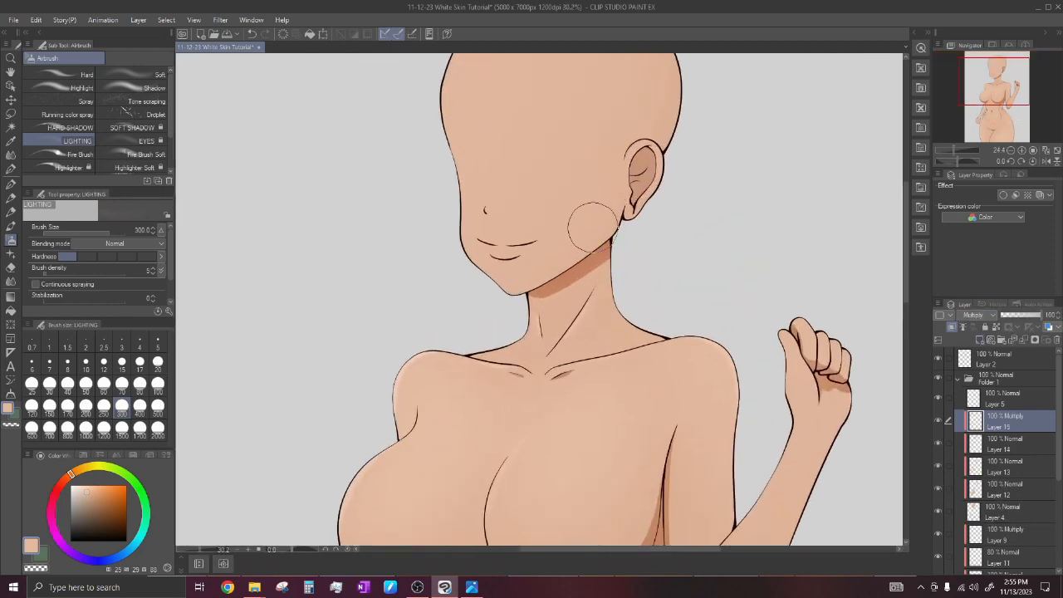
{"action": "scroll", "coordinate": [607, 273], "scroll_direction": "down", "scroll_amount": 5}
{"action": "scroll", "coordinate": [622, 257], "scroll_direction": "up", "scroll_amount": 1}
{"action": "key", "text": "p"}
{"action": "scroll", "coordinate": [630, 253], "scroll_direction": "down", "scroll_amount": 1}
{"action": "scroll", "coordinate": [649, 245], "scroll_direction": "up", "scroll_amount": 3}
{"action": "scroll", "coordinate": [630, 332], "scroll_direction": "up", "scroll_amount": 5}
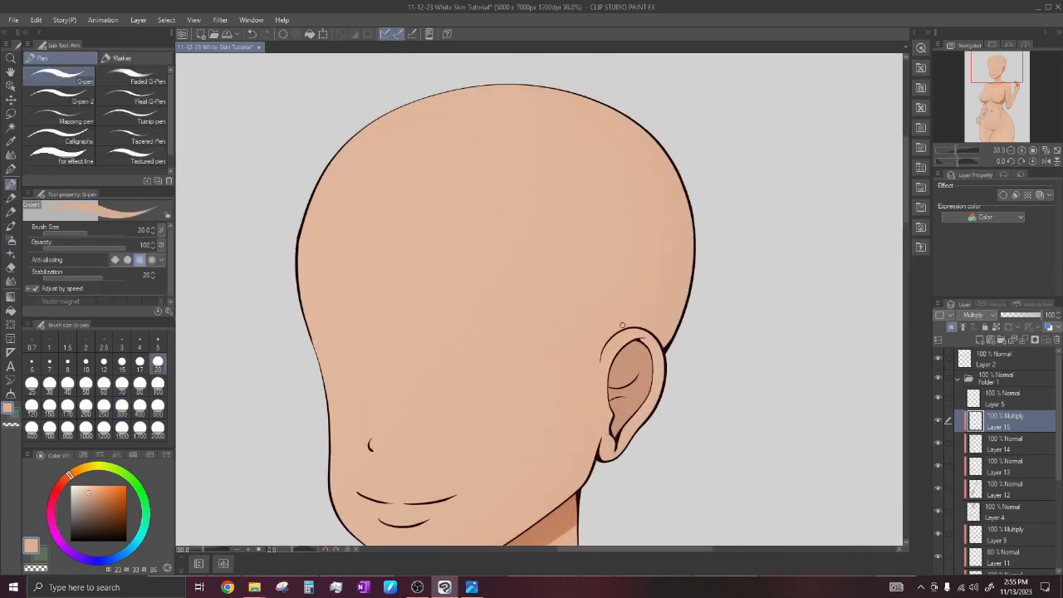
Paint a shadow on the back of the head just behind the ear on Layer 15 with the size 20 G-pen.
{"action": "mouse_move", "coordinate": [644, 323]}
{"action": "left_mouse_down"}
{"action": "mouse_move", "coordinate": [732, 315]}
{"action": "mouse_move", "coordinate": [789, 233]}
{"action": "left_mouse_up"}
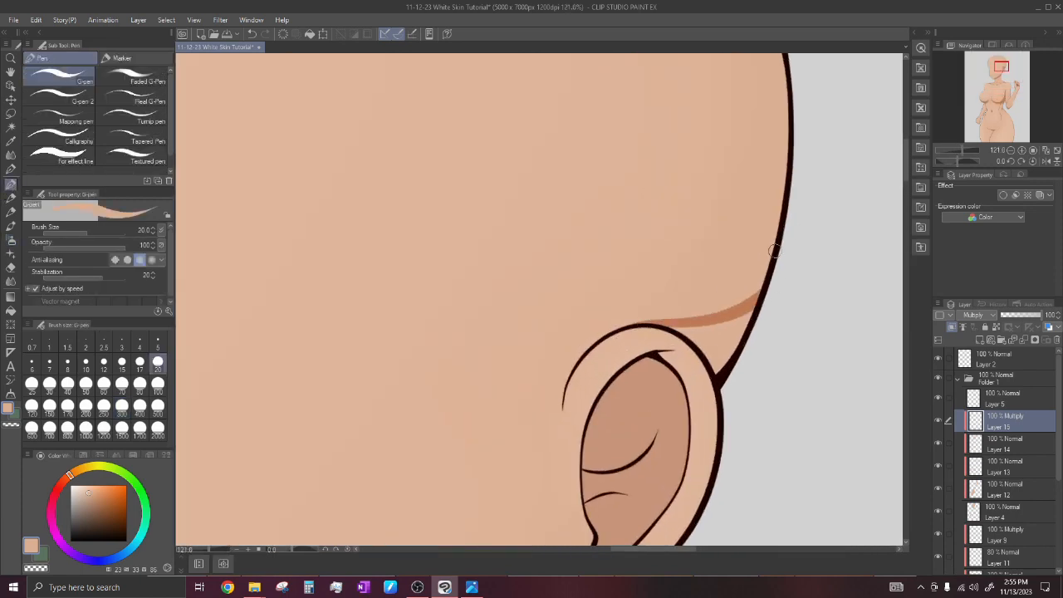
{"action": "scroll", "coordinate": [701, 330], "scroll_direction": "up", "scroll_amount": 2}
{"action": "mouse_move", "coordinate": [693, 329]}
{"action": "left_mouse_down"}
{"action": "mouse_move", "coordinate": [733, 371]}
{"action": "mouse_move", "coordinate": [709, 341]}
{"action": "mouse_move", "coordinate": [741, 340]}
{"action": "mouse_move", "coordinate": [765, 321]}
{"action": "left_mouse_up"}
{"action": "scroll", "coordinate": [730, 352], "scroll_direction": "down", "scroll_amount": 8}
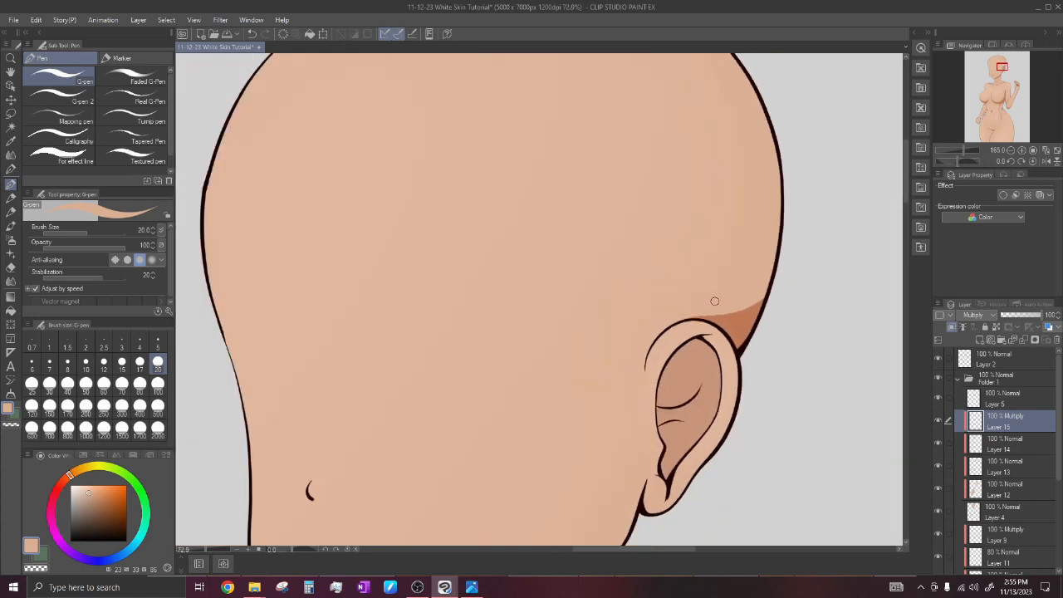
{"action": "scroll", "coordinate": [612, 323], "scroll_direction": "up", "scroll_amount": 6}
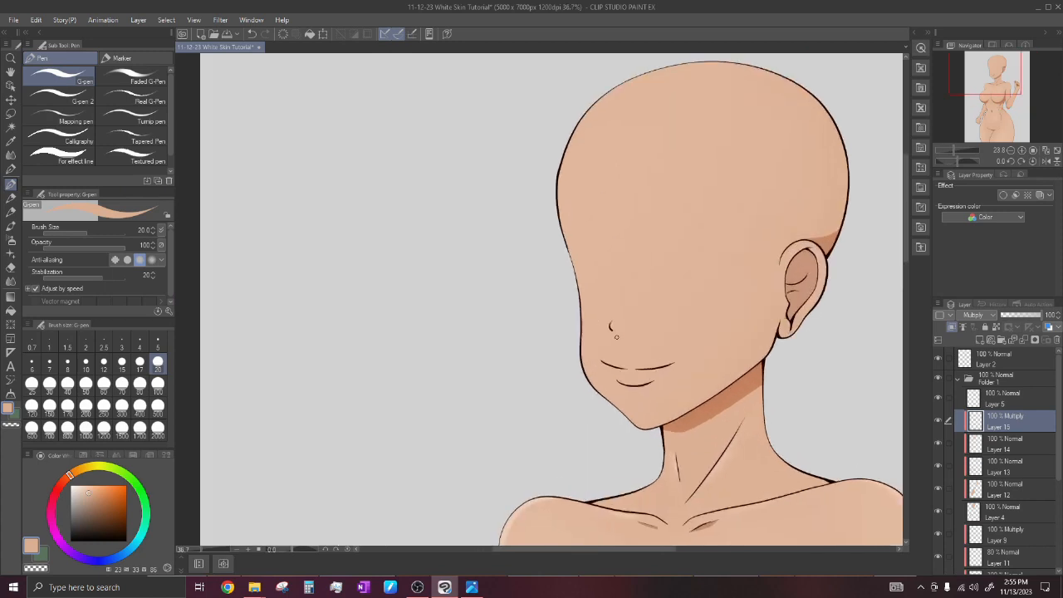
Outline a curved shadow along the inner side of the lowered arm, replacing the first stroke with a redrawn one.
{"action": "scroll", "coordinate": [602, 319], "scroll_direction": "down", "scroll_amount": 3}
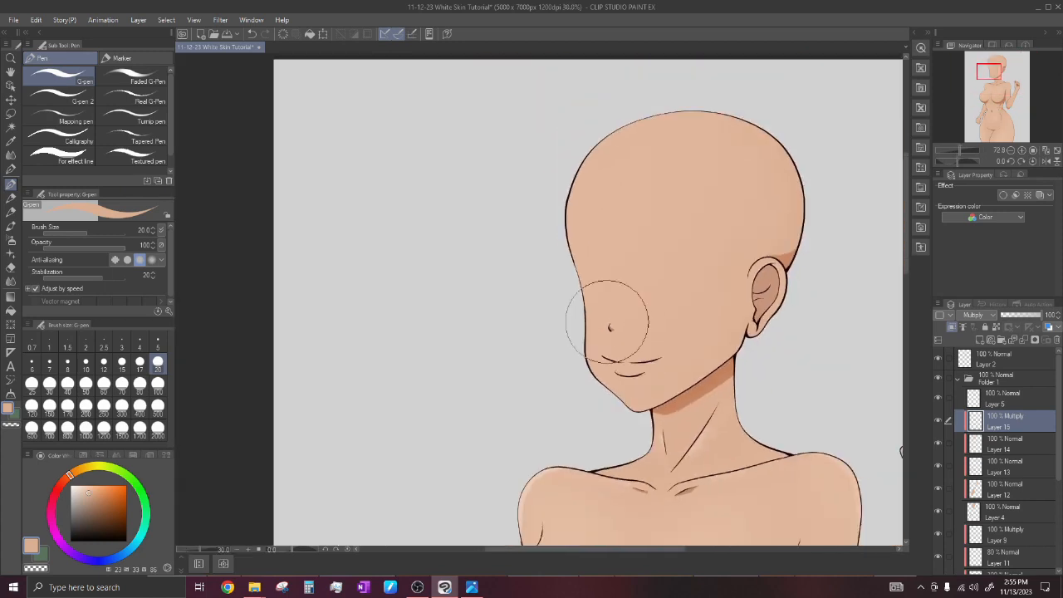
{"action": "scroll", "coordinate": [640, 268], "scroll_direction": "down", "scroll_amount": 5}
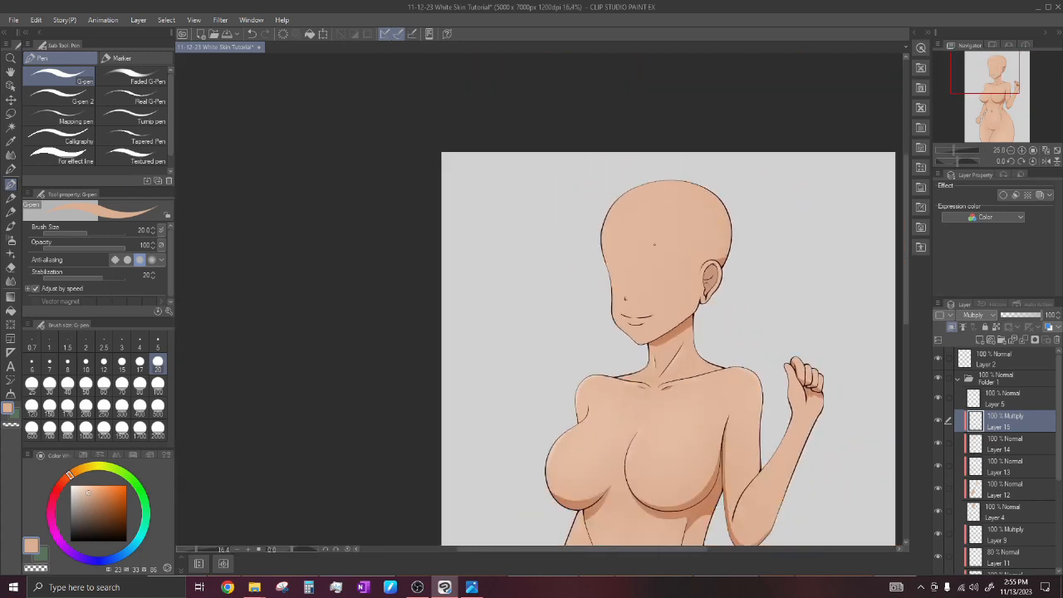
{"action": "scroll", "coordinate": [680, 270], "scroll_direction": "up", "scroll_amount": 4}
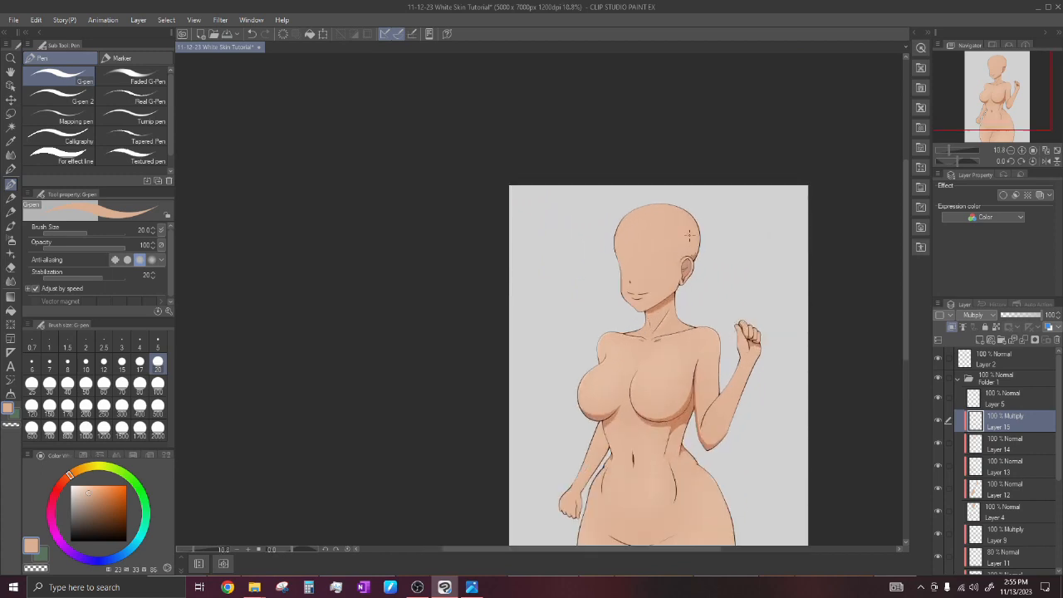
{"action": "scroll", "coordinate": [631, 348], "scroll_direction": "up", "scroll_amount": 2}
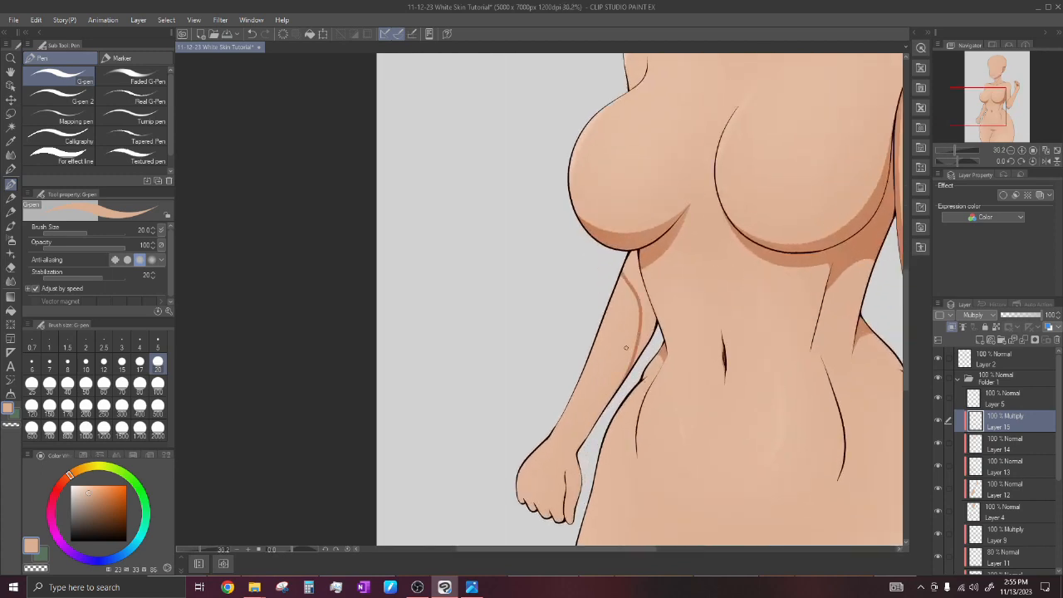
{"action": "key", "text": "ctrl+z"}
{"action": "left_click_drag", "start_coordinate": [637, 333], "coordinate": [619, 271]}
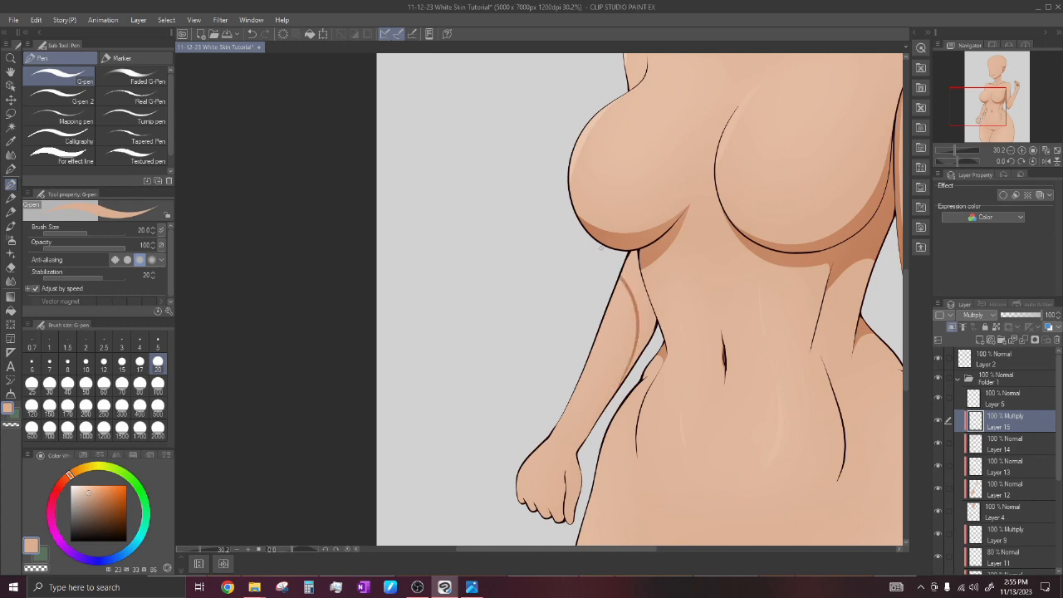
Outline a shadow across the knuckles of the lowered hand and fill the finger areas with the skin tone on Layer 15.
{"action": "scroll", "coordinate": [572, 333], "scroll_direction": "down", "scroll_amount": 2}
{"action": "scroll", "coordinate": [541, 475], "scroll_direction": "up", "scroll_amount": 4}
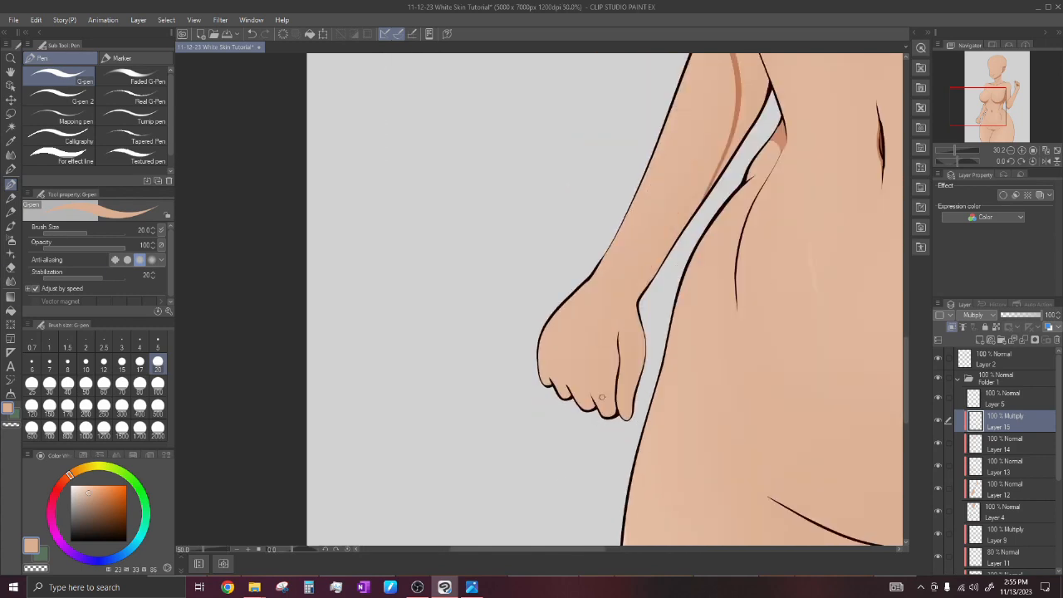
{"action": "mouse_move", "coordinate": [621, 337]}
{"action": "left_mouse_down"}
{"action": "mouse_move", "coordinate": [610, 372]}
{"action": "mouse_move", "coordinate": [579, 396]}
{"action": "mouse_move", "coordinate": [515, 360]}
{"action": "left_mouse_up"}
{"action": "left_click", "coordinate": [12, 311]}
{"action": "left_click", "coordinate": [527, 383]}
{"action": "left_click", "coordinate": [550, 397]}
{"action": "left_click", "coordinate": [573, 408]}
{"action": "left_click", "coordinate": [610, 392]}
Shade the inner edge and tip of the lowered hand's thumb with the G-pen and refine the hand's shadow edge.
{"action": "scroll", "coordinate": [664, 320], "scroll_direction": "down", "scroll_amount": 2}
{"action": "scroll", "coordinate": [627, 369], "scroll_direction": "up", "scroll_amount": 1}
{"action": "scroll", "coordinate": [628, 368], "scroll_direction": "down", "scroll_amount": 2}
{"action": "key", "text": "p"}
{"action": "scroll", "coordinate": [655, 304], "scroll_direction": "up", "scroll_amount": 3}
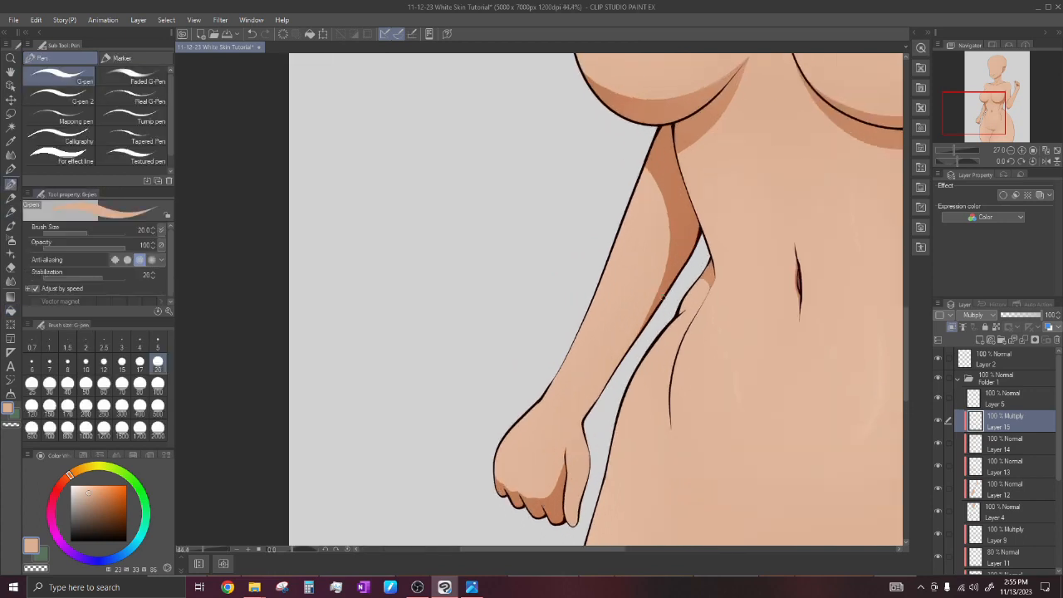
{"action": "scroll", "coordinate": [685, 270], "scroll_direction": "down", "scroll_amount": 2}
{"action": "scroll", "coordinate": [604, 394], "scroll_direction": "up", "scroll_amount": 3}
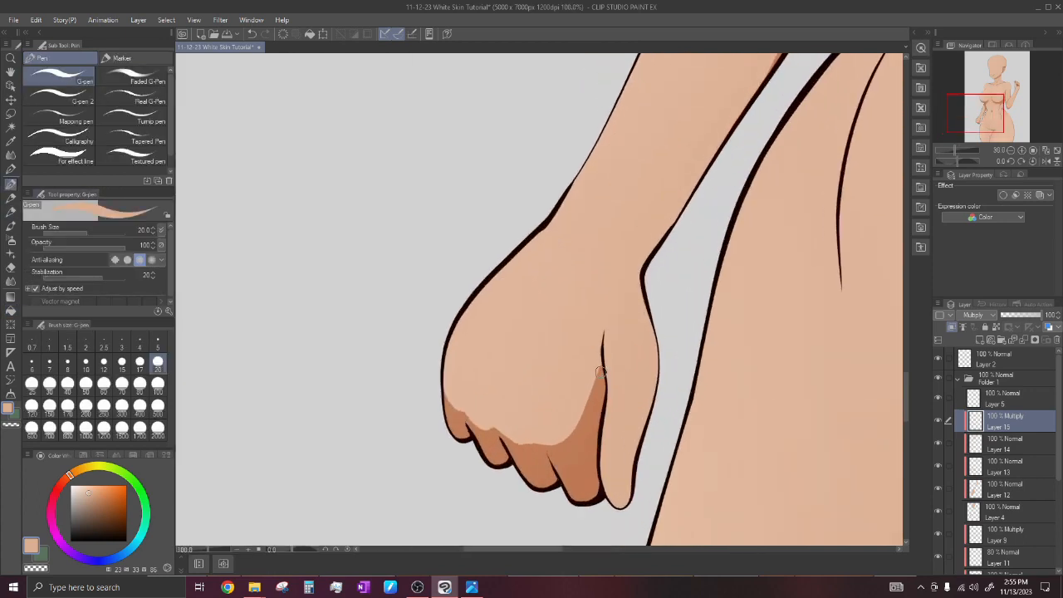
{"action": "mouse_move", "coordinate": [604, 400]}
{"action": "left_mouse_down"}
{"action": "mouse_move", "coordinate": [602, 459]}
{"action": "mouse_move", "coordinate": [646, 473]}
{"action": "mouse_move", "coordinate": [619, 499]}
{"action": "left_mouse_up"}
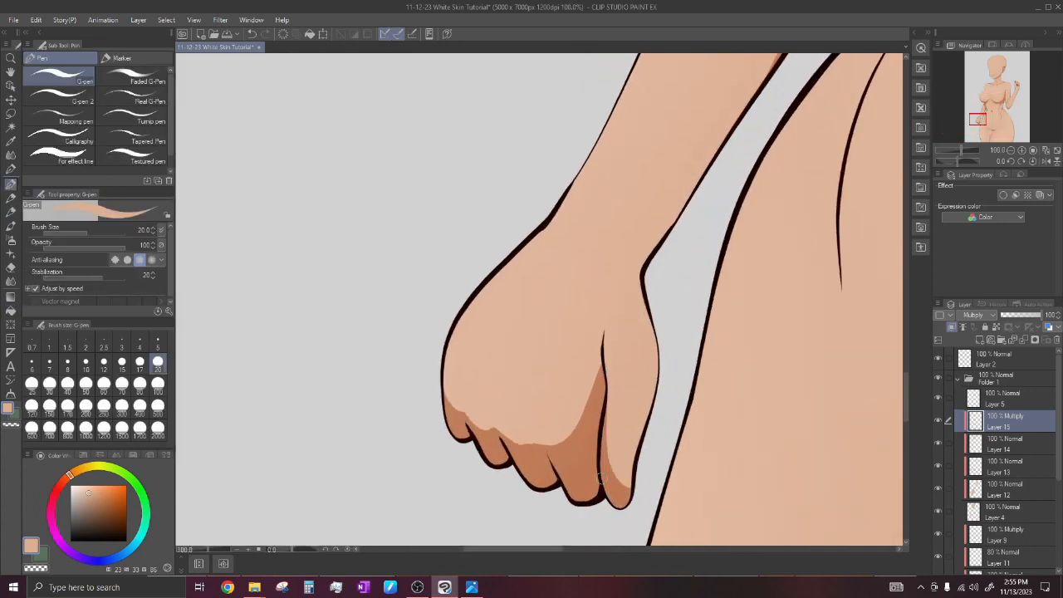
{"action": "left_click_drag", "start_coordinate": [608, 444], "coordinate": [617, 478]}
{"action": "scroll", "coordinate": [655, 450], "scroll_direction": "down", "scroll_amount": 2}
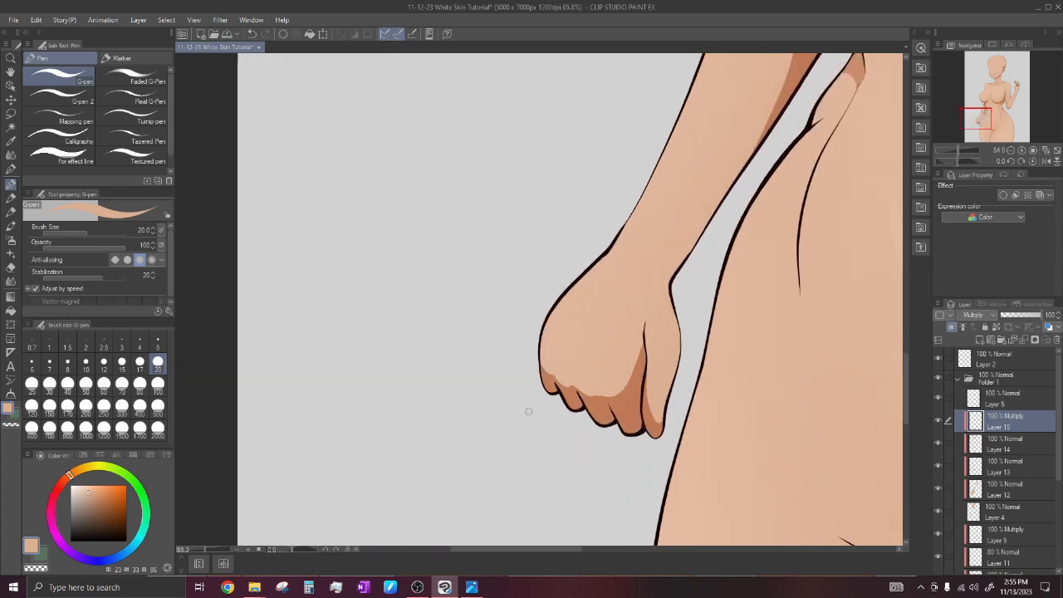
{"action": "scroll", "coordinate": [532, 313], "scroll_direction": "up", "scroll_amount": 3}
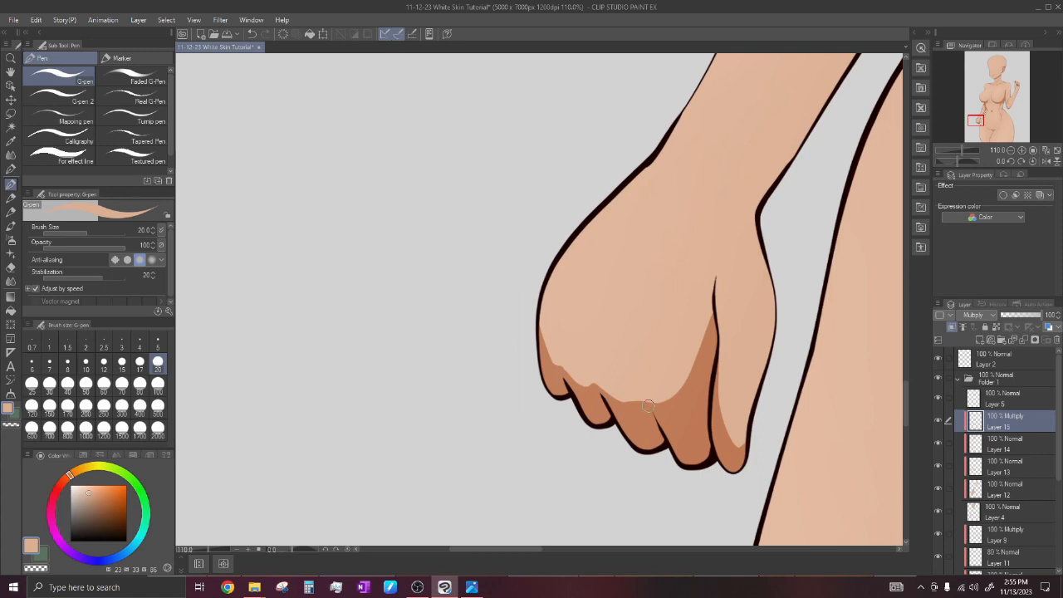
Examine the new arm and hand shadows against the shading on the rest of the body.
{"action": "scroll", "coordinate": [585, 419], "scroll_direction": "down", "scroll_amount": 5}
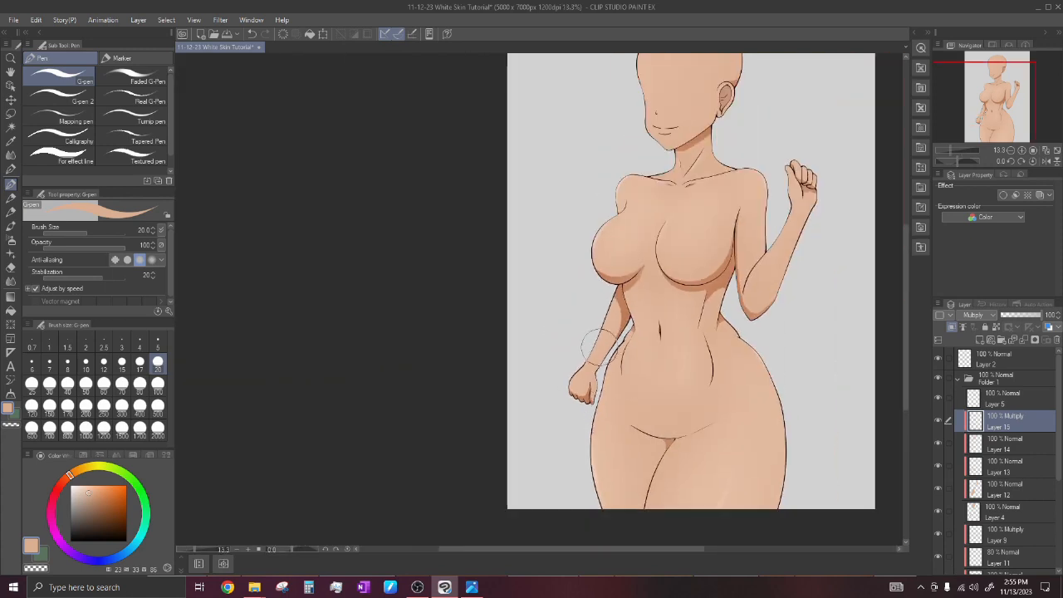
{"action": "scroll", "coordinate": [591, 296], "scroll_direction": "down", "scroll_amount": 2}
{"action": "scroll", "coordinate": [591, 291], "scroll_direction": "up", "scroll_amount": 1}
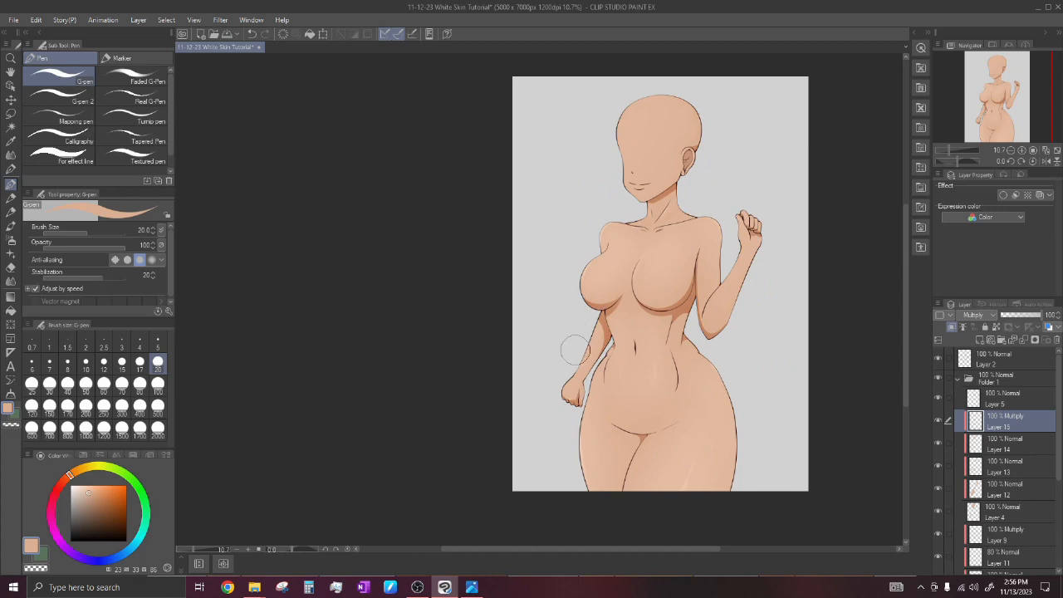
{"action": "scroll", "coordinate": [616, 342], "scroll_direction": "up", "scroll_amount": 2}
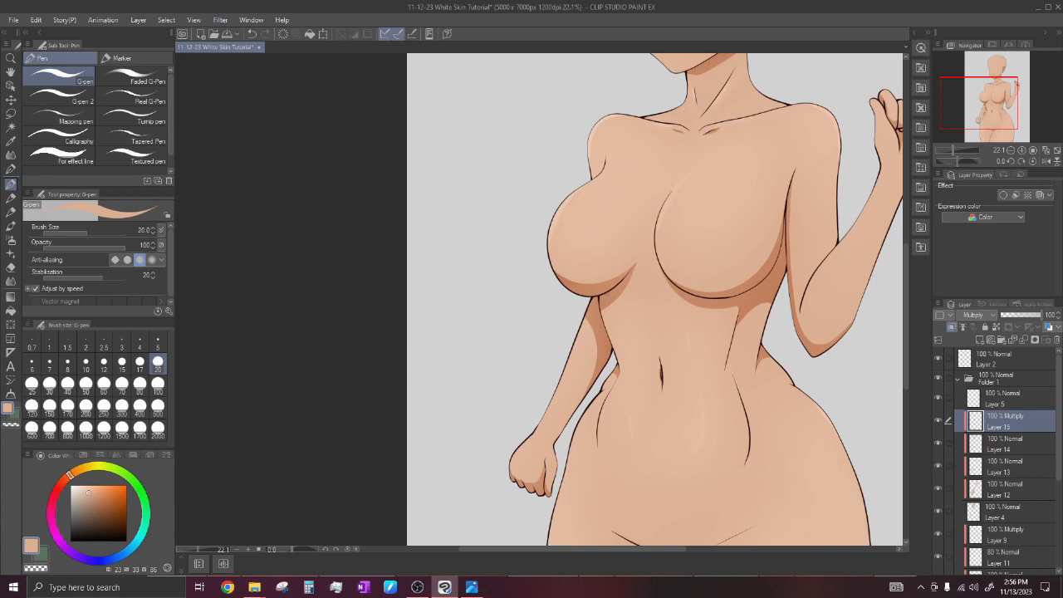
{"action": "scroll", "coordinate": [597, 336], "scroll_direction": "down", "scroll_amount": 1}
{"action": "scroll", "coordinate": [596, 124], "scroll_direction": "up", "scroll_amount": 1}
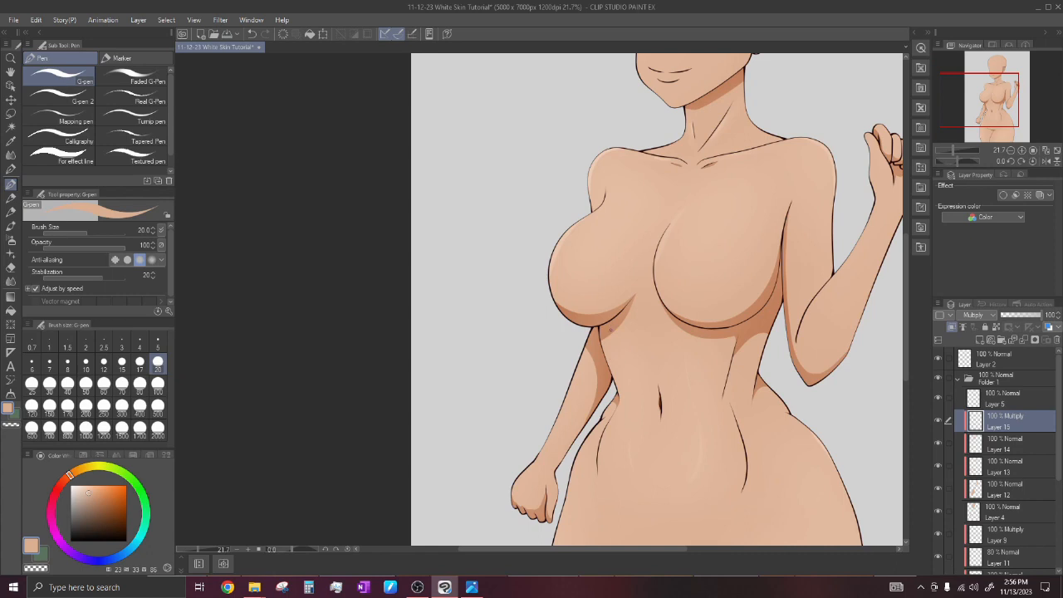
{"action": "scroll", "coordinate": [656, 340], "scroll_direction": "down", "scroll_amount": 1}
{"action": "scroll", "coordinate": [611, 372], "scroll_direction": "up", "scroll_amount": 2}
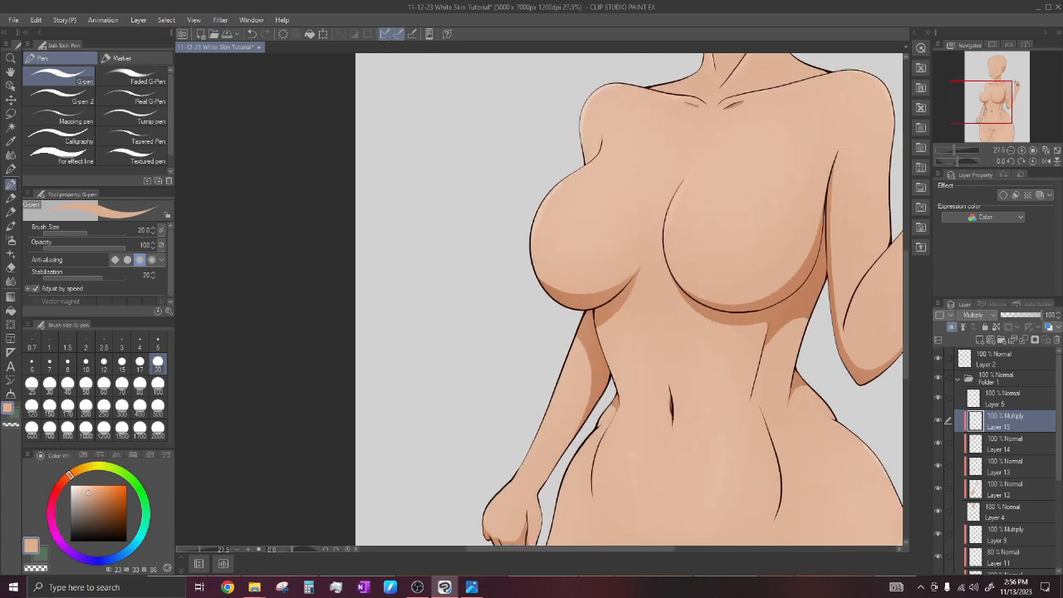
{"action": "scroll", "coordinate": [550, 356], "scroll_direction": "down", "scroll_amount": 2}
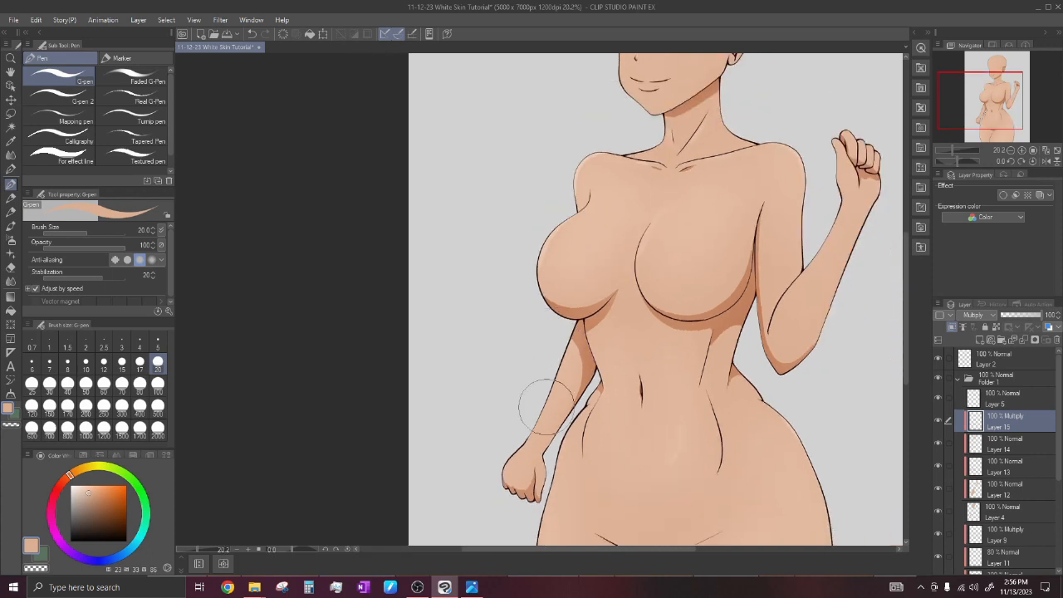
{"action": "scroll", "coordinate": [569, 392], "scroll_direction": "down", "scroll_amount": 5}
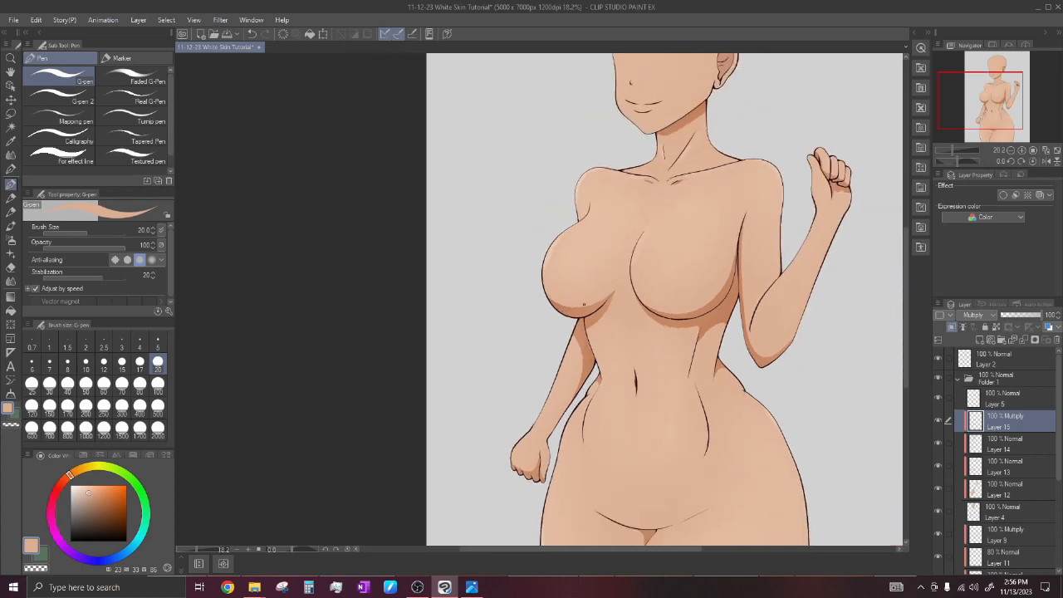
Add a new clipped layer directly above Layer 5 for the head shading.
{"action": "scroll", "coordinate": [590, 297], "scroll_direction": "up", "scroll_amount": 3}
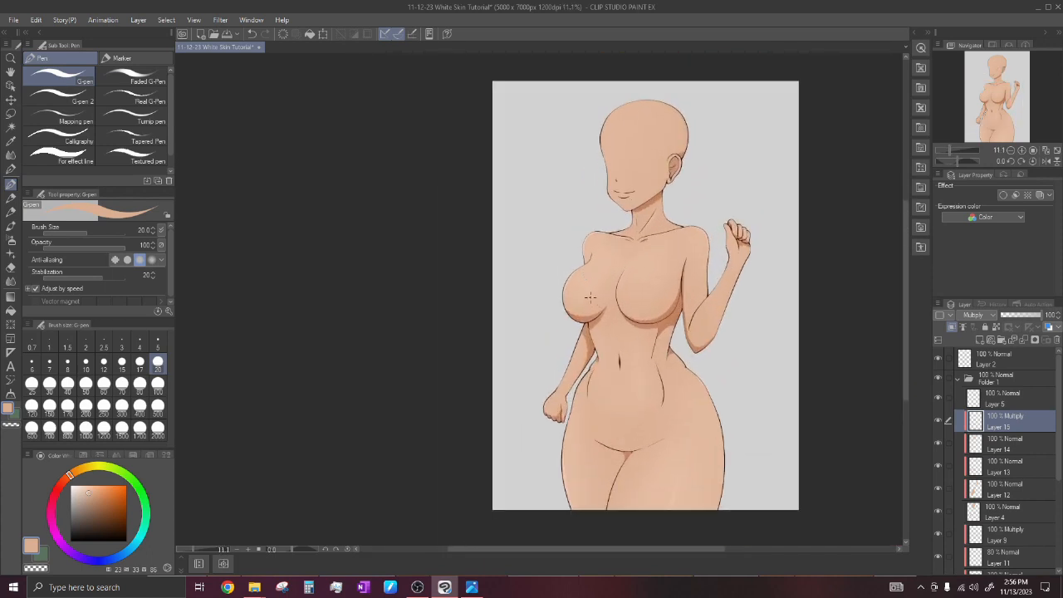
{"action": "scroll", "coordinate": [606, 362], "scroll_direction": "down", "scroll_amount": 4}
{"action": "scroll", "coordinate": [663, 222], "scroll_direction": "up", "scroll_amount": 4}
{"action": "scroll", "coordinate": [721, 216], "scroll_direction": "down", "scroll_amount": 3}
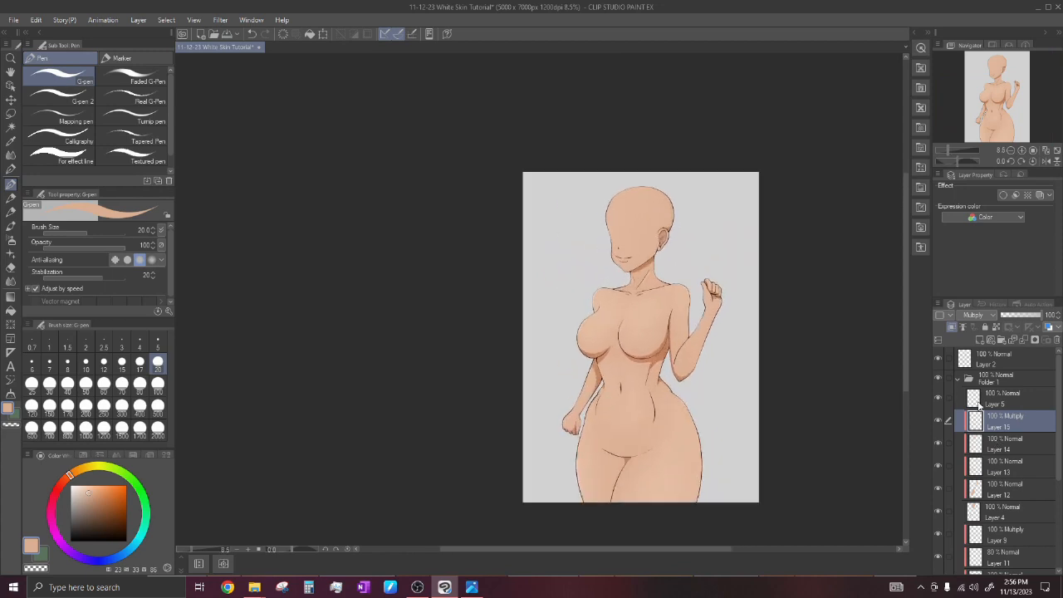
{"action": "left_click", "coordinate": [979, 405]}
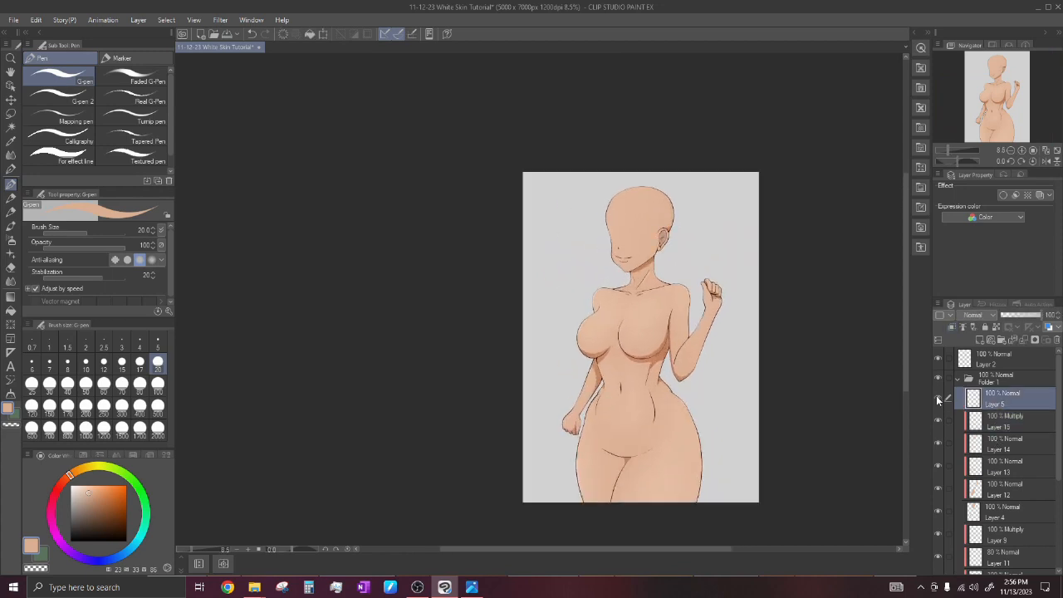
{"action": "left_click", "coordinate": [981, 340]}
{"action": "key", "text": "ctrl+plus"}
{"action": "key", "text": "ctrl+plus"}
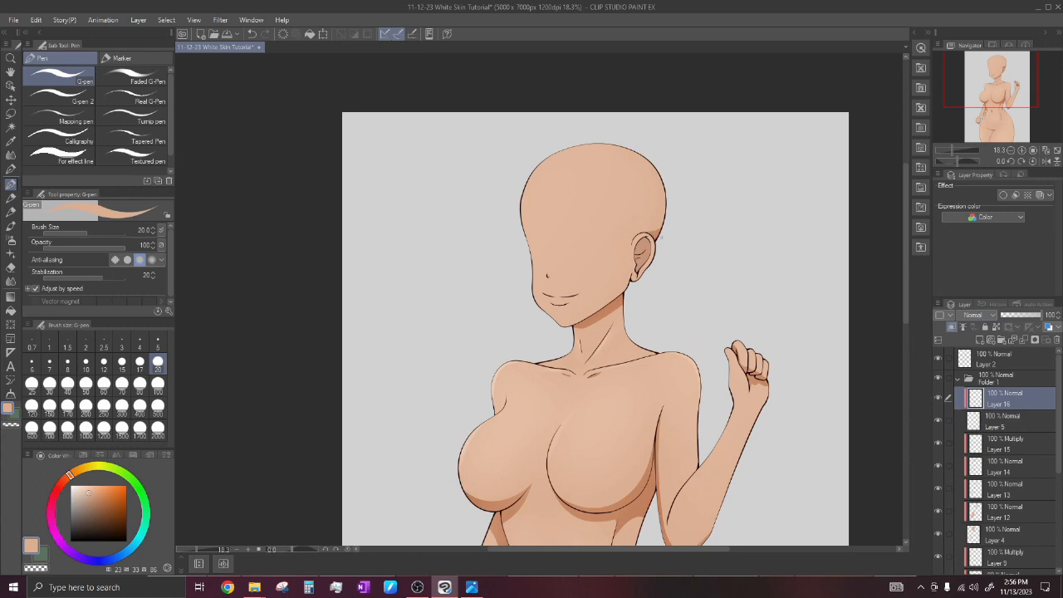
Set the new layer to Multiply, sample the ear's inner skin tone and set the G-pen size to 40.
{"action": "scroll", "coordinate": [657, 240], "scroll_direction": "up", "scroll_amount": 6}
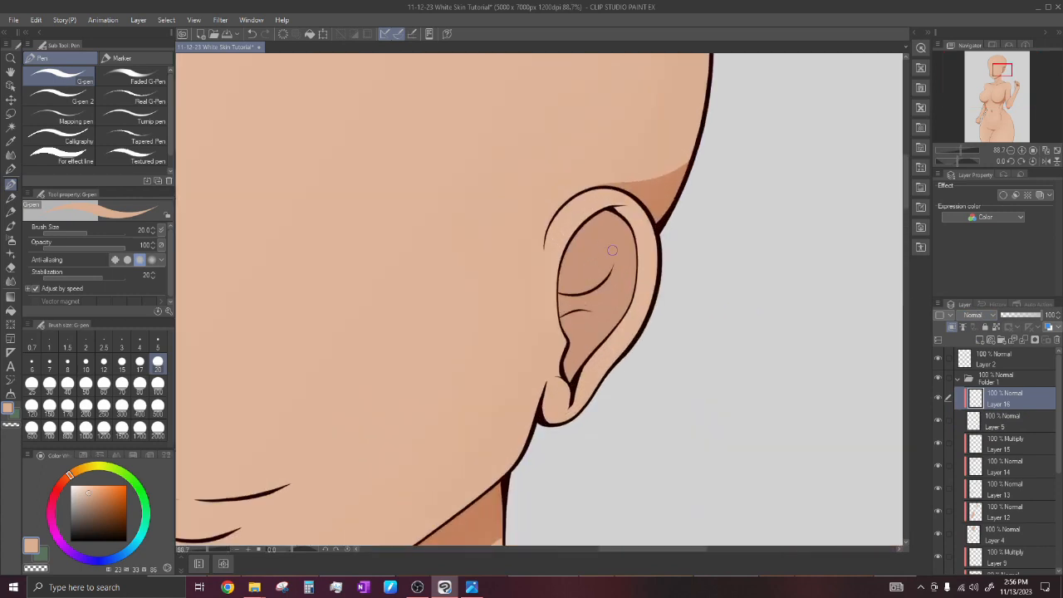
{"action": "scroll", "coordinate": [626, 255], "scroll_direction": "down", "scroll_amount": 4}
{"action": "scroll", "coordinate": [614, 324], "scroll_direction": "up", "scroll_amount": 5}
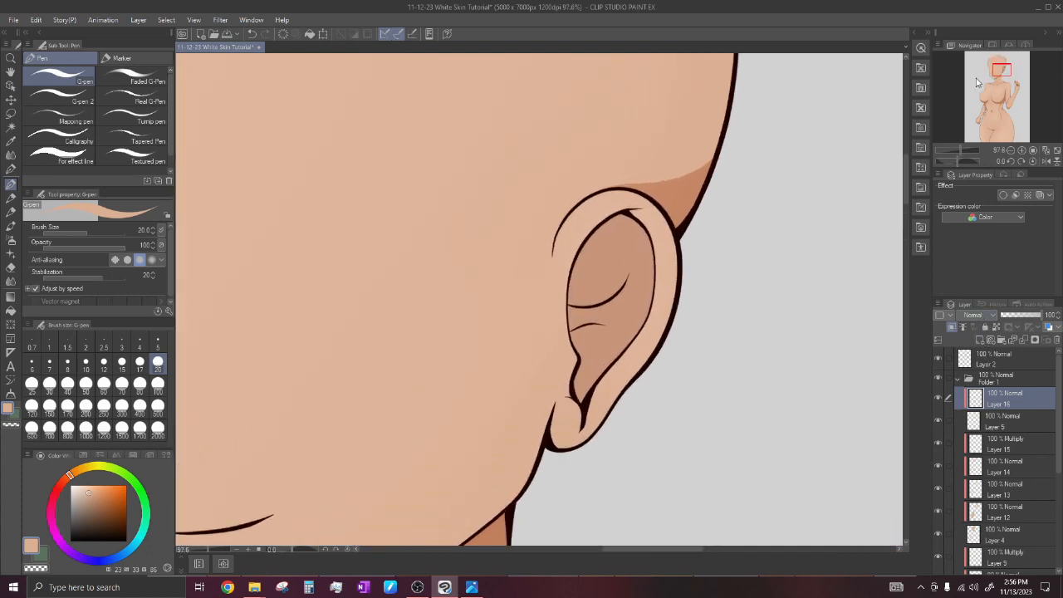
{"action": "left_click", "coordinate": [606, 245], "text": "alt"}
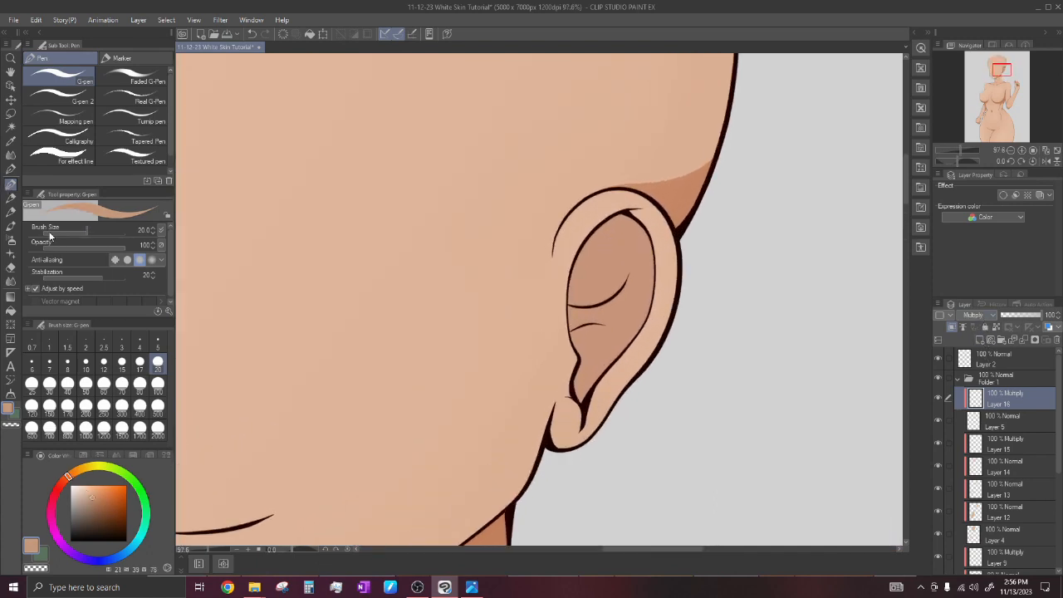
{"action": "left_click", "coordinate": [67, 384]}
Paint shadows inside the ear along its upper inner rim and around the lower folds.
{"action": "scroll", "coordinate": [539, 299], "scroll_direction": "up", "scroll_amount": 2}
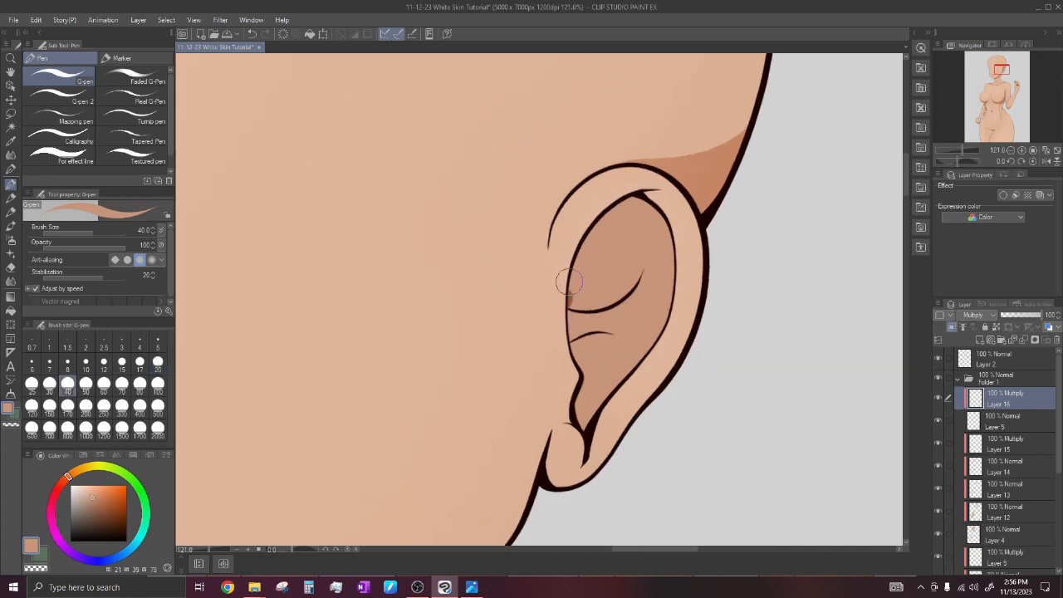
{"action": "left_click_drag", "start_coordinate": [556, 291], "coordinate": [638, 202]}
{"action": "scroll", "coordinate": [597, 219], "scroll_direction": "up", "scroll_amount": 1}
{"action": "mouse_move", "coordinate": [619, 309]}
{"action": "left_mouse_down"}
{"action": "mouse_move", "coordinate": [583, 307]}
{"action": "mouse_move", "coordinate": [562, 358]}
{"action": "mouse_move", "coordinate": [575, 442]}
{"action": "mouse_move", "coordinate": [597, 450]}
{"action": "mouse_move", "coordinate": [643, 403]}
{"action": "left_mouse_up"}
{"action": "mouse_move", "coordinate": [600, 356]}
{"action": "left_mouse_down"}
{"action": "mouse_move", "coordinate": [577, 351]}
{"action": "mouse_move", "coordinate": [551, 379]}
{"action": "left_mouse_up"}
{"action": "scroll", "coordinate": [551, 380], "scroll_direction": "down", "scroll_amount": 8}
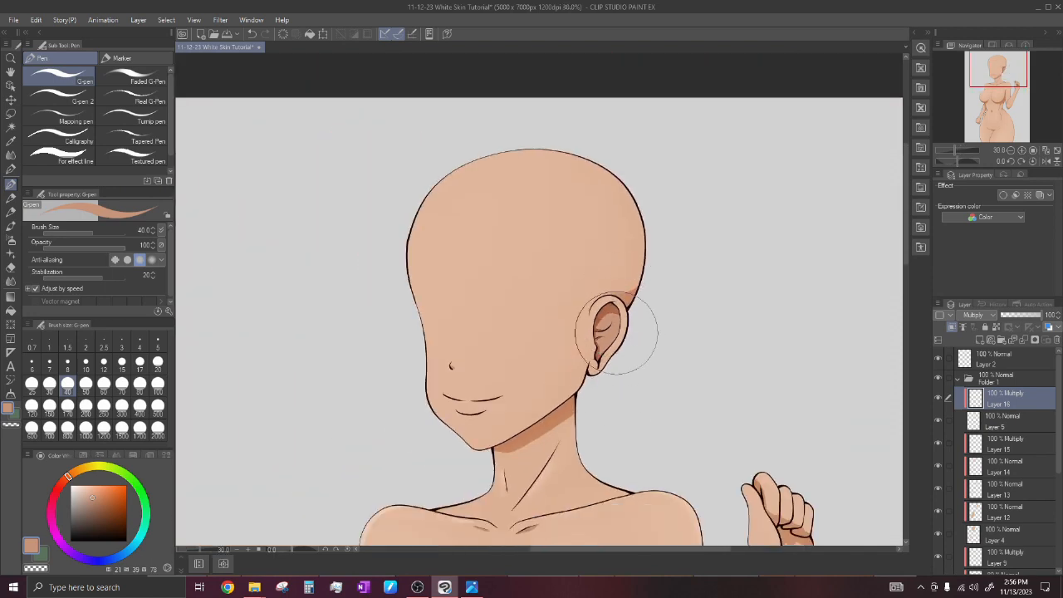
{"action": "scroll", "coordinate": [623, 332], "scroll_direction": "down", "scroll_amount": 1}
{"action": "scroll", "coordinate": [618, 270], "scroll_direction": "down", "scroll_amount": 3}
{"action": "scroll", "coordinate": [759, 252], "scroll_direction": "up", "scroll_amount": 1}
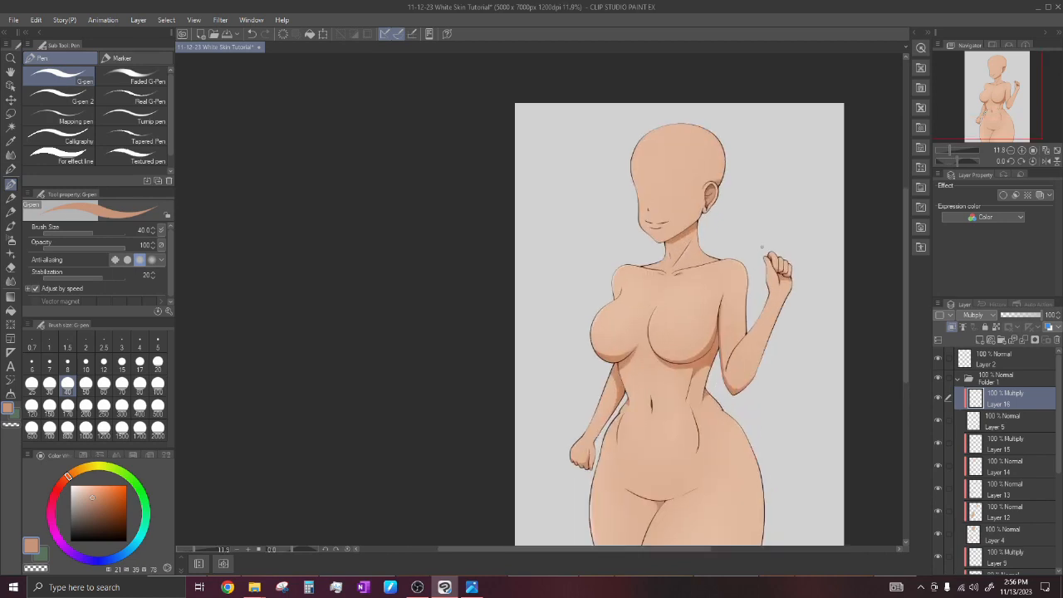
{"action": "scroll", "coordinate": [795, 166], "scroll_direction": "up", "scroll_amount": 2}
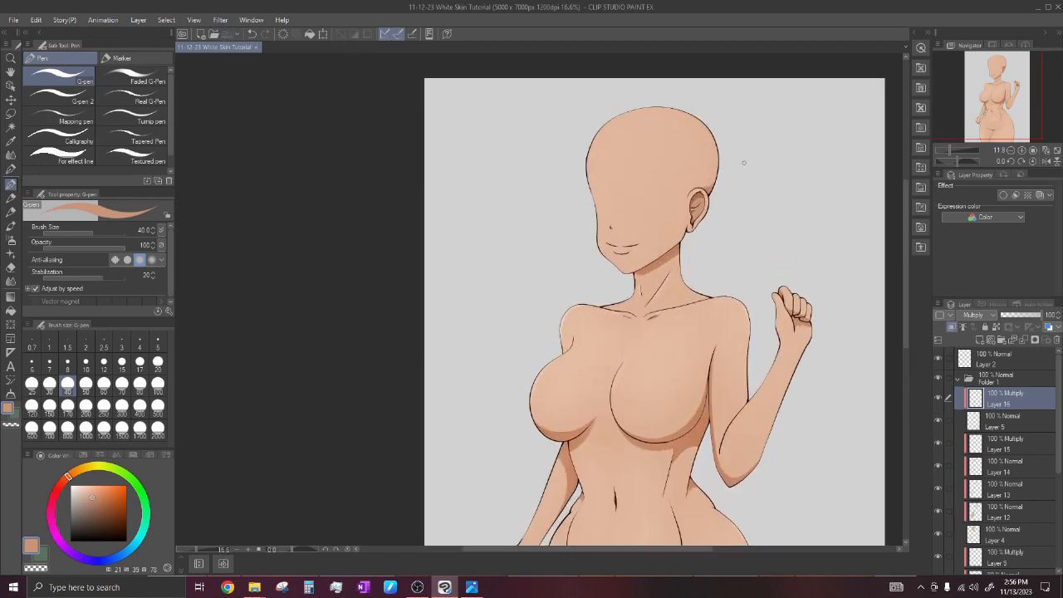
Add another clipped layer directly above Layer 5 and prepare the LIGHTING airbrush with hue 23 and size 100.
{"action": "left_click", "coordinate": [1008, 421]}
{"action": "left_click", "coordinate": [981, 340]}
{"action": "scroll", "coordinate": [618, 222], "scroll_direction": "up", "scroll_amount": 3}
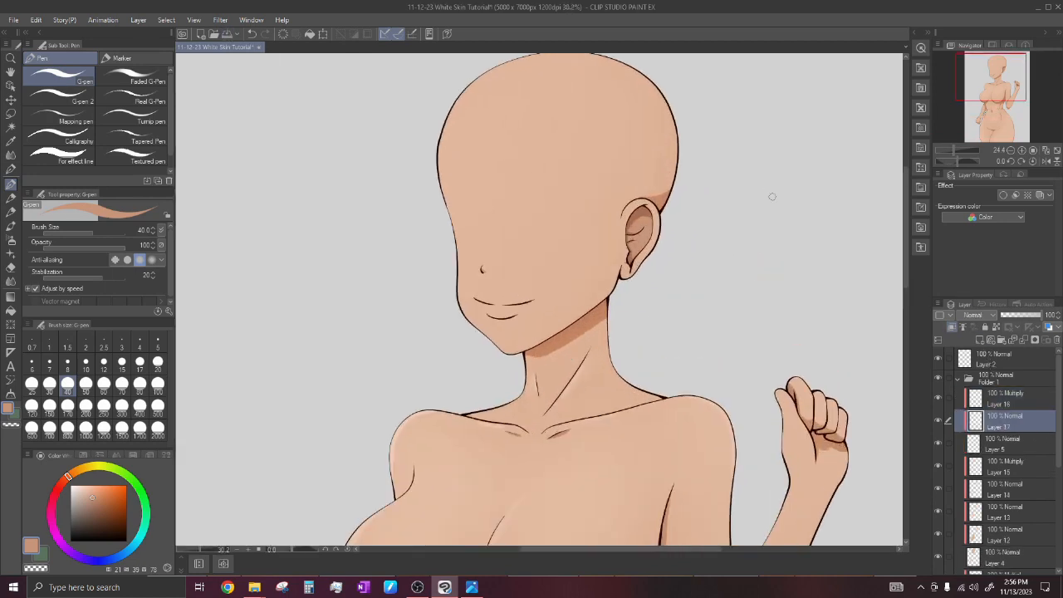
{"action": "scroll", "coordinate": [616, 223], "scroll_direction": "up", "scroll_amount": 3}
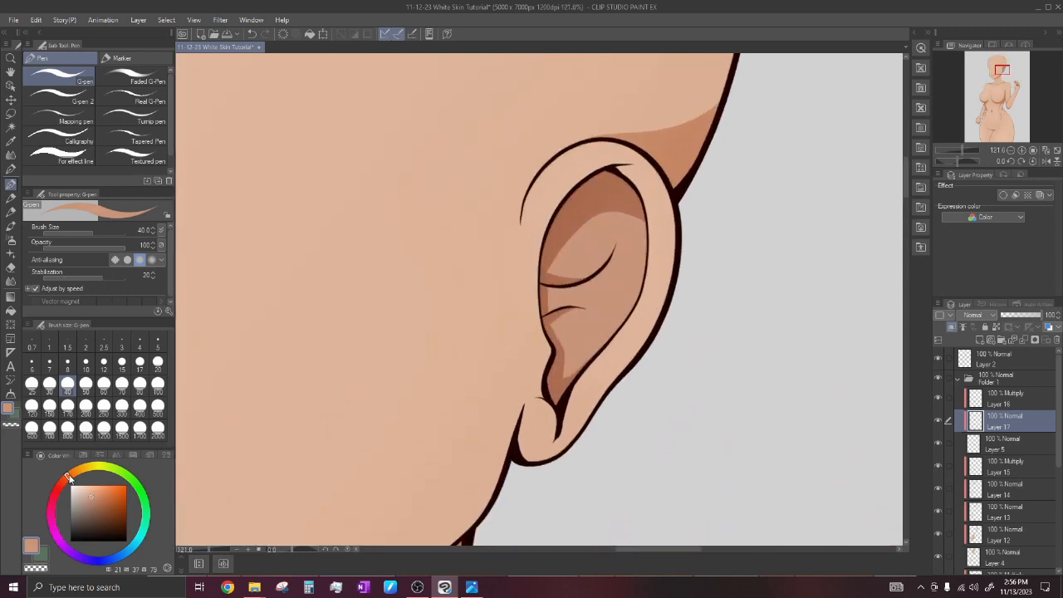
{"action": "left_click", "coordinate": [11, 240]}
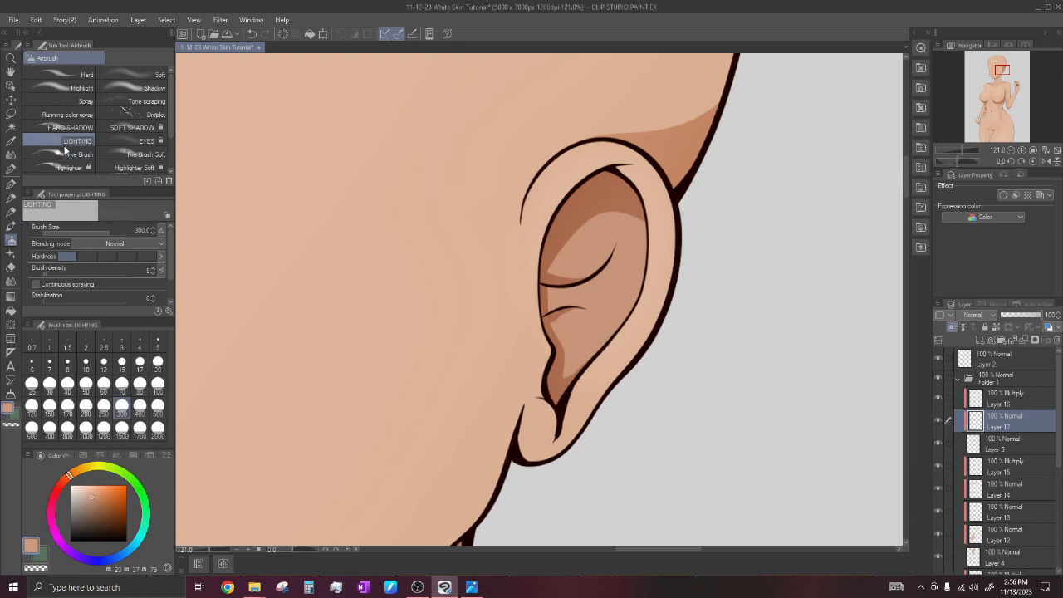
{"action": "left_click", "coordinate": [158, 383]}
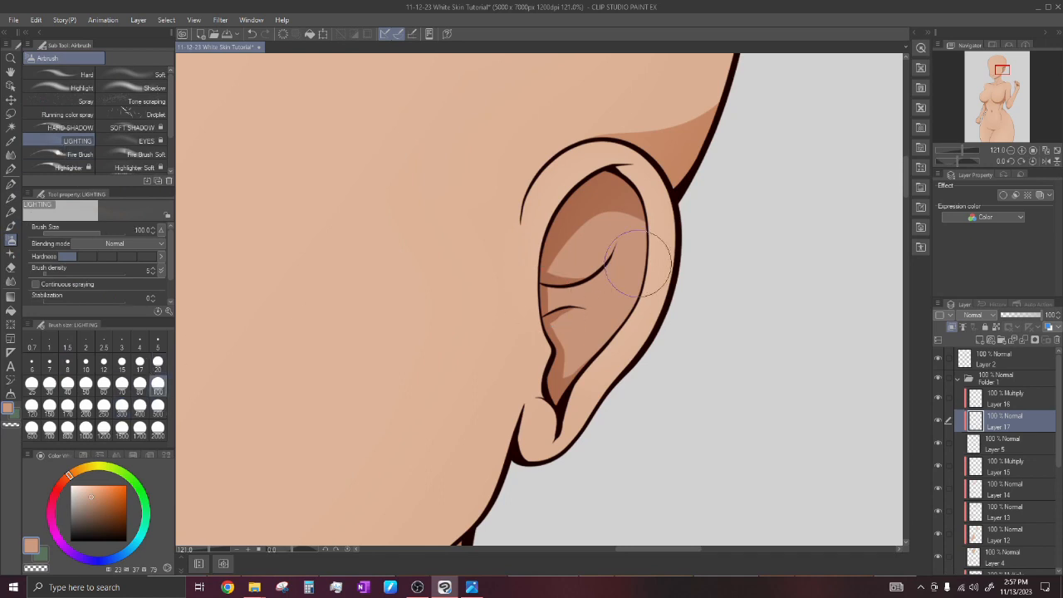
Examine the head and ear shading against the rest of the figure from close up and from afar.
{"action": "scroll", "coordinate": [702, 259], "scroll_direction": "down", "scroll_amount": 5}
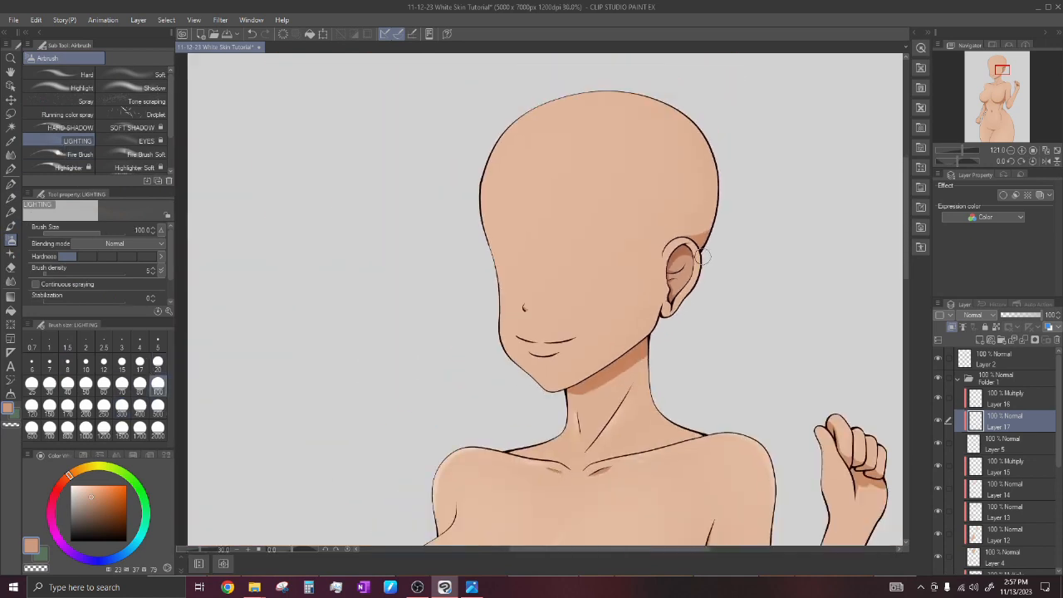
{"action": "scroll", "coordinate": [702, 257], "scroll_direction": "down", "scroll_amount": 5}
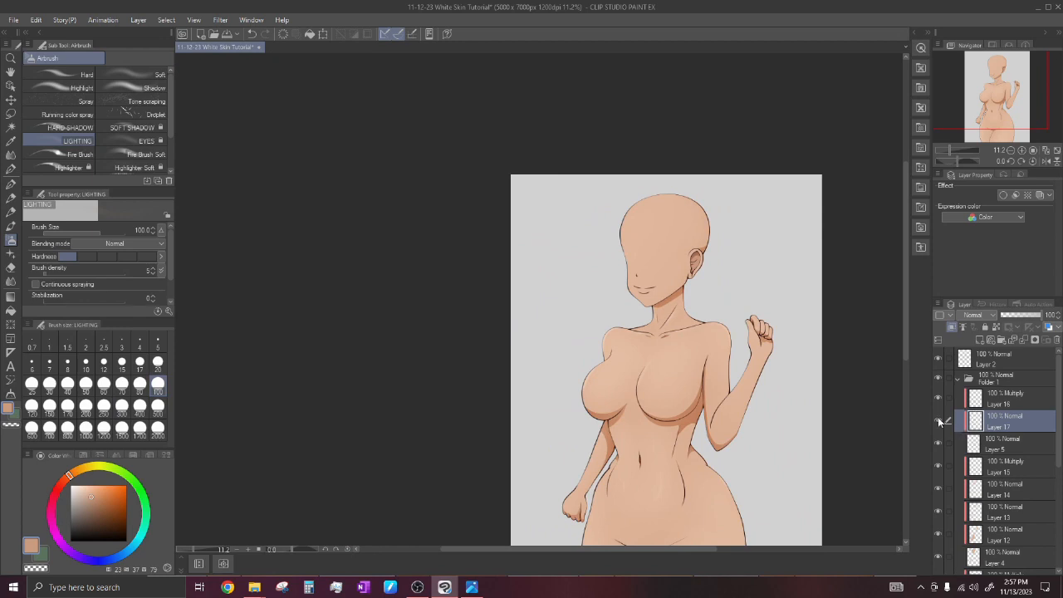
{"action": "scroll", "coordinate": [705, 259], "scroll_direction": "down", "scroll_amount": 1}
{"action": "scroll", "coordinate": [705, 259], "scroll_direction": "up", "scroll_amount": 1}
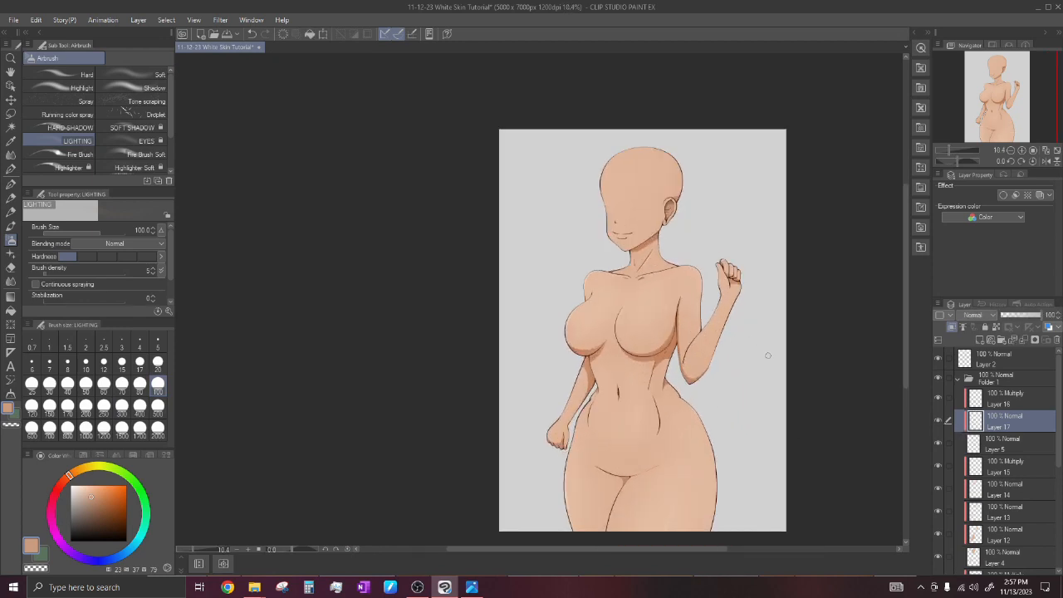
{"action": "scroll", "coordinate": [767, 355], "scroll_direction": "up", "scroll_amount": 1}
{"action": "scroll", "coordinate": [767, 355], "scroll_direction": "down", "scroll_amount": 2}
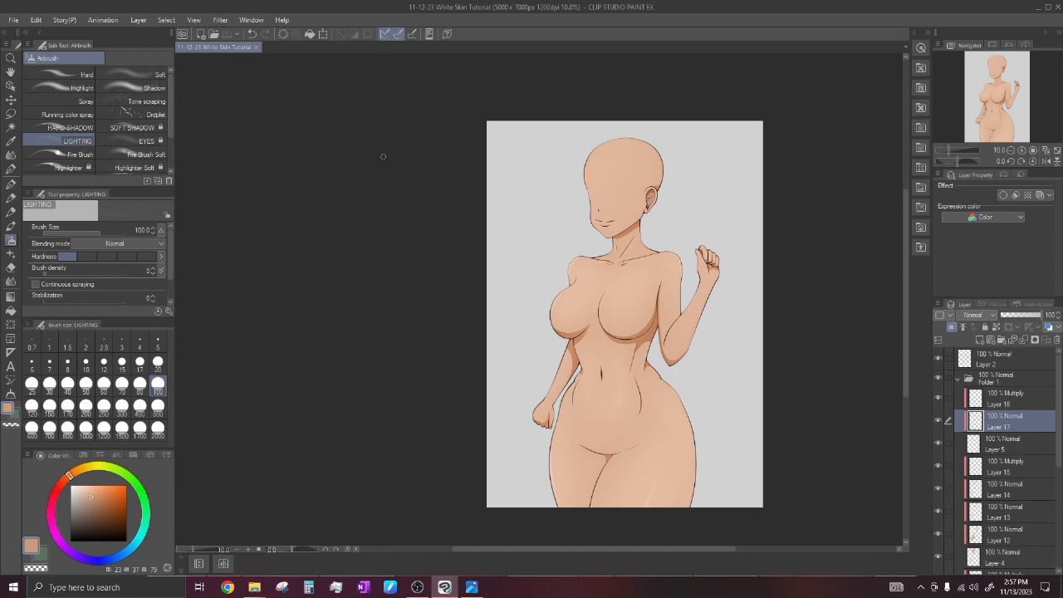
{"action": "scroll", "coordinate": [535, 225], "scroll_direction": "down", "scroll_amount": 1}
{"action": "scroll", "coordinate": [581, 216], "scroll_direction": "up", "scroll_amount": 2}
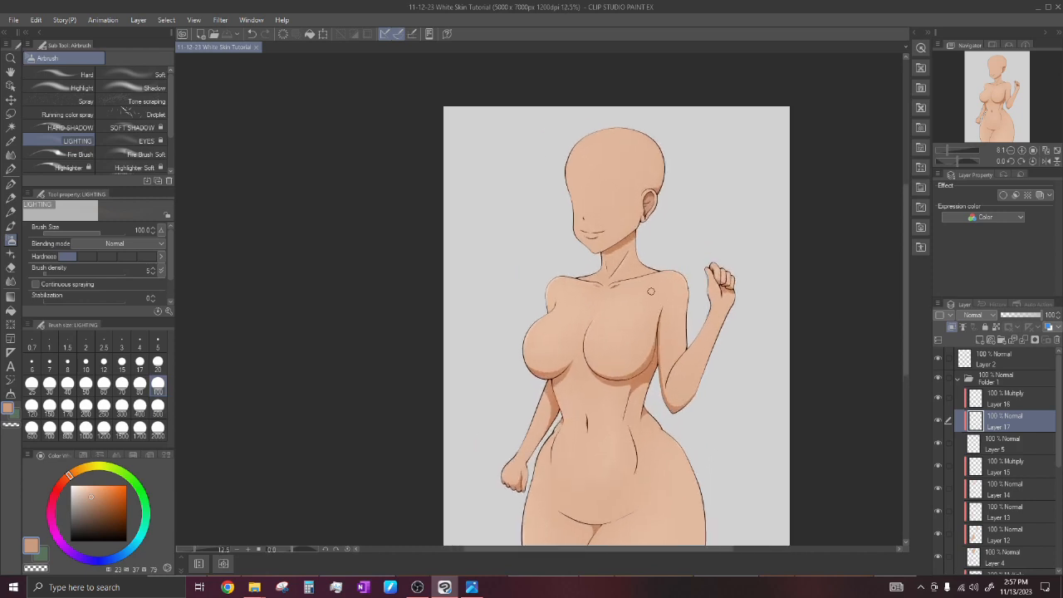
{"action": "scroll", "coordinate": [606, 212], "scroll_direction": "down", "scroll_amount": 2}
{"action": "scroll", "coordinate": [616, 211], "scroll_direction": "up", "scroll_amount": 3}
{"action": "scroll", "coordinate": [1004, 431], "scroll_direction": "down", "scroll_amount": 3}
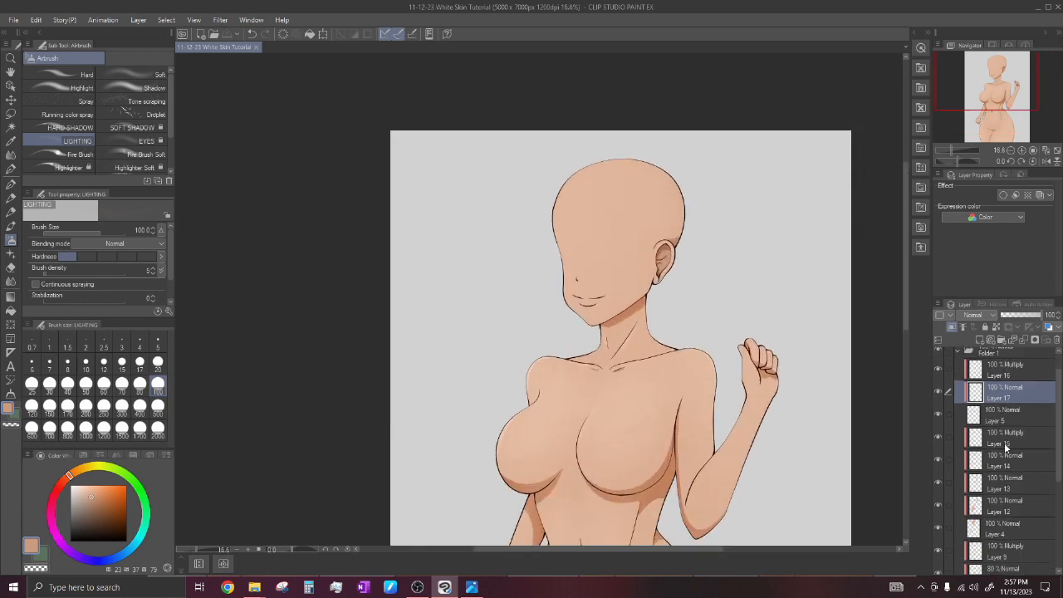
Check Layer 4 by switching its visibility off and on, and add a new clipped layer directly above Layer 14.
{"action": "left_click", "coordinate": [1004, 435]}
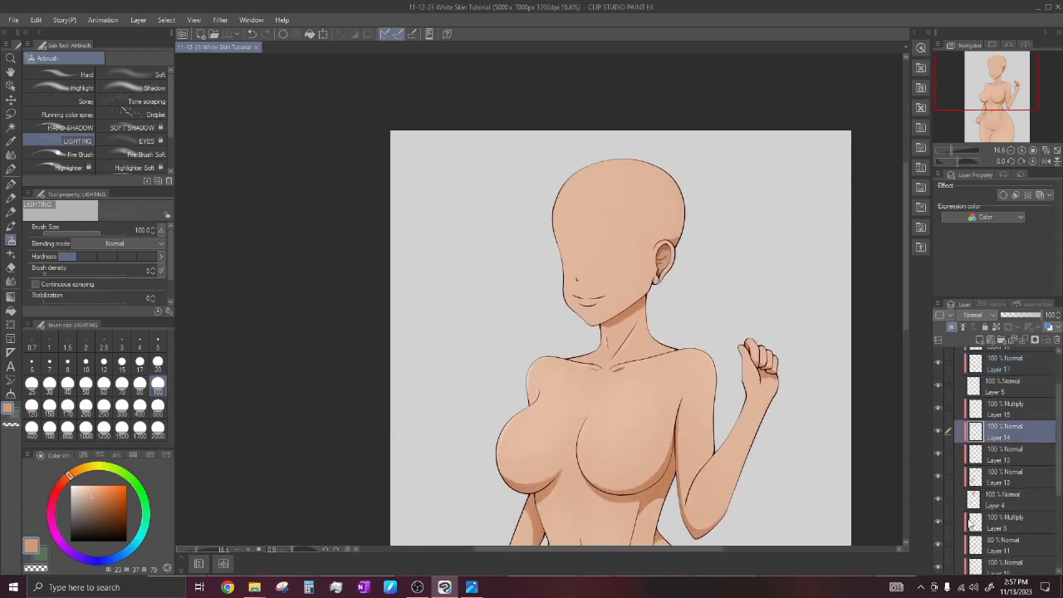
{"action": "left_click", "coordinate": [937, 499]}
{"action": "left_click", "coordinate": [937, 499]}
{"action": "left_click", "coordinate": [980, 340]}
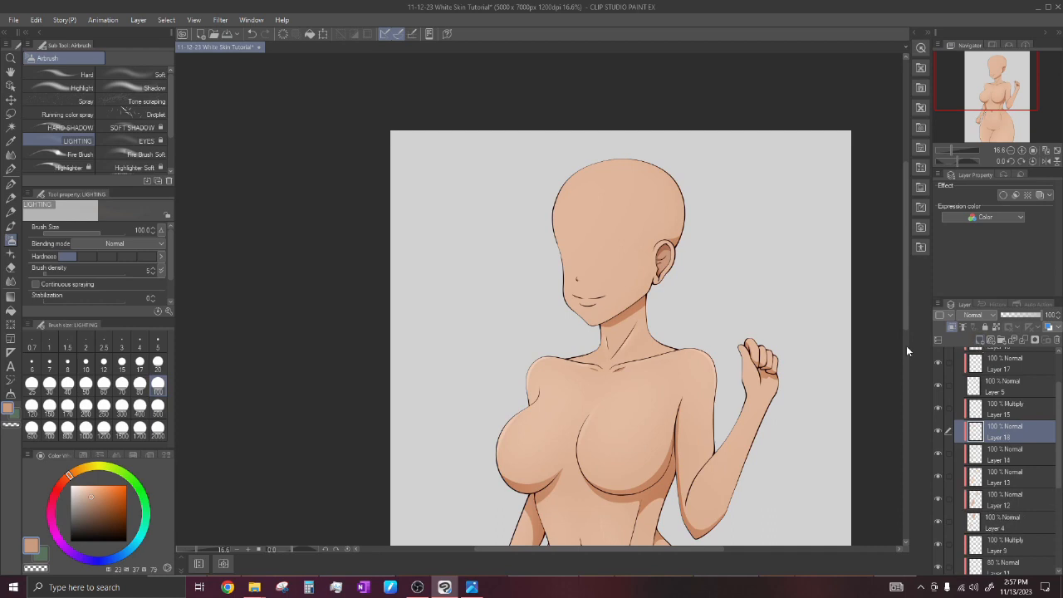
Airbrush a soft red blush across the face above the nose with LIGHTING at size 300, hue 6, saturation 54 and value 84.
{"action": "scroll", "coordinate": [639, 207], "scroll_direction": "up", "scroll_amount": 3}
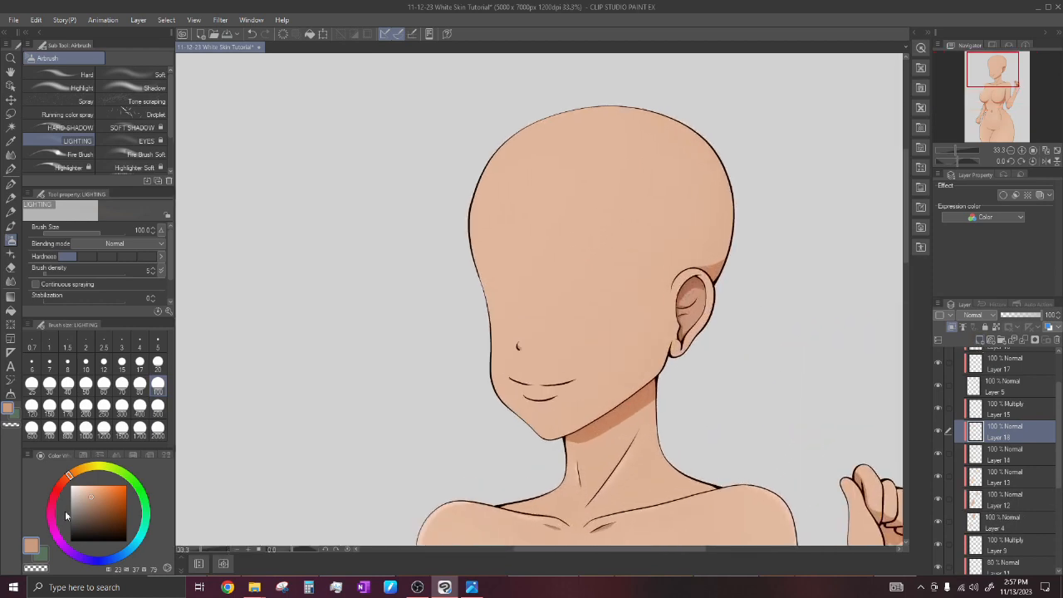
{"action": "left_click", "coordinate": [60, 487]}
{"action": "left_click", "coordinate": [105, 494]}
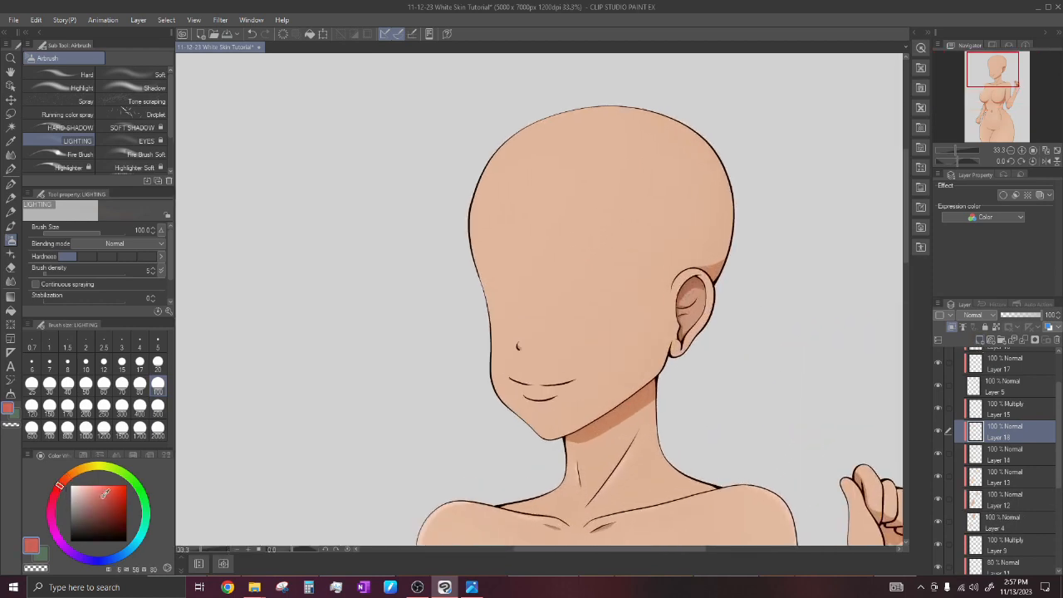
{"action": "left_click", "coordinate": [86, 405]}
{"action": "left_click", "coordinate": [124, 413]}
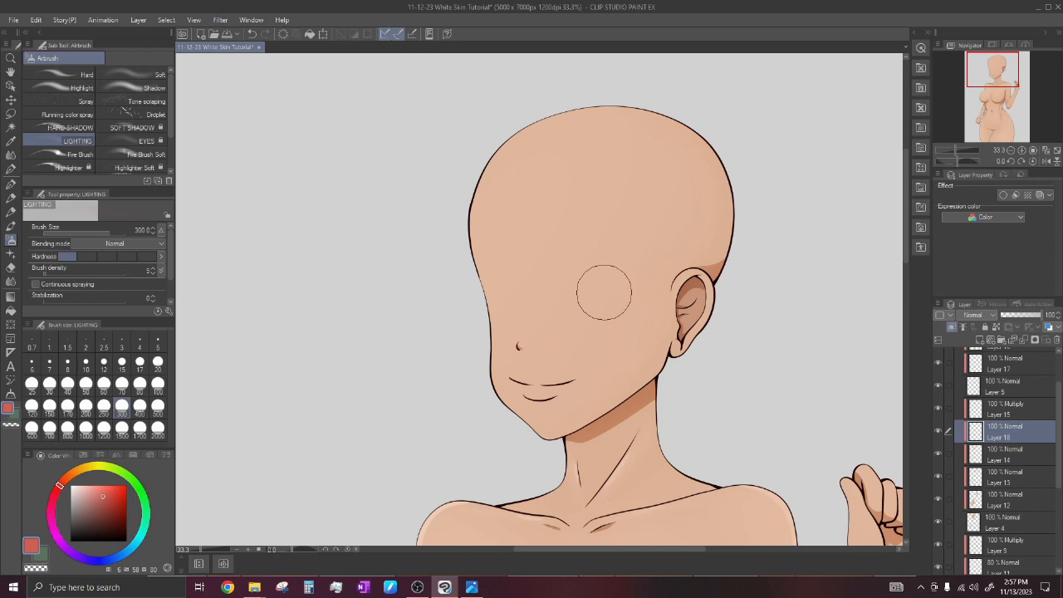
{"action": "mouse_move", "coordinate": [114, 492]}
{"action": "left_mouse_down"}
{"action": "mouse_move", "coordinate": [119, 503]}
{"action": "mouse_move", "coordinate": [103, 493]}
{"action": "left_mouse_up"}
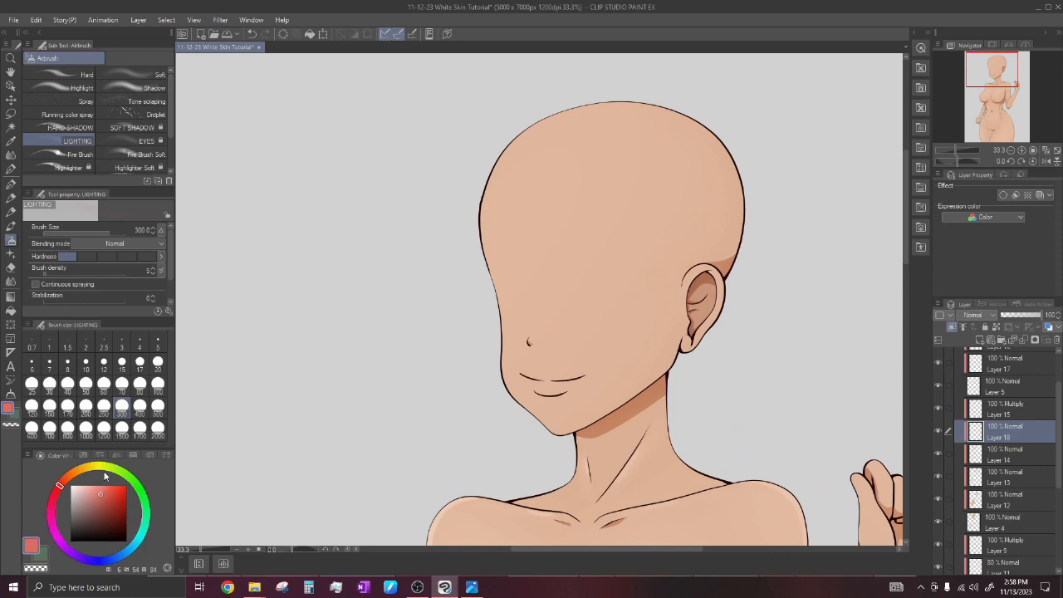
{"action": "mouse_move", "coordinate": [639, 323]}
{"action": "left_mouse_down"}
{"action": "mouse_move", "coordinate": [502, 326]}
{"action": "mouse_move", "coordinate": [634, 339]}
{"action": "mouse_move", "coordinate": [550, 317]}
{"action": "mouse_move", "coordinate": [557, 336]}
{"action": "mouse_move", "coordinate": [655, 321]}
{"action": "mouse_move", "coordinate": [505, 312]}
{"action": "mouse_move", "coordinate": [562, 323]}
{"action": "mouse_move", "coordinate": [505, 279]}
{"action": "left_mouse_up"}
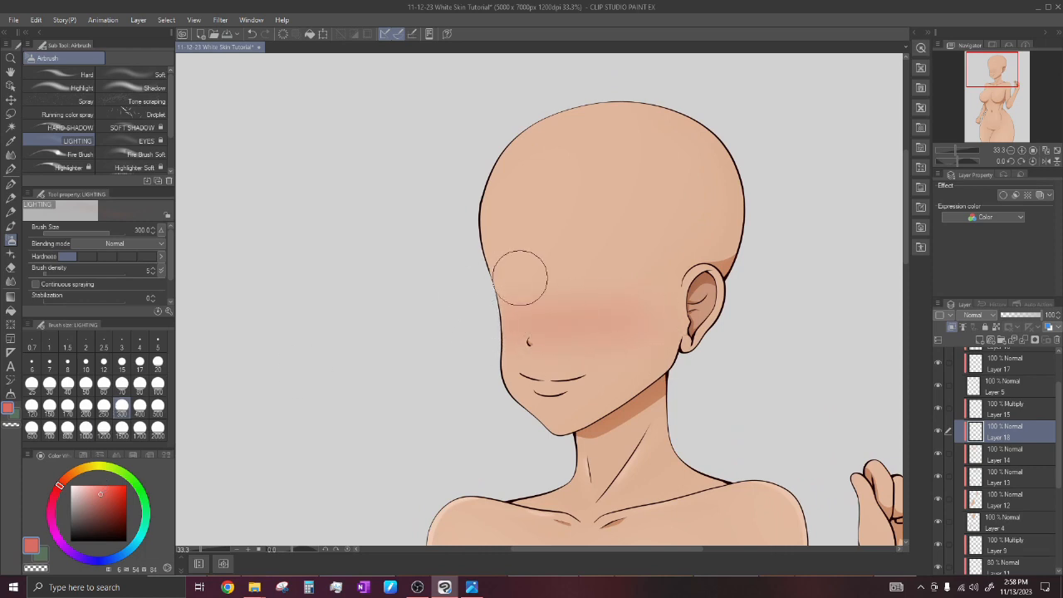
Examine how the blush on the face blends with the skin at different zoom levels.
{"action": "scroll", "coordinate": [505, 279], "scroll_direction": "down", "scroll_amount": 4}
{"action": "scroll", "coordinate": [510, 330], "scroll_direction": "up", "scroll_amount": 2}
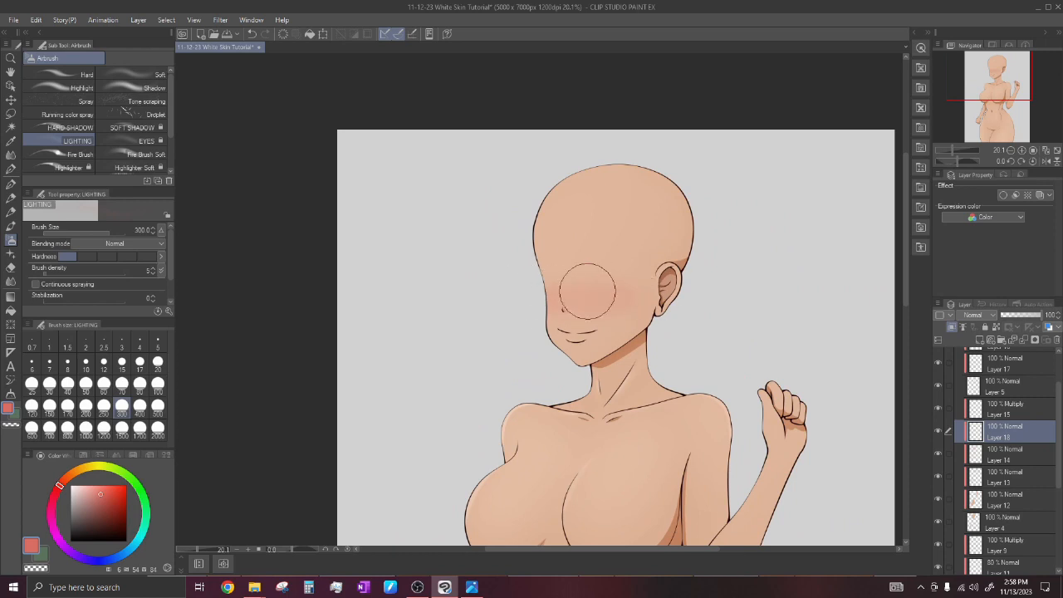
{"action": "scroll", "coordinate": [561, 297], "scroll_direction": "down", "scroll_amount": 1}
{"action": "scroll", "coordinate": [561, 267], "scroll_direction": "down", "scroll_amount": 1}
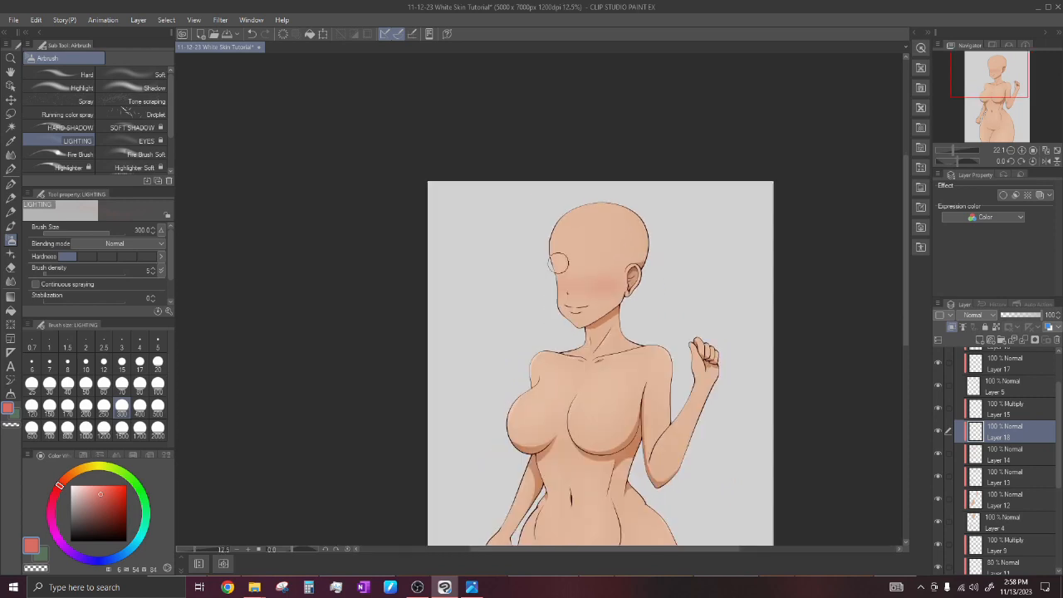
{"action": "scroll", "coordinate": [561, 267], "scroll_direction": "down", "scroll_amount": 1}
{"action": "scroll", "coordinate": [554, 270], "scroll_direction": "up", "scroll_amount": 3}
{"action": "scroll", "coordinate": [565, 292], "scroll_direction": "up", "scroll_amount": 1}
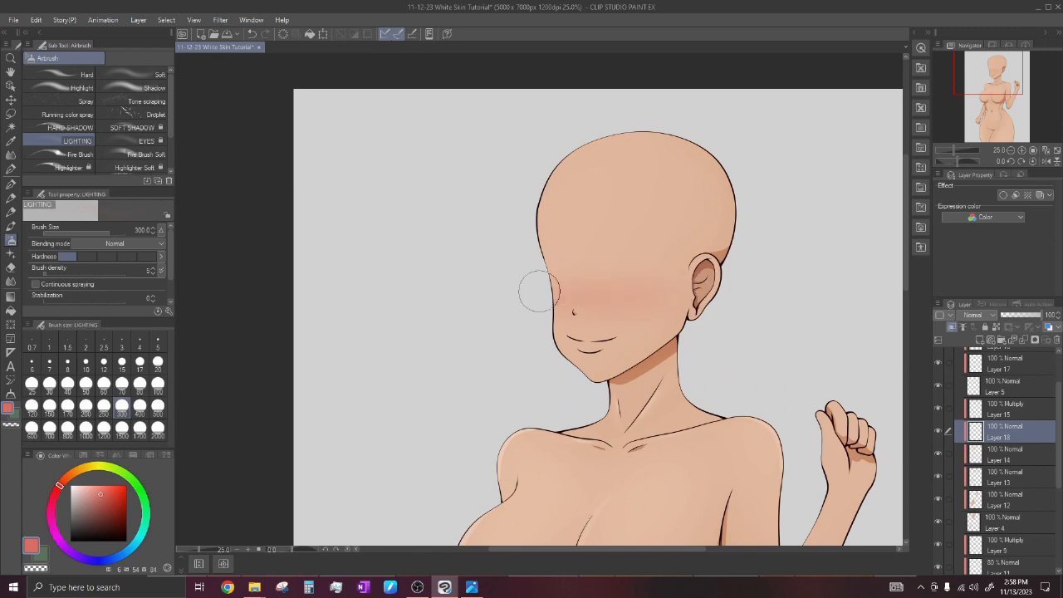
{"action": "scroll", "coordinate": [554, 292], "scroll_direction": "down", "scroll_amount": 2}
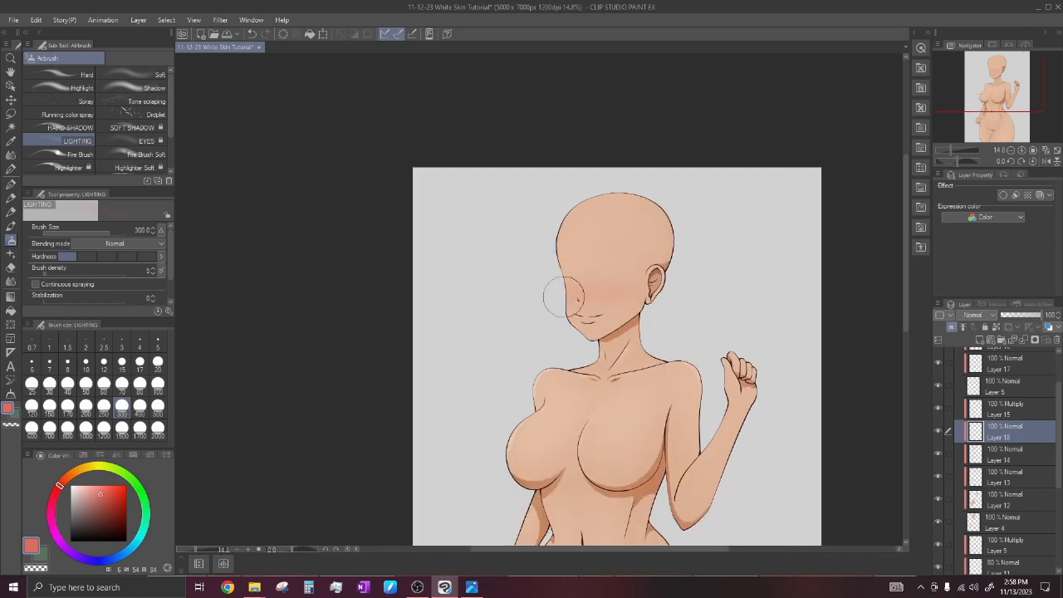
{"action": "scroll", "coordinate": [573, 264], "scroll_direction": "down", "scroll_amount": 2}
{"action": "scroll", "coordinate": [581, 265], "scroll_direction": "up", "scroll_amount": 4}
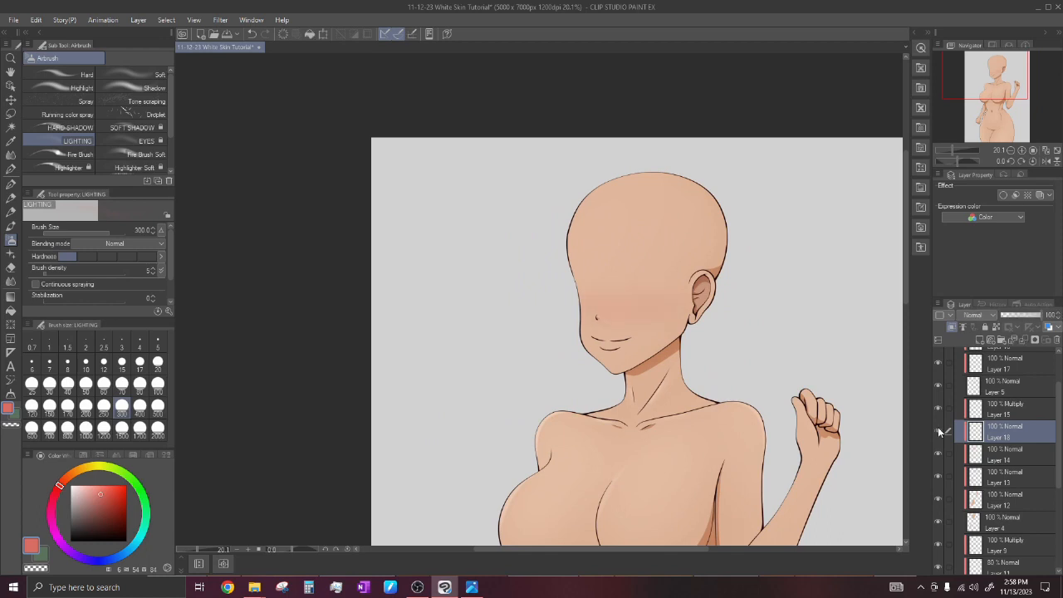
{"action": "scroll", "coordinate": [692, 255], "scroll_direction": "down", "scroll_amount": 2}
{"action": "scroll", "coordinate": [692, 256], "scroll_direction": "up", "scroll_amount": 2}
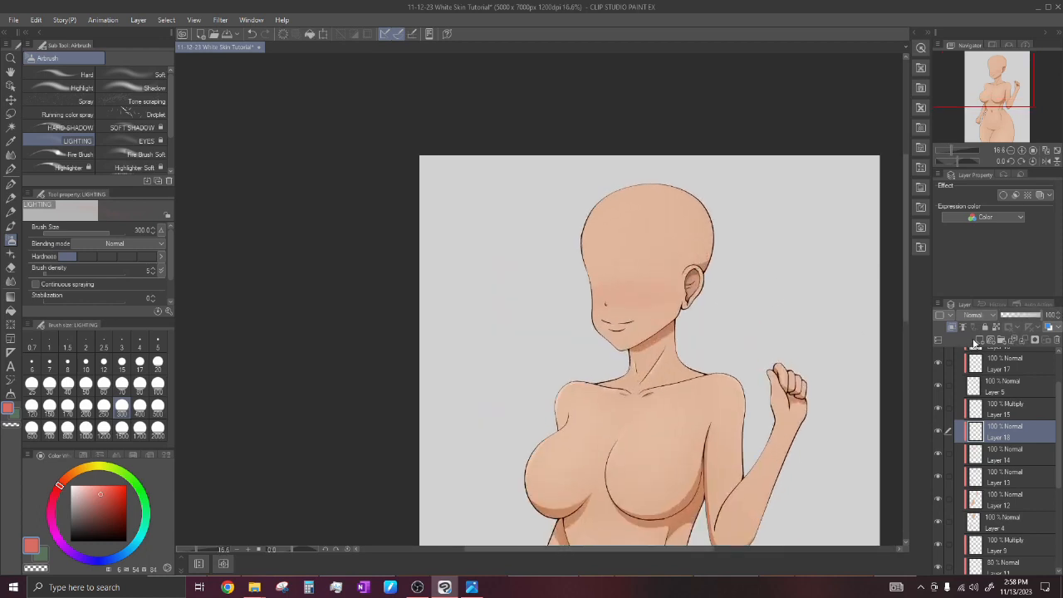
Add a new clipped layer above the blush layer, choose HARD SHADOW at size 10, and save the file.
{"action": "left_click", "coordinate": [977, 340]}
{"action": "scroll", "coordinate": [655, 275], "scroll_direction": "up", "scroll_amount": 3}
{"action": "left_click", "coordinate": [71, 127]}
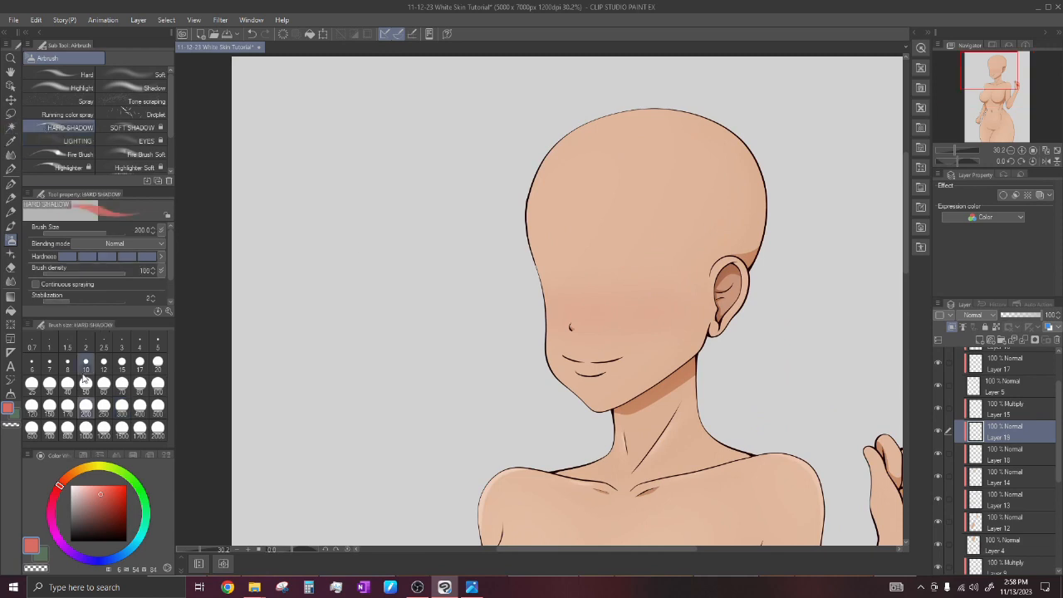
{"action": "scroll", "coordinate": [603, 338], "scroll_direction": "down", "scroll_amount": 2}
{"action": "scroll", "coordinate": [631, 328], "scroll_direction": "up", "scroll_amount": 3}
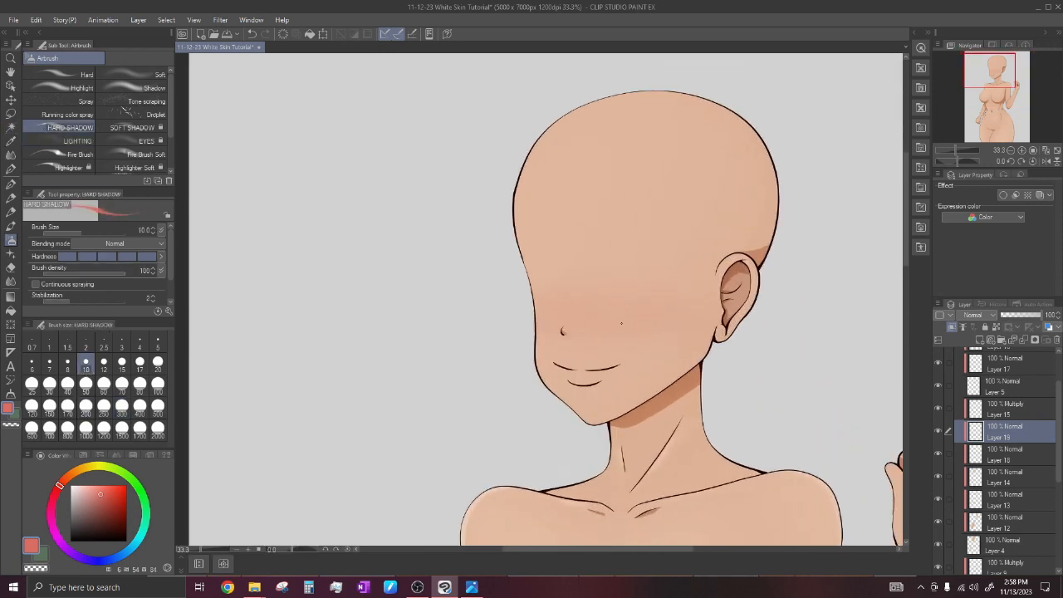
{"action": "scroll", "coordinate": [666, 316], "scroll_direction": "up", "scroll_amount": 1}
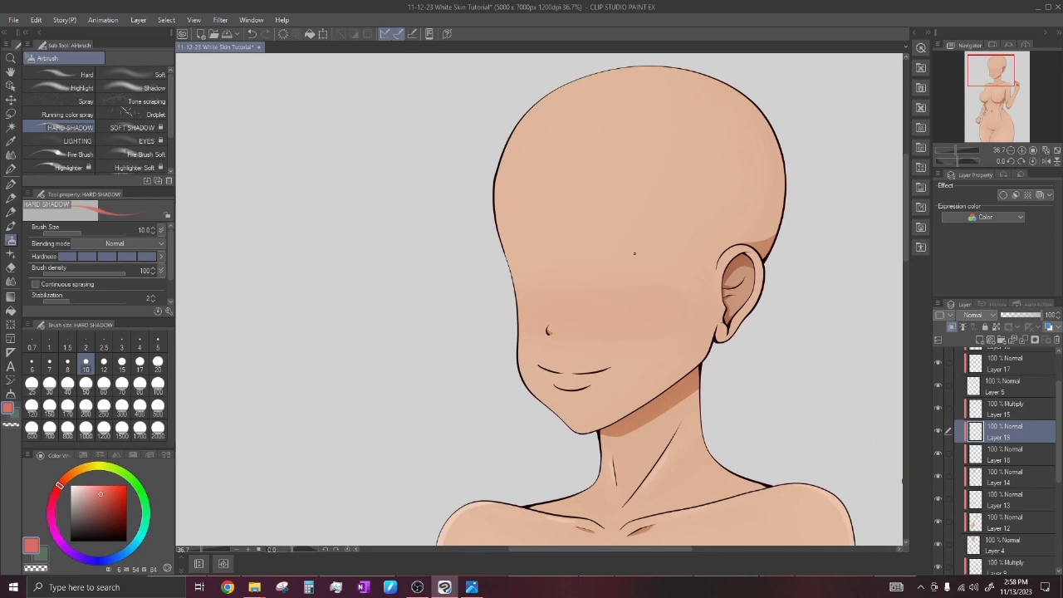
{"action": "scroll", "coordinate": [647, 275], "scroll_direction": "up", "scroll_amount": 2}
{"action": "key", "text": "ctrl+s"}
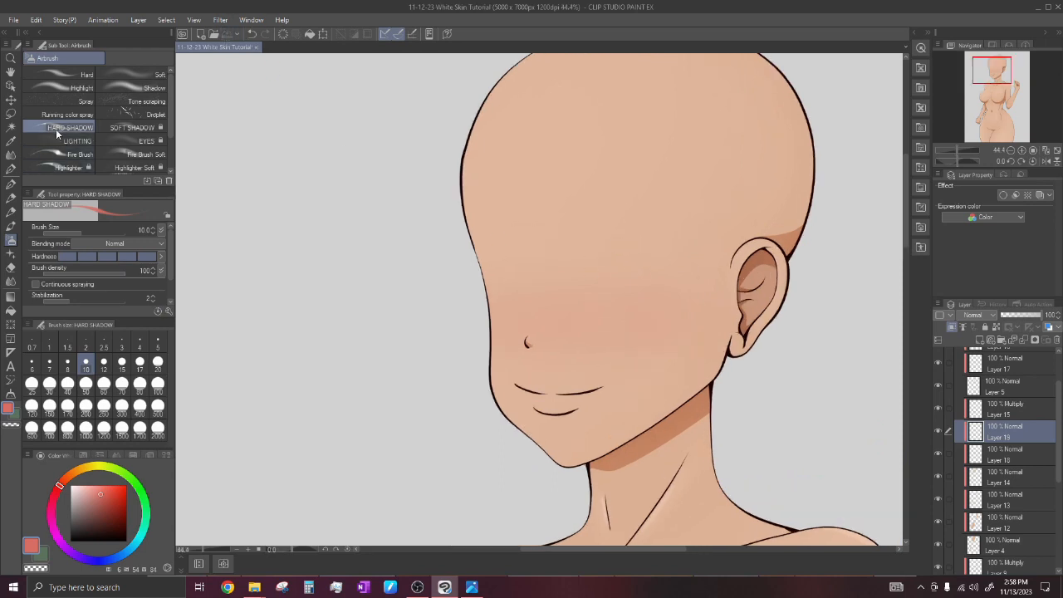
Draw thin diagonal red blush lines across both cheeks and set their layer's opacity to 85%.
{"action": "scroll", "coordinate": [496, 308], "scroll_direction": "up", "scroll_amount": 1}
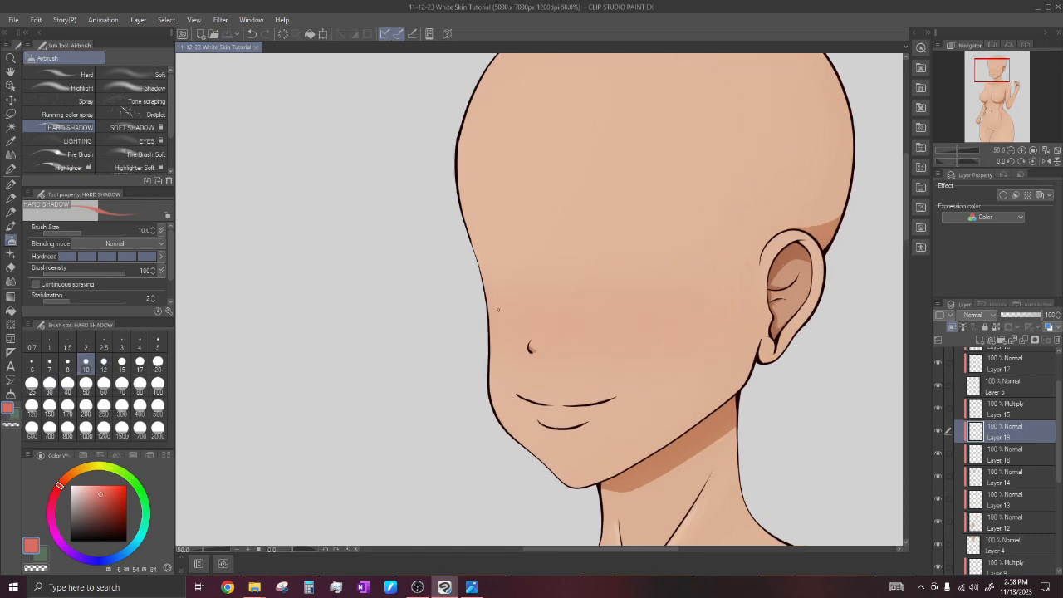
{"action": "left_click_drag", "start_coordinate": [490, 324], "coordinate": [497, 304]}
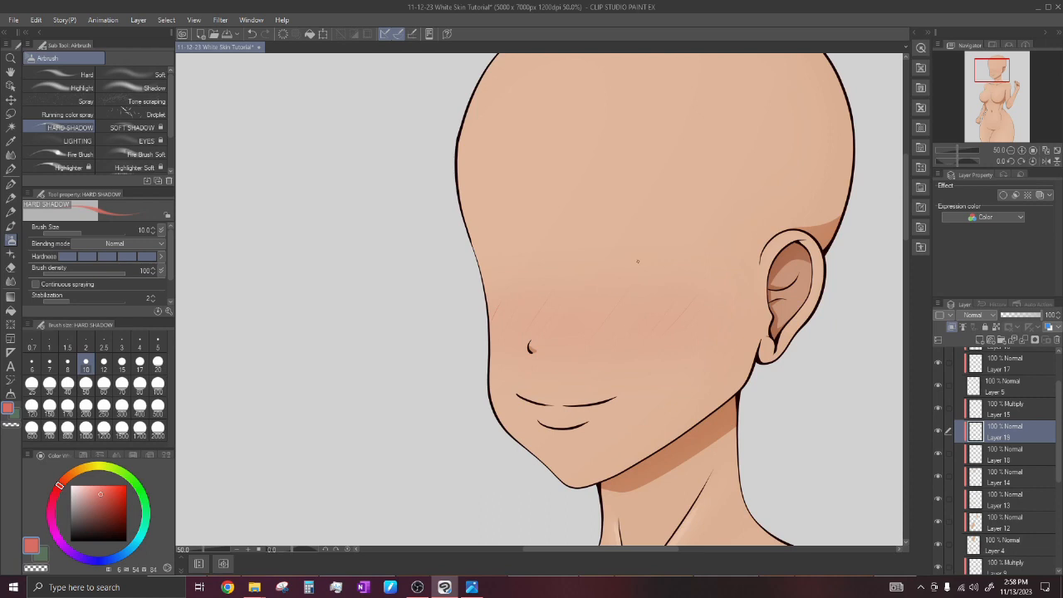
{"action": "scroll", "coordinate": [541, 271], "scroll_direction": "down", "scroll_amount": 4}
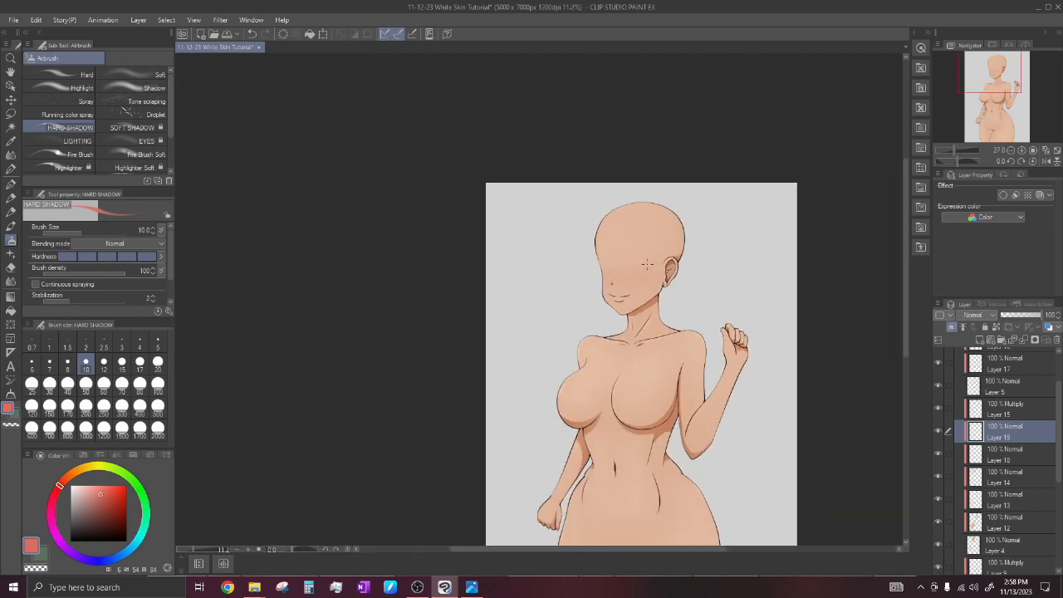
{"action": "left_click", "coordinate": [1036, 316]}
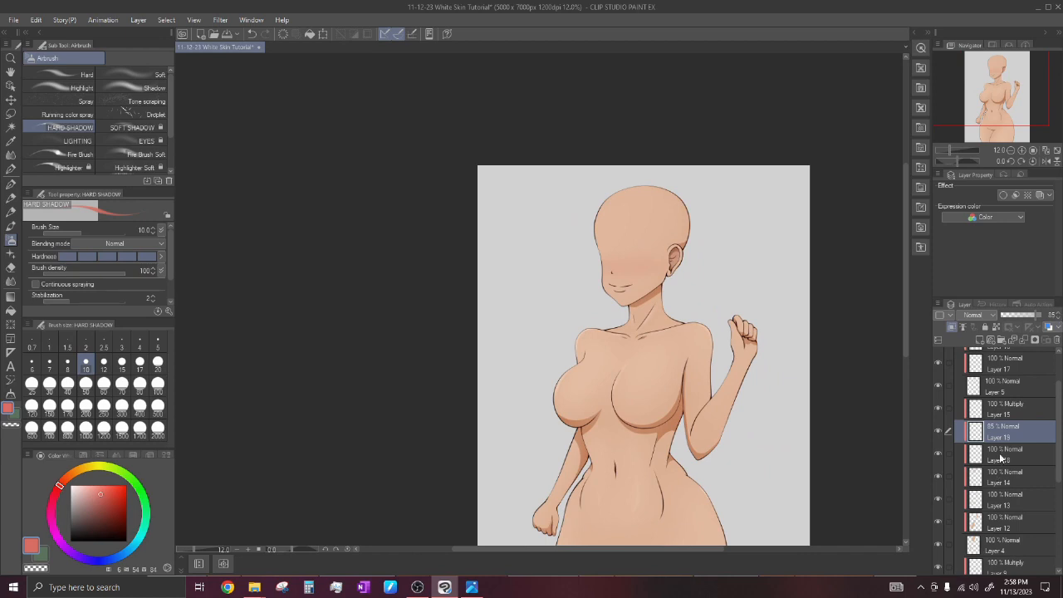
Duplicate the blush of Layer 18 onto its own layer by lassoing the head area and copying and pasting it, and clear the selection.
{"action": "left_click", "coordinate": [945, 455]}
{"action": "scroll", "coordinate": [591, 301], "scroll_direction": "down", "scroll_amount": 1}
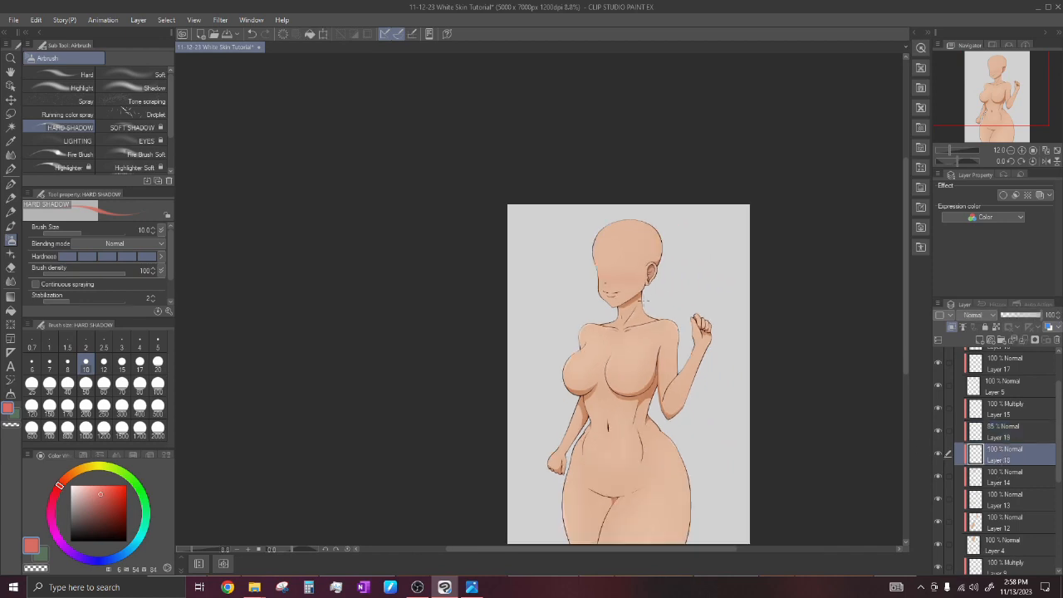
{"action": "scroll", "coordinate": [606, 278], "scroll_direction": "down", "scroll_amount": 1}
{"action": "scroll", "coordinate": [670, 292], "scroll_direction": "up", "scroll_amount": 1}
{"action": "left_click", "coordinate": [11, 113]}
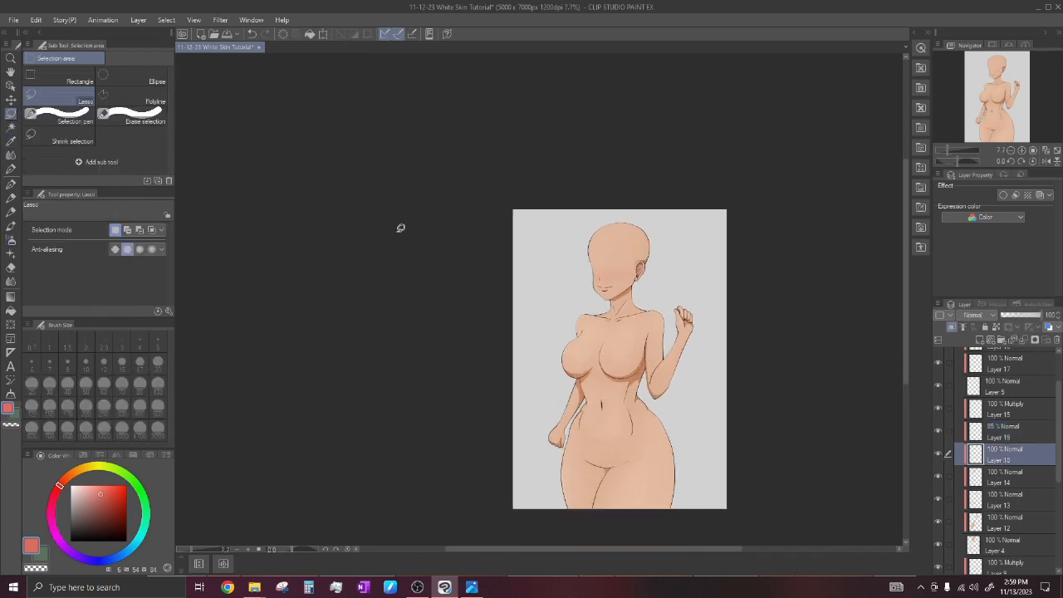
{"action": "mouse_move", "coordinate": [541, 224]}
{"action": "left_mouse_down"}
{"action": "mouse_move", "coordinate": [572, 320]}
{"action": "mouse_move", "coordinate": [550, 313]}
{"action": "left_mouse_up"}
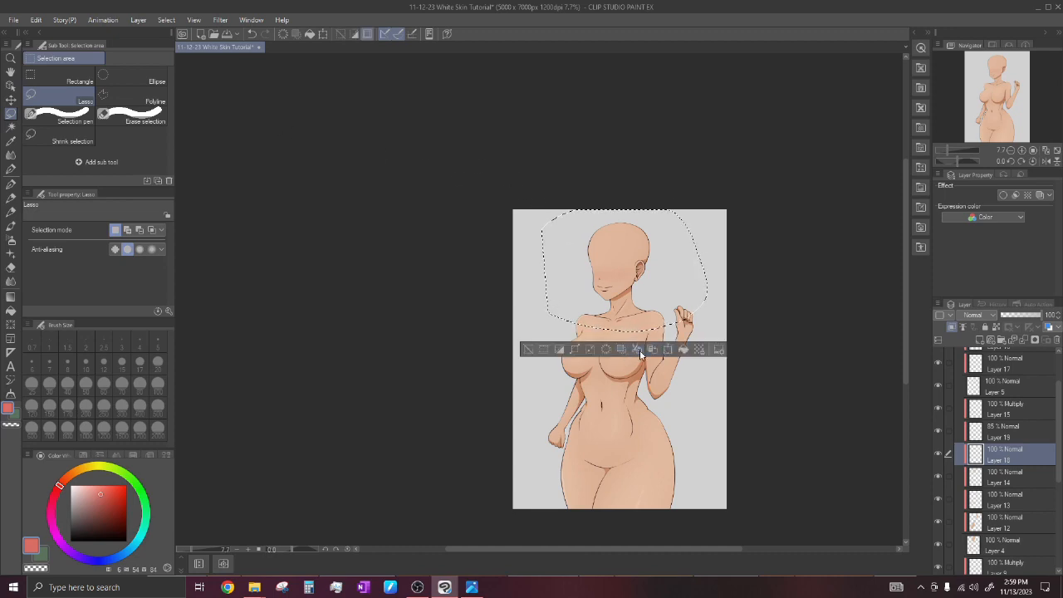
{"action": "left_click", "coordinate": [651, 350]}
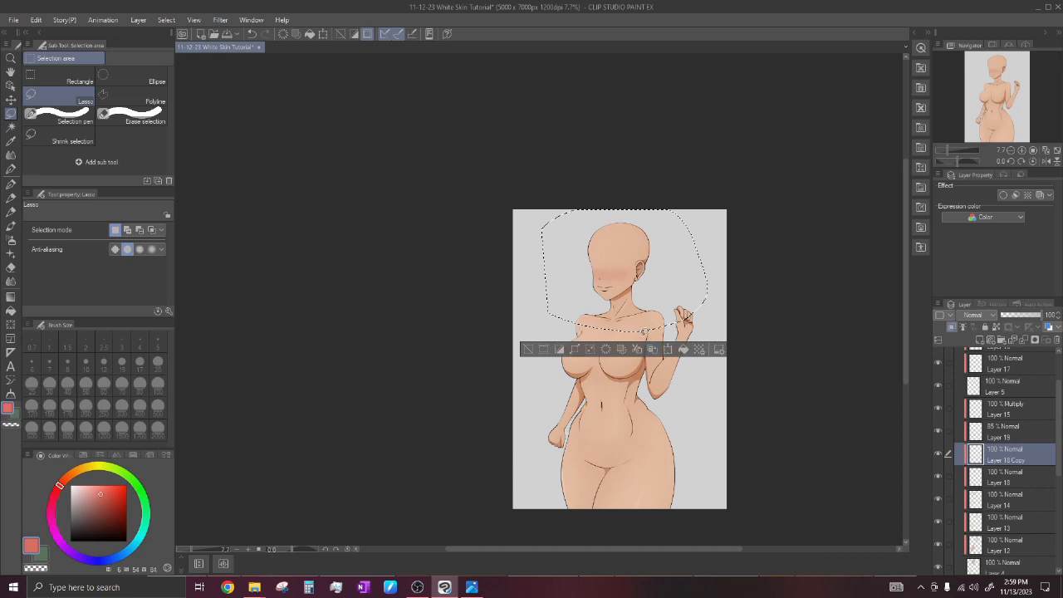
{"action": "scroll", "coordinate": [632, 278], "scroll_direction": "up", "scroll_amount": 8}
{"action": "key", "text": "ctrl+d"}
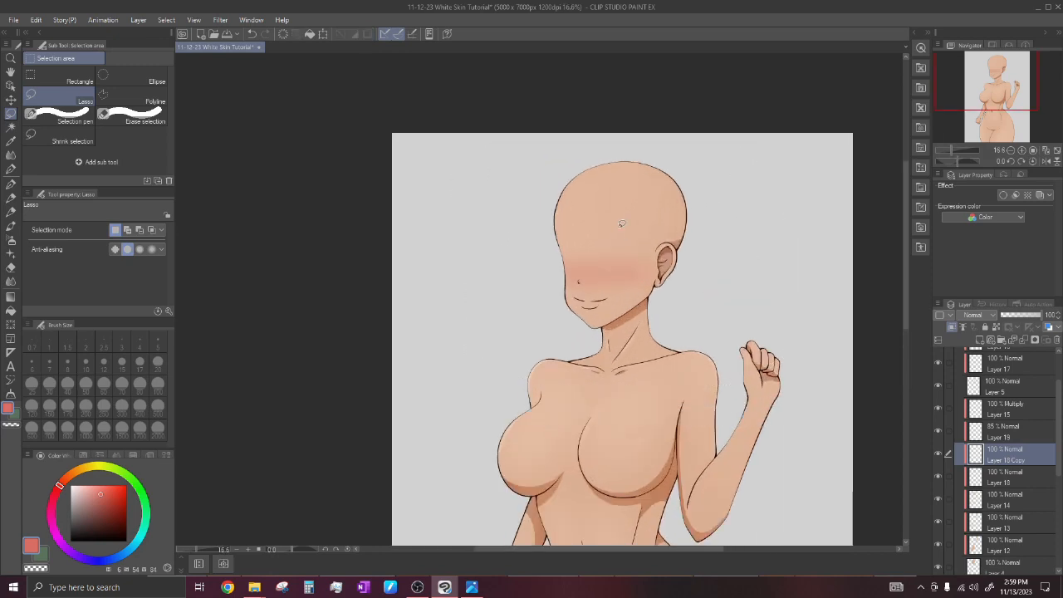
Compare the blush with Layer 18 hidden and shown, and merge the duplicated blush layer down into Layer 18.
{"action": "scroll", "coordinate": [636, 280], "scroll_direction": "up", "scroll_amount": 3}
{"action": "left_click", "coordinate": [939, 475]}
{"action": "left_click", "coordinate": [938, 476]}
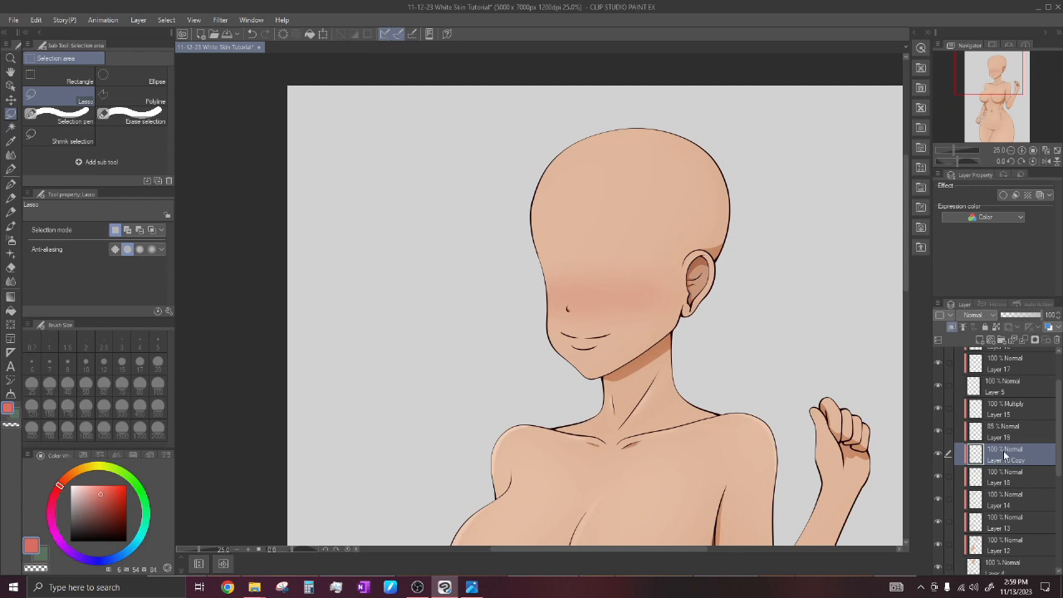
{"action": "key", "text": "ctrl+e"}
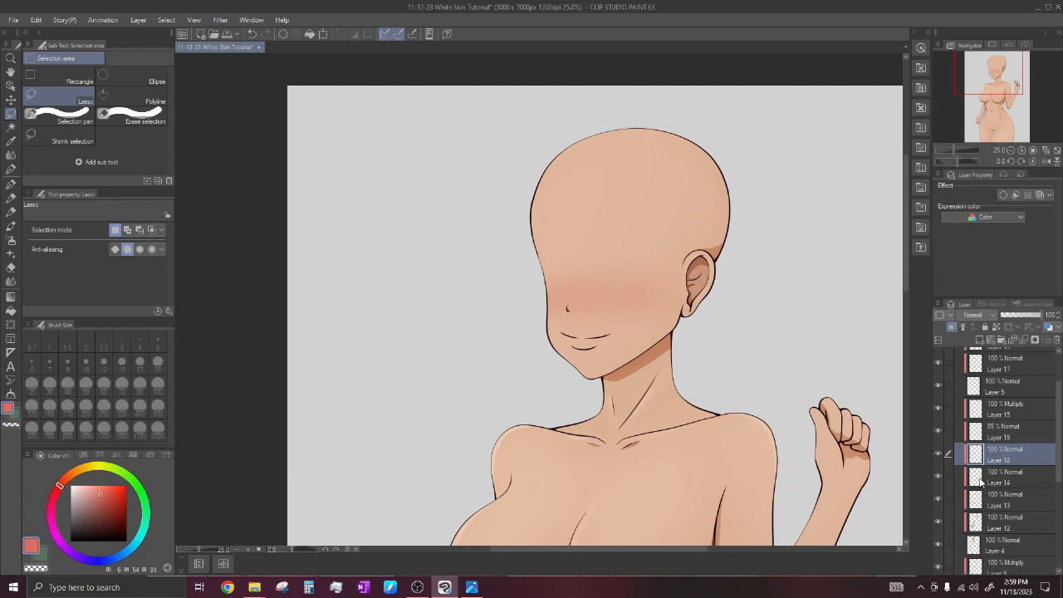
Check the merged blush by switching Layer 18 off and on, and set its opacity to 65%.
{"action": "scroll", "coordinate": [636, 225], "scroll_direction": "down", "scroll_amount": 5}
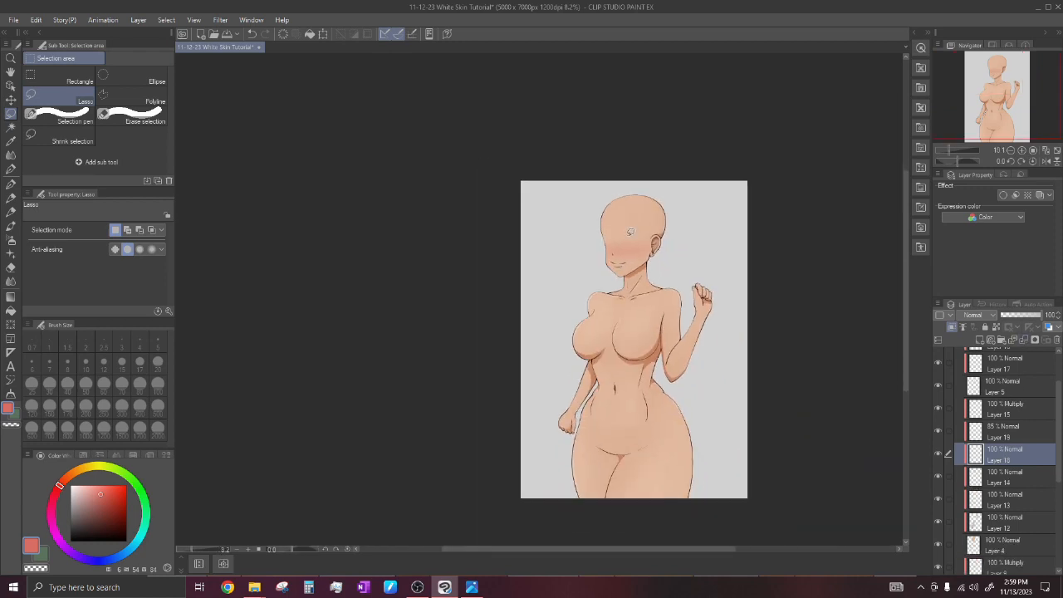
{"action": "left_click", "coordinate": [936, 451]}
{"action": "left_click", "coordinate": [936, 452]}
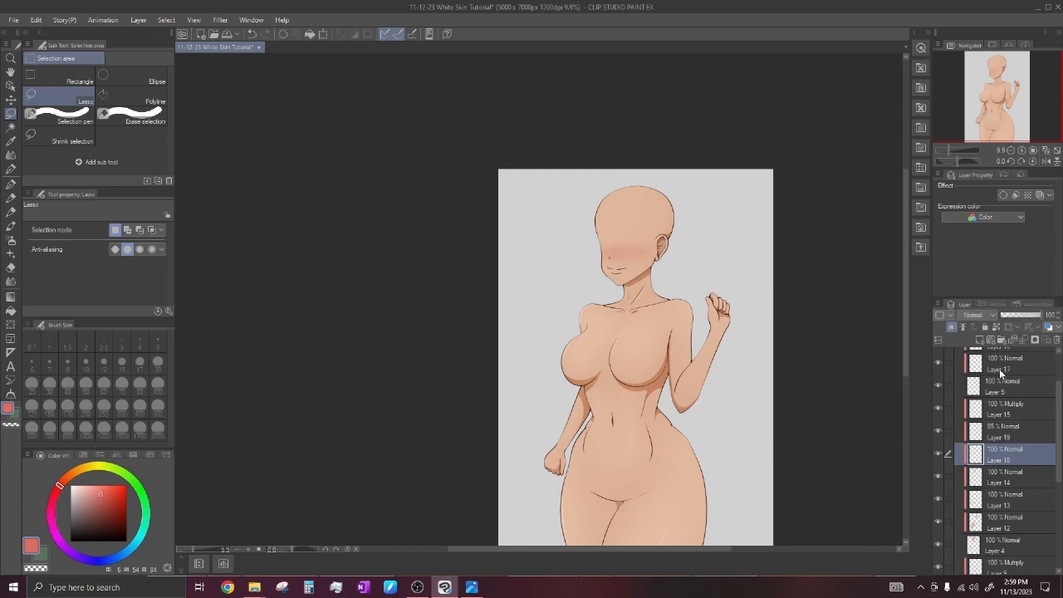
{"action": "left_click", "coordinate": [1036, 318]}
{"action": "scroll", "coordinate": [615, 223], "scroll_direction": "up", "scroll_amount": 2}
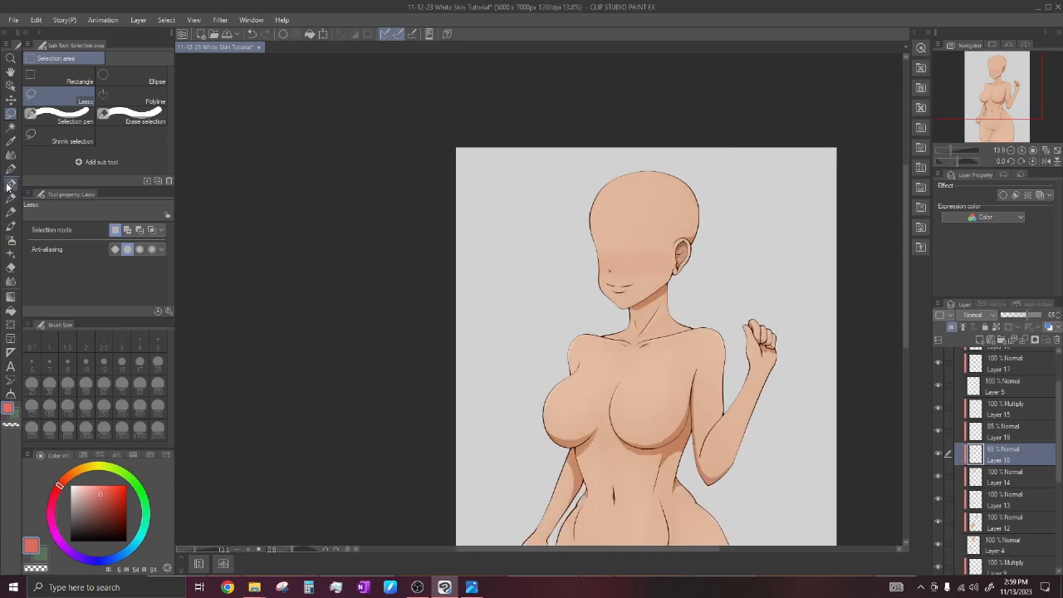
Switch to the G-pen and save the file.
{"action": "left_click", "coordinate": [10, 184]}
{"action": "scroll", "coordinate": [619, 245], "scroll_direction": "up", "scroll_amount": 2}
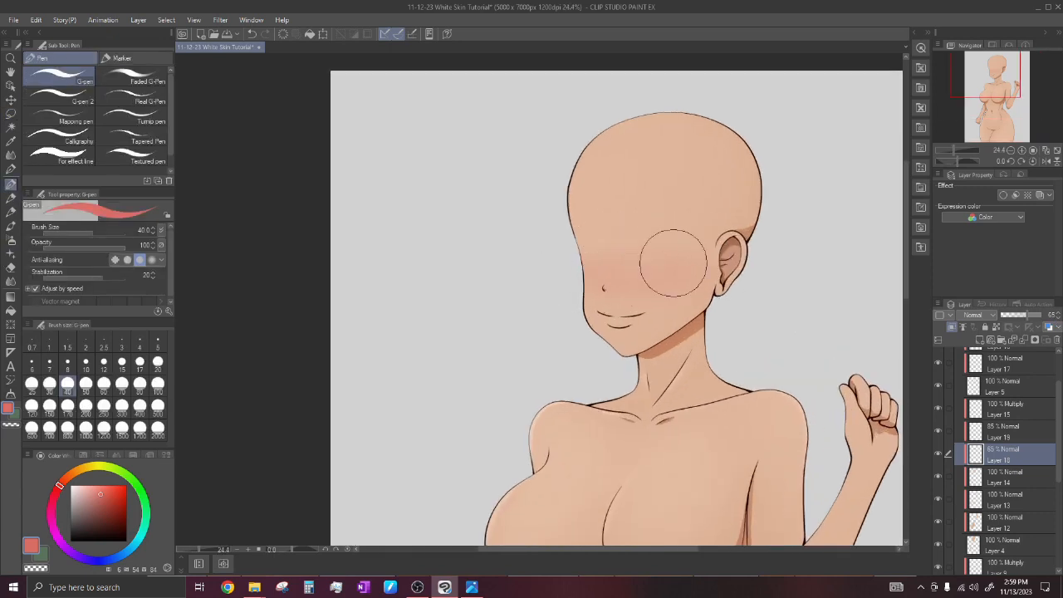
{"action": "scroll", "coordinate": [631, 235], "scroll_direction": "down", "scroll_amount": 5}
{"action": "scroll", "coordinate": [765, 249], "scroll_direction": "up", "scroll_amount": 1}
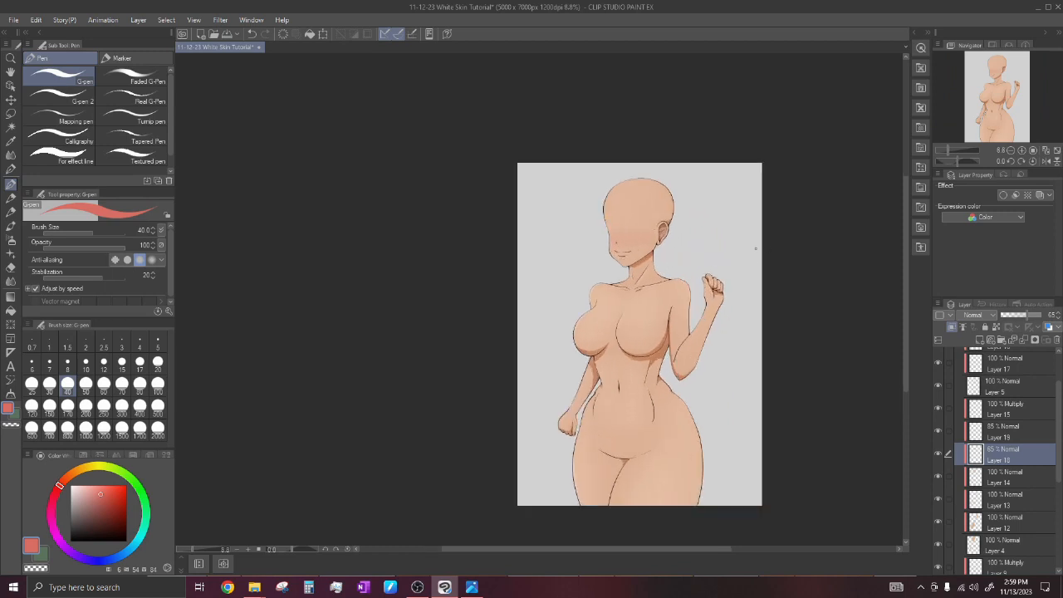
{"action": "left_click", "coordinate": [226, 33]}
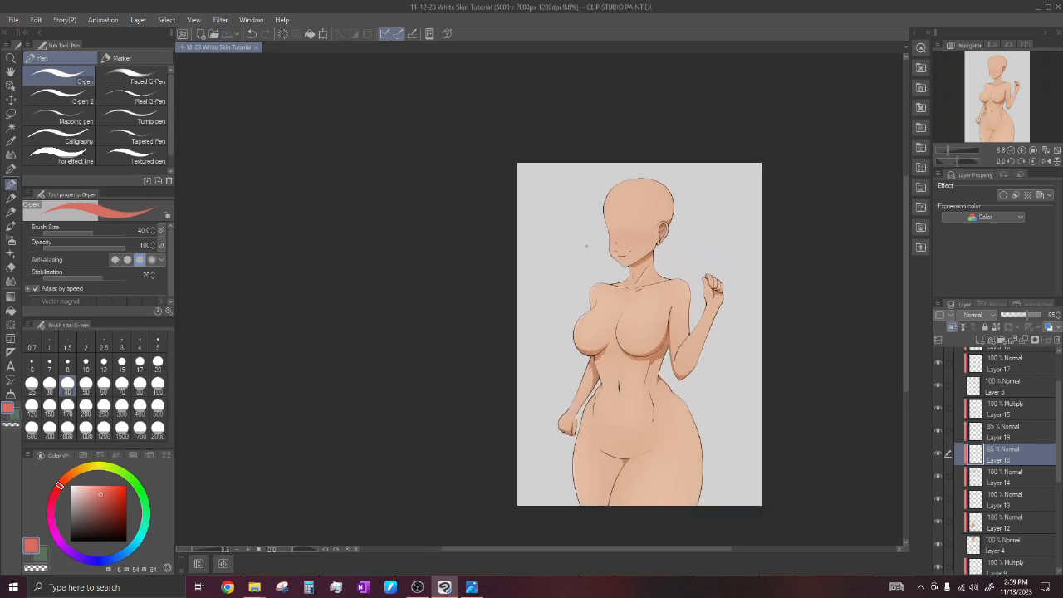
Add a new clipped layer directly above Layer 19 for the face highlights.
{"action": "scroll", "coordinate": [638, 204], "scroll_direction": "up", "scroll_amount": 3}
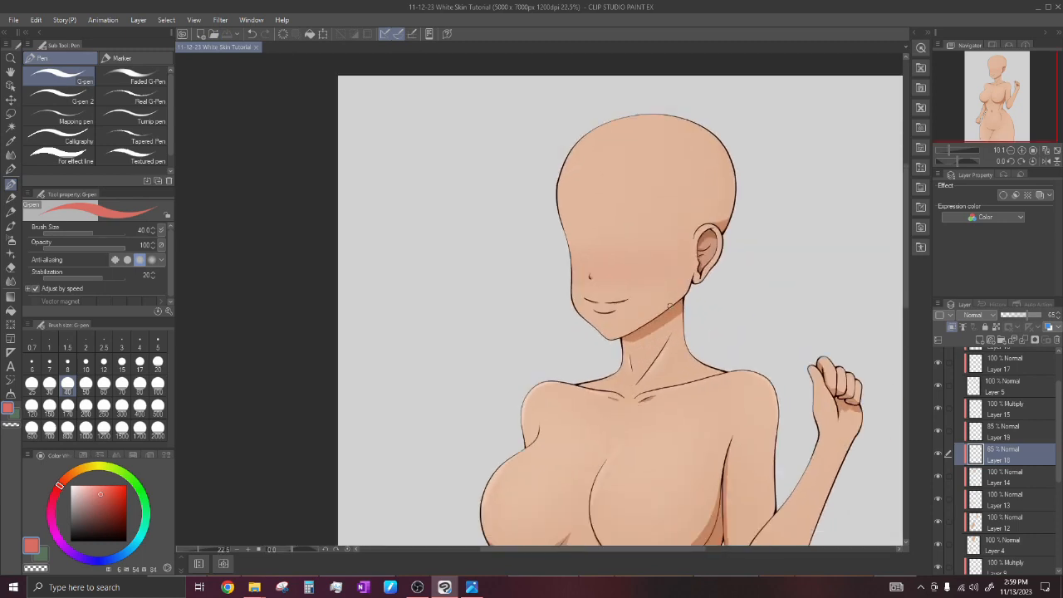
{"action": "left_click", "coordinate": [996, 432]}
{"action": "left_click", "coordinate": [981, 340]}
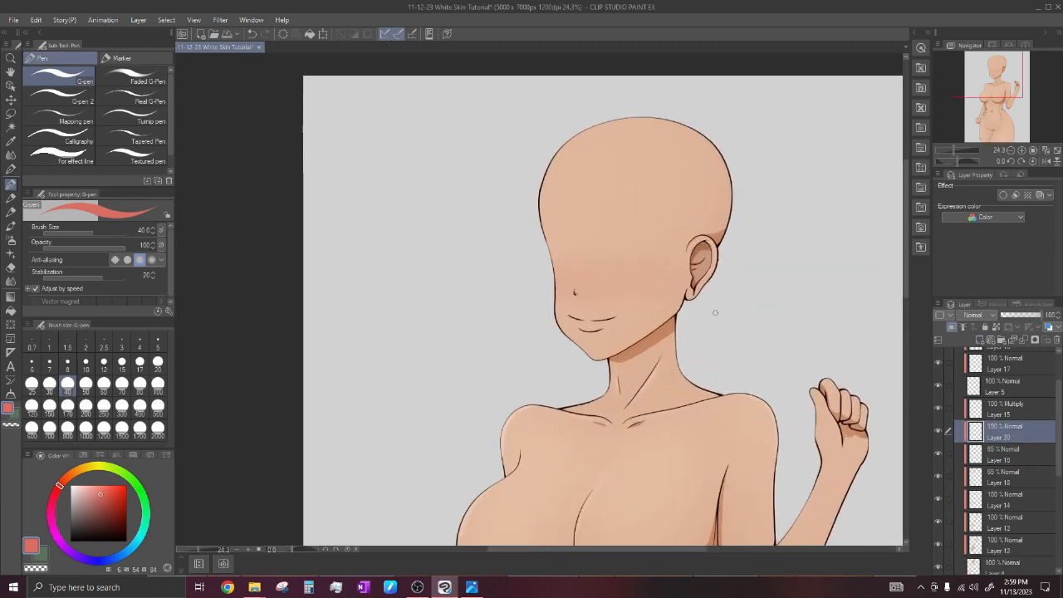
Paint a small highlight on the nose with HARD SHADOW at size 20 in light skin, hue 25, saturation 24 and value 96.
{"action": "scroll", "coordinate": [644, 399], "scroll_direction": "up", "scroll_amount": 2}
{"action": "left_click", "coordinate": [644, 399], "text": "alt"}
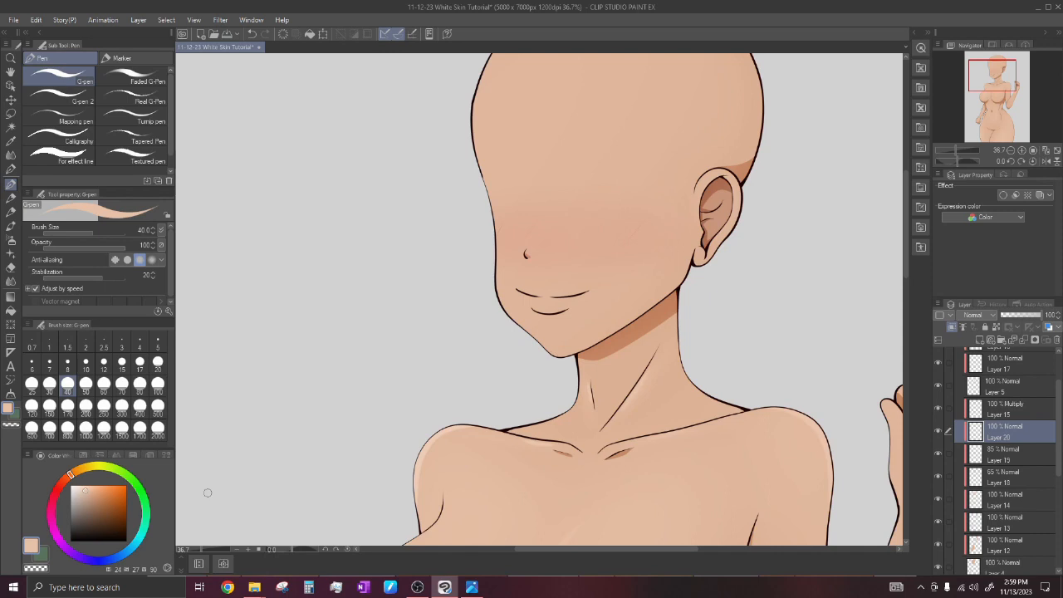
{"action": "left_click", "coordinate": [11, 228]}
{"action": "left_click", "coordinate": [158, 362]}
{"action": "scroll", "coordinate": [524, 253], "scroll_direction": "up", "scroll_amount": 2}
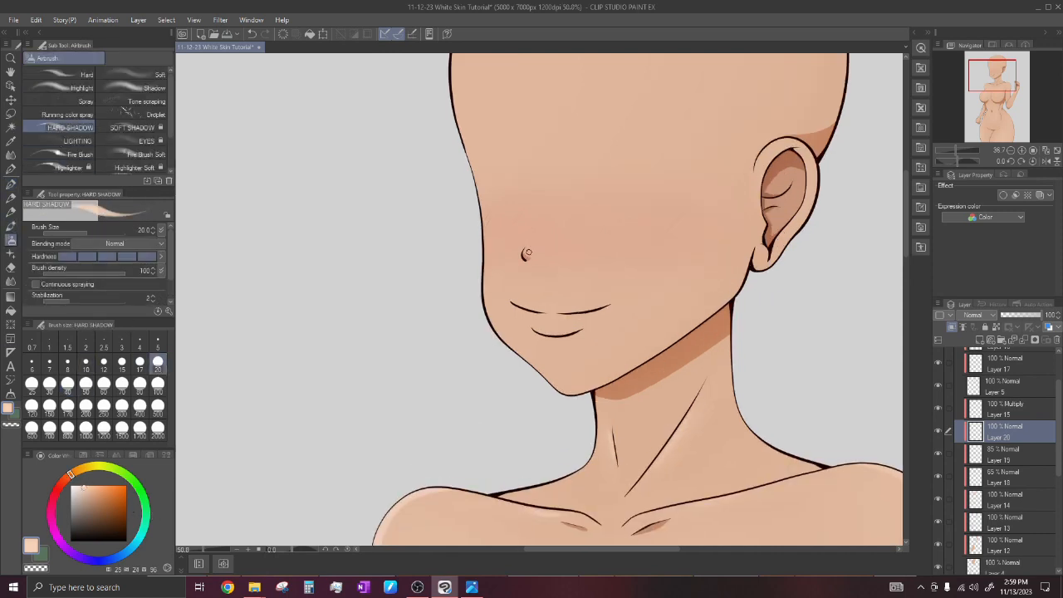
{"action": "scroll", "coordinate": [524, 253], "scroll_direction": "down", "scroll_amount": 2}
{"action": "scroll", "coordinate": [515, 249], "scroll_direction": "up", "scroll_amount": 3}
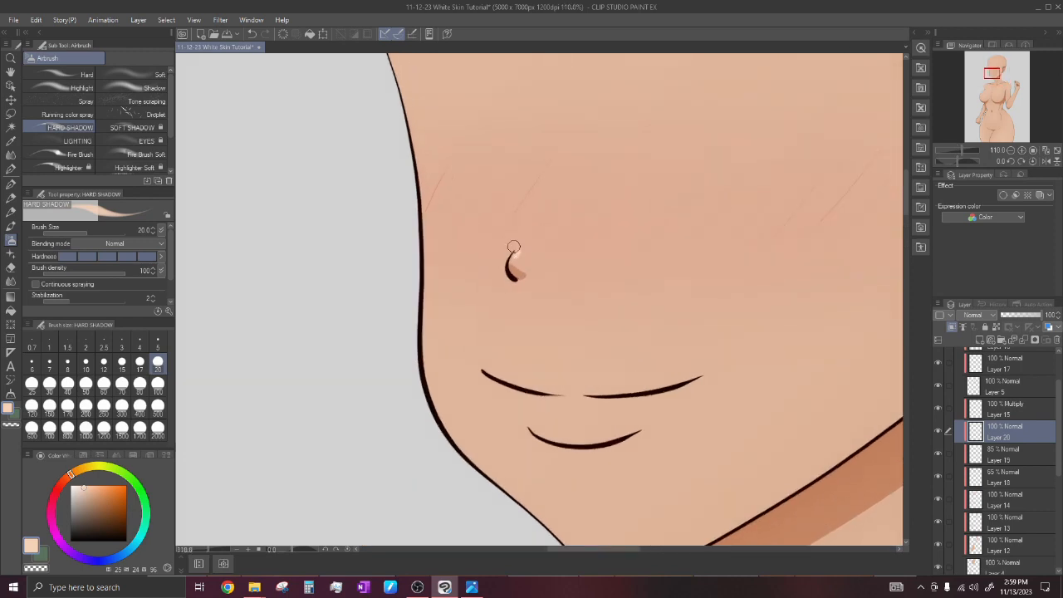
Dab a light highlight onto the cheek near the ear with HARD SHADOW at size 70, and undo the last stroke.
{"action": "scroll", "coordinate": [549, 217], "scroll_direction": "down", "scroll_amount": 3}
{"action": "scroll", "coordinate": [549, 217], "scroll_direction": "up", "scroll_amount": 1}
{"action": "left_click", "coordinate": [122, 383]}
{"action": "scroll", "coordinate": [541, 230], "scroll_direction": "up", "scroll_amount": 1}
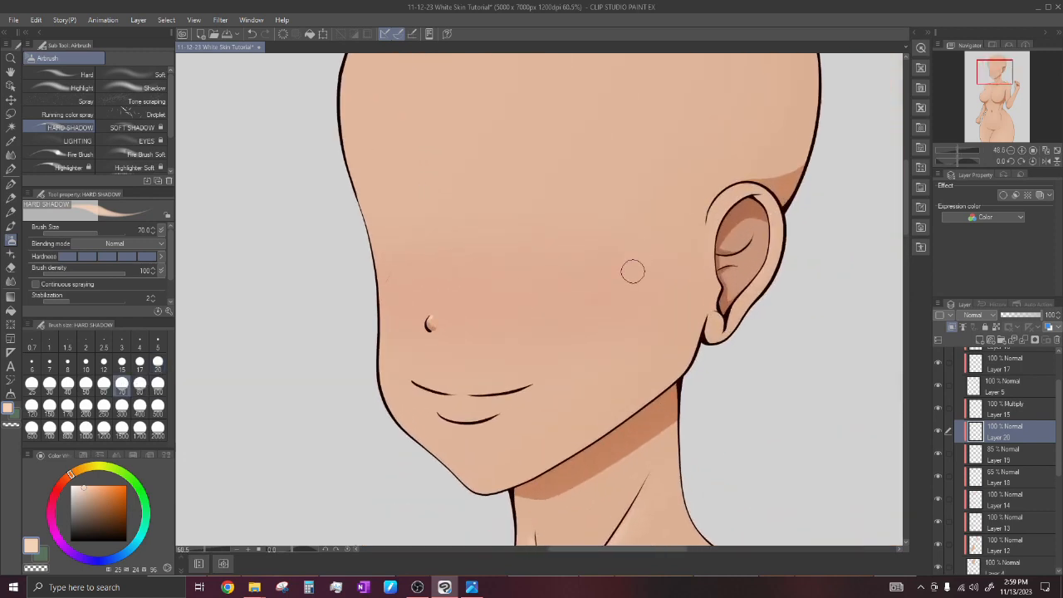
{"action": "left_click", "coordinate": [636, 276]}
{"action": "scroll", "coordinate": [630, 276], "scroll_direction": "down", "scroll_amount": 1}
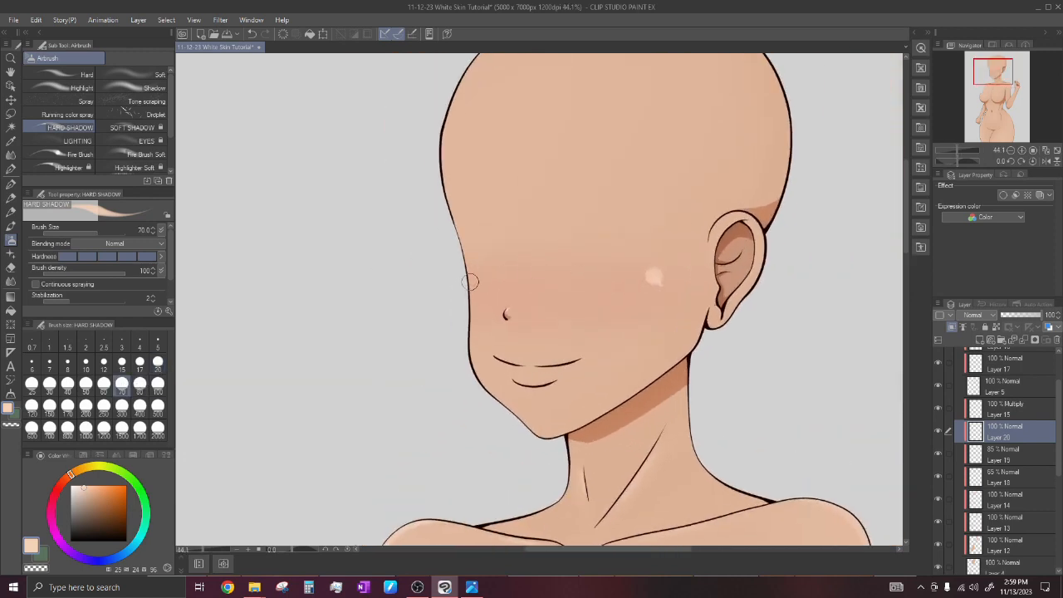
{"action": "key", "text": "ctrl+z"}
Collapse Folder 1 in the layer list and save the file.
{"action": "scroll", "coordinate": [467, 290], "scroll_direction": "down", "scroll_amount": 3}
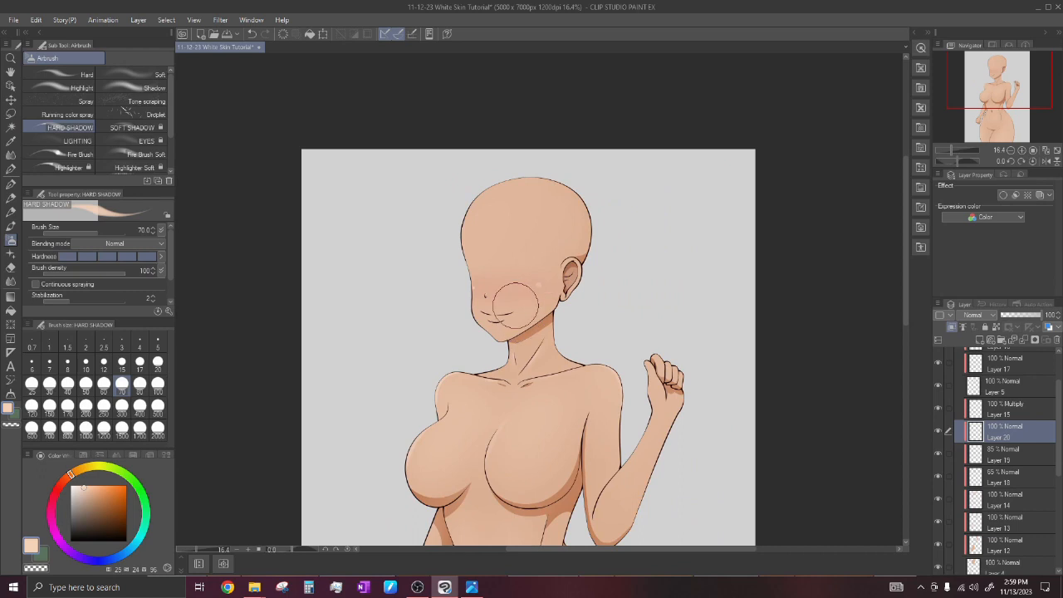
{"action": "scroll", "coordinate": [501, 247], "scroll_direction": "down", "scroll_amount": 3}
{"action": "scroll", "coordinate": [501, 247], "scroll_direction": "up", "scroll_amount": 3}
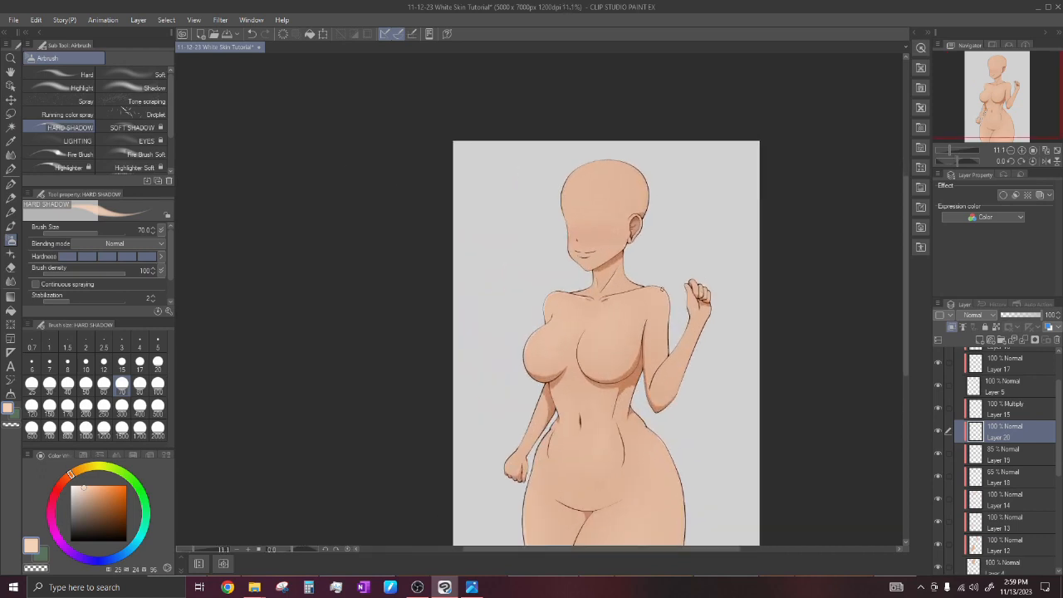
{"action": "scroll", "coordinate": [997, 415], "scroll_direction": "up", "scroll_amount": 5}
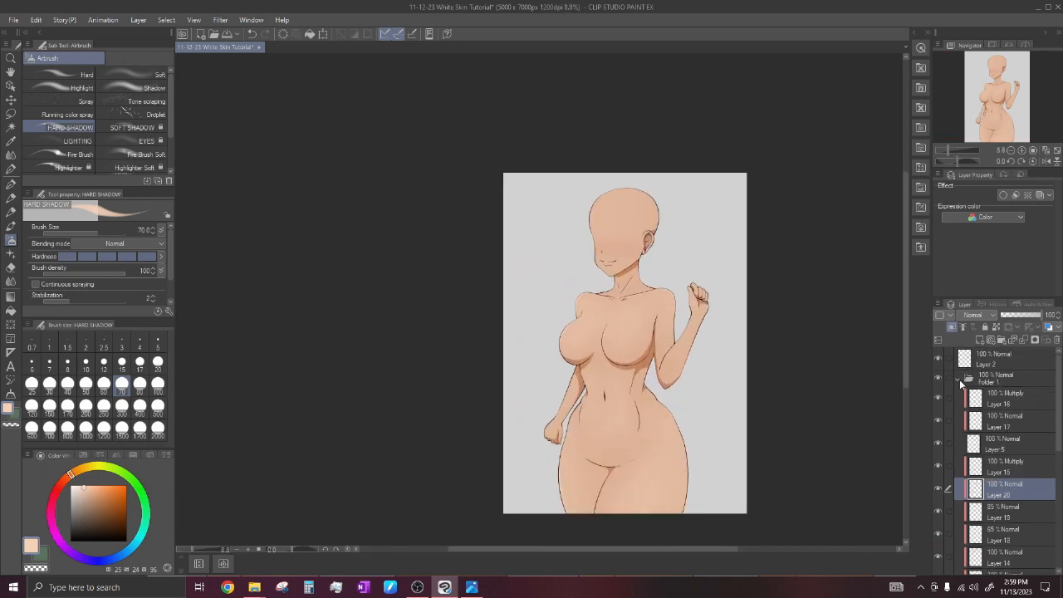
{"action": "left_click", "coordinate": [959, 378]}
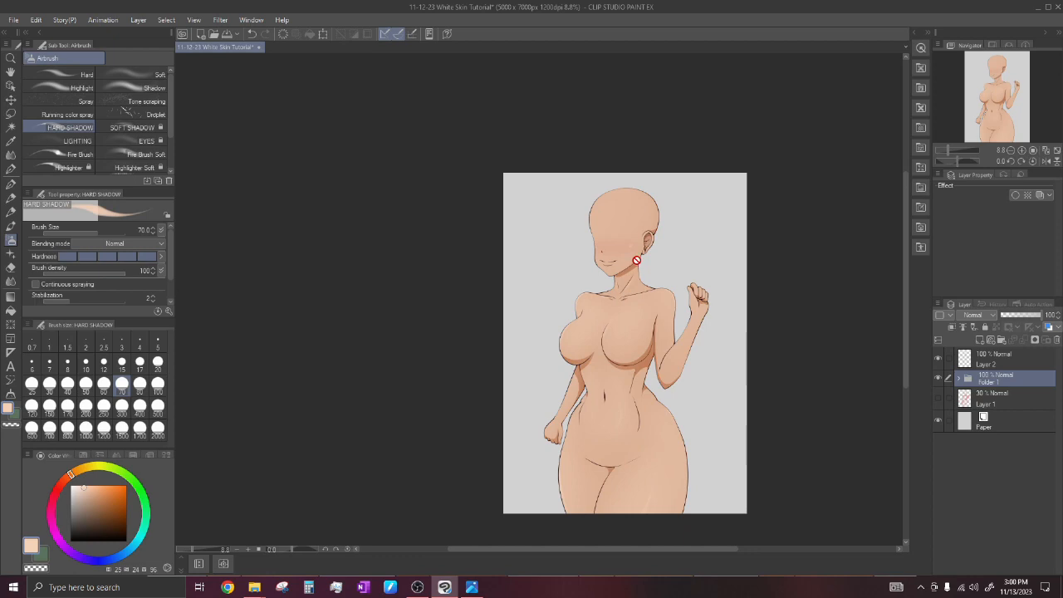
{"action": "scroll", "coordinate": [636, 260], "scroll_direction": "up", "scroll_amount": 1}
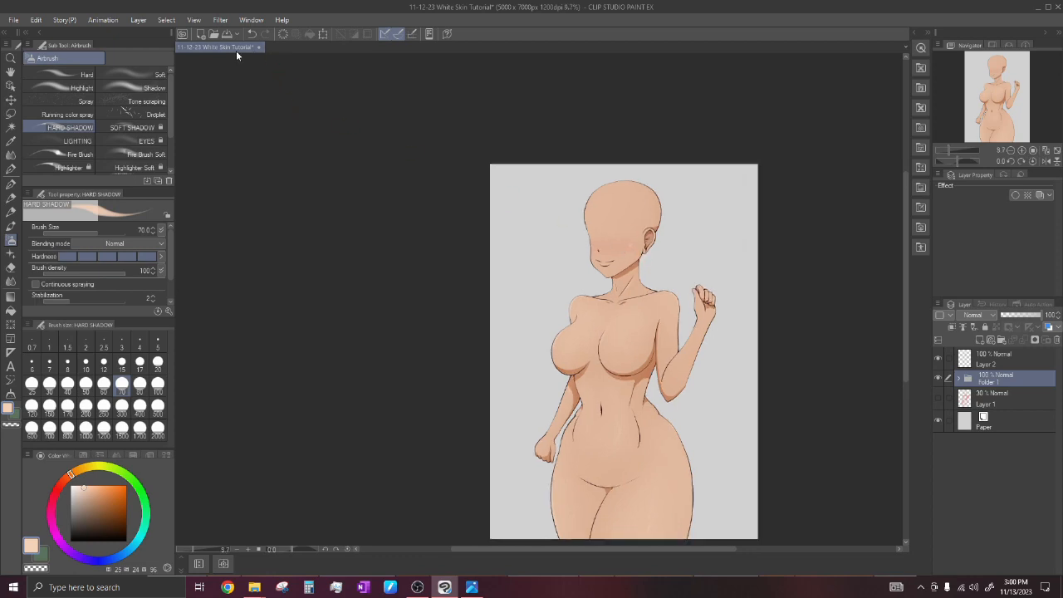
{"action": "key", "text": "ctrl+s"}
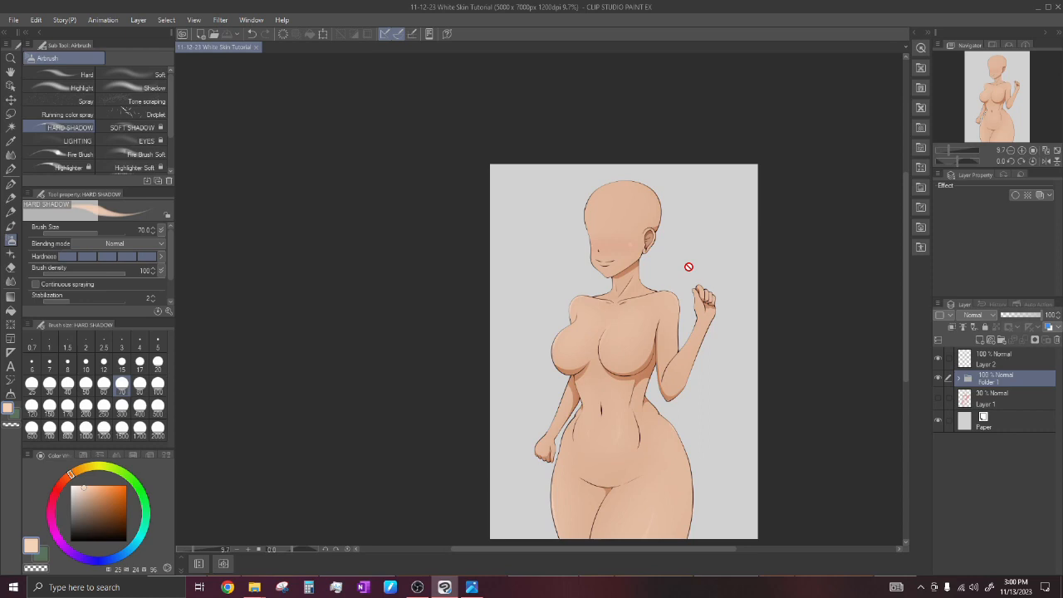
{"action": "scroll", "coordinate": [688, 266], "scroll_direction": "up", "scroll_amount": 1}
{"action": "scroll", "coordinate": [645, 241], "scroll_direction": "down", "scroll_amount": 2}
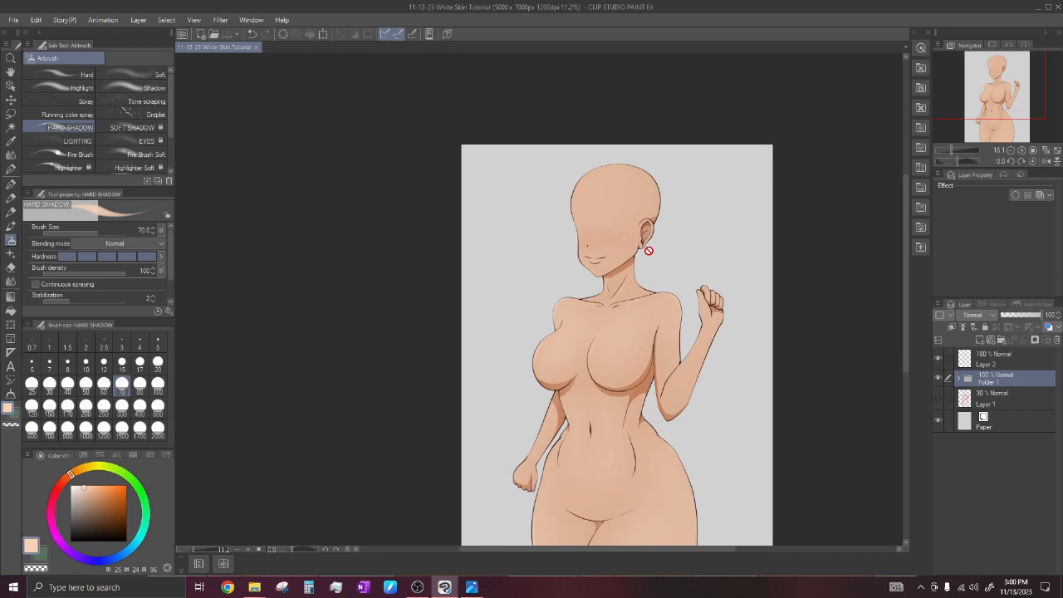
{"action": "scroll", "coordinate": [608, 249], "scroll_direction": "up", "scroll_amount": 1}
{"action": "scroll", "coordinate": [688, 254], "scroll_direction": "down", "scroll_amount": 2}
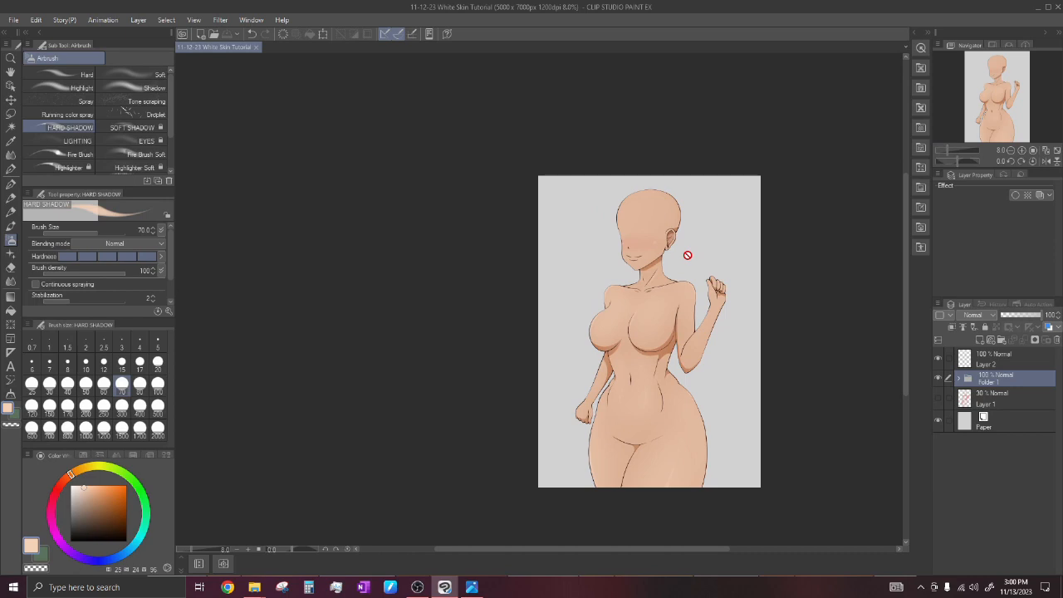
{"action": "scroll", "coordinate": [702, 266], "scroll_direction": "up", "scroll_amount": 1}
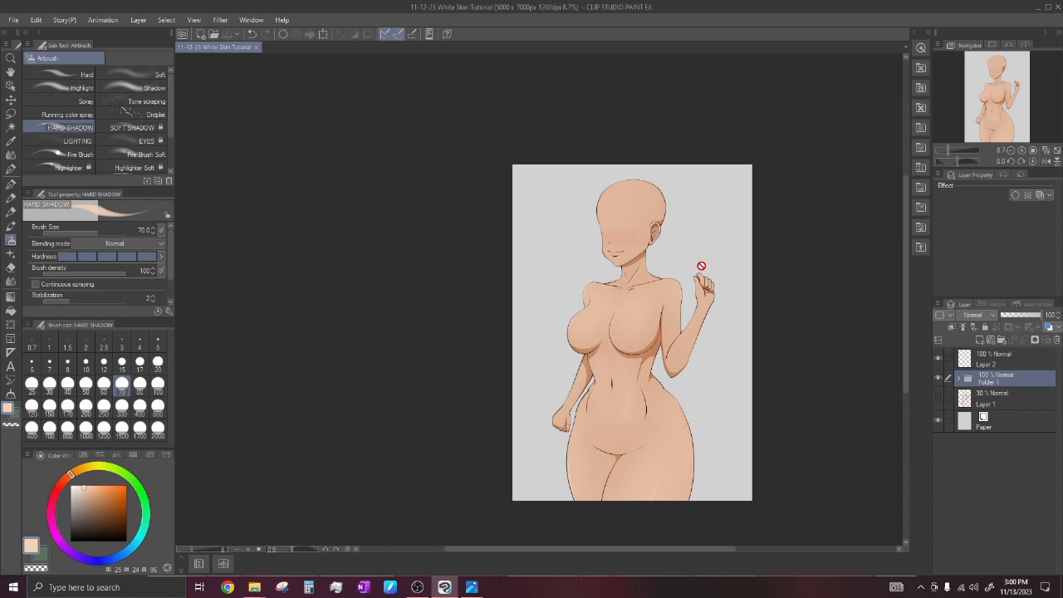
{"action": "scroll", "coordinate": [698, 268], "scroll_direction": "down", "scroll_amount": 2}
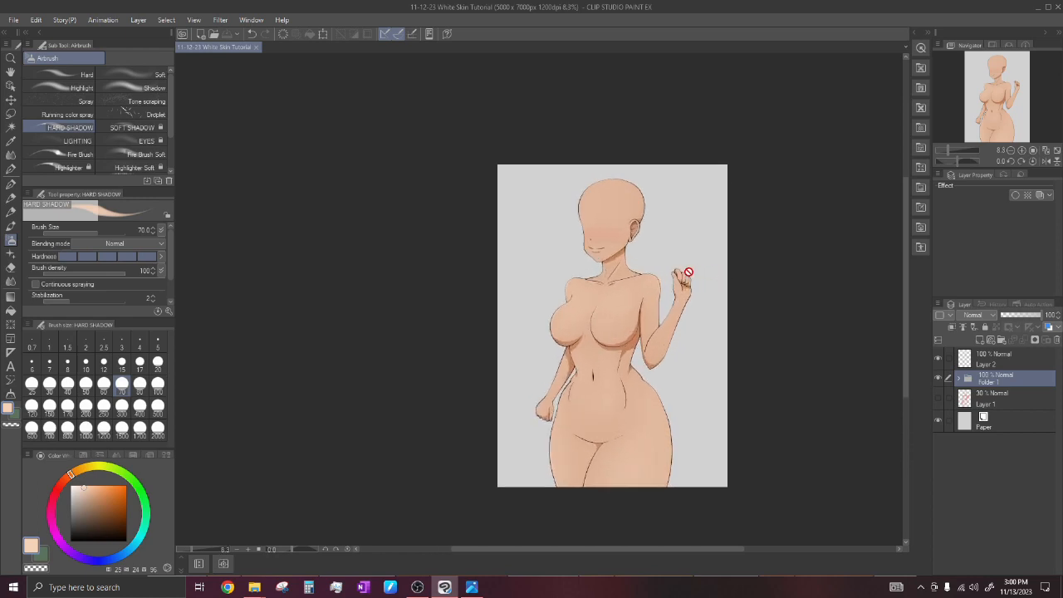